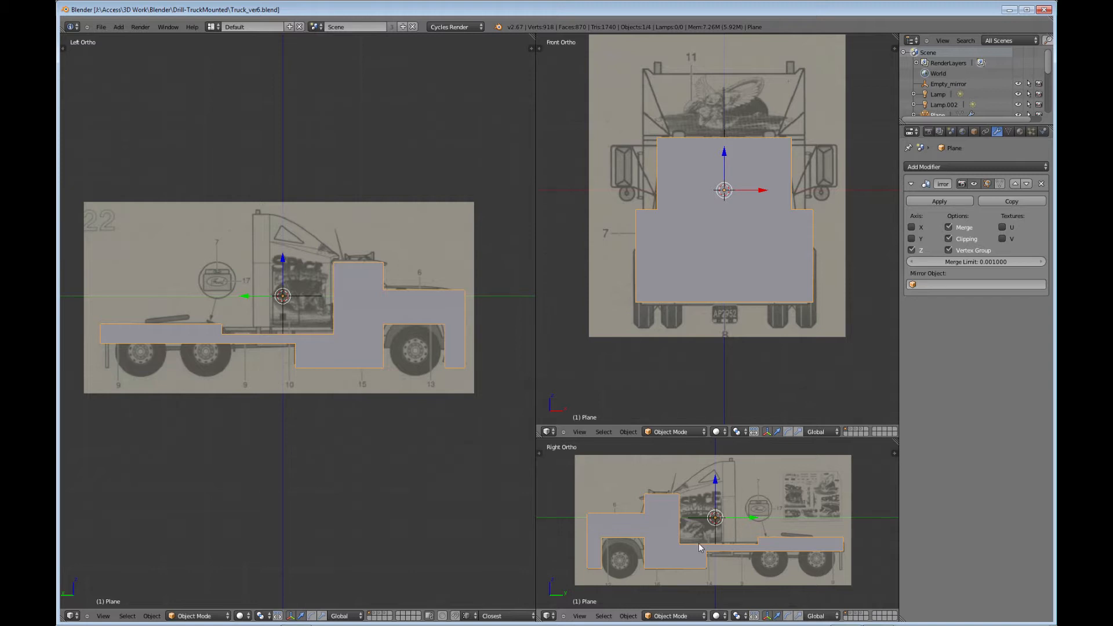
# Step: Maximize the right orthographic view and enter Edit Mode on the truck body mesh
pyautogui.hotkey('ctrl', 'Up')
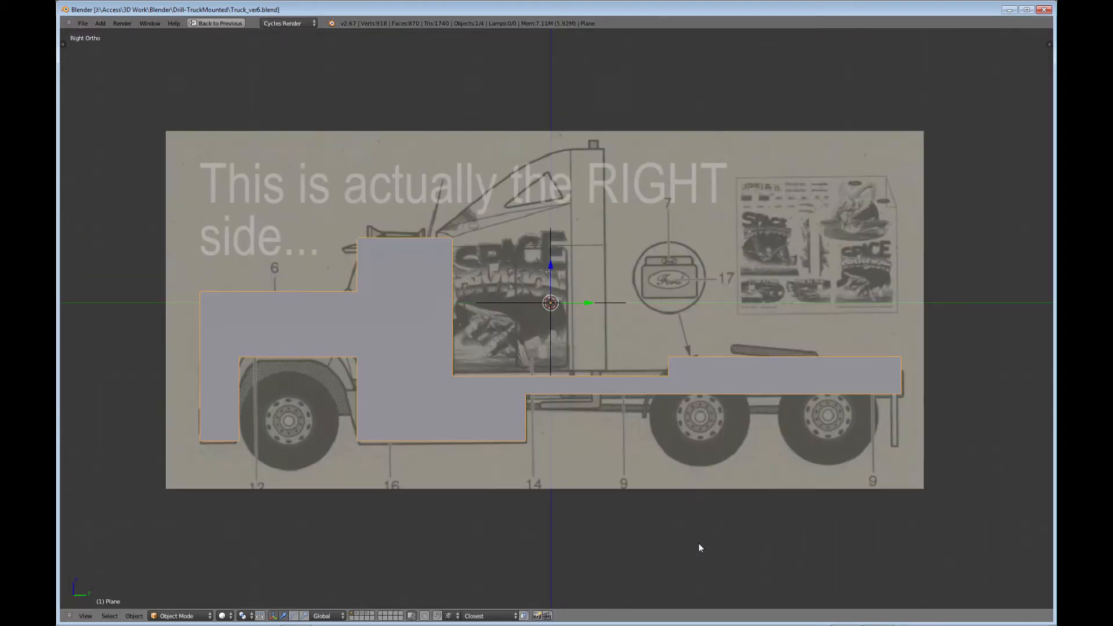
pyautogui.keyDown('shift'); pyautogui.moveTo(482, 410); pyautogui.dragTo(496, 380, button='middle'); pyautogui.keyUp('shift')
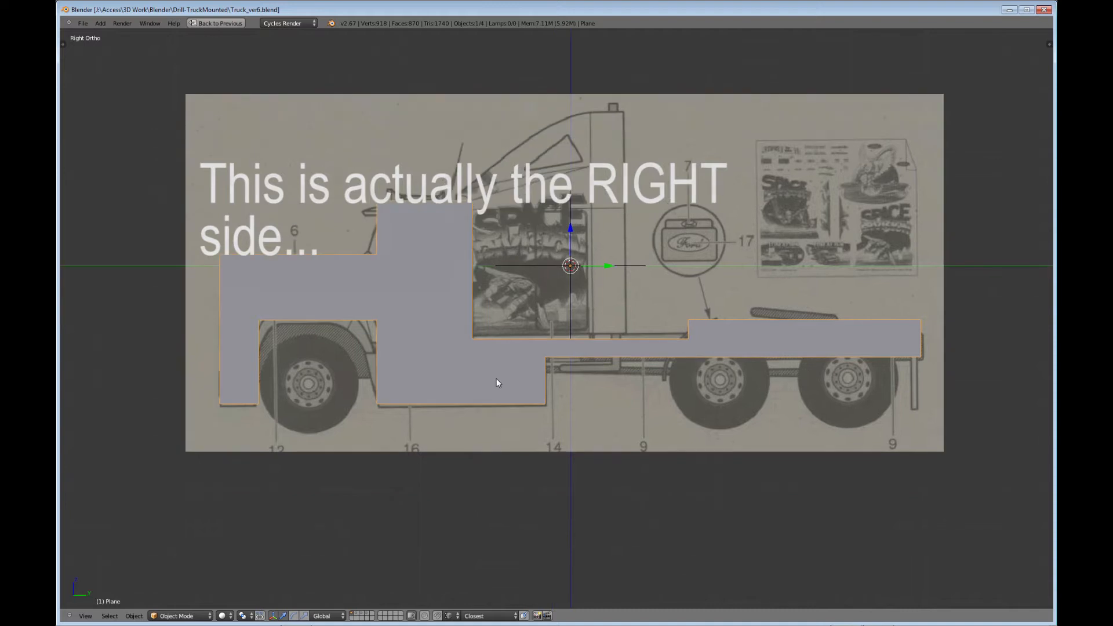
pyautogui.press('Tab')
# Step: Start the on-screen display of screencast keys
pyautogui.press('n')
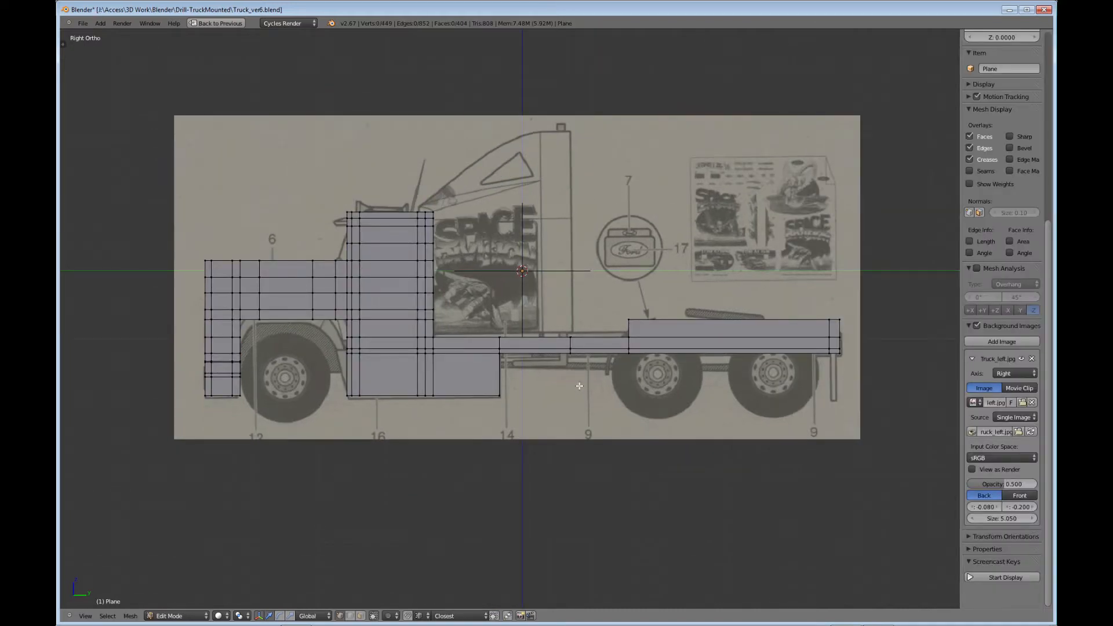
pyautogui.click(1007, 577)
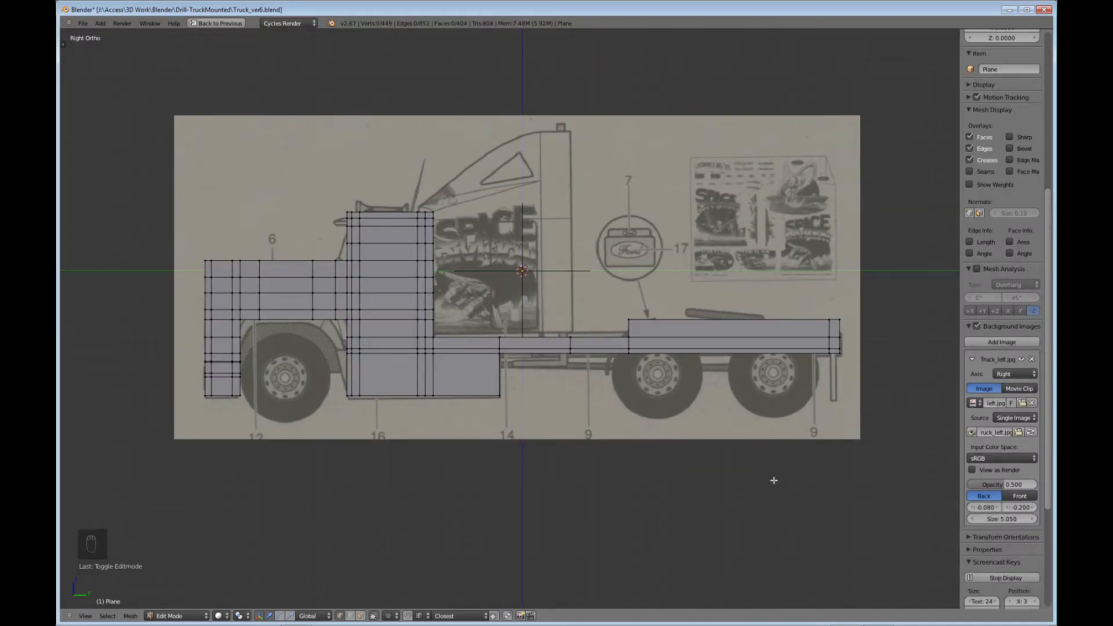
pyautogui.press('n')
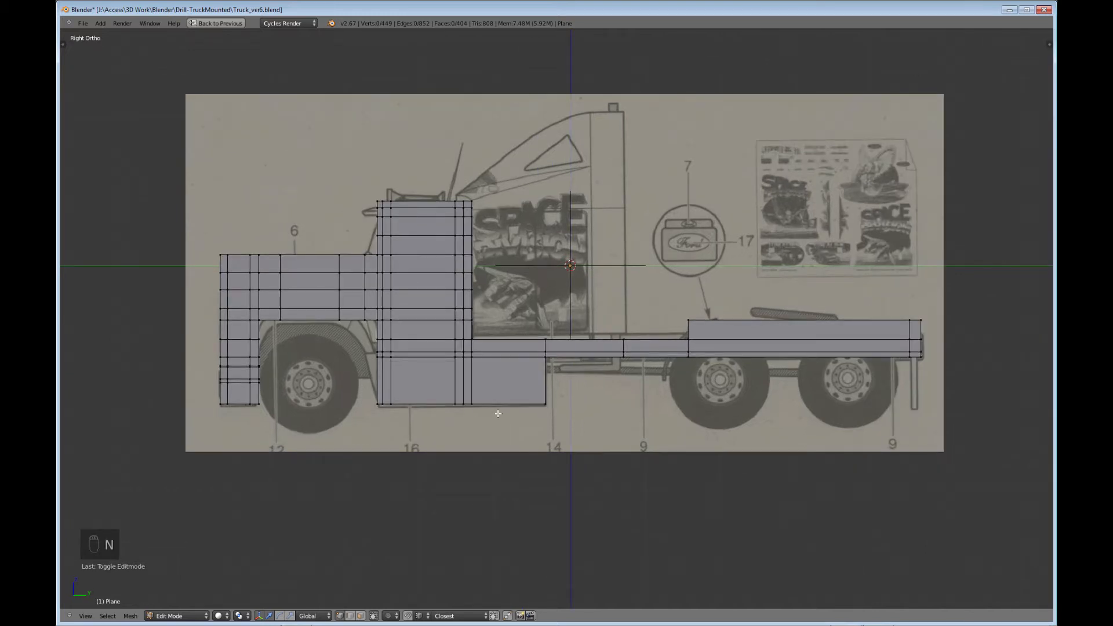
# Step: Switch the truck mesh to wireframe shading so the background reference image shows through
pyautogui.scroll(1, 498, 414)
pyautogui.keyDown('shift'); pyautogui.moveTo(290, 323); pyautogui.dragTo(430, 367, button='middle'); pyautogui.keyUp('shift')
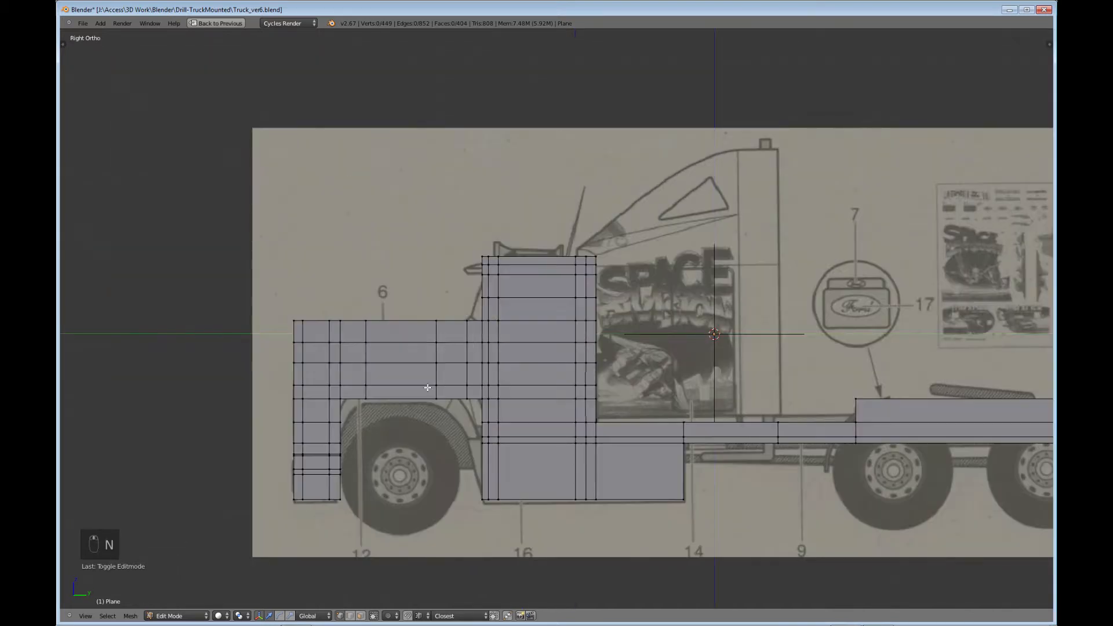
pyautogui.press('z')
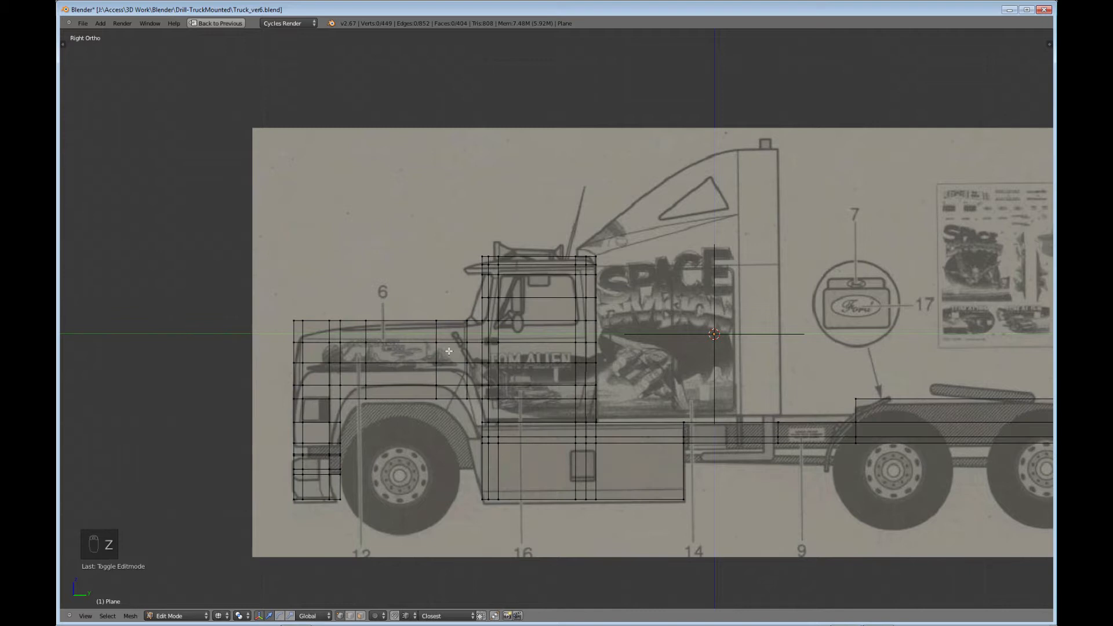
# Step: Shift the front vertices two rows below the hood top slightly backward to follow the truck's nose outline
pyautogui.scroll(1, 369, 378)
pyautogui.keyDown('shift'); pyautogui.moveTo(368, 379); pyautogui.dragTo(437, 347, button='middle'); pyautogui.keyUp('shift')
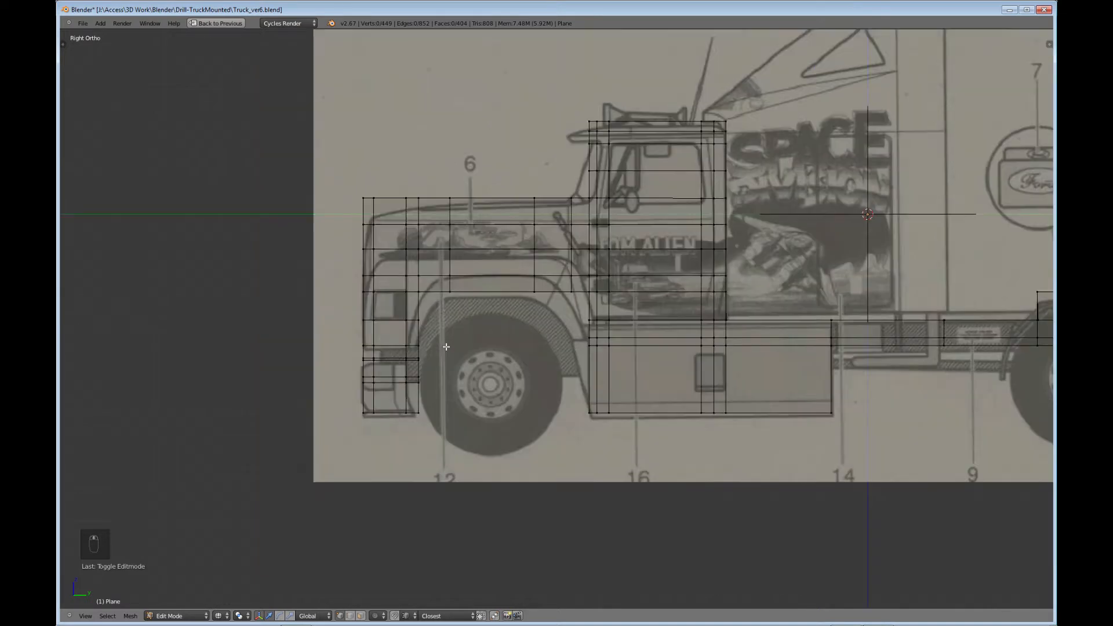
pyautogui.keyDown('shift'); pyautogui.moveTo(397, 401); pyautogui.dragTo(446, 347, button='middle'); pyautogui.keyUp('shift')
pyautogui.scroll(3, 367, 301)
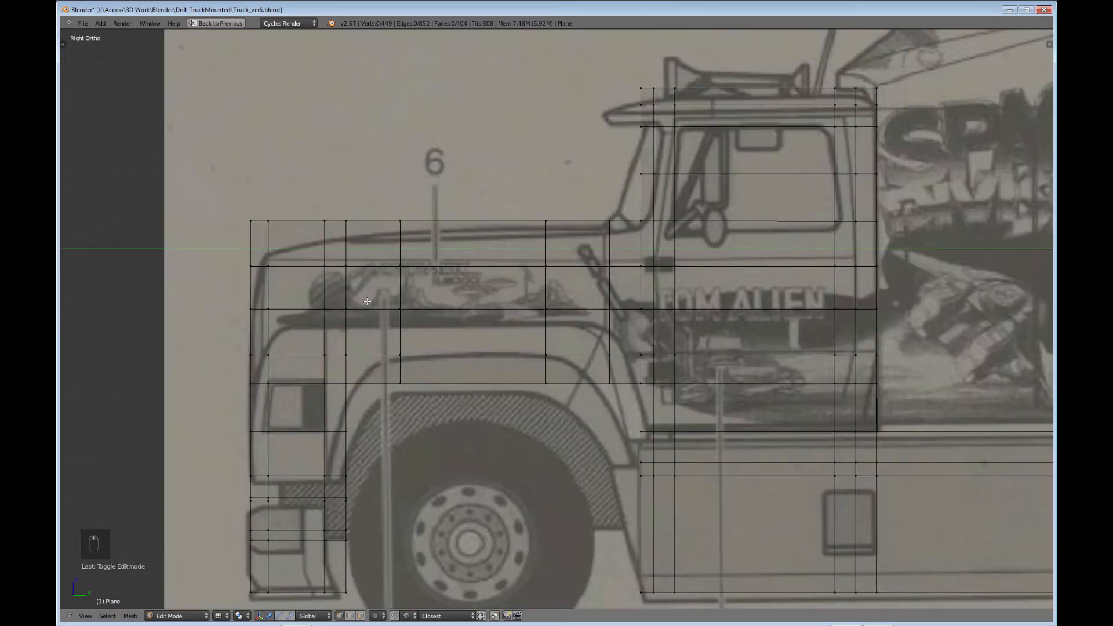
pyautogui.keyDown('shift'); pyautogui.moveTo(367, 301); pyautogui.dragTo(435, 332, button='middle'); pyautogui.keyUp('shift')
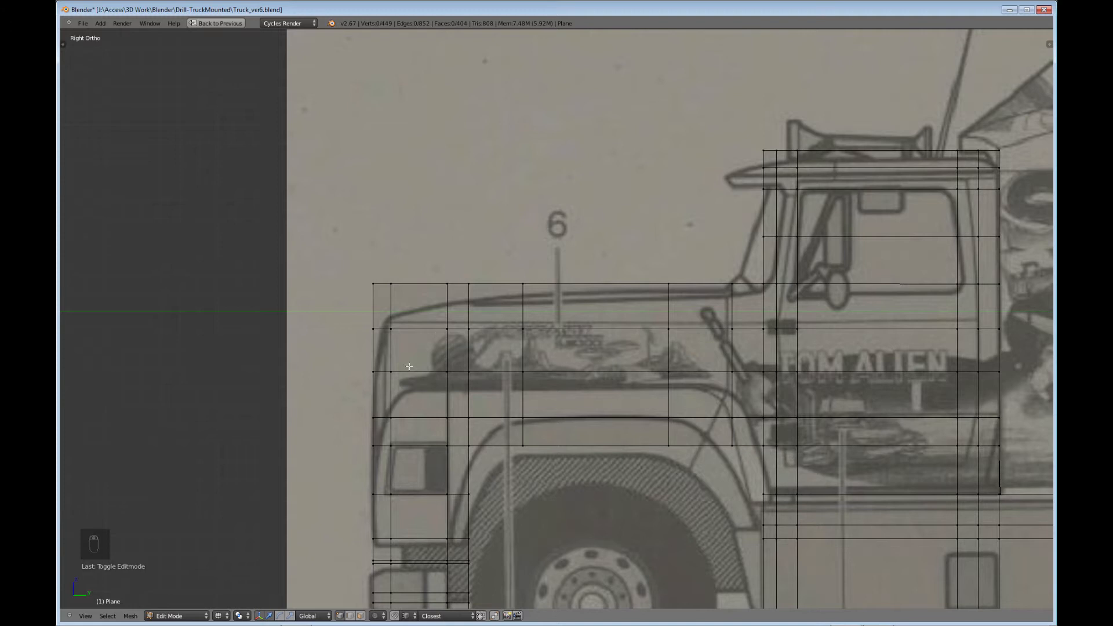
pyautogui.rightClick(371, 373)
pyautogui.press('b')
pyautogui.moveTo(363, 360); pyautogui.dragTo(401, 382)
pyautogui.press('b')
pyautogui.moveTo(386, 368); pyautogui.dragTo(418, 370)
pyautogui.press('b')
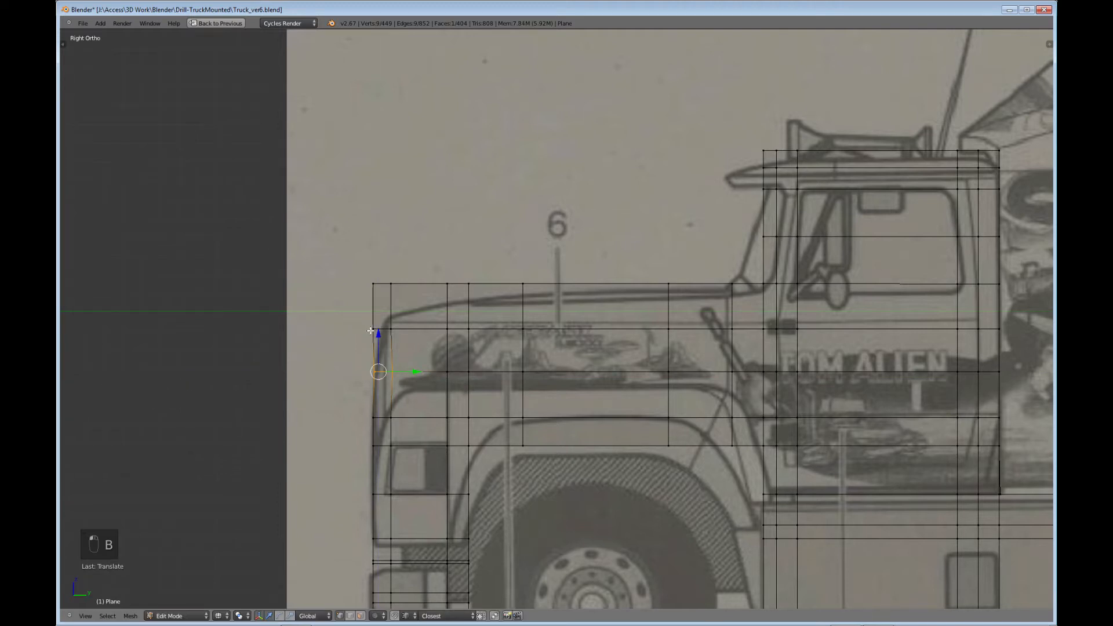
# Step: Move the front vertices one row below the hood top backward onto the sloping nose outline
pyautogui.rightClick(370, 330)
pyautogui.press('b')
pyautogui.moveTo(347, 311); pyautogui.dragTo(426, 329)
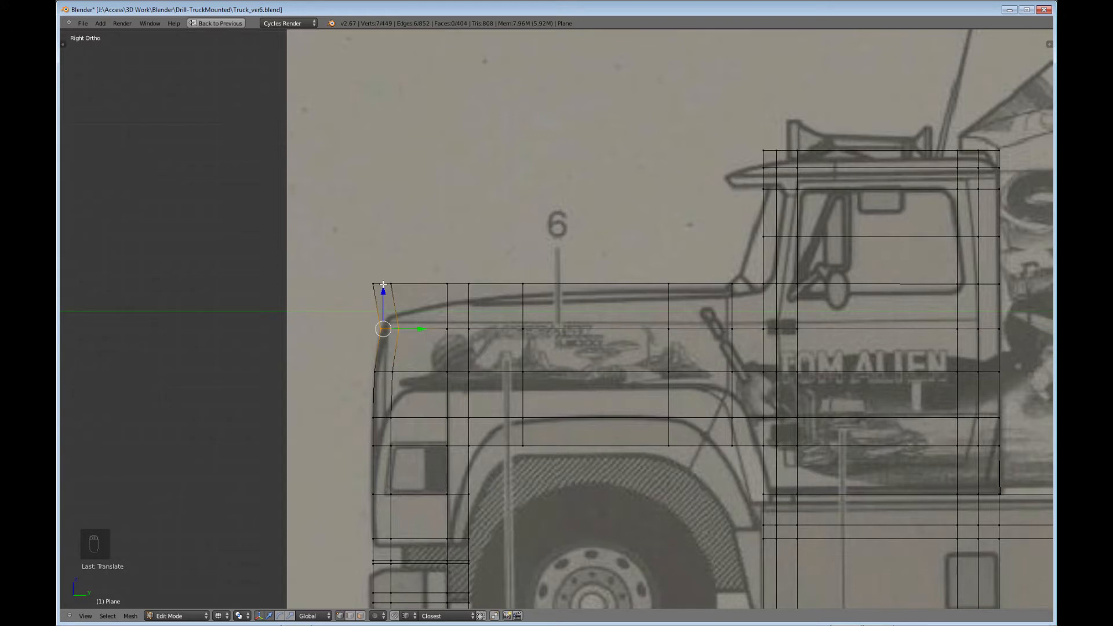
# Step: Move the two front vertex columns of the hood top about 0.11 back and 0.13 down onto the hood outline
pyautogui.rightClick(370, 284)
pyautogui.press('b')
pyautogui.moveTo(363, 269); pyautogui.dragTo(392, 291)
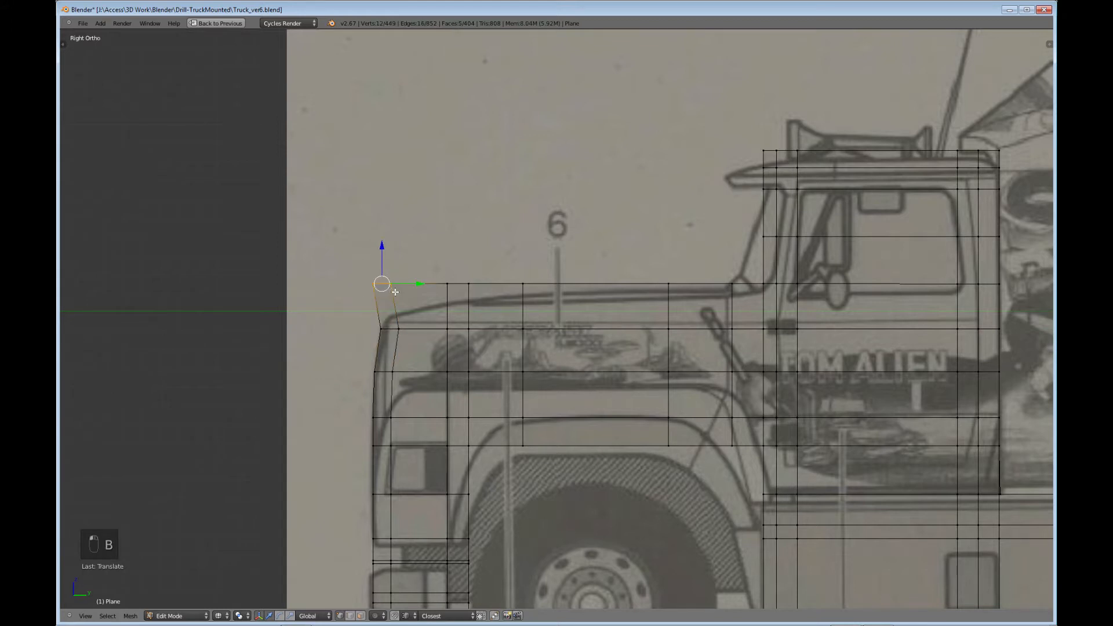
pyautogui.press('b')
pyautogui.moveTo(350, 259); pyautogui.dragTo(416, 313)
pyautogui.press('g')
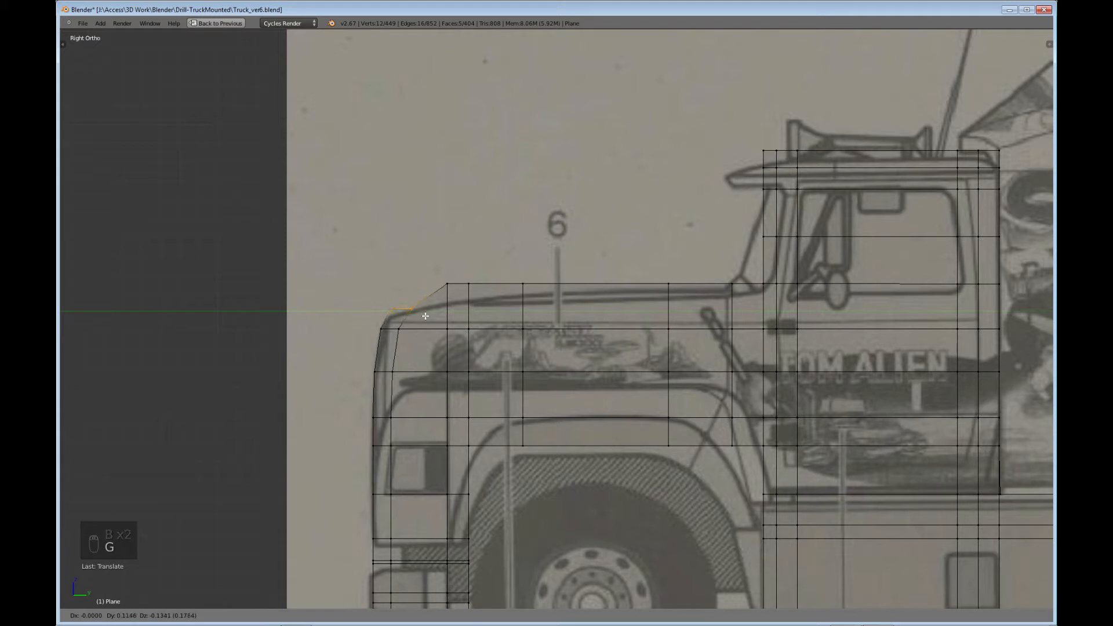
pyautogui.click(425, 317)
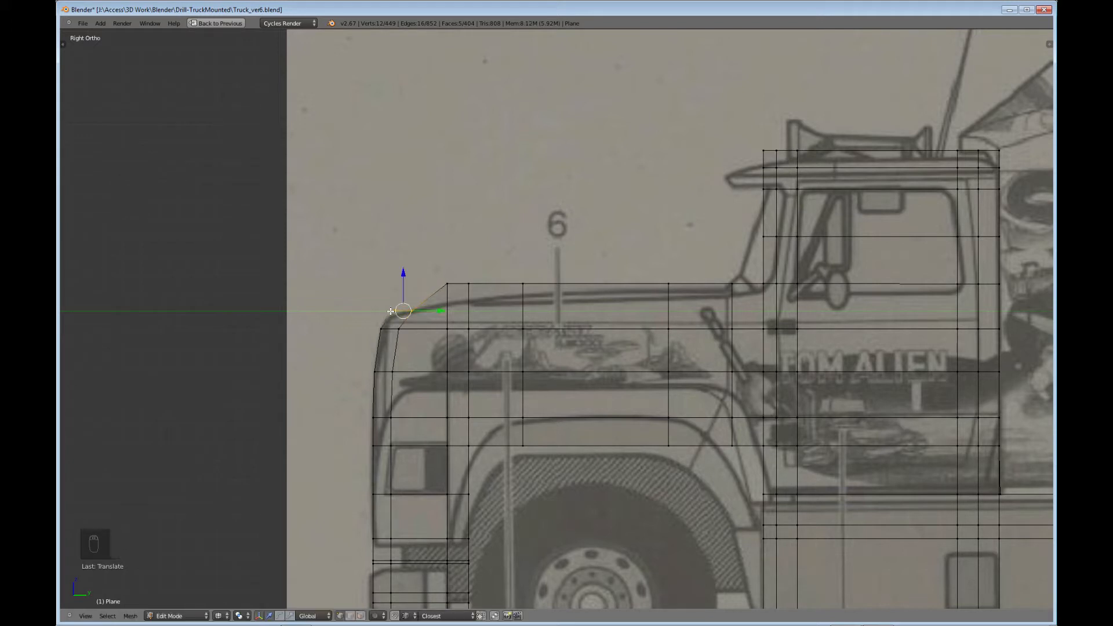
# Step: Lower the foremost hood-top vertices slightly to match the rounded front corner in the reference
pyautogui.rightClick(393, 312)
pyautogui.press('b')
pyautogui.moveTo(379, 299); pyautogui.dragTo(400, 316)
pyautogui.press('g')
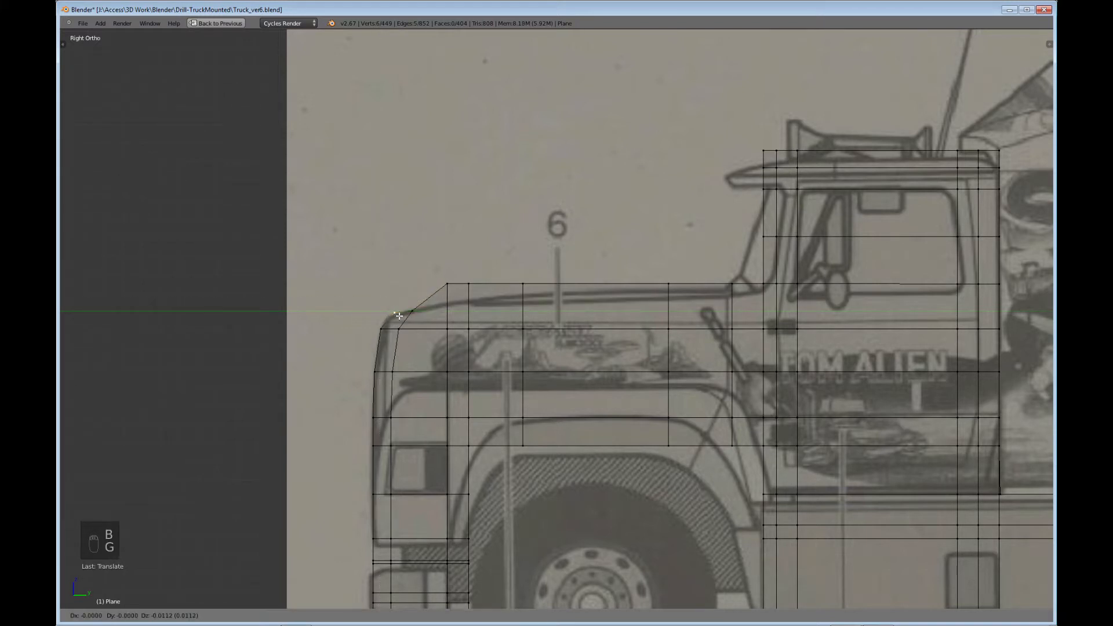
pyautogui.click(406, 317)
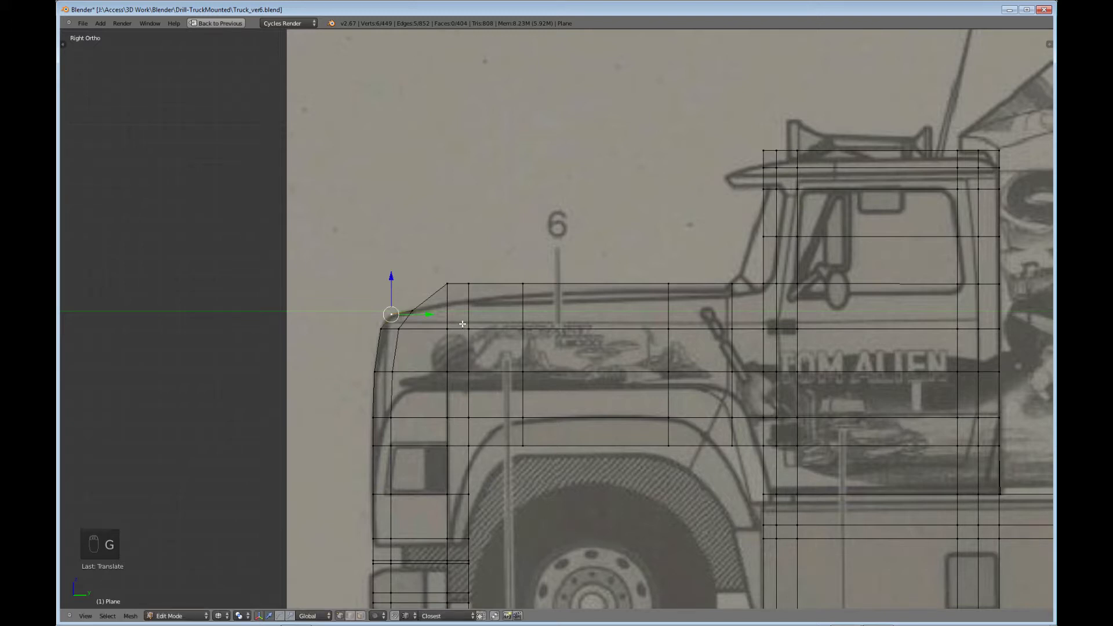
# Step: Lower the next three vertex columns along the hood's top edge onto the sloping hood line
pyautogui.rightClick(448, 287)
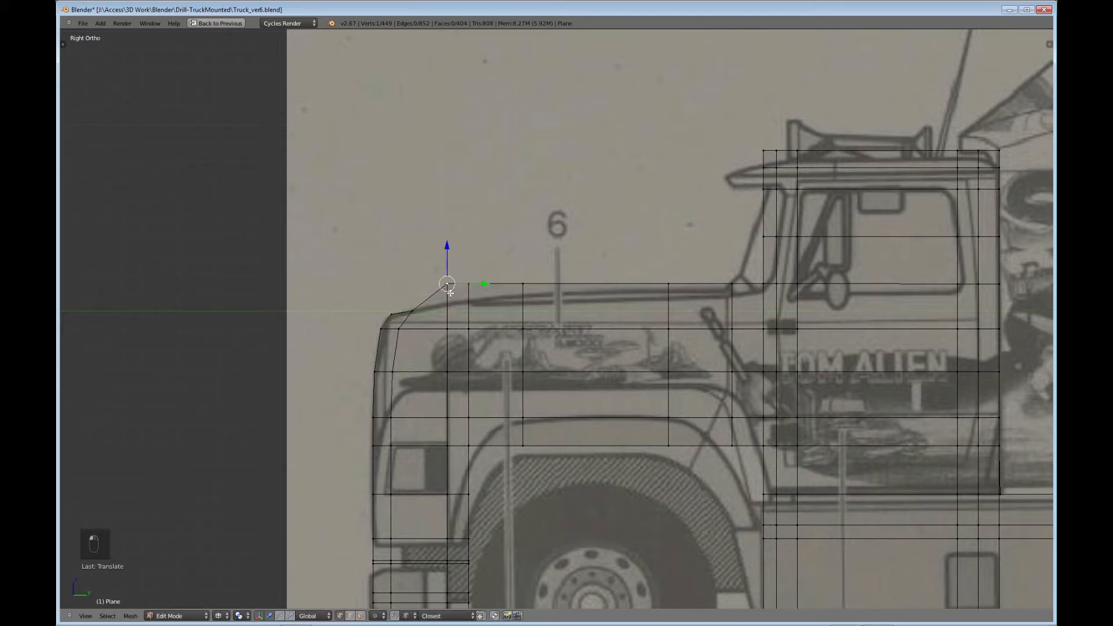
pyautogui.press('b')
pyautogui.moveTo(449, 251); pyautogui.dragTo(522, 270)
pyautogui.rightClick(467, 282)
pyautogui.press('b')
pyautogui.rightClick(524, 281)
pyautogui.press('b')
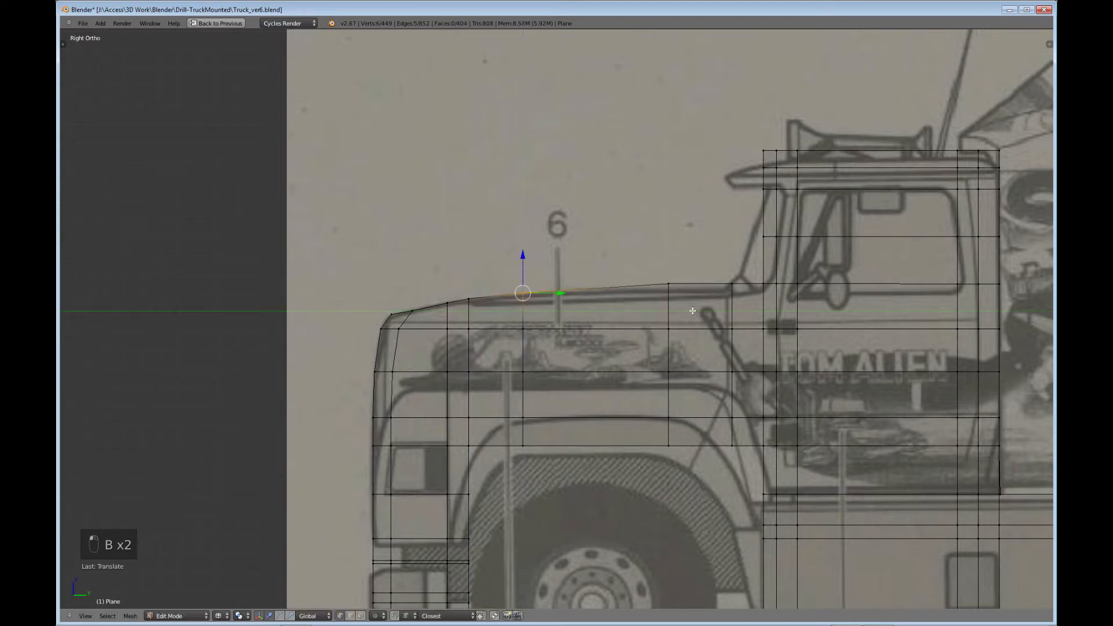
# Step: Lower the hood-top vertices nearer the windshield slightly along Z onto the reference hood line
pyautogui.rightClick(669, 284)
pyautogui.press('b')
pyautogui.moveTo(658, 272); pyautogui.dragTo(677, 294)
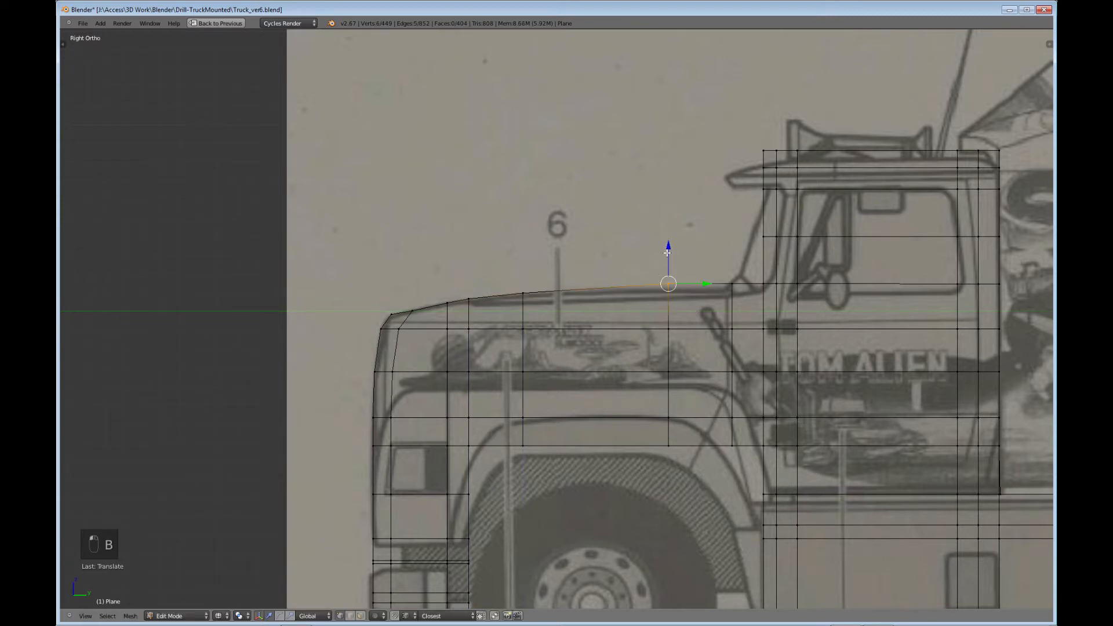
pyautogui.moveTo(667, 251); pyautogui.dragTo(668, 255)
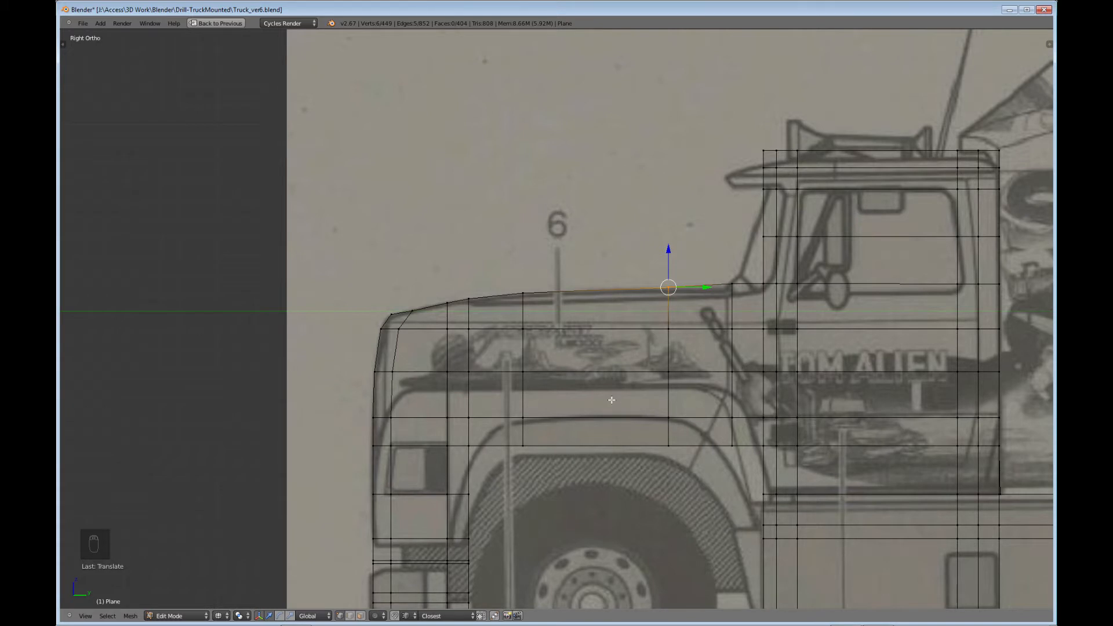
# Step: Move the vertex row below the headlight down about 0.02 along Z to the lower edge of the front bodywork
pyautogui.keyDown('shift'); pyautogui.moveTo(460, 427); pyautogui.dragTo(499, 289, button='middle'); pyautogui.keyUp('shift')
pyautogui.keyDown('shift'); pyautogui.moveTo(487, 405); pyautogui.dragTo(501, 292, button='middle'); pyautogui.keyUp('shift')
pyautogui.scroll(3, 488, 355)
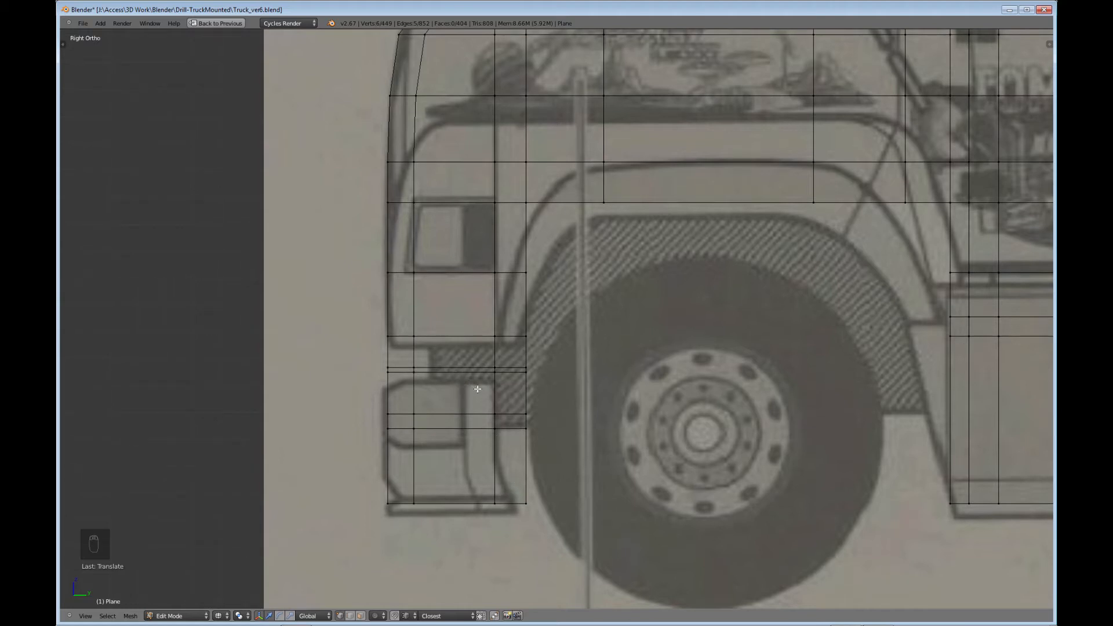
pyautogui.rightClick(526, 336)
pyautogui.press('b')
pyautogui.moveTo(539, 346); pyautogui.dragTo(367, 327)
pyautogui.press('g')
pyautogui.press('z')
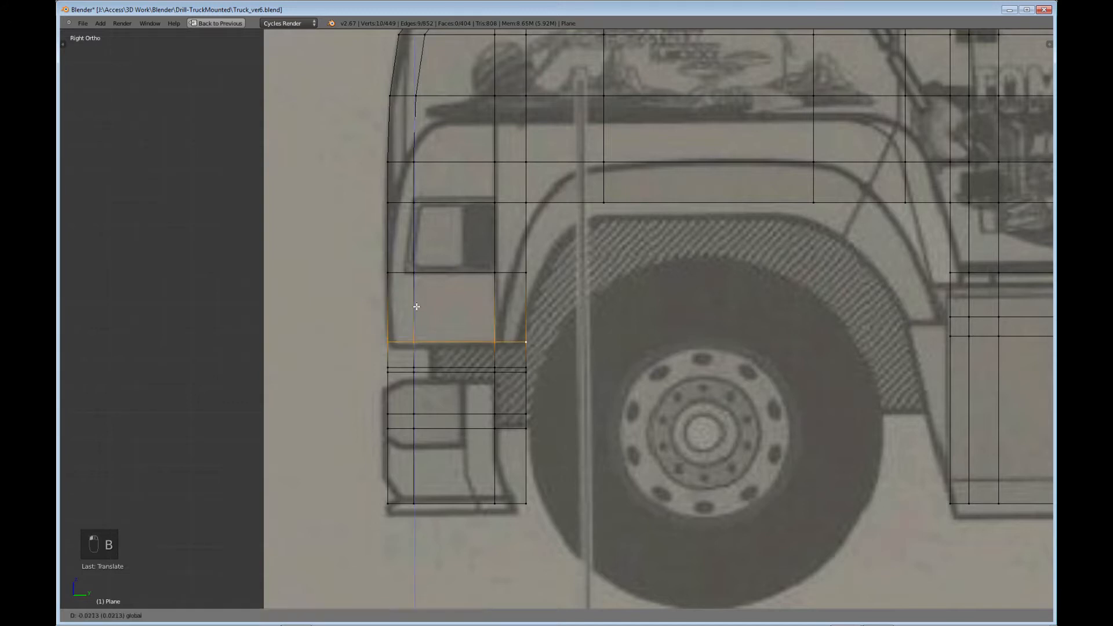
pyautogui.click(413, 307)
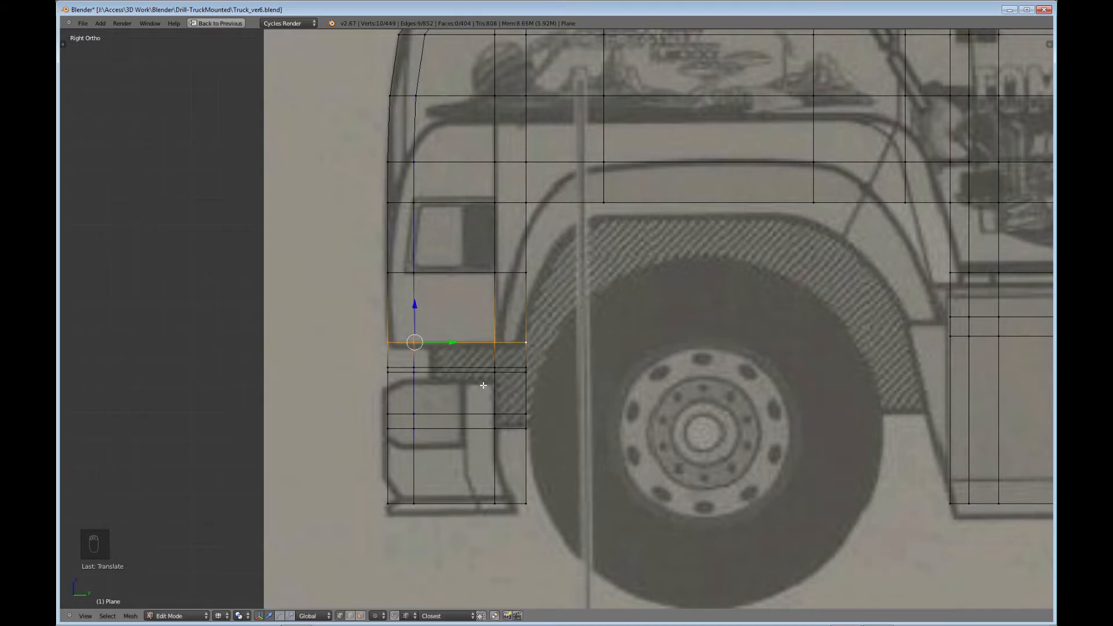
# Step: Lower the vertex row just above the bumper to the bumper's upper edge in the reference
pyautogui.rightClick(387, 374)
pyautogui.press('b')
pyautogui.moveTo(541, 383); pyautogui.dragTo(414, 344)
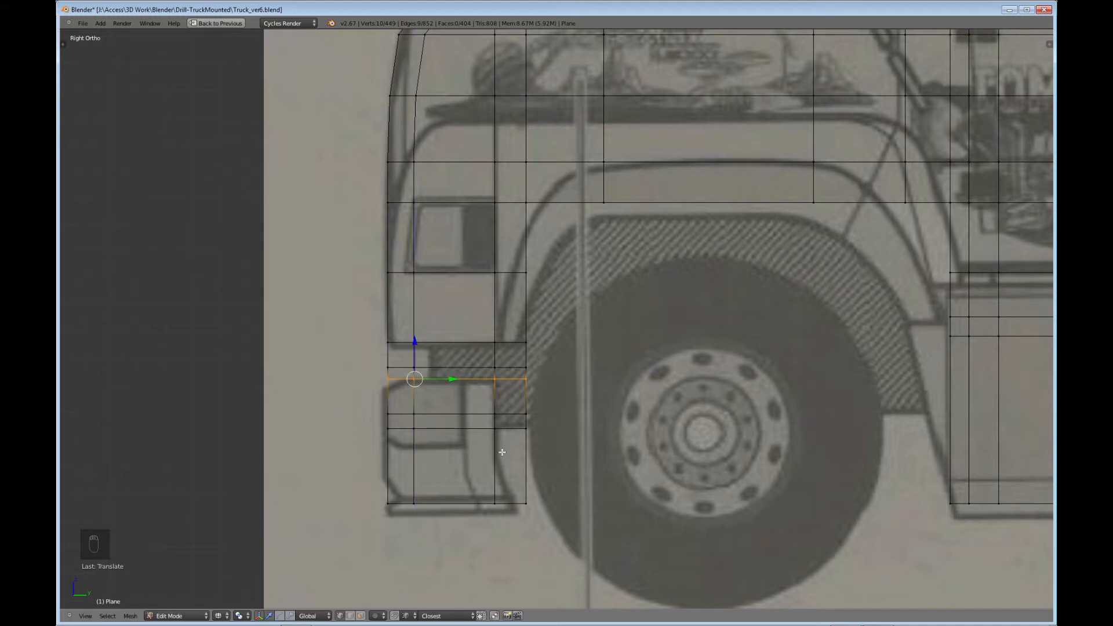
# Step: Delete the band of faces filling the gap between the front bodywork and the bumper
pyautogui.click(360, 616)
pyautogui.rightClick(456, 374)
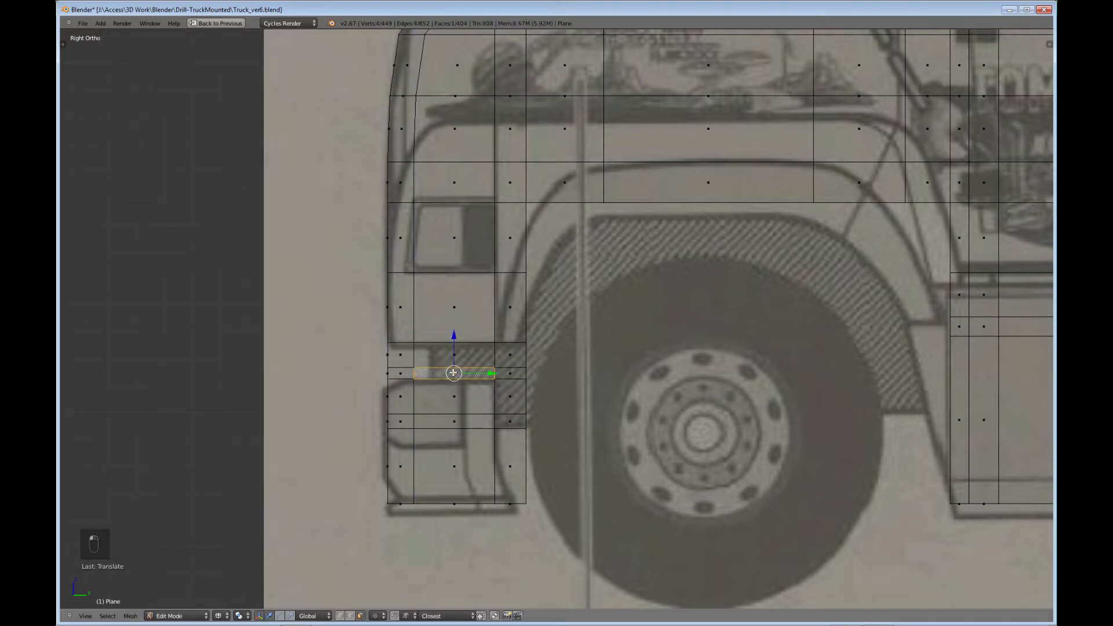
pyautogui.press('b')
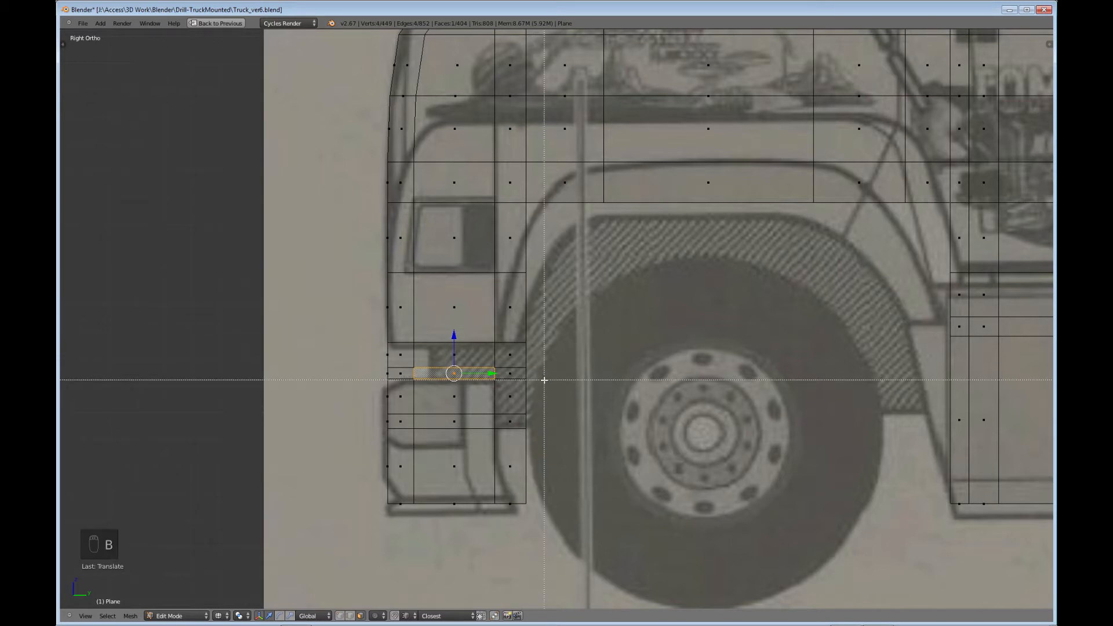
pyautogui.moveTo(543, 374); pyautogui.dragTo(374, 351)
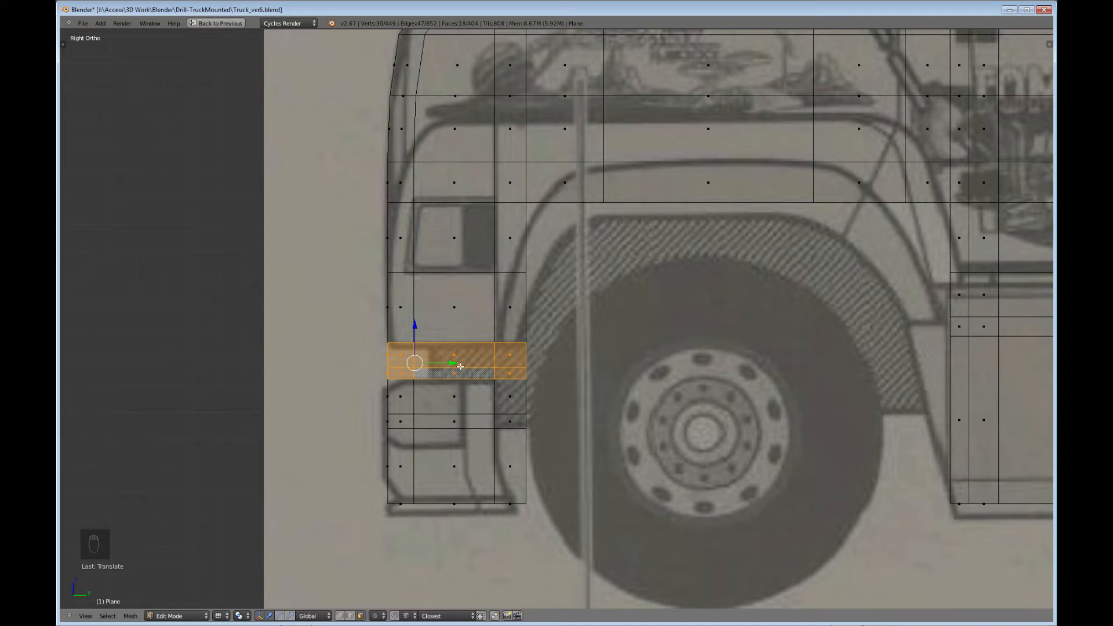
pyautogui.press('x')
pyautogui.click(435, 367)
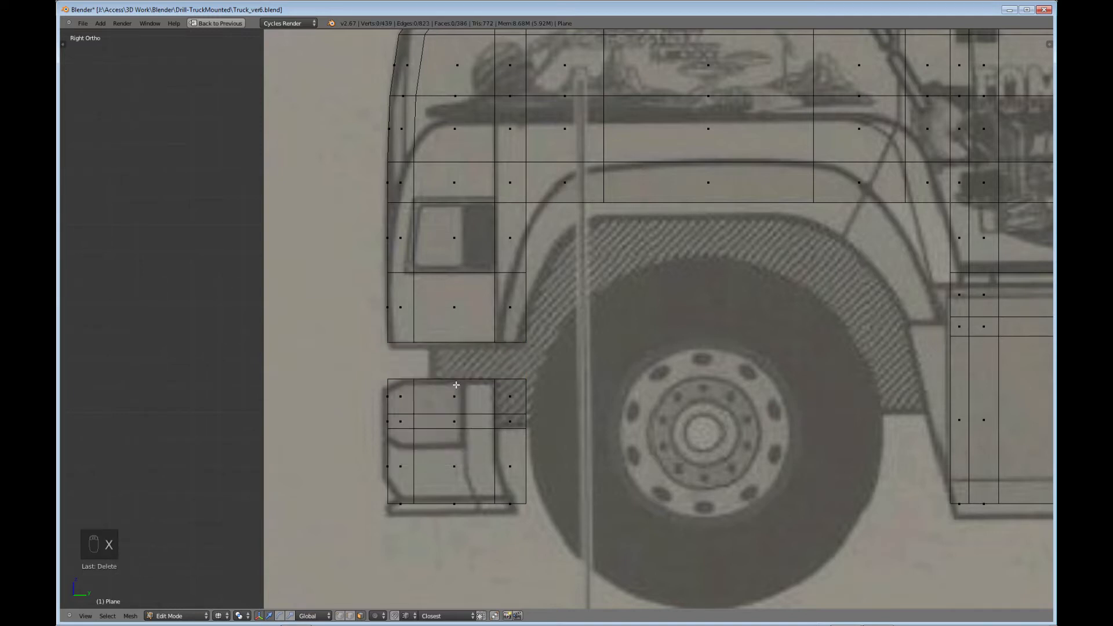
# Step: Return to vertex selection and raise the bumper's bottom vertex row to the line above the lower lip
pyautogui.rightClick(510, 504)
pyautogui.click(341, 616)
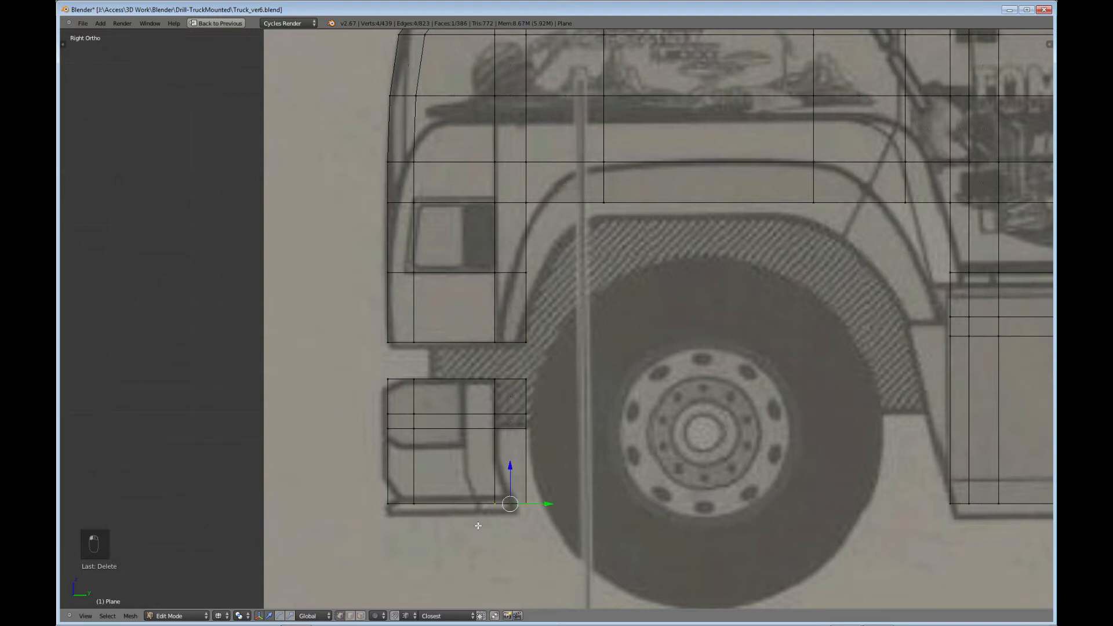
pyautogui.press('b')
pyautogui.moveTo(547, 513); pyautogui.dragTo(377, 496)
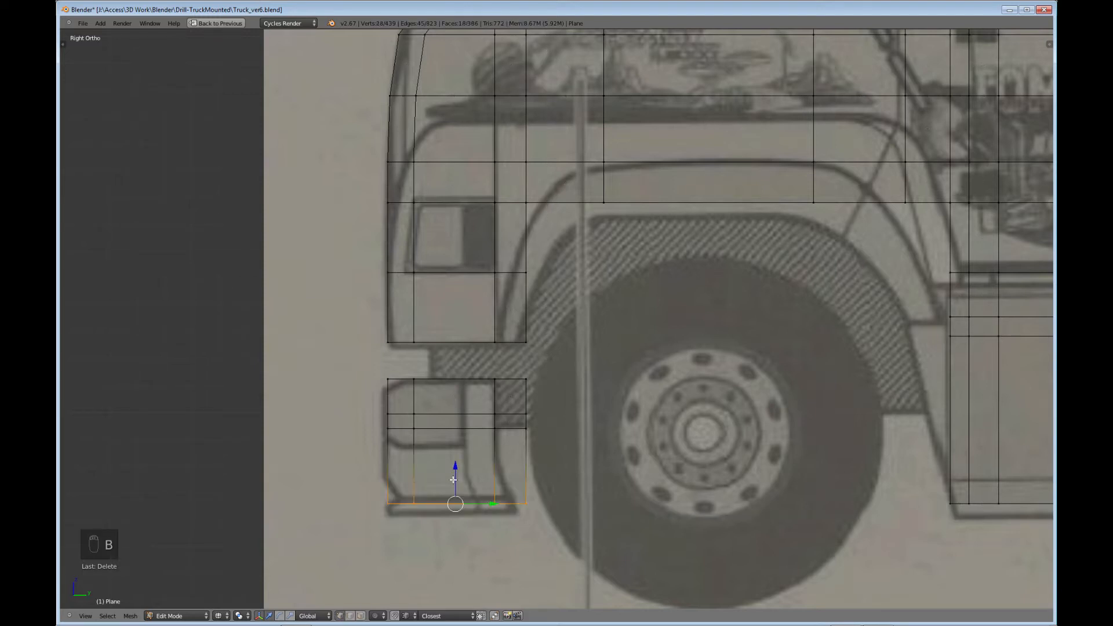
pyautogui.moveTo(457, 469); pyautogui.dragTo(457, 464)
# Step: Lower the bumper's middle vertex row to the horizontal crease line in the reference
pyautogui.rightClick(507, 431)
pyautogui.press('b')
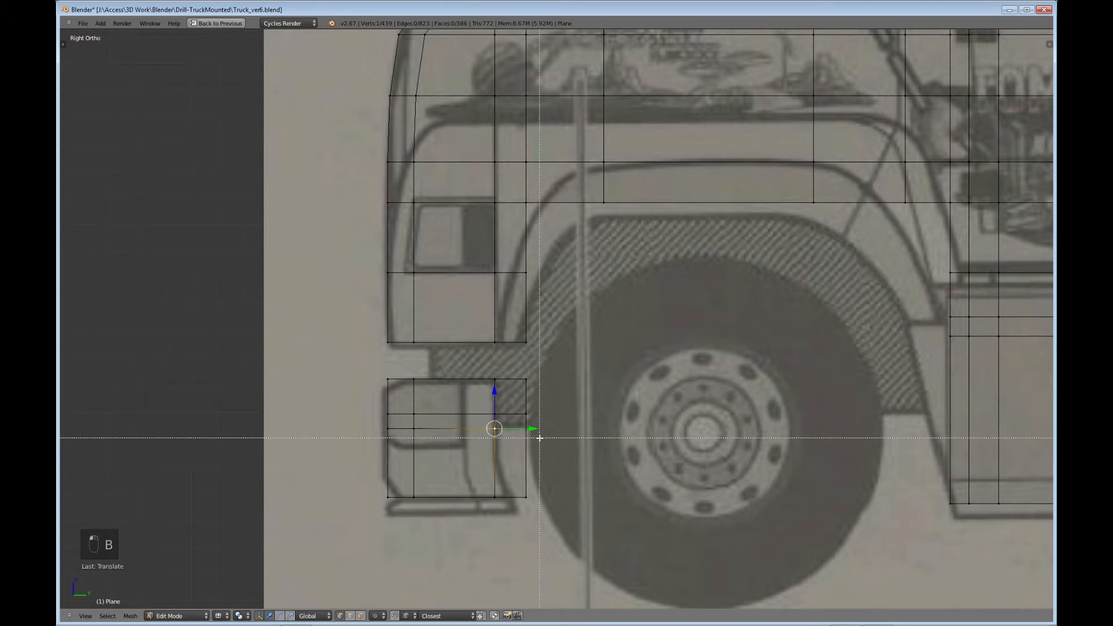
pyautogui.moveTo(543, 439); pyautogui.dragTo(414, 417)
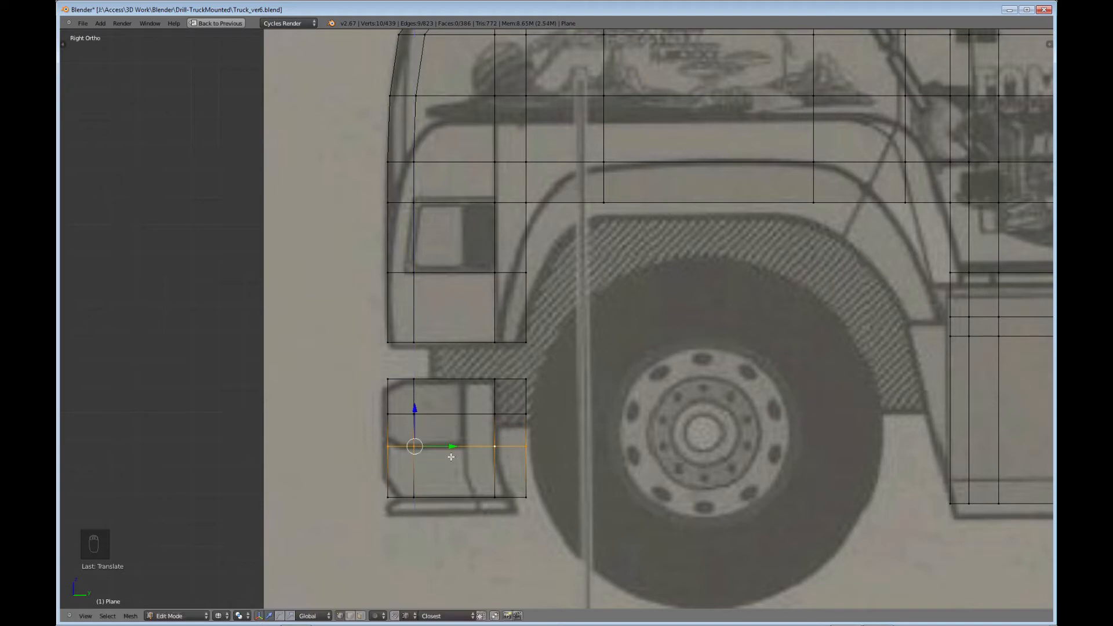
# Step: Raise the bumper's upper inner vertex row to where the chamfered front corner begins
pyautogui.rightClick(391, 413)
pyautogui.press('b')
pyautogui.moveTo(537, 421); pyautogui.dragTo(365, 404)
pyautogui.moveTo(415, 377); pyautogui.dragTo(412, 359)
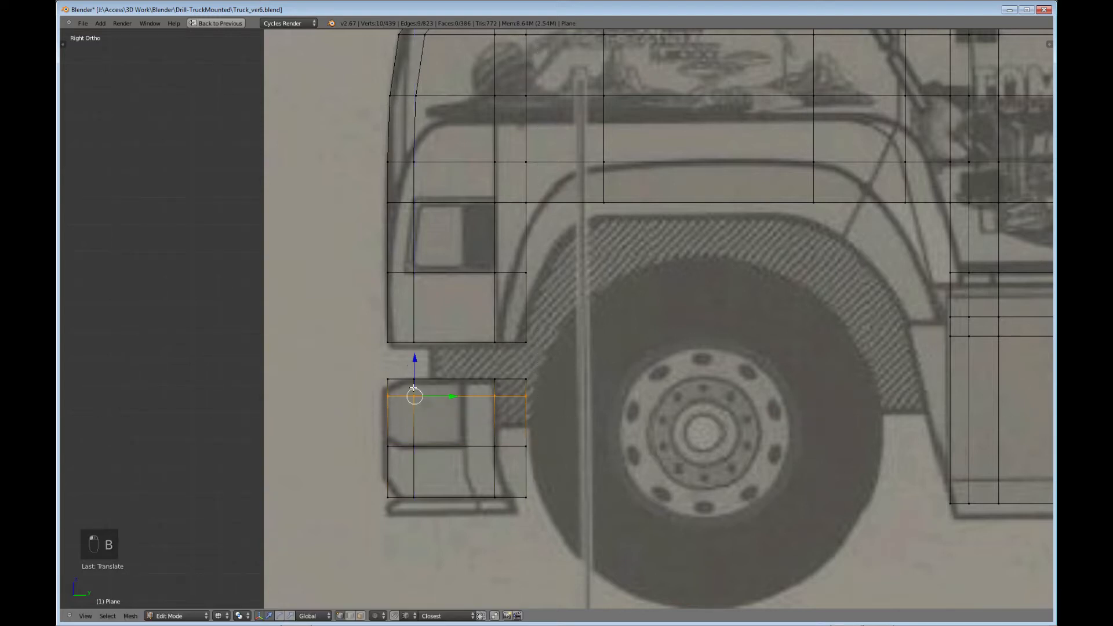
# Step: Lower the bumper's top front corner vertices and raise its bottom front ones to match the chamfered corners in the reference
pyautogui.rightClick(386, 381)
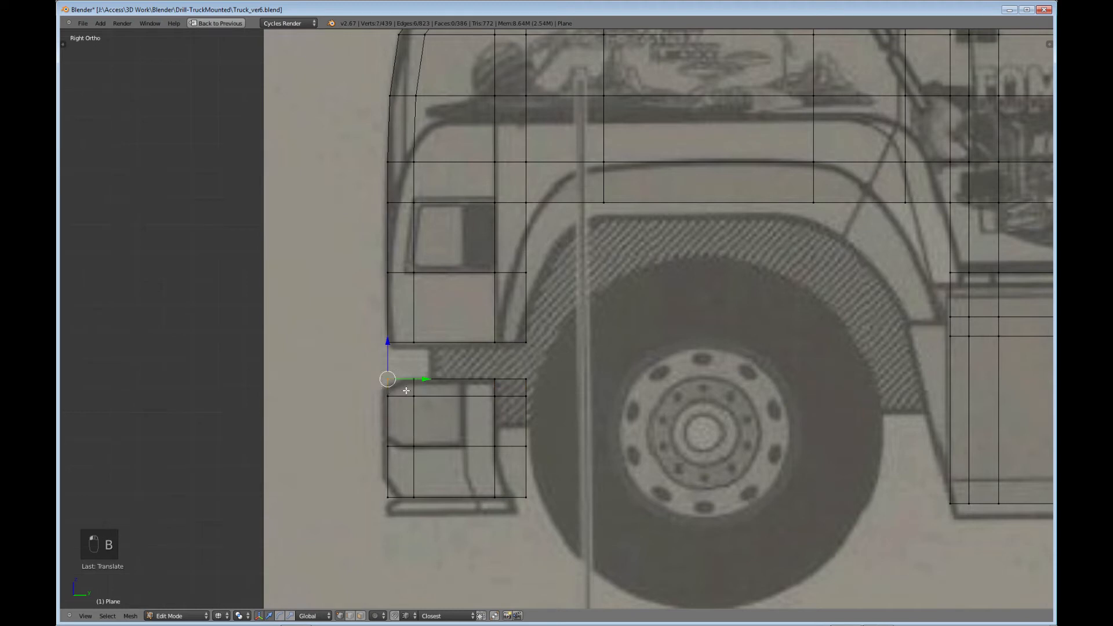
pyautogui.press('g')
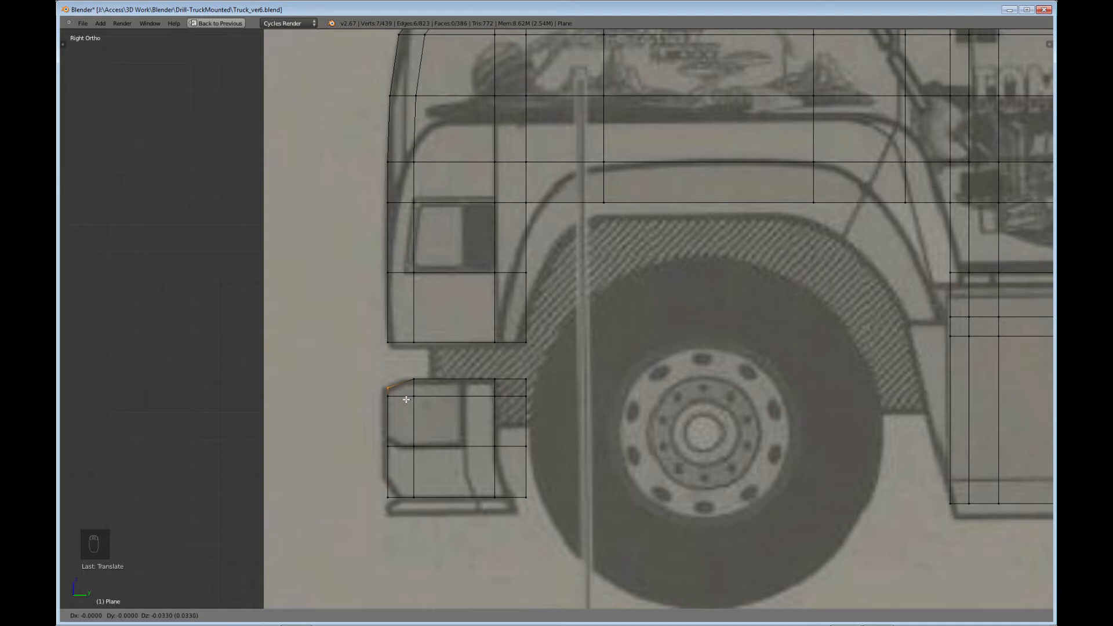
pyautogui.click(406, 400)
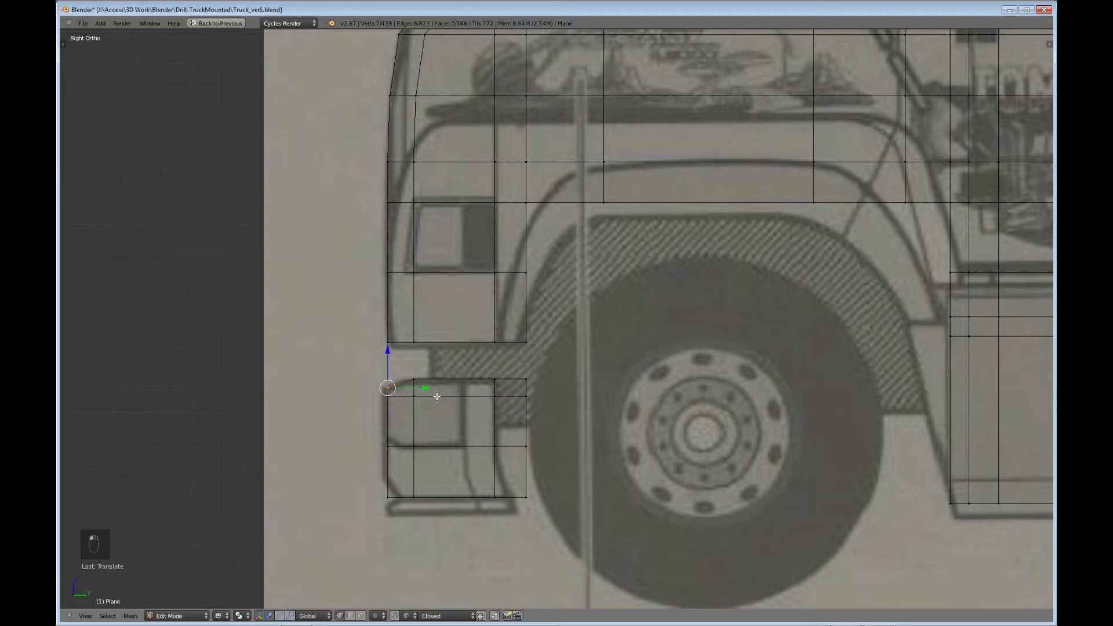
pyautogui.rightClick(382, 497)
pyautogui.press('b')
pyautogui.moveTo(379, 497); pyautogui.dragTo(384, 457)
# Step: Move the bumper's second vertex column slightly forward to where the front chamfers end
pyautogui.rightClick(414, 396)
pyautogui.press('b')
pyautogui.moveTo(406, 374); pyautogui.dragTo(419, 509)
pyautogui.moveTo(446, 469); pyautogui.dragTo(441, 472)
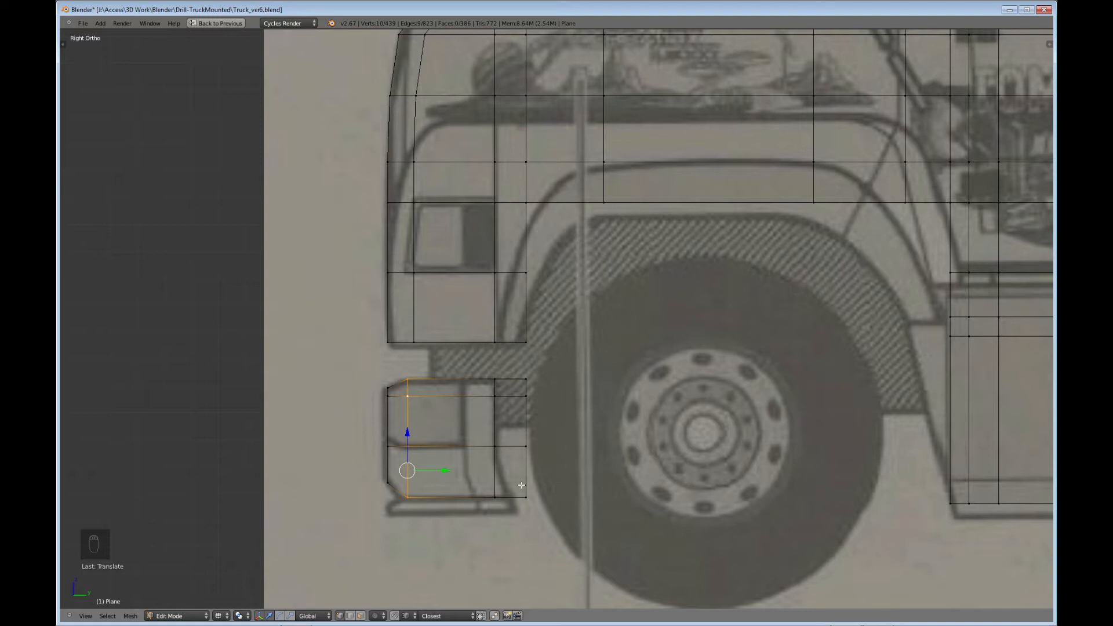
# Step: Move the bumper's two rear vertex columns forward to the vertical seam and the rear edge in the reference
pyautogui.rightClick(492, 393)
pyautogui.press('b')
pyautogui.moveTo(480, 368); pyautogui.dragTo(512, 515)
pyautogui.moveTo(534, 472); pyautogui.dragTo(502, 471)
pyautogui.rightClick(526, 396)
pyautogui.press('b')
pyautogui.moveTo(514, 367); pyautogui.dragTo(545, 497)
pyautogui.moveTo(551, 472); pyautogui.dragTo(526, 472)
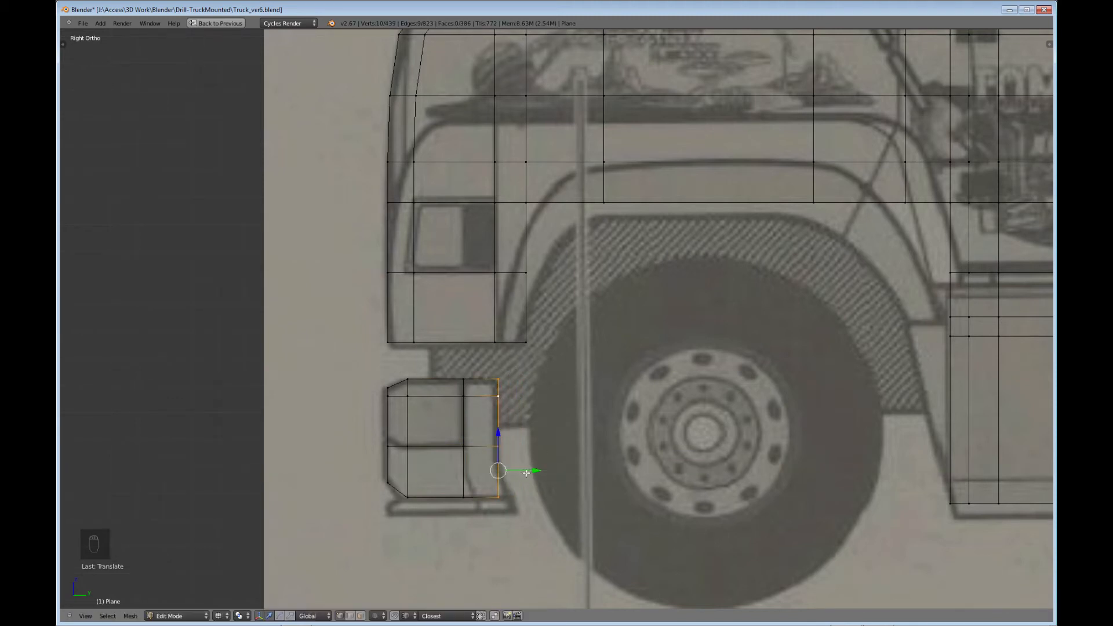
# Step: Move the bumper's bottom rear vertices backward along Y to match the flared rear edge
pyautogui.rightClick(513, 499)
pyautogui.press('b')
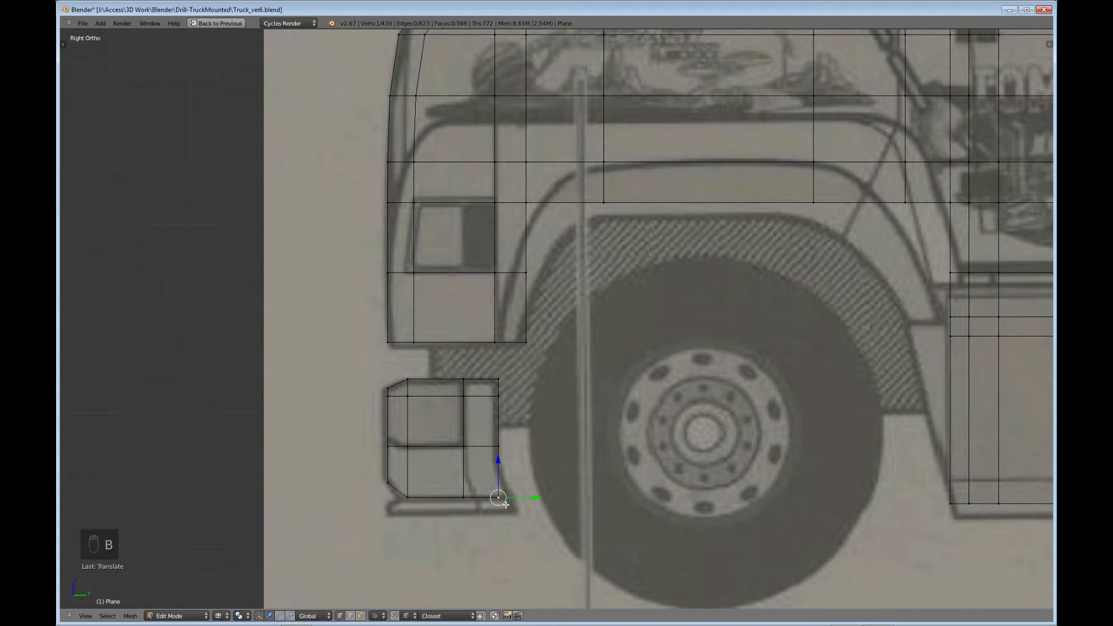
pyautogui.moveTo(506, 505); pyautogui.dragTo(486, 490)
pyautogui.press('g')
pyautogui.press('y')
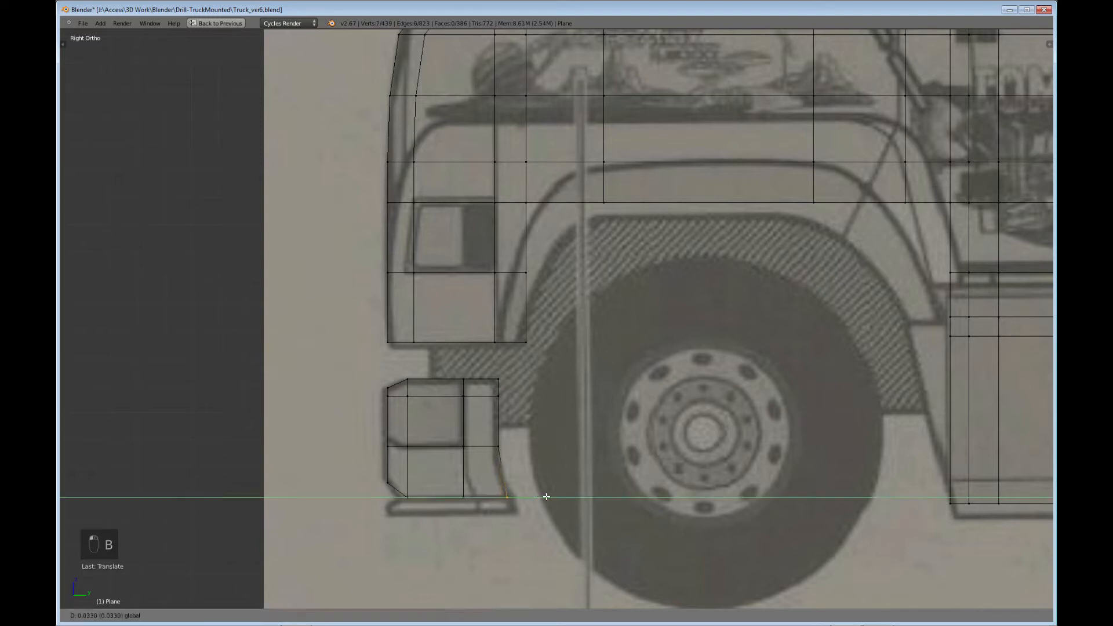
pyautogui.click(546, 497)
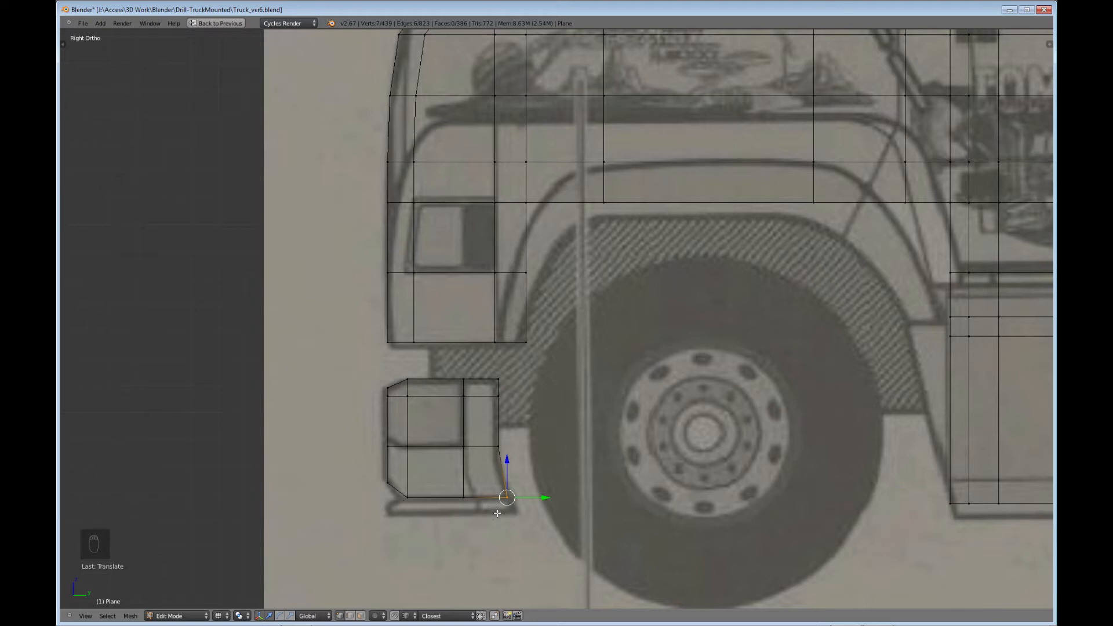
# Step: Extrude the bumper's bottom faces down to the lower edge of the lip in the reference
pyautogui.press('b')
pyautogui.moveTo(518, 510); pyautogui.dragTo(401, 488)
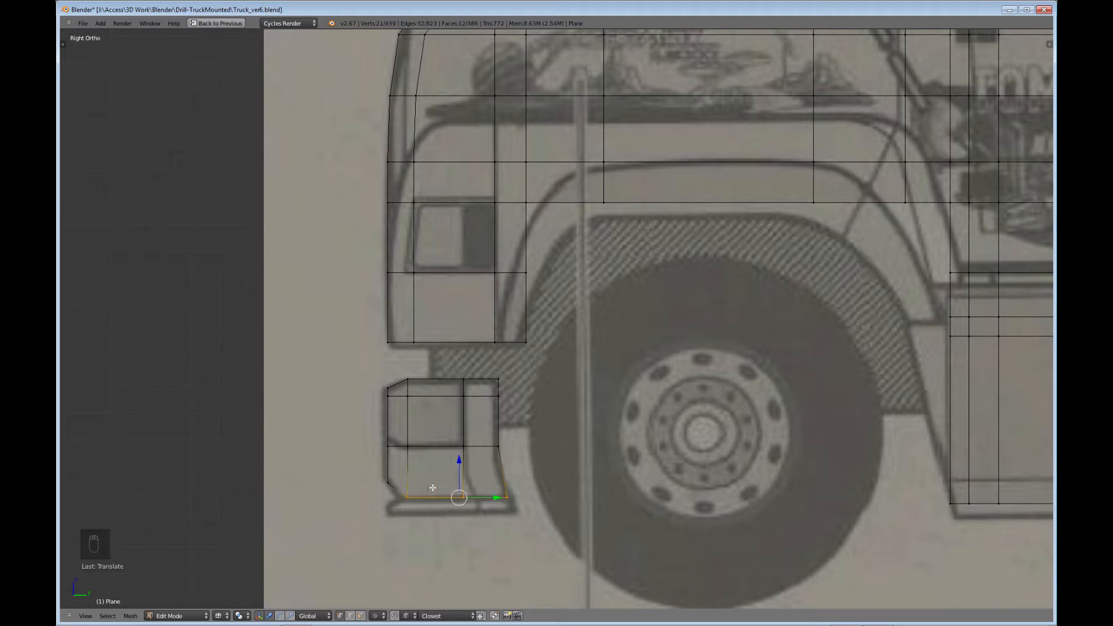
pyautogui.press('e')
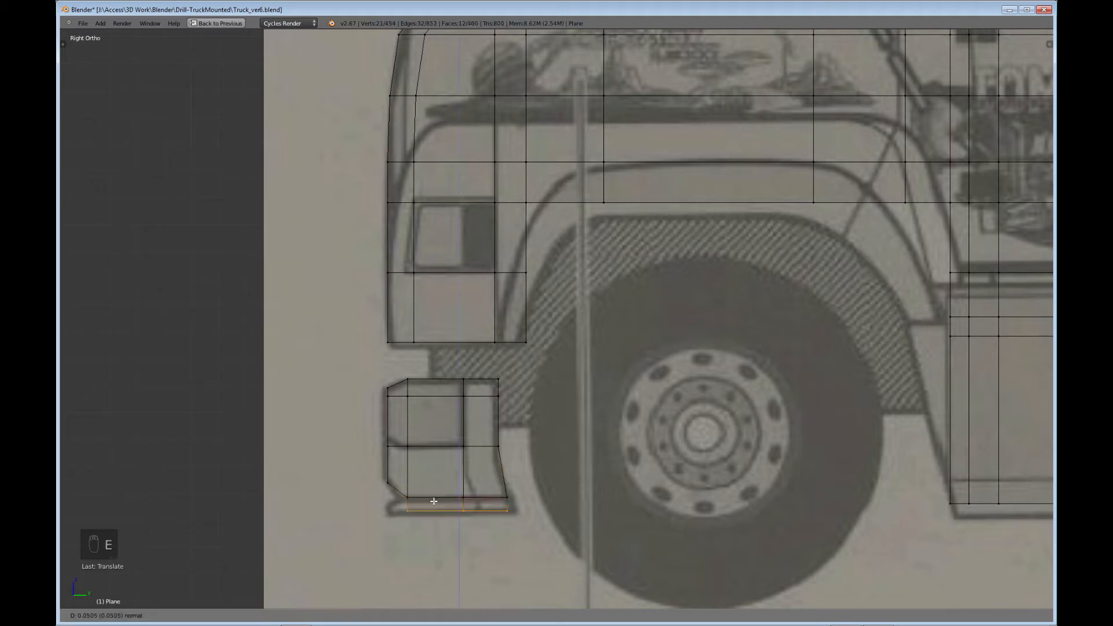
pyautogui.click(433, 502)
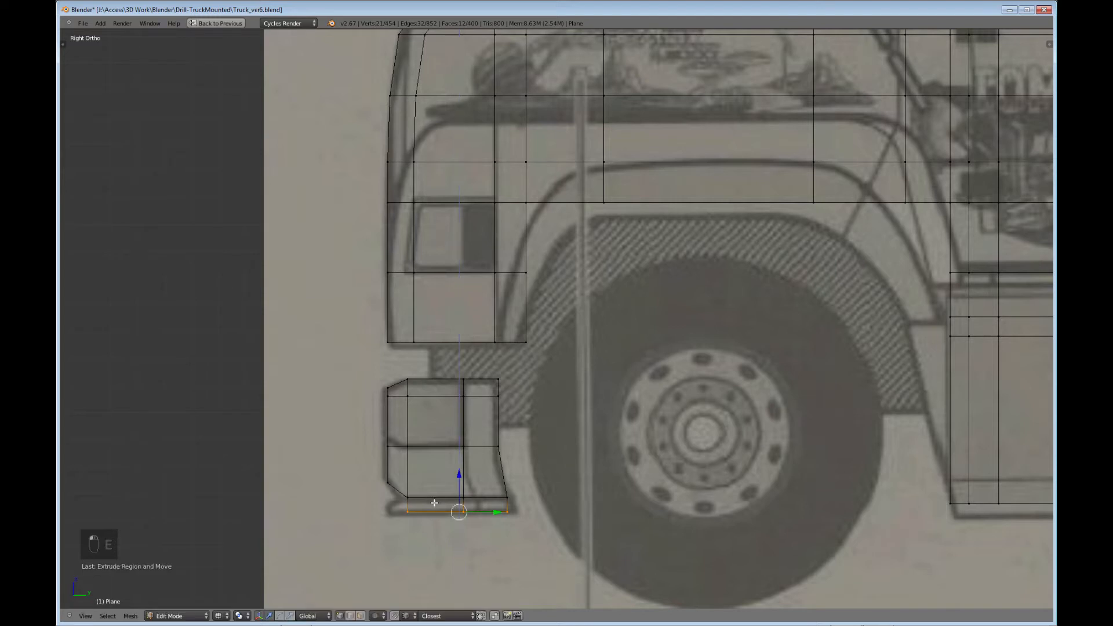
# Step: Extrude the front faces of the bumper's lower lip forward to the front line of the bumper
pyautogui.rightClick(407, 512)
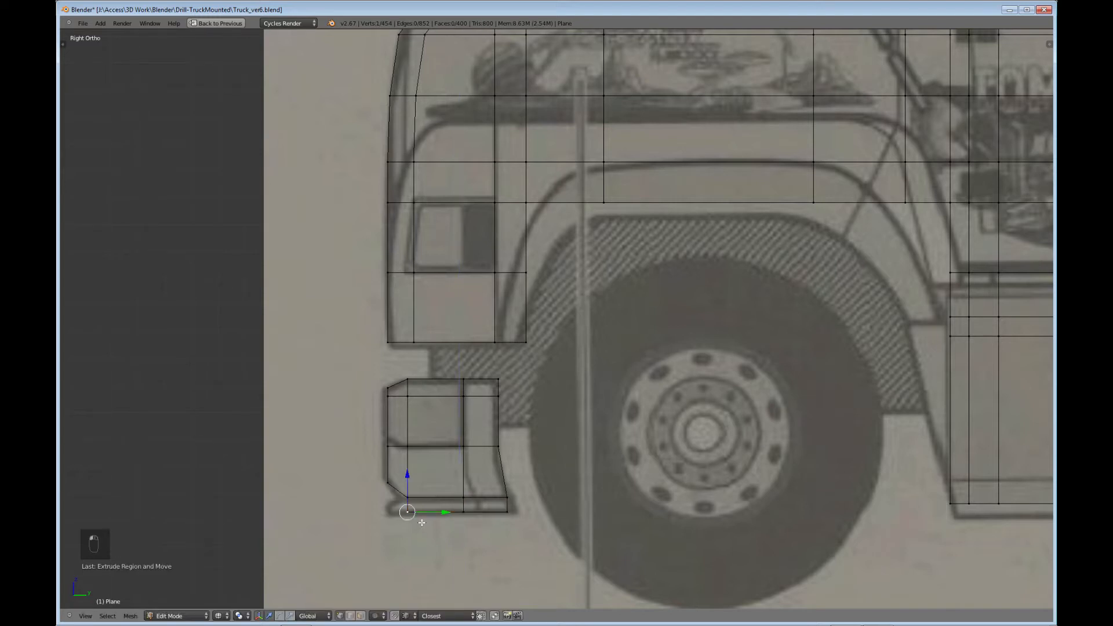
pyautogui.press('b')
pyautogui.moveTo(407, 511); pyautogui.dragTo(399, 490)
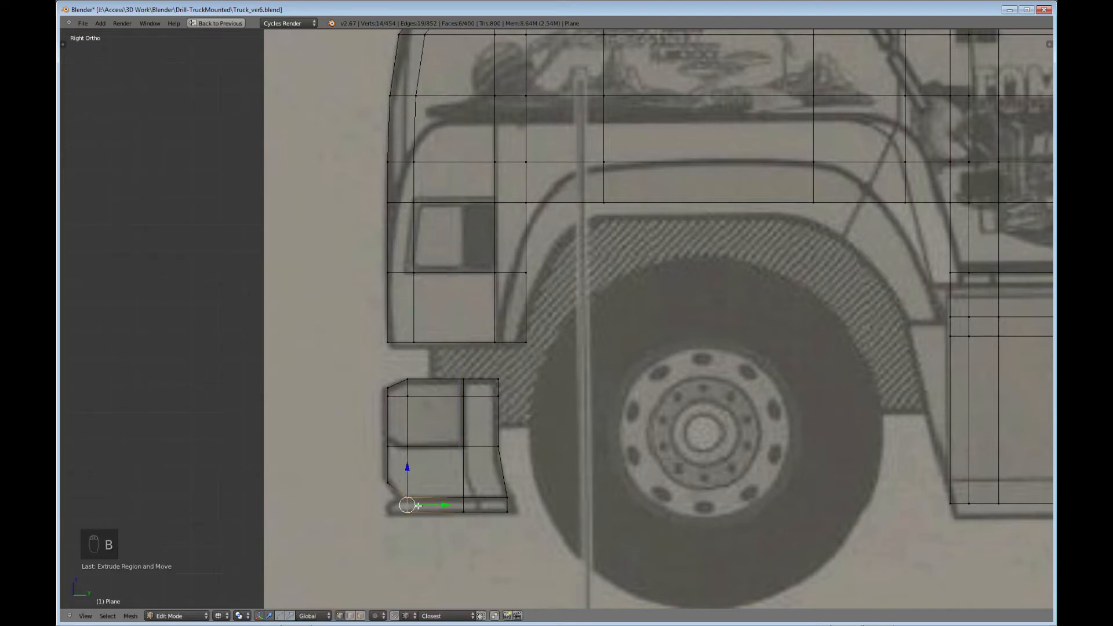
pyautogui.press('e')
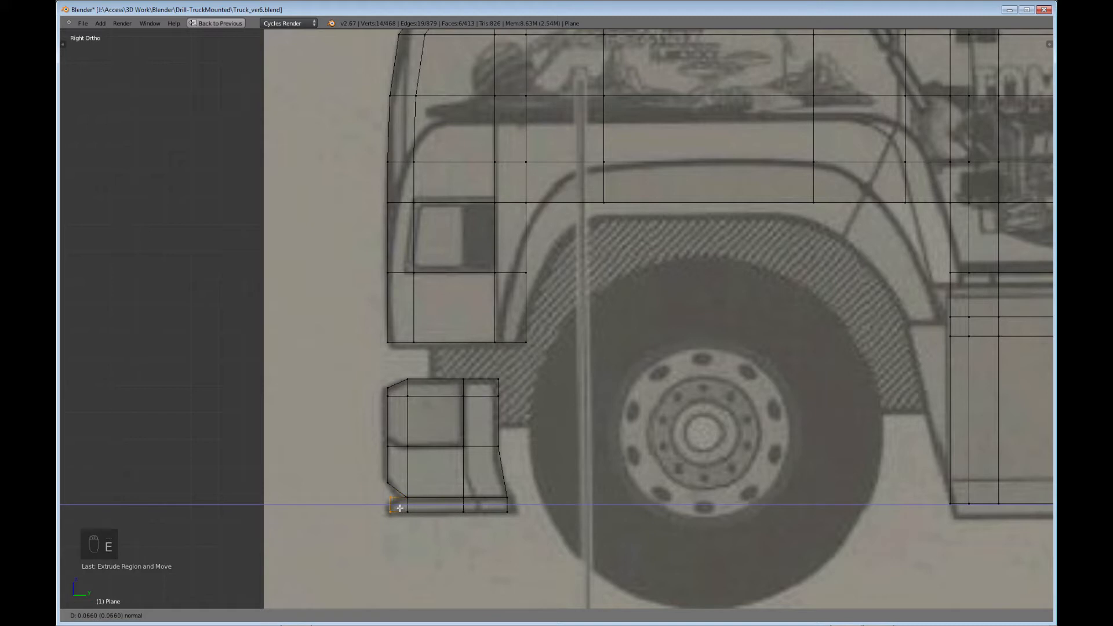
pyautogui.click(399, 508)
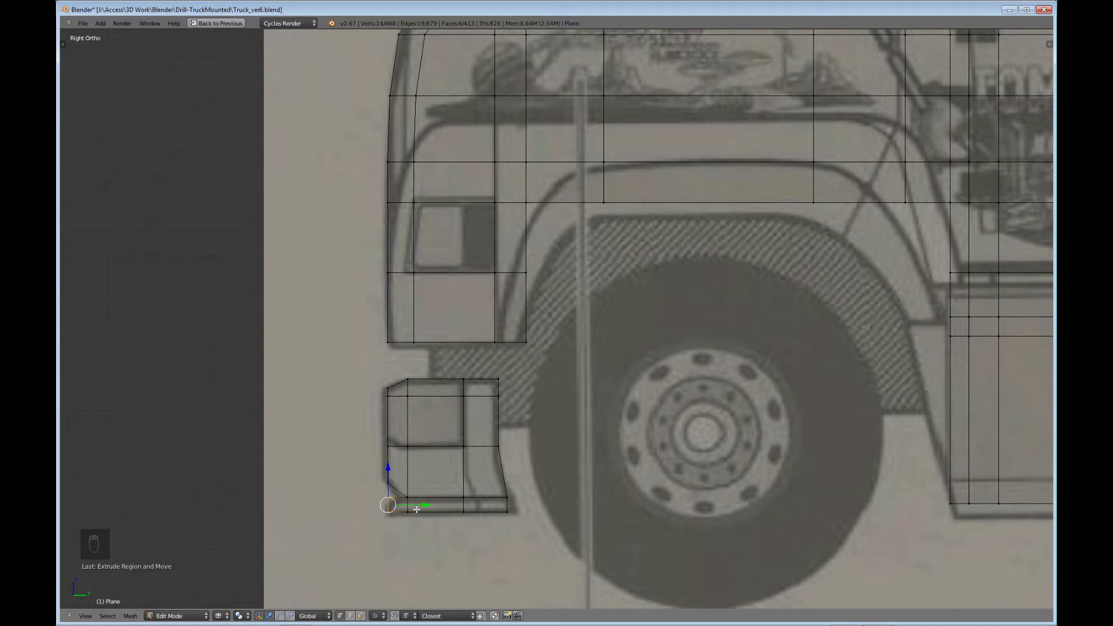
# Step: Scale the lip's front end to about 0.72 excluding the X axis, and lower it along Z by about 0.012
pyautogui.press('s')
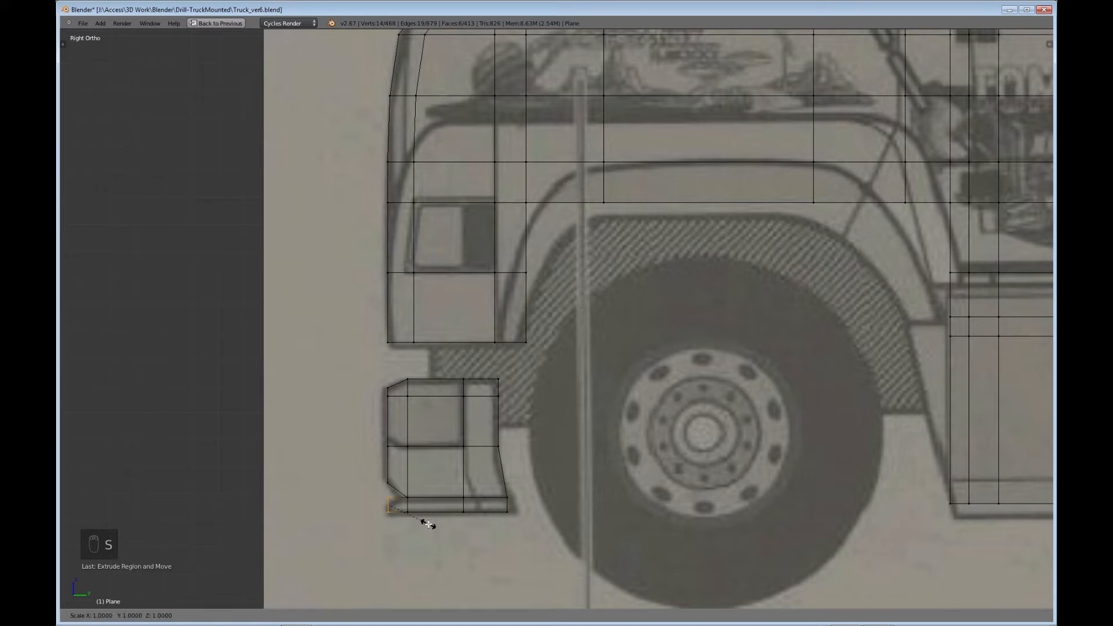
pyautogui.hotkey('shift', 'x')
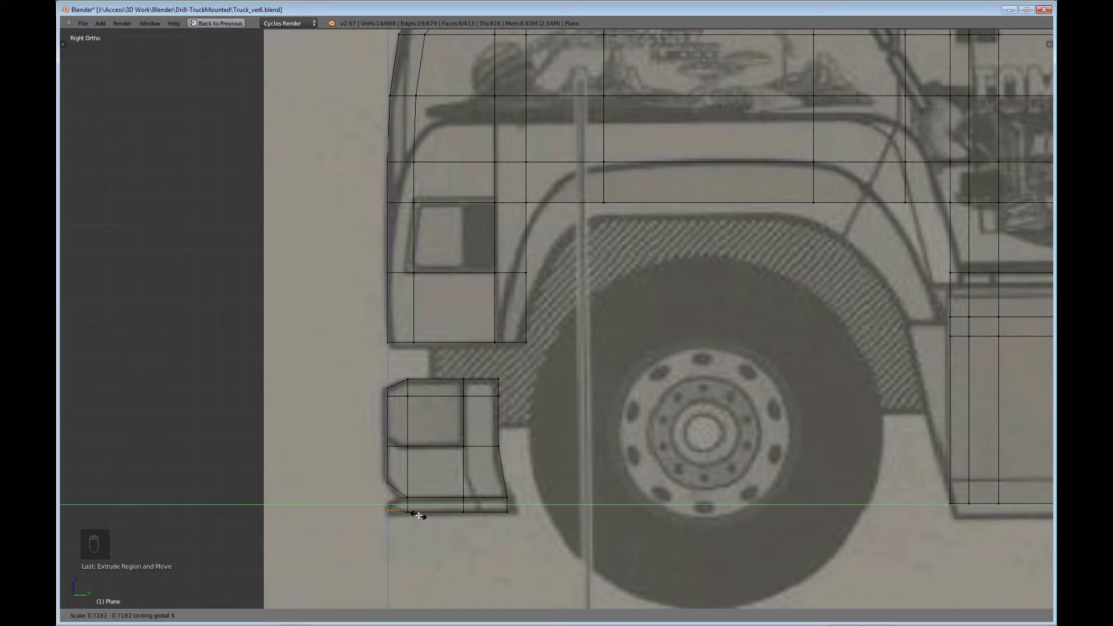
pyautogui.click(417, 515)
pyautogui.press('g')
pyautogui.press('z')
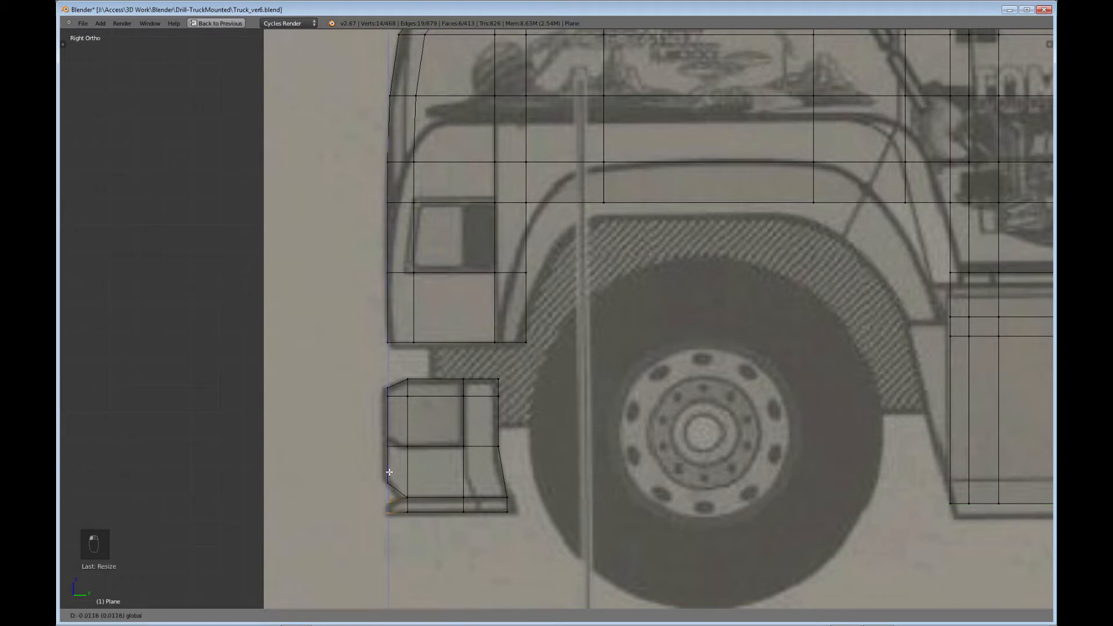
pyautogui.click(388, 472)
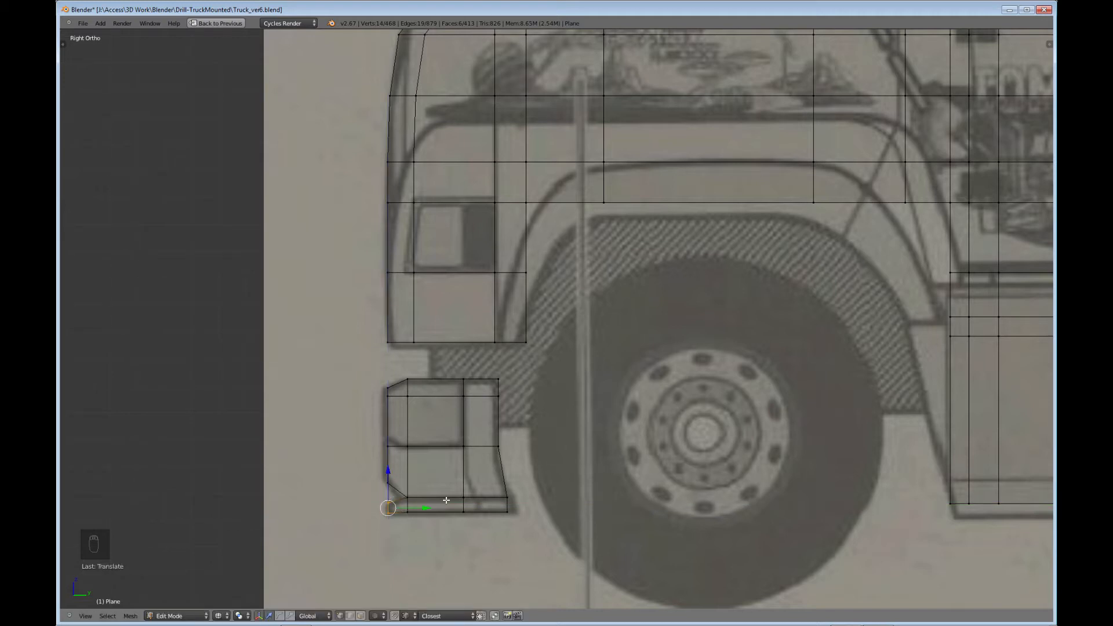
# Step: Move the bottom rear vertices of the bumper's lip slightly backward to the lip's rear corner in the reference
pyautogui.scroll(-1, 476, 444)
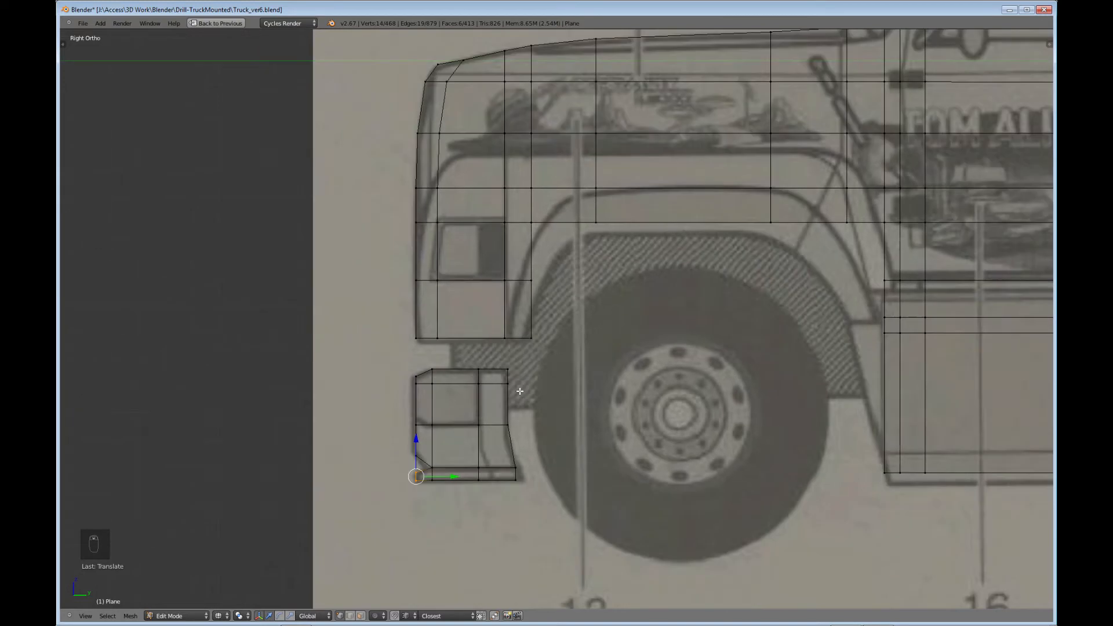
pyautogui.keyDown('shift'); pyautogui.moveTo(562, 284); pyautogui.dragTo(566, 243, button='middle'); pyautogui.keyUp('shift')
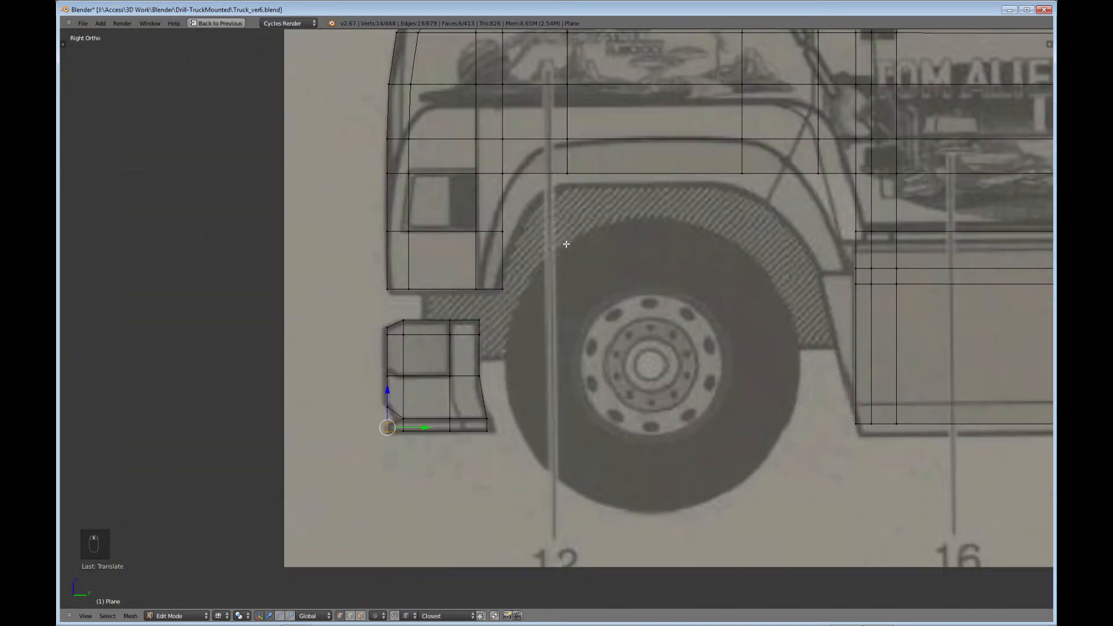
pyautogui.rightClick(489, 432)
pyautogui.press('b')
pyautogui.moveTo(497, 439); pyautogui.dragTo(509, 394)
pyautogui.keyDown('shift'); pyautogui.moveTo(488, 323); pyautogui.dragTo(436, 444, button='middle'); pyautogui.keyUp('shift')
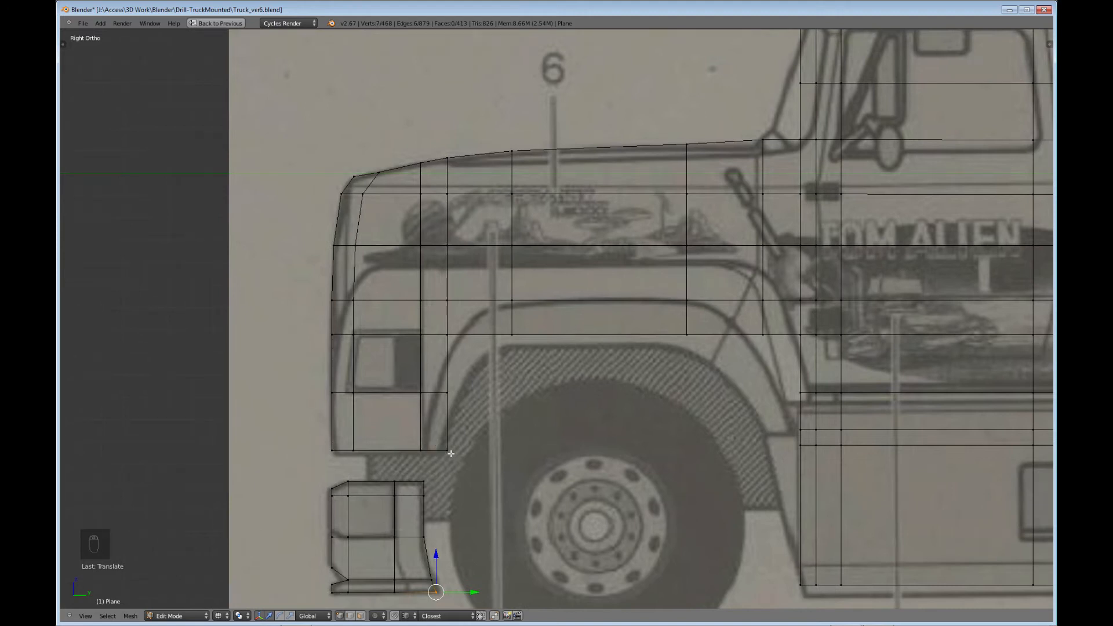
# Step: Fit the rear vertices of the front bodywork below the hood to the front curve of the wheel arch
pyautogui.rightClick(449, 449)
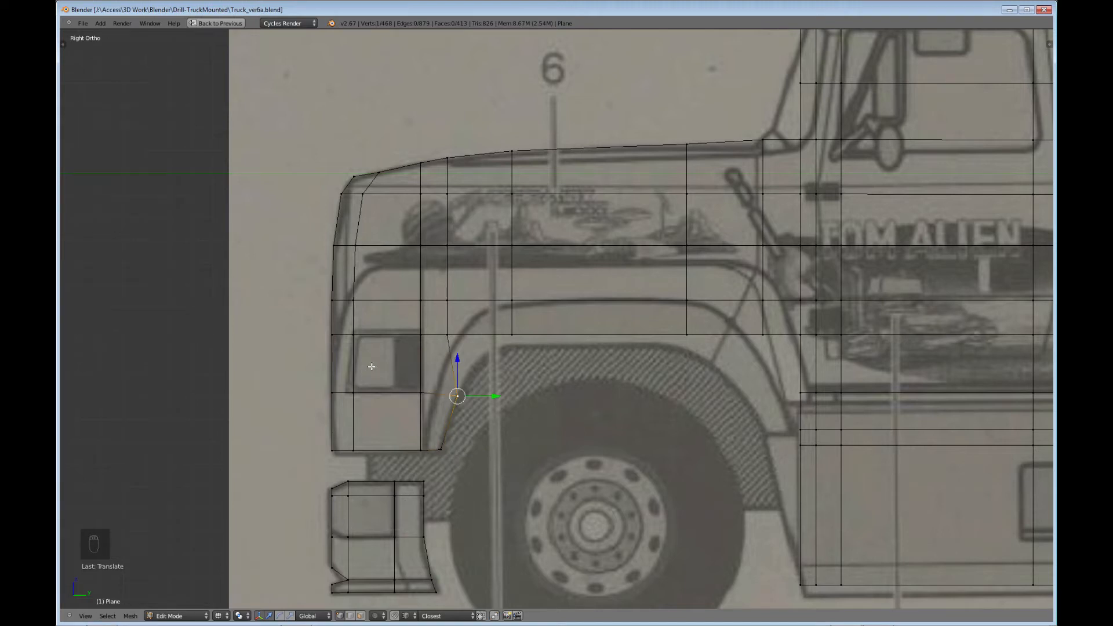
pyautogui.rightClick(449, 336)
pyautogui.press('g')
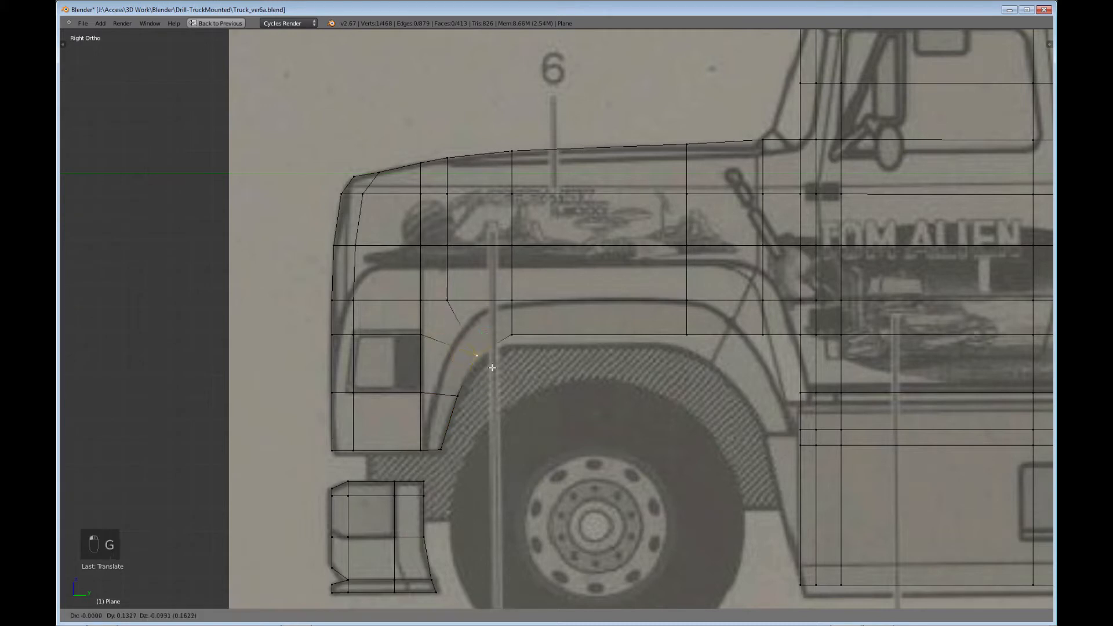
pyautogui.click(492, 371)
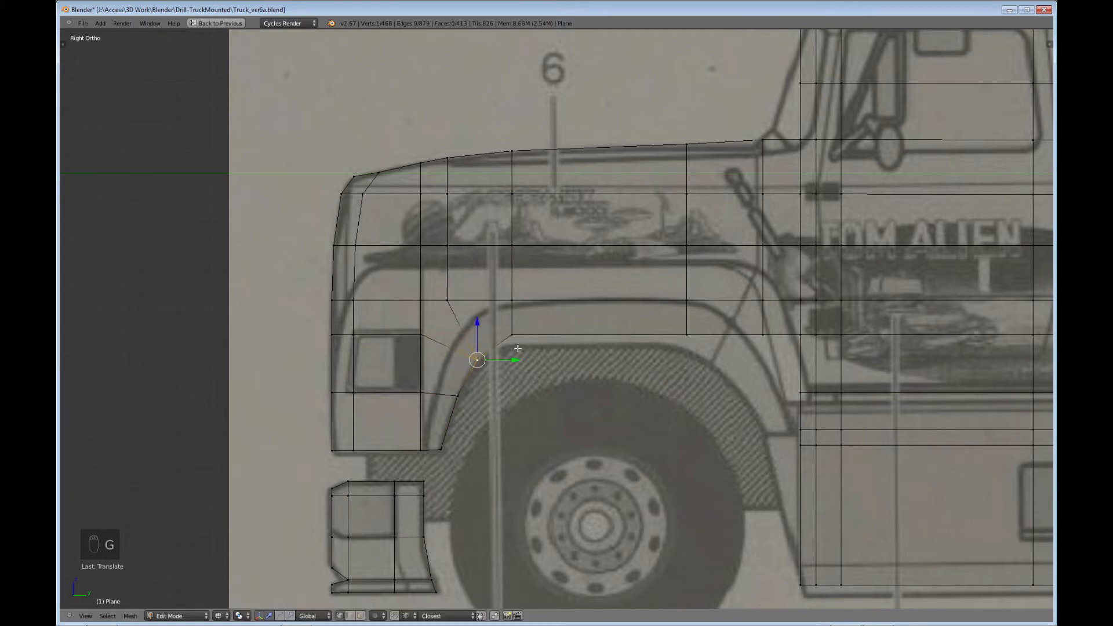
# Step: Lower the next three wheel-arch vertices onto the arch's top line and the start of its rear curve
pyautogui.rightClick(512, 333)
pyautogui.moveTo(513, 311); pyautogui.dragTo(510, 316)
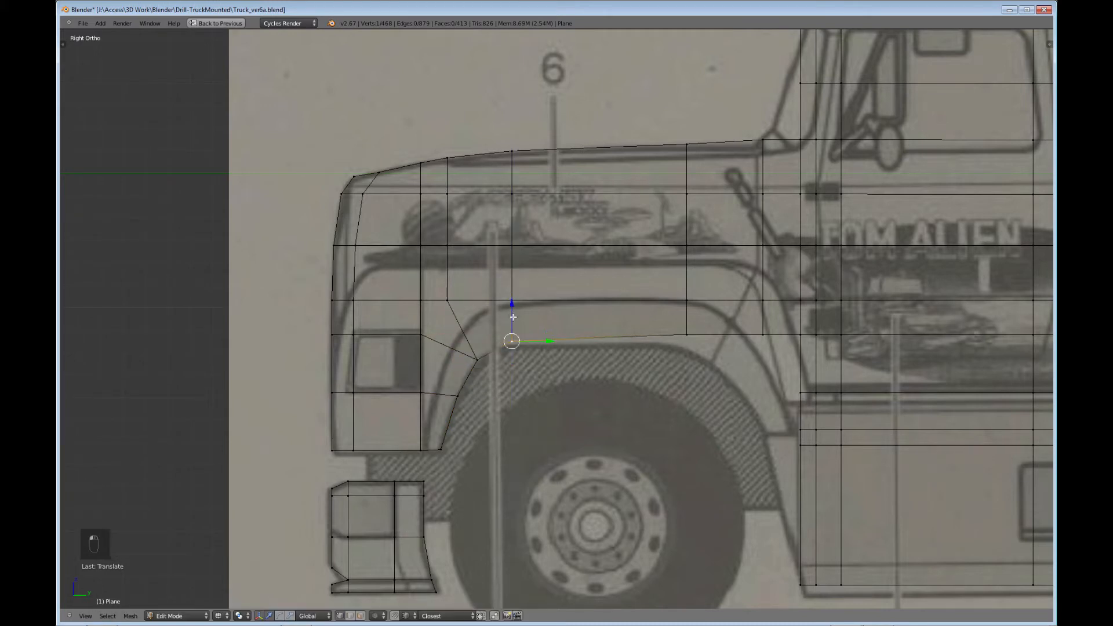
pyautogui.rightClick(686, 335)
pyautogui.moveTo(688, 312); pyautogui.dragTo(714, 344)
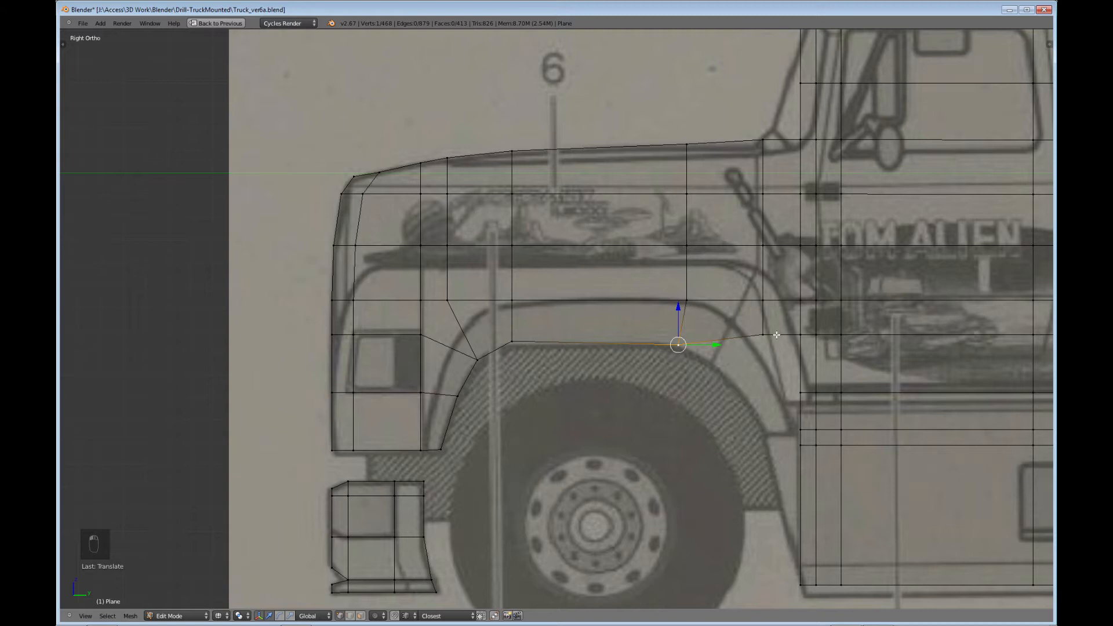
pyautogui.rightClick(765, 335)
pyautogui.press('g')
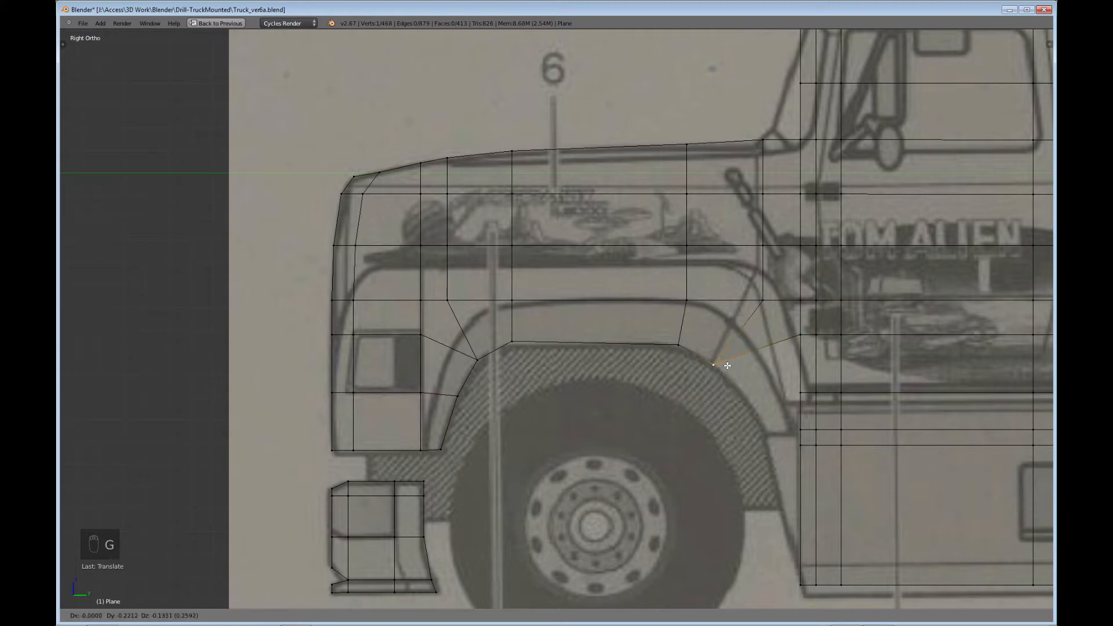
pyautogui.click(727, 366)
# Step: Shift the two lower vertices of the hood's rear edge above the wheel arch along Y to follow the diagonal seam
pyautogui.rightClick(771, 299)
pyautogui.press('g')
pyautogui.press('y')
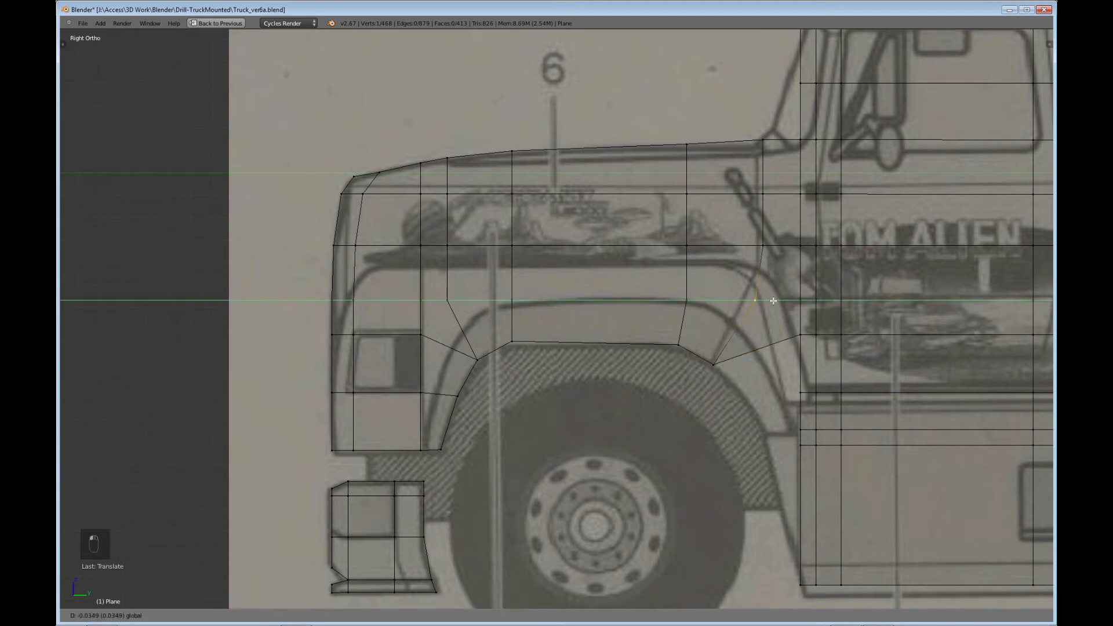
pyautogui.click(773, 300)
pyautogui.rightClick(775, 245)
pyautogui.press('g')
pyautogui.press('y')
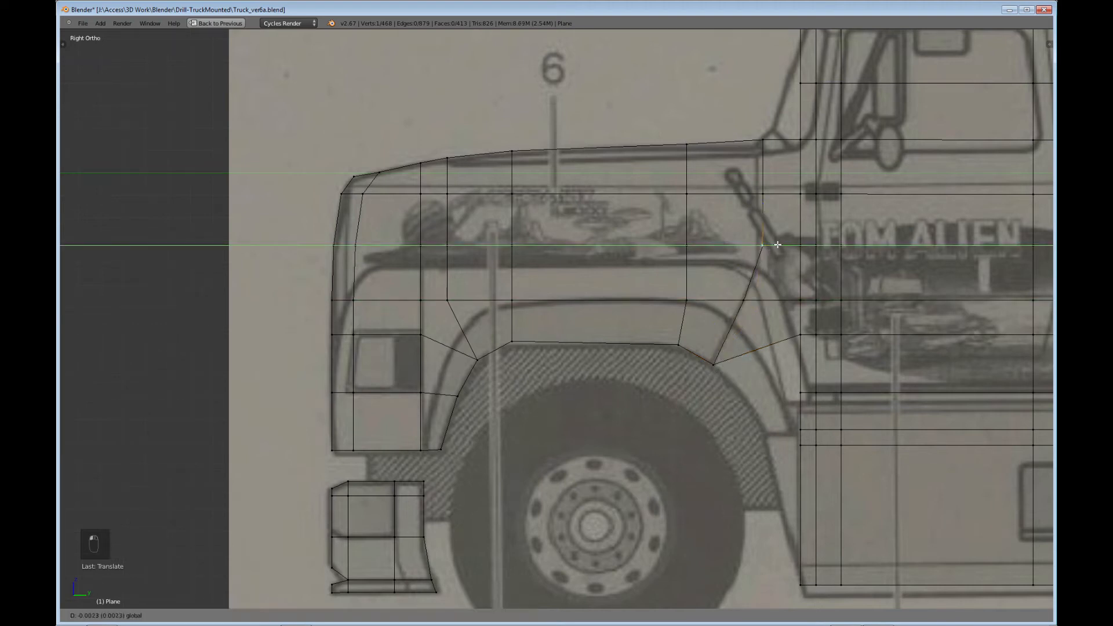
pyautogui.click(777, 244)
# Step: Move the upper vertices and top corner of the hood's rear edge forward to the reference line before the windshield
pyautogui.rightClick(768, 189)
pyautogui.press('g')
pyautogui.press('y')
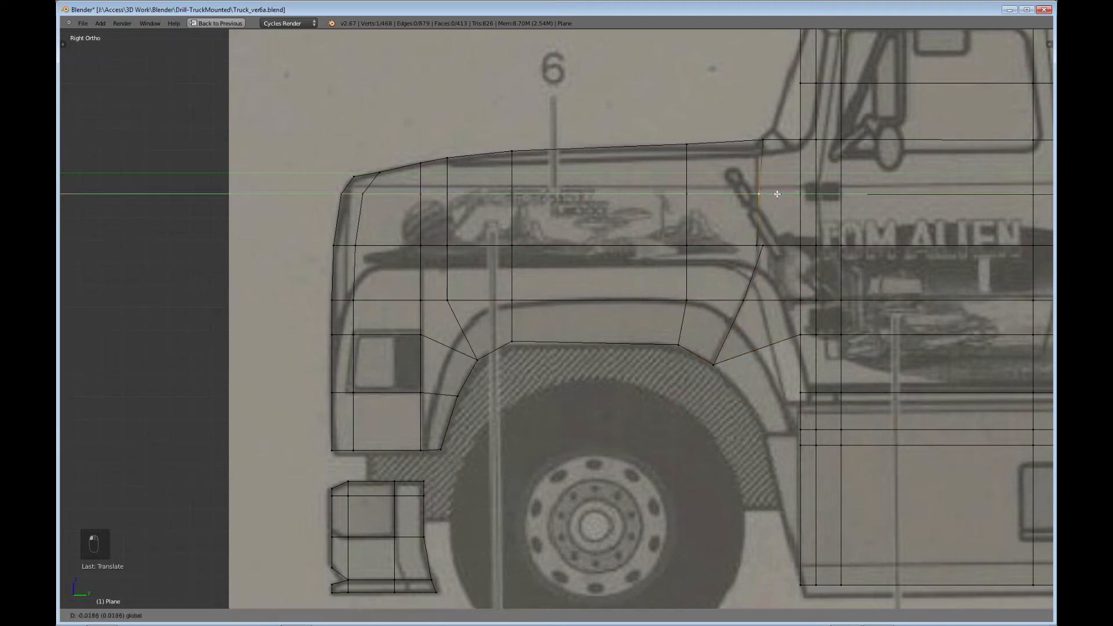
pyautogui.click(765, 192)
pyautogui.rightClick(761, 142)
pyautogui.press('g')
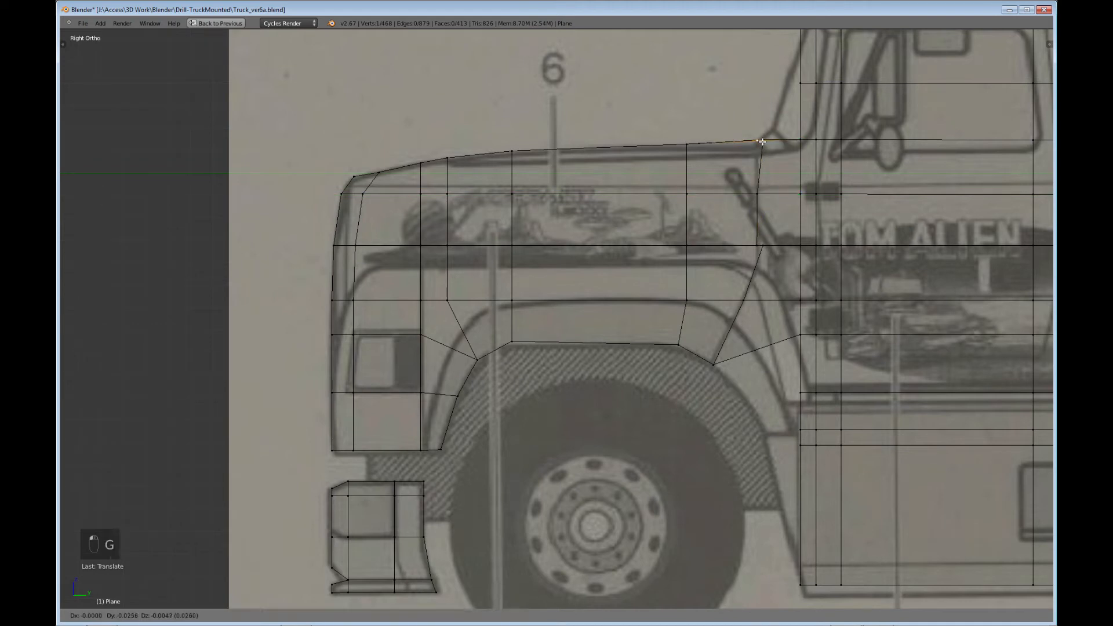
pyautogui.click(761, 143)
pyautogui.press('b')
pyautogui.moveTo(751, 124); pyautogui.dragTo(777, 143)
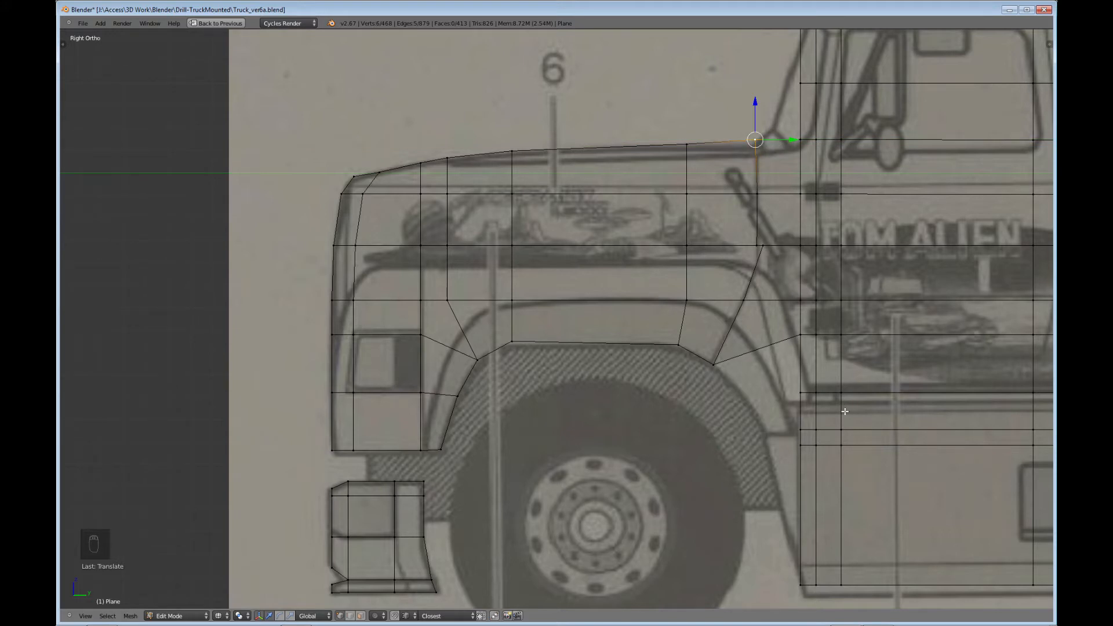
# Step: Move the next two vertices behind the wheel arch down and forward onto the arch's rear curve
pyautogui.rightClick(798, 337)
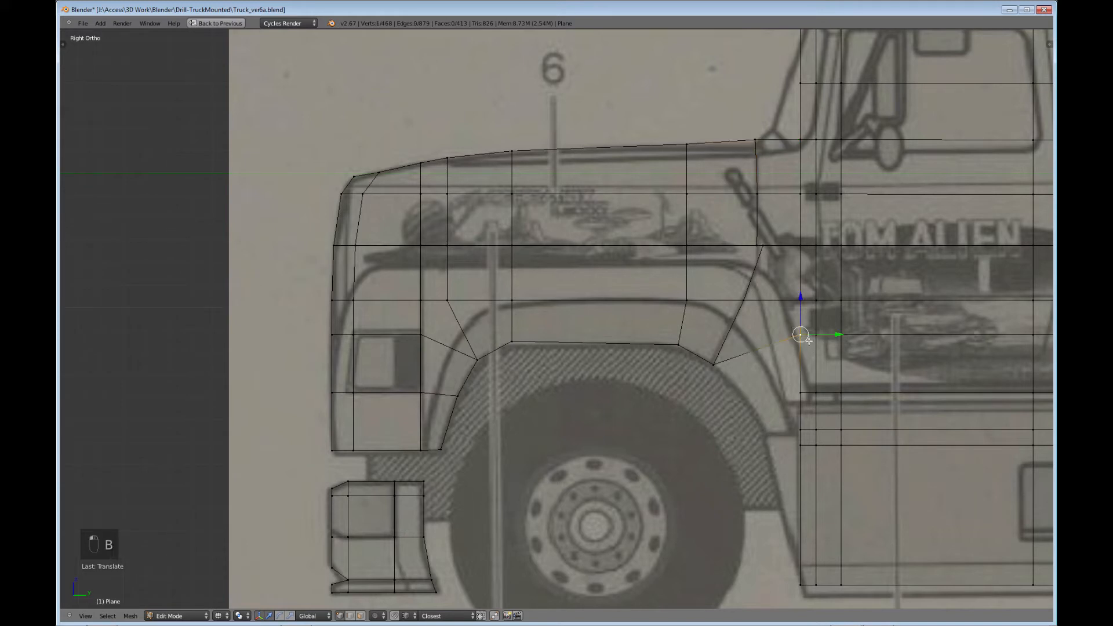
pyautogui.press('g')
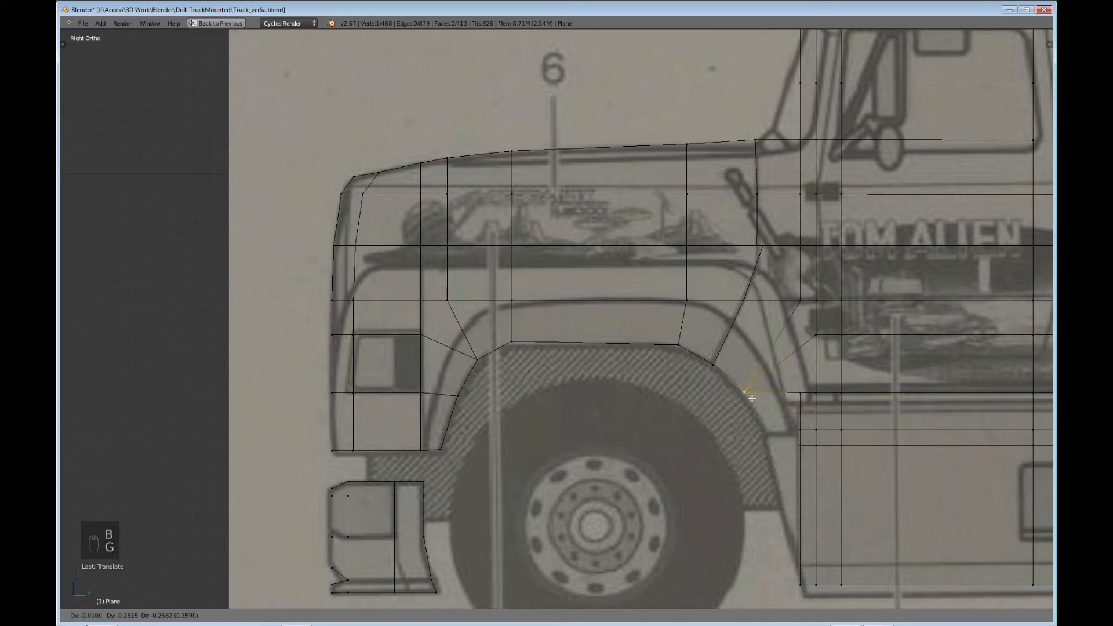
pyautogui.click(752, 399)
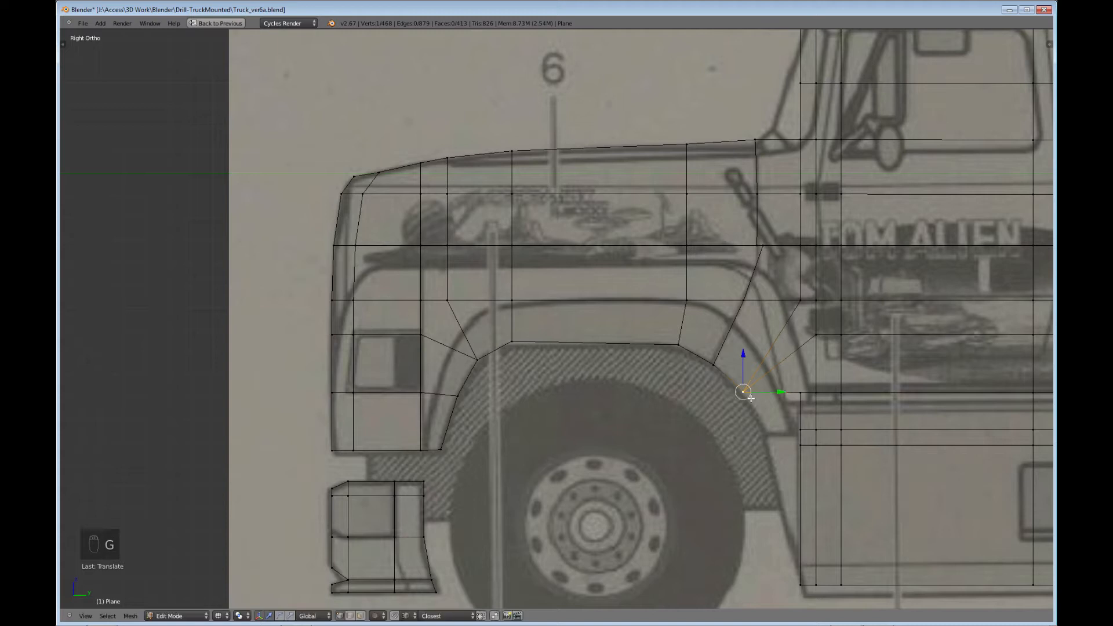
pyautogui.rightClick(801, 393)
pyautogui.press('g')
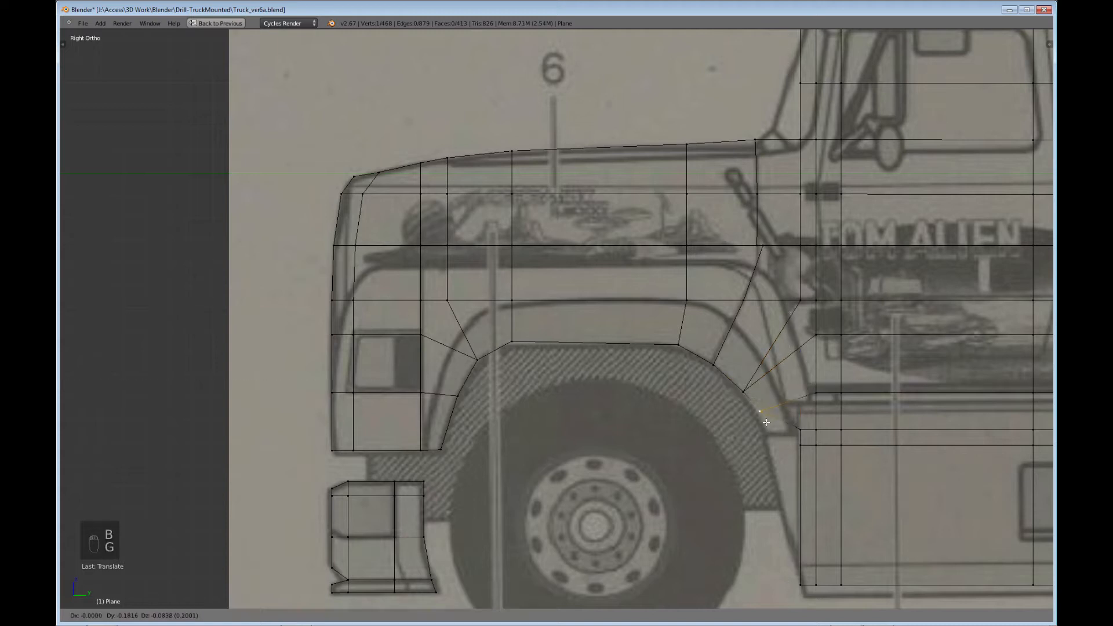
pyautogui.click(763, 424)
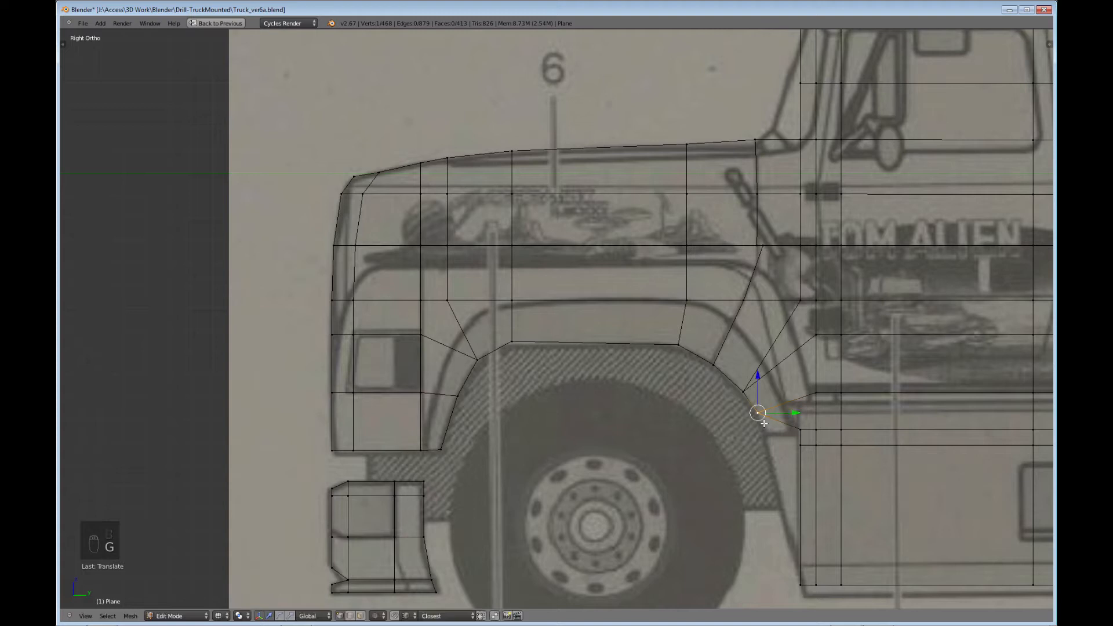
# Step: Shift the two lowest vertices behind the front wheel forward to the foot of the fender and the slanted line below it
pyautogui.rightClick(801, 430)
pyautogui.press('b')
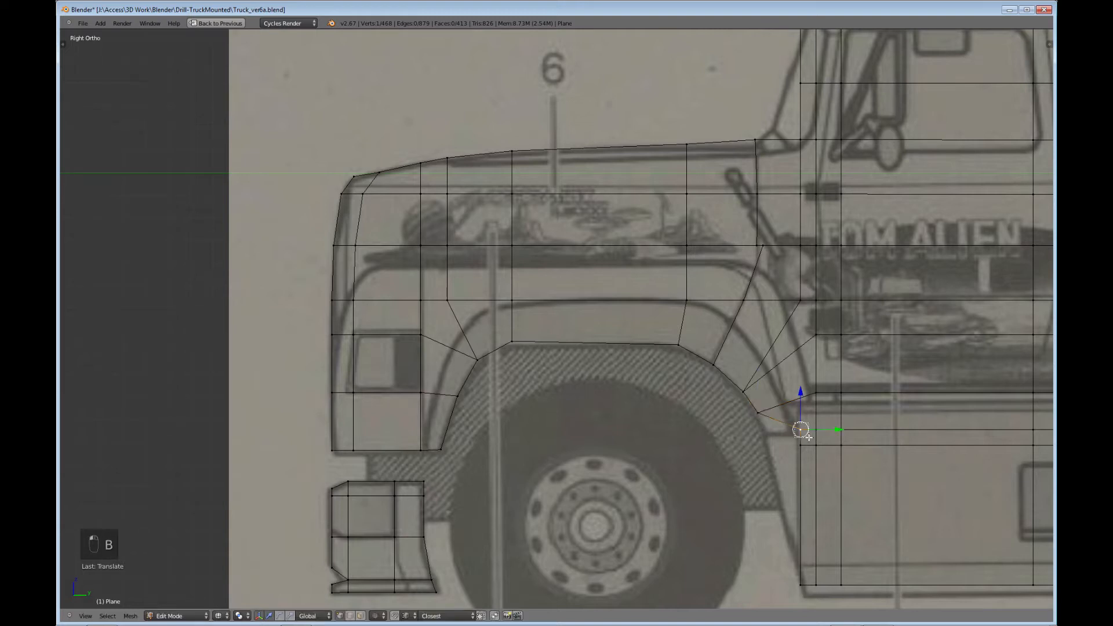
pyautogui.press('g')
pyautogui.click(774, 441)
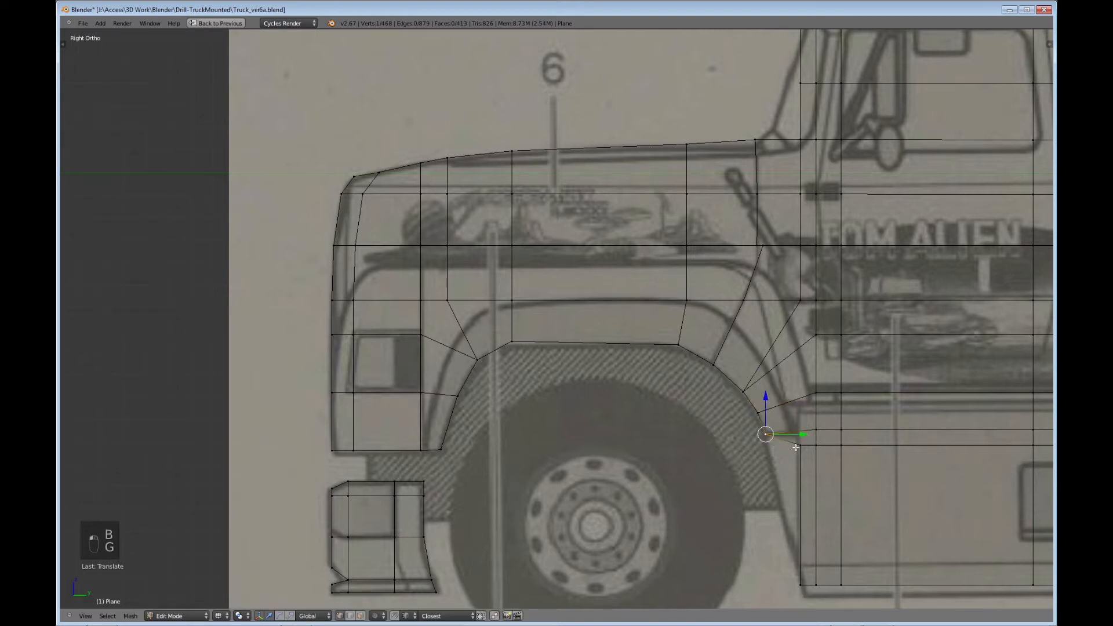
pyautogui.rightClick(798, 446)
pyautogui.press('b')
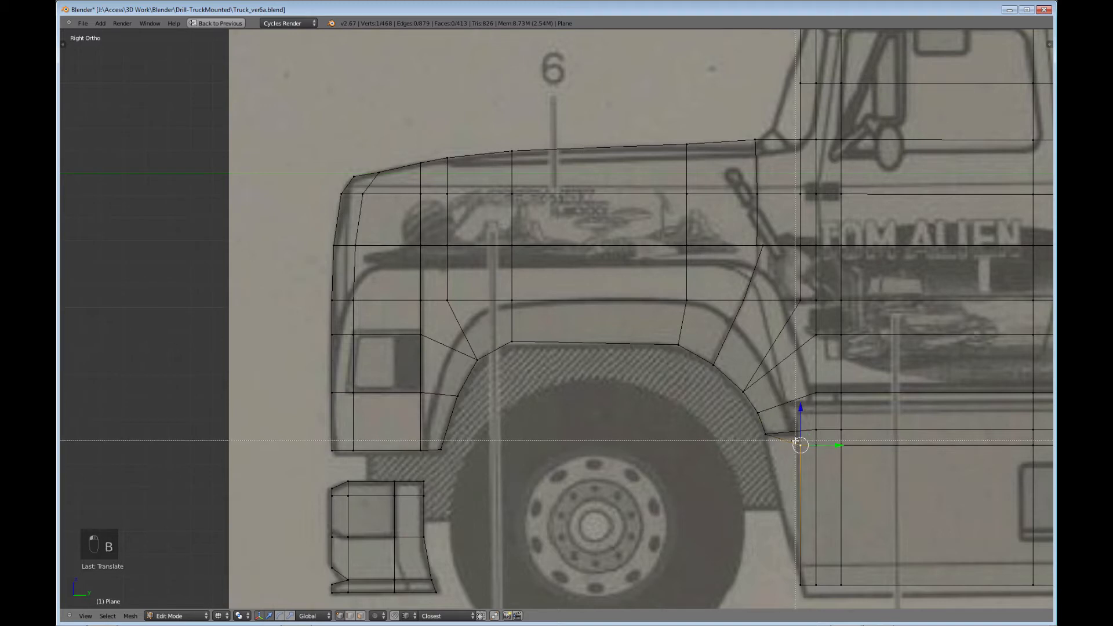
pyautogui.rightClick(798, 441)
pyautogui.moveTo(814, 446); pyautogui.dragTo(784, 450)
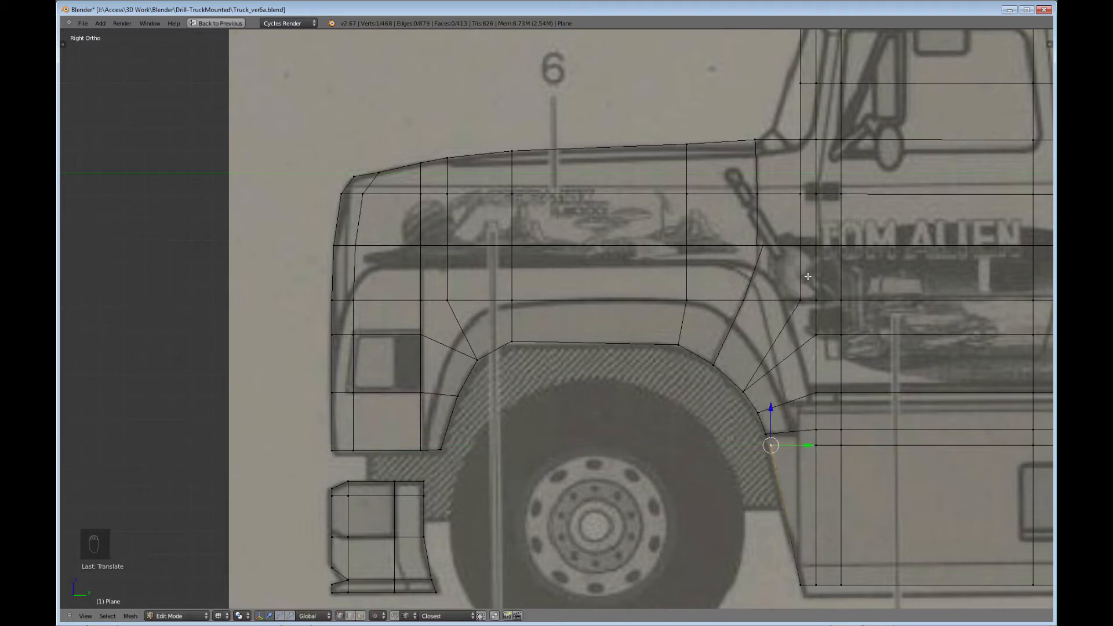
# Step: Lower the horizontal edge row across the hood side and cab by about 0.07 along Z to the line above the fender
pyautogui.keyDown('shift'); pyautogui.moveTo(818, 213); pyautogui.dragTo(748, 234, button='middle'); pyautogui.keyUp('shift')
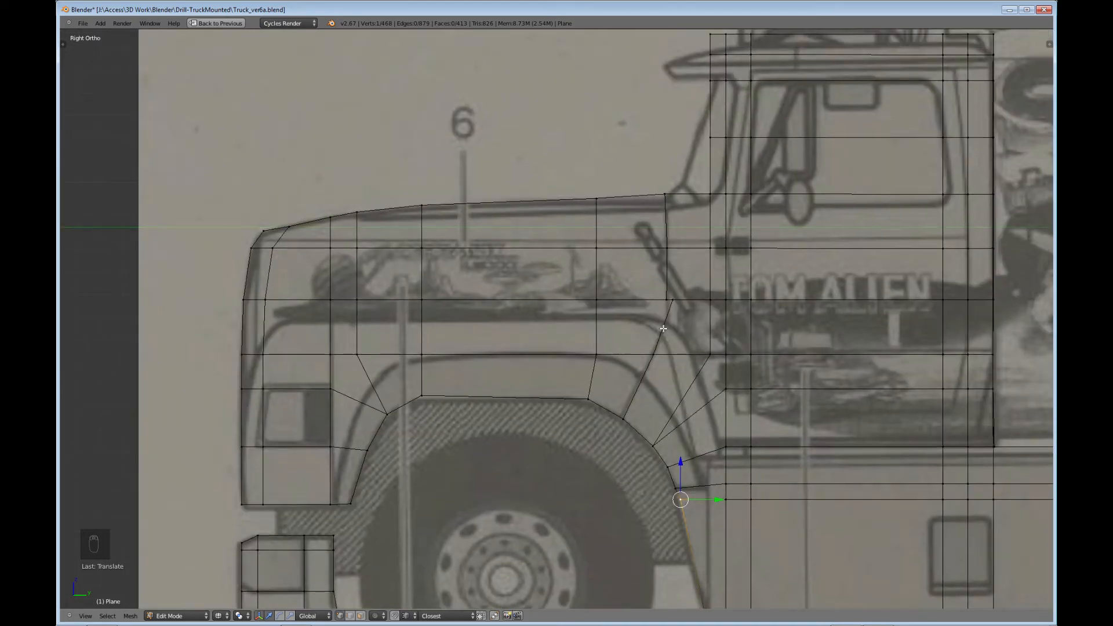
pyautogui.rightClick(244, 300)
pyautogui.press('b')
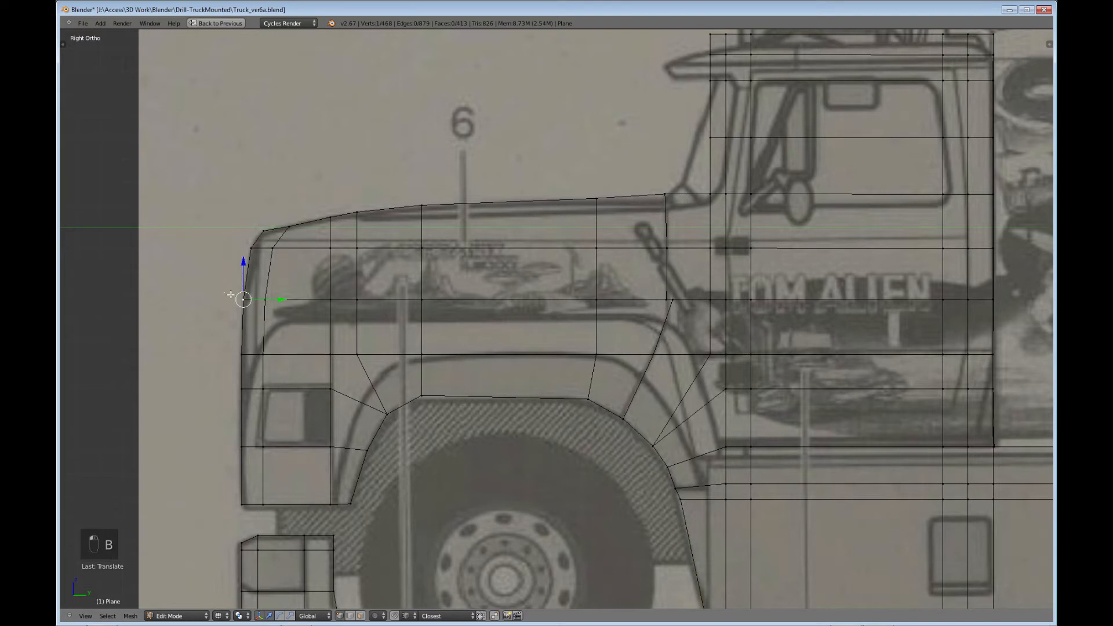
pyautogui.moveTo(223, 293); pyautogui.dragTo(1010, 309)
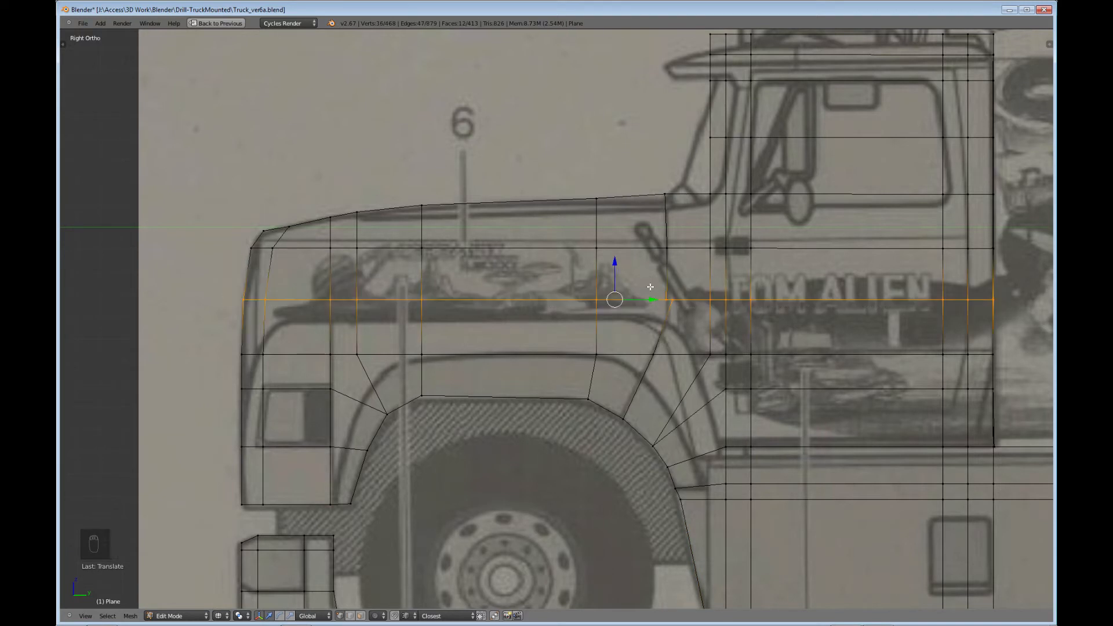
pyautogui.press('g')
pyautogui.press('z')
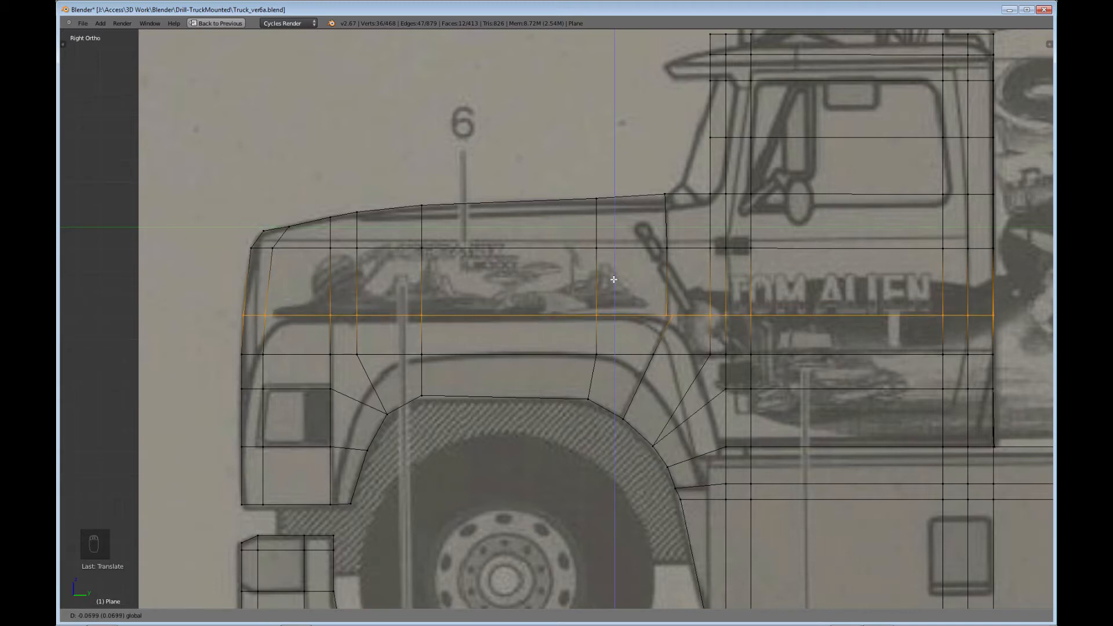
pyautogui.click(614, 279)
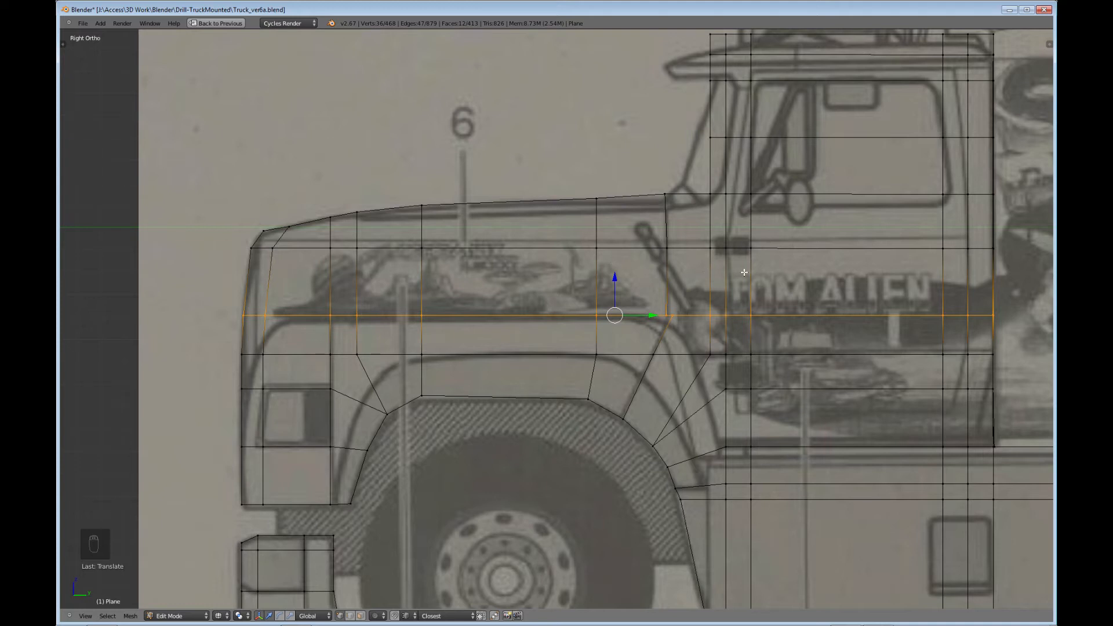
# Step: Raise the upper horizontal edge row across the hood side and cab along Z to the thin body line in the drawing
pyautogui.rightClick(258, 247)
pyautogui.press('b')
pyautogui.moveTo(233, 237); pyautogui.dragTo(1000, 271)
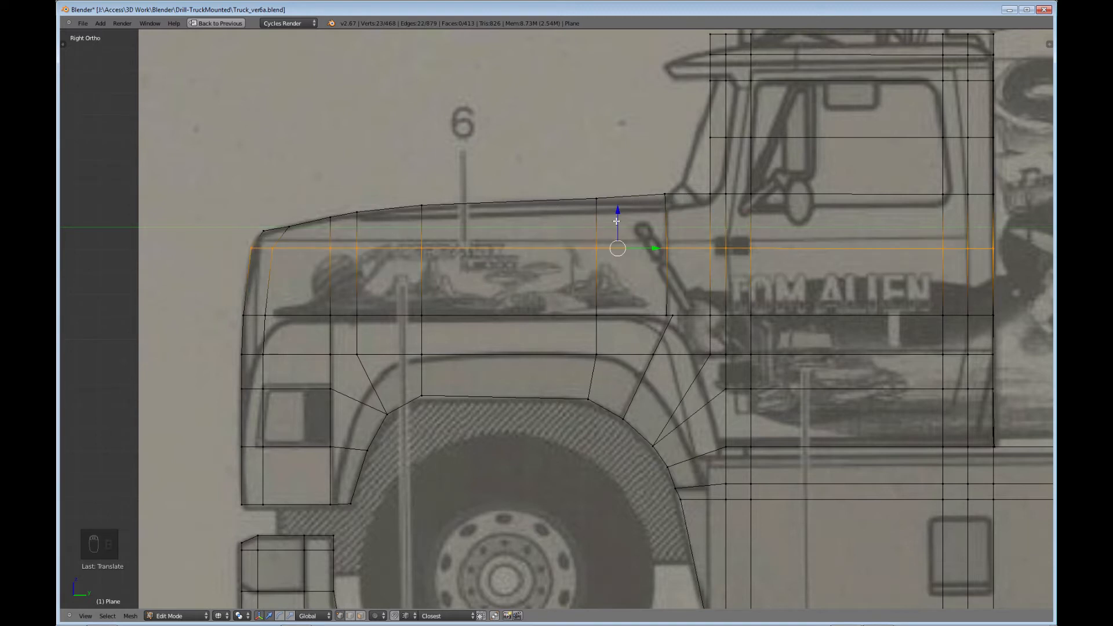
pyautogui.moveTo(617, 221); pyautogui.dragTo(615, 214)
pyautogui.keyDown('shift'); pyautogui.moveTo(766, 219); pyautogui.dragTo(646, 216, button='middle'); pyautogui.keyUp('shift')
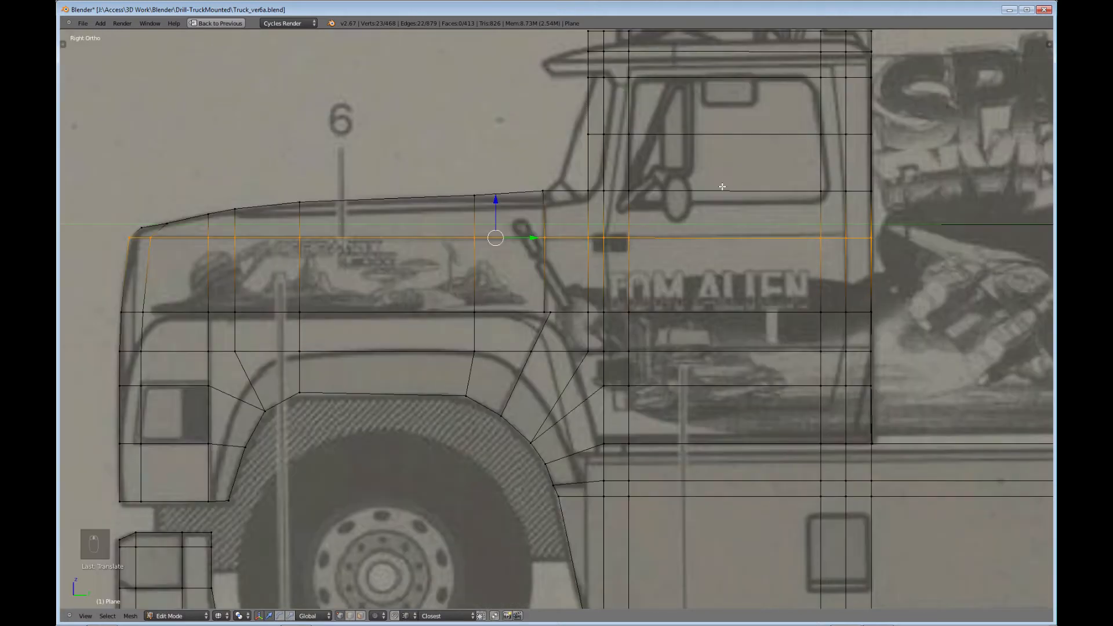
pyautogui.keyDown('shift'); pyautogui.moveTo(722, 186); pyautogui.dragTo(545, 318, button='middle'); pyautogui.keyUp('shift')
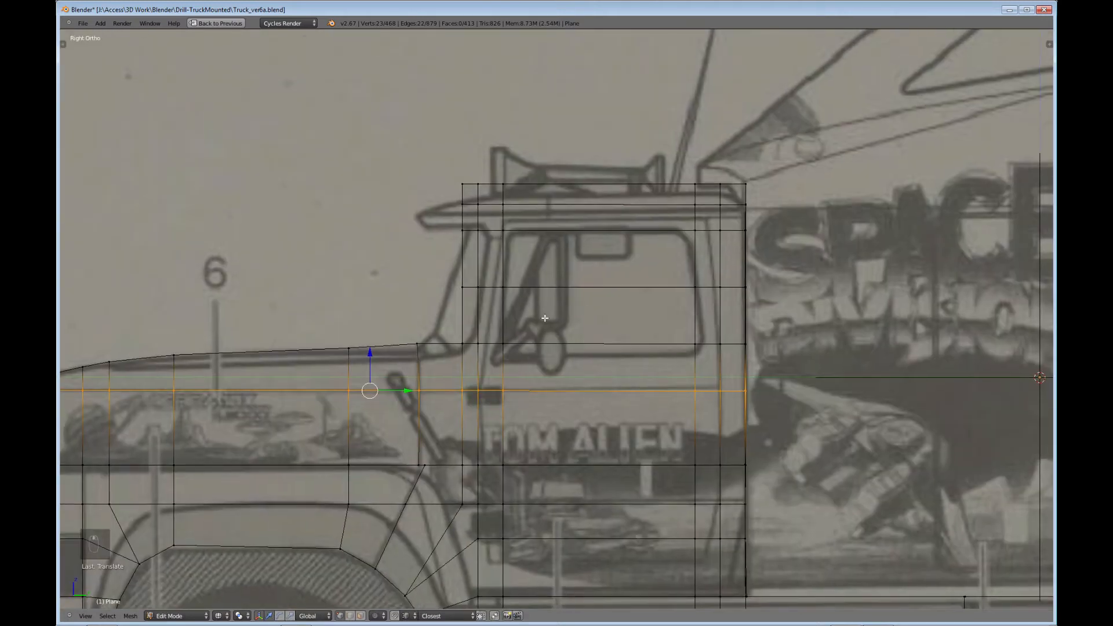
pyautogui.keyDown('shift'); pyautogui.moveTo(504, 349); pyautogui.dragTo(550, 377, button='middle'); pyautogui.keyUp('shift')
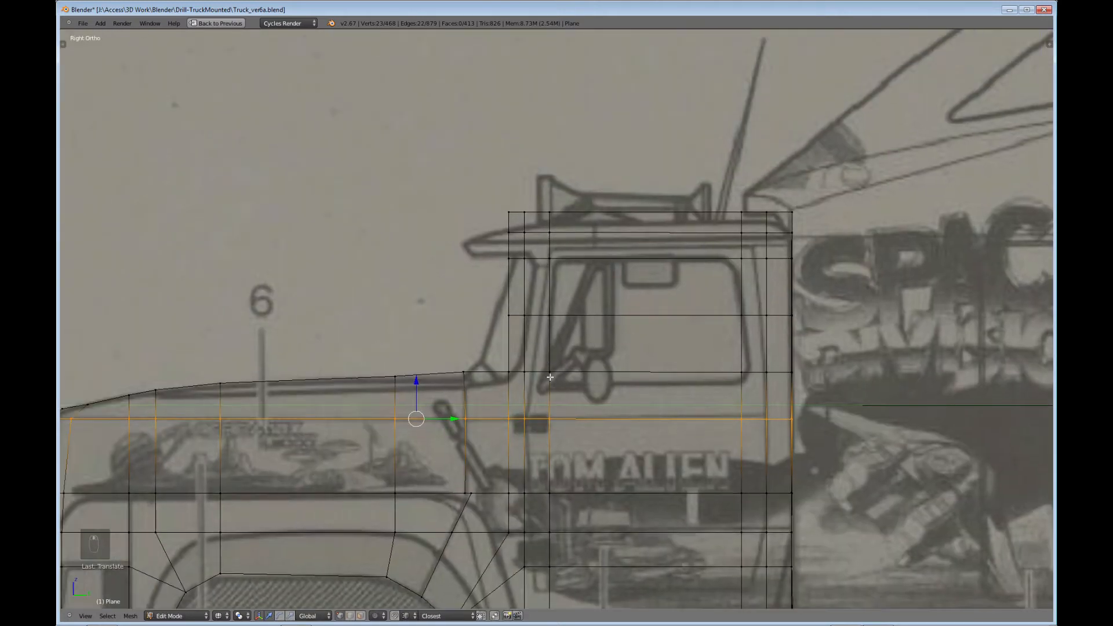
pyautogui.rightClick(508, 372)
pyautogui.press('g')
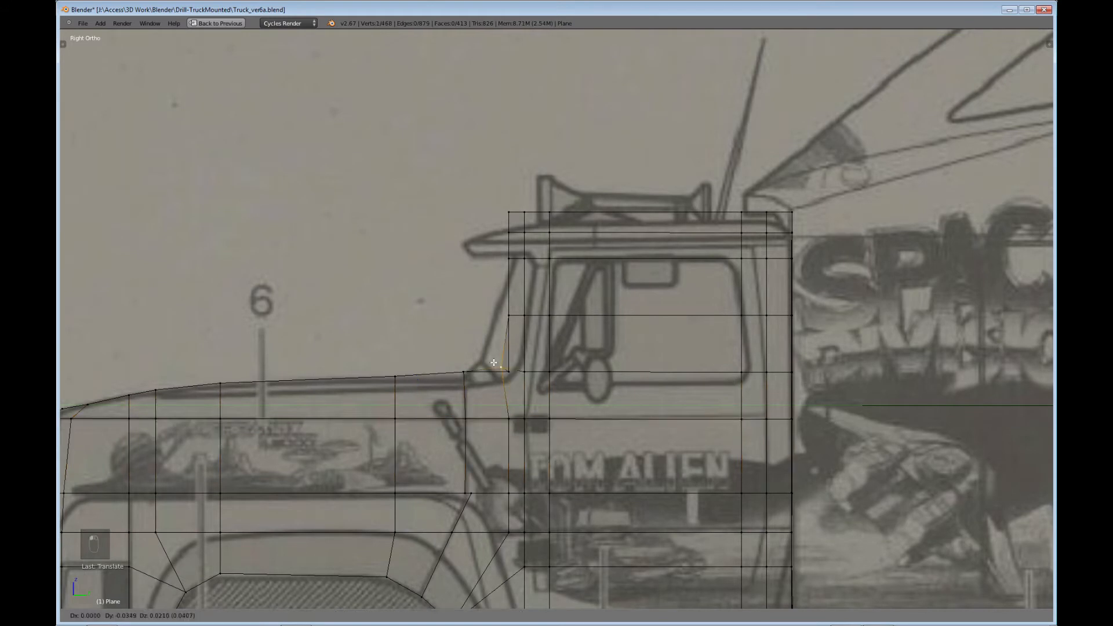
pyautogui.press('Escape')
# Step: Move the vertices at the windshield's base forward and slightly up to the lower windshield corner in the drawing
pyautogui.press('b')
pyautogui.moveTo(502, 363); pyautogui.dragTo(517, 375)
pyautogui.press('g')
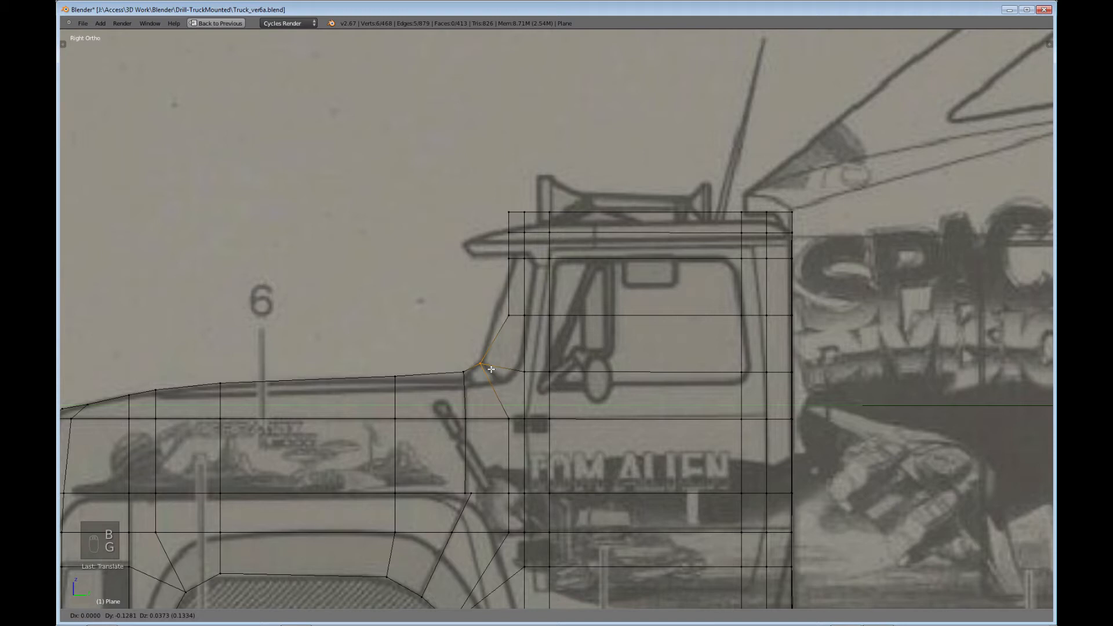
pyautogui.click(491, 369)
# Step: Shift the windshield's middle and top vertices along Y onto the slanted windshield line
pyautogui.rightClick(508, 316)
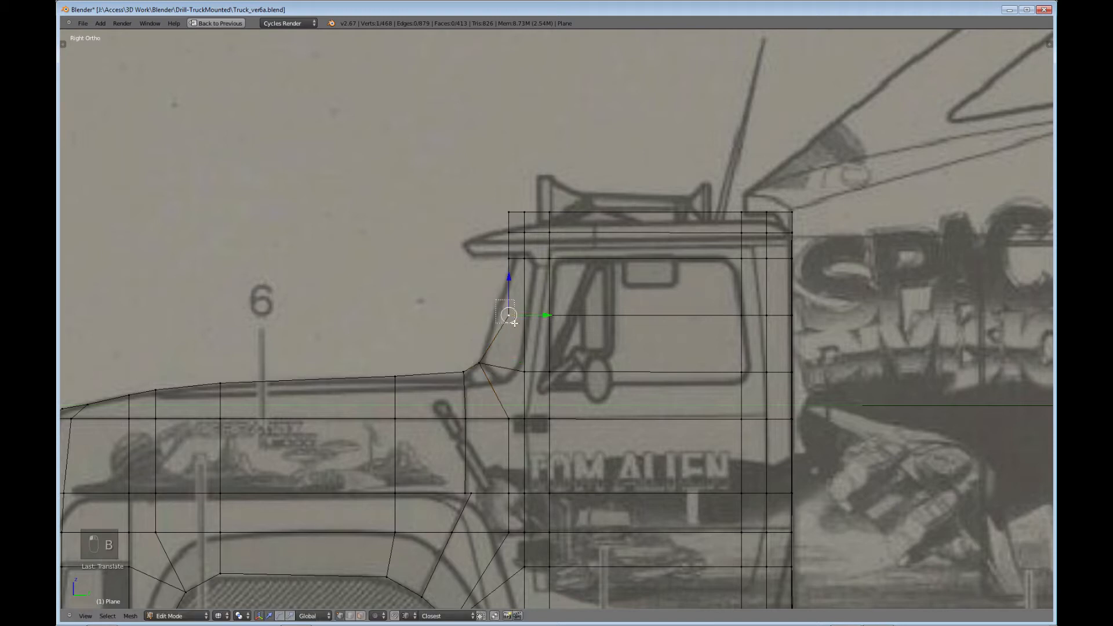
pyautogui.moveTo(514, 323); pyautogui.dragTo(515, 325)
pyautogui.moveTo(532, 315); pyautogui.dragTo(520, 315)
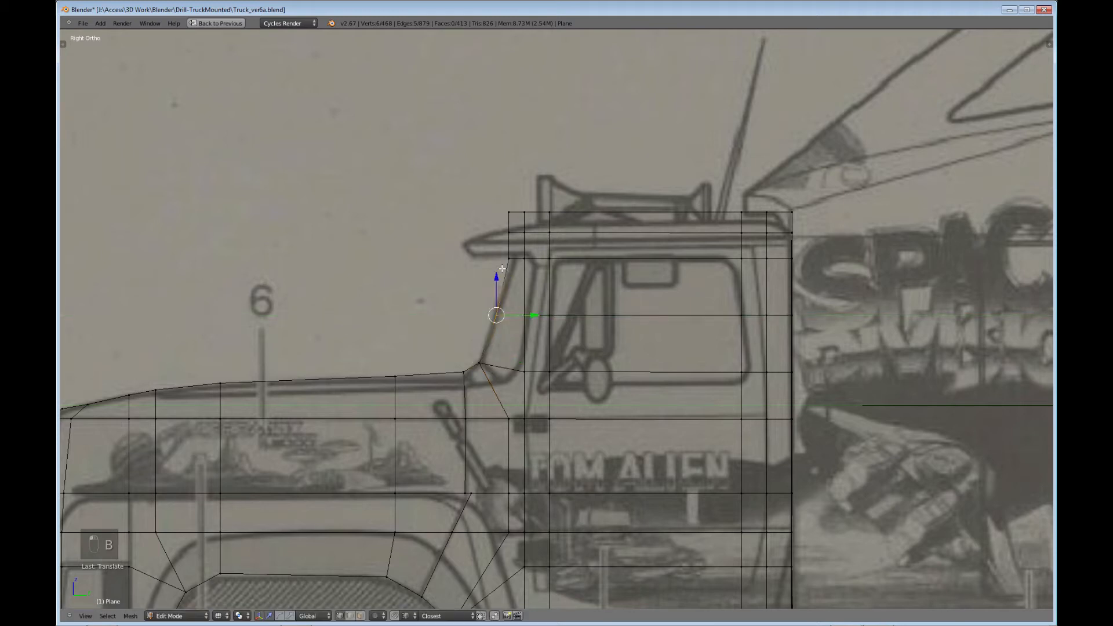
pyautogui.rightClick(507, 260)
pyautogui.press('b')
pyautogui.moveTo(500, 249); pyautogui.dragTo(533, 257)
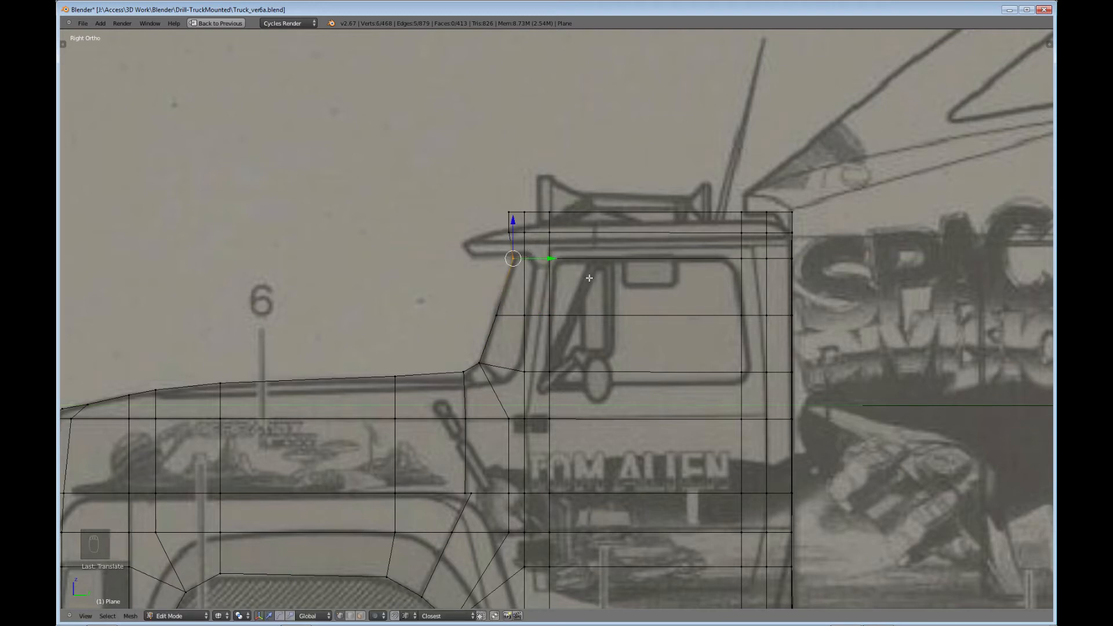
# Step: Lower the cab roof's lower and top edge rows along Z to the matching roof lines of the drawing
pyautogui.rightClick(509, 232)
pyautogui.press('b')
pyautogui.moveTo(485, 223); pyautogui.dragTo(813, 241)
pyautogui.moveTo(647, 198); pyautogui.dragTo(650, 206)
pyautogui.rightClick(512, 214)
pyautogui.press('b')
pyautogui.moveTo(497, 201); pyautogui.dragTo(803, 216)
pyautogui.moveTo(647, 179); pyautogui.dragTo(649, 186)
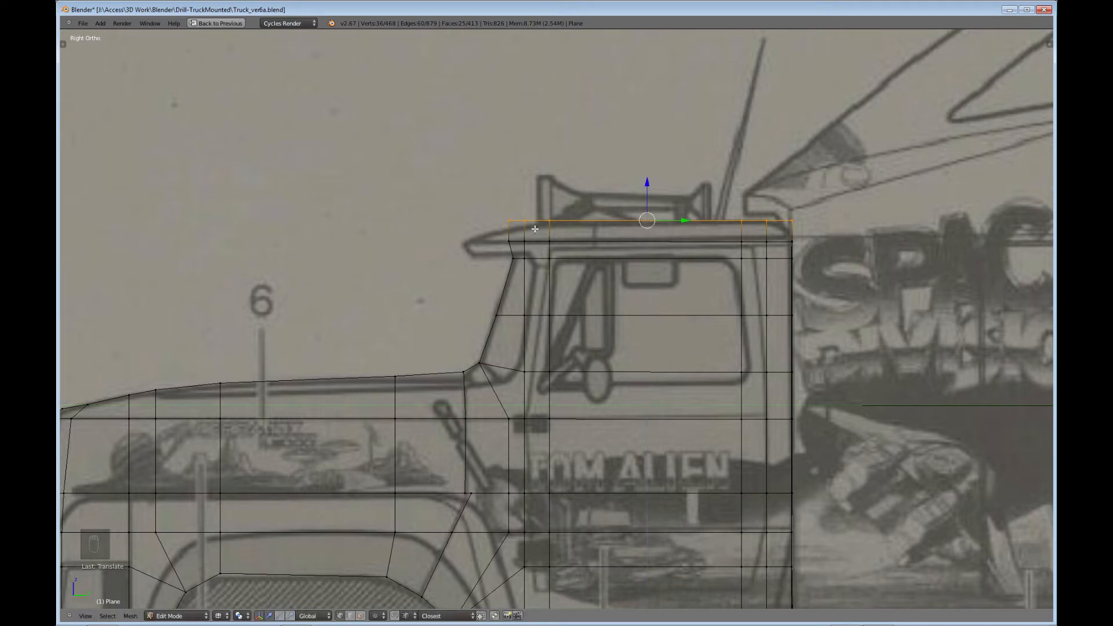
# Step: Lower the roof's front top corner about 0.03 along Z and raise the windshield's top vertices to the visor's underside
pyautogui.press('b')
pyautogui.moveTo(501, 228); pyautogui.dragTo(508, 198)
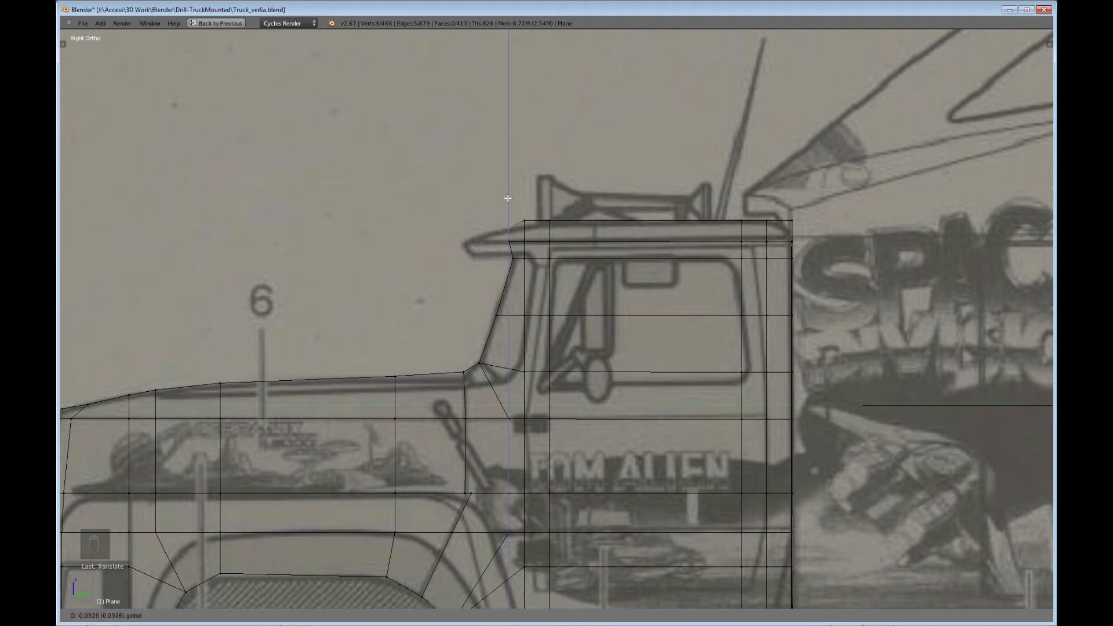
pyautogui.moveTo(508, 198); pyautogui.dragTo(508, 198)
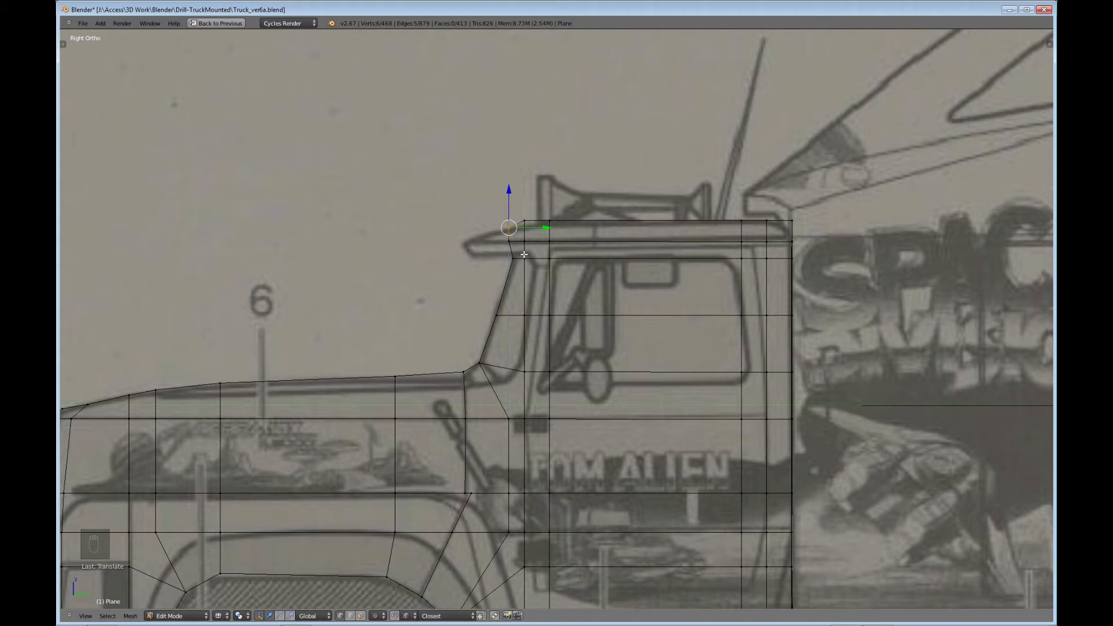
pyautogui.rightClick(511, 259)
pyautogui.press('b')
pyautogui.moveTo(507, 251)
pyautogui.mouseDown()
pyautogui.moveTo(535, 267)
pyautogui.moveTo(514, 229)
pyautogui.moveTo(515, 260)
pyautogui.mouseUp()
# Step: Extrude the roof's front faces about 0.08 forward to start the sun visor
pyautogui.rightClick(497, 219)
pyautogui.press('b')
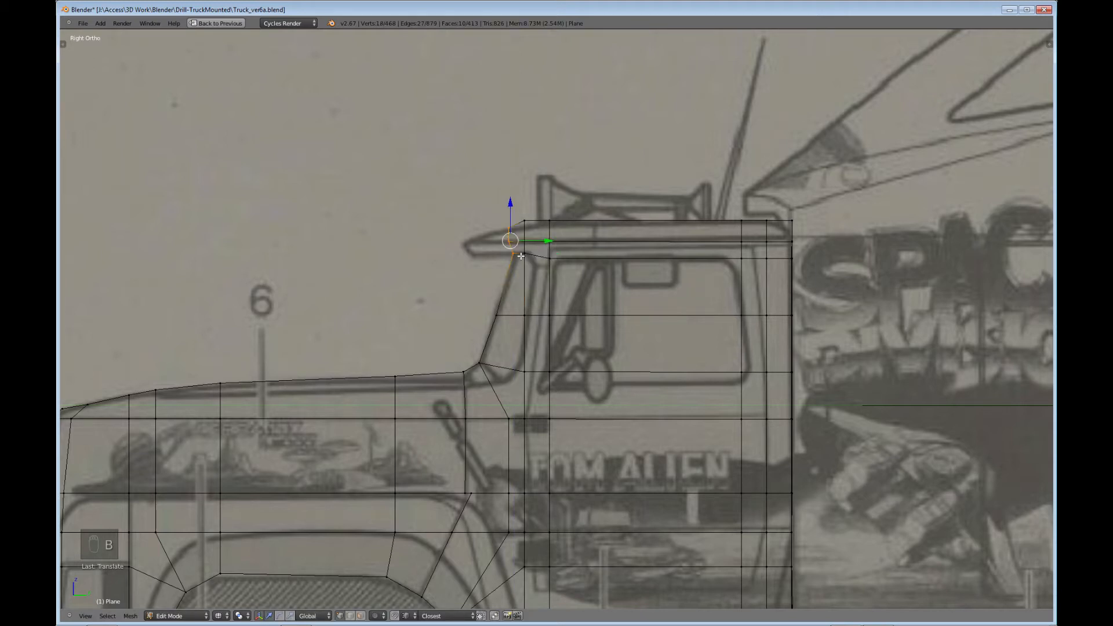
pyautogui.press('e')
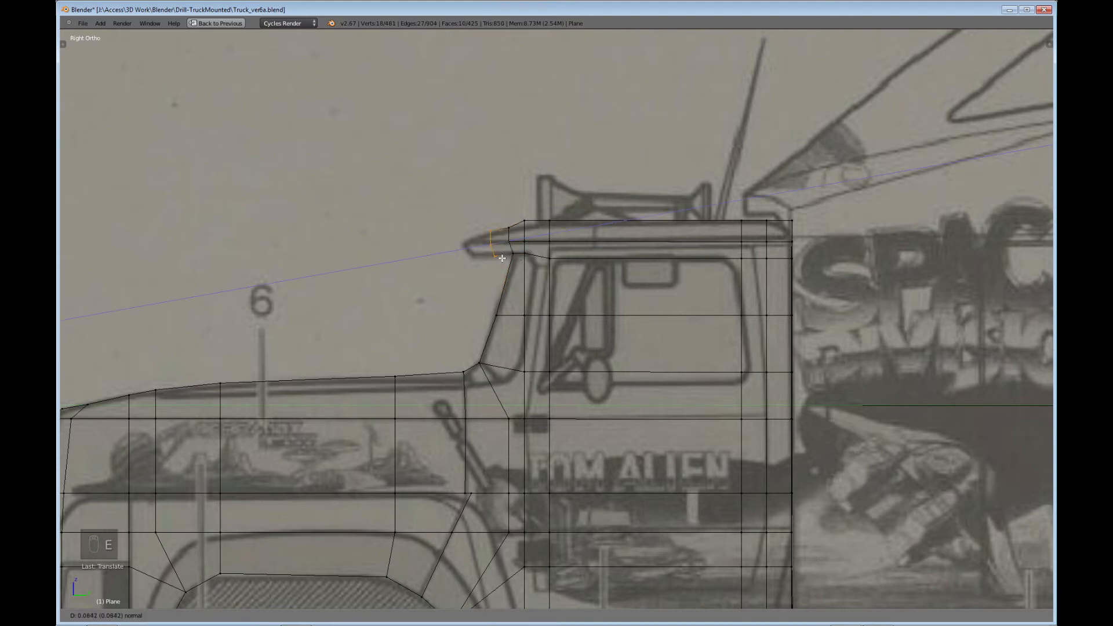
pyautogui.click(500, 258)
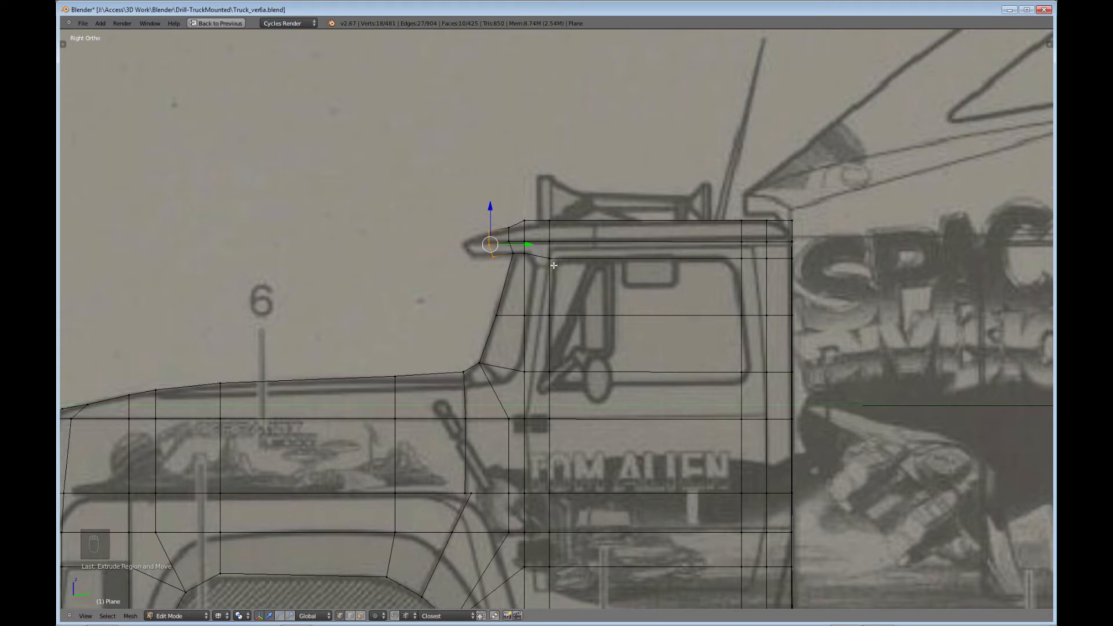
# Step: Scale the visor's front faces to about 0.74 in Y and Z, leaving X locked
pyautogui.press('a')
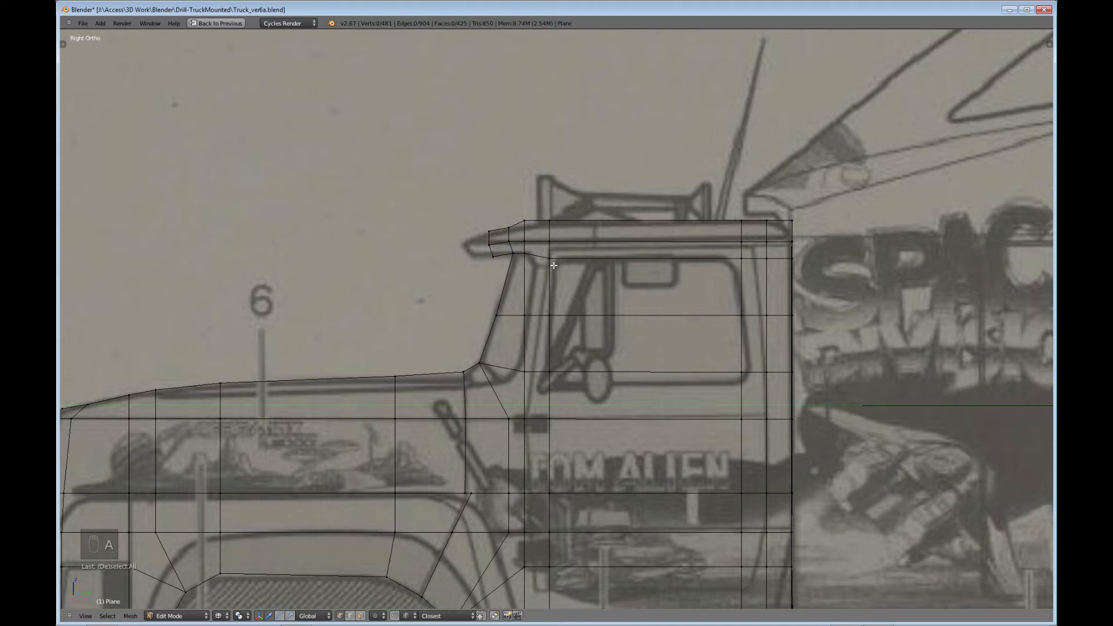
pyautogui.hotkey('shift', 'x')
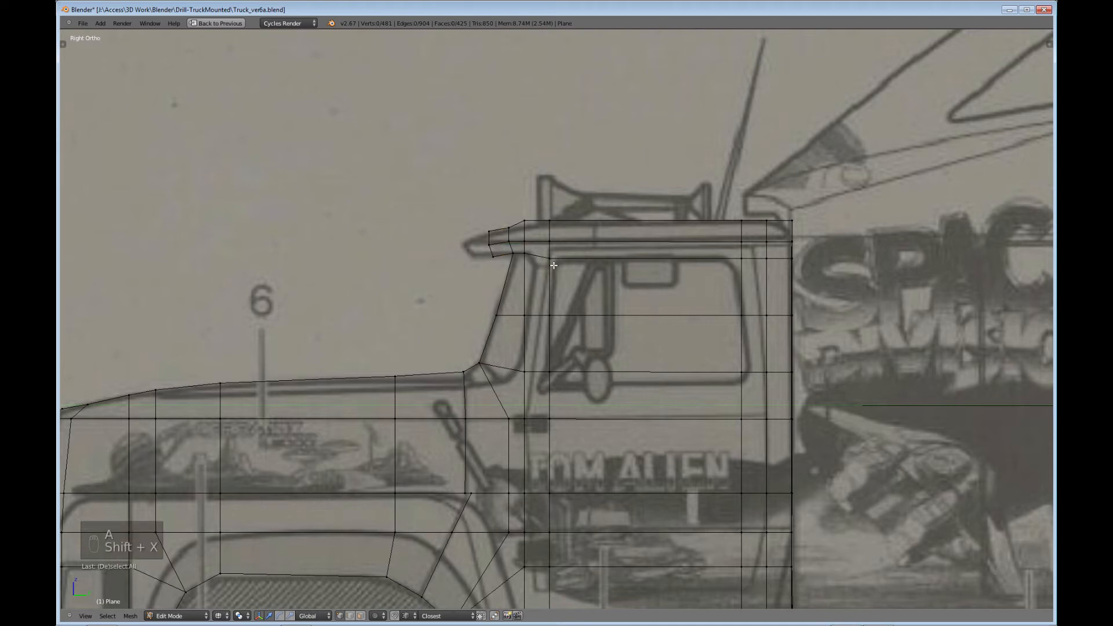
pyautogui.rightClick(489, 246)
pyautogui.press('b')
pyautogui.moveTo(480, 217); pyautogui.dragTo(502, 267)
pyautogui.press('s')
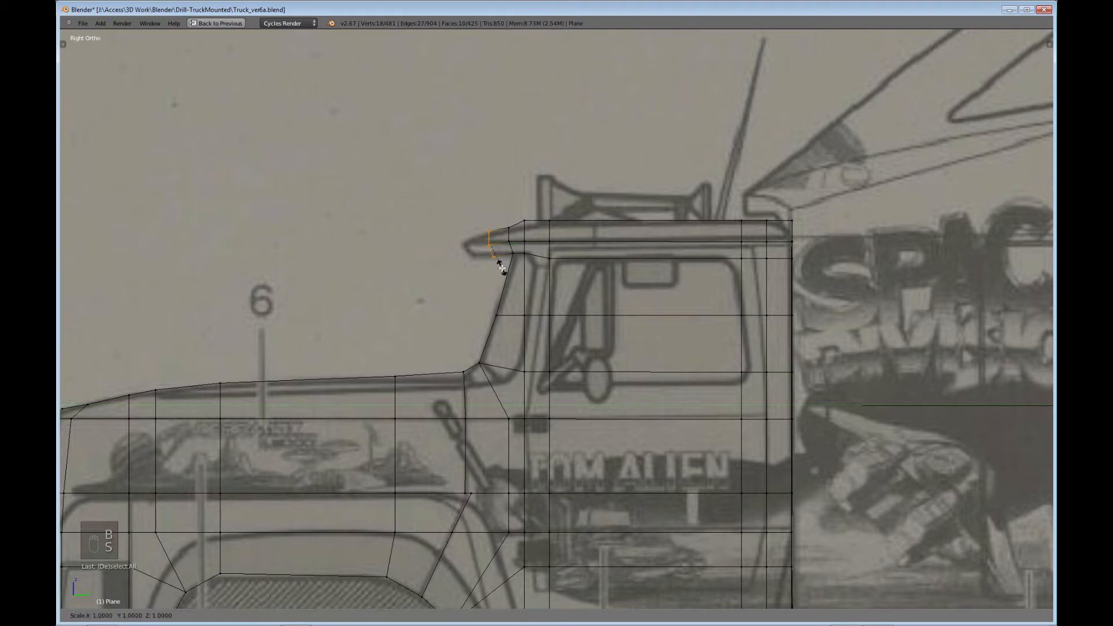
pyautogui.hotkey('shift', 'x')
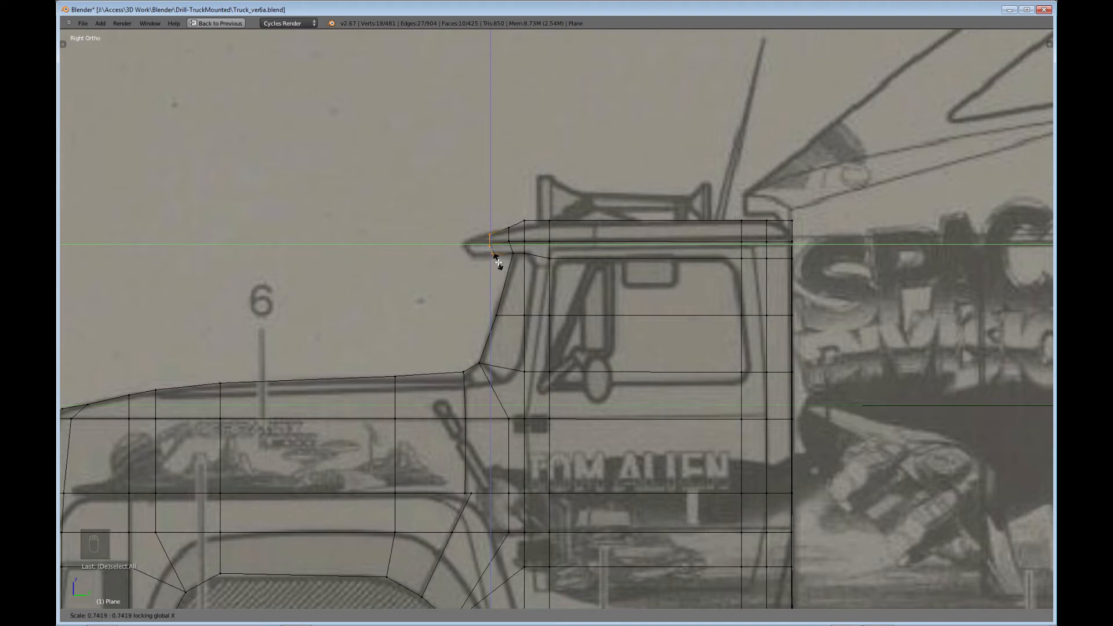
pyautogui.click(499, 262)
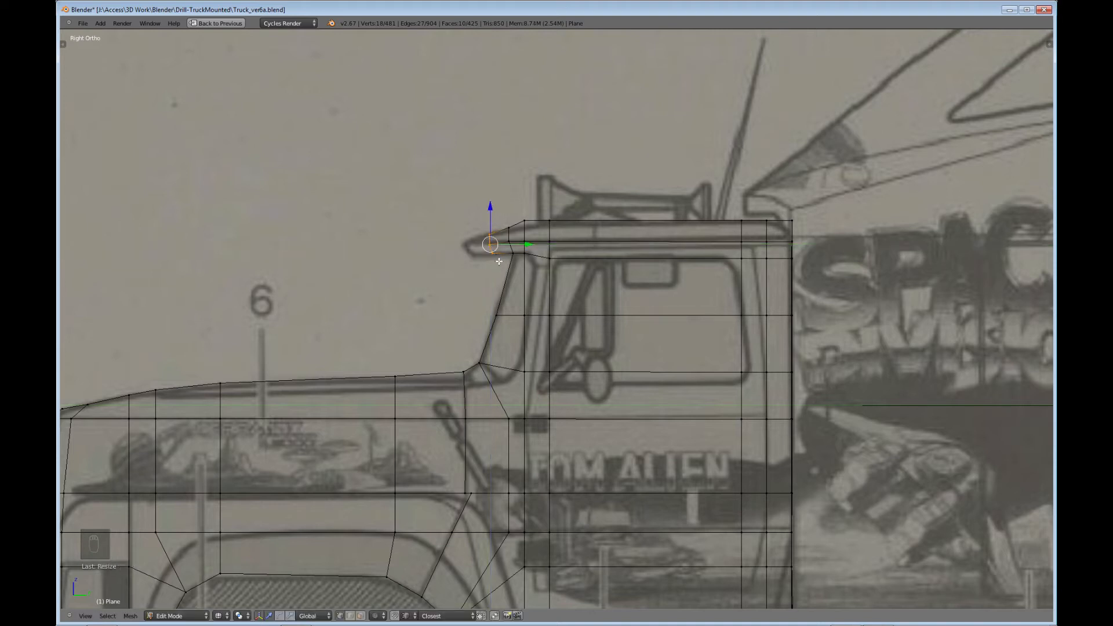
# Step: Nudge the visor's front faces along Z and inspect the cab in solid shading from an angled view
pyautogui.click(491, 208)
pyautogui.press('z')
pyautogui.moveTo(499, 278); pyautogui.dragTo(632, 397, button='middle')
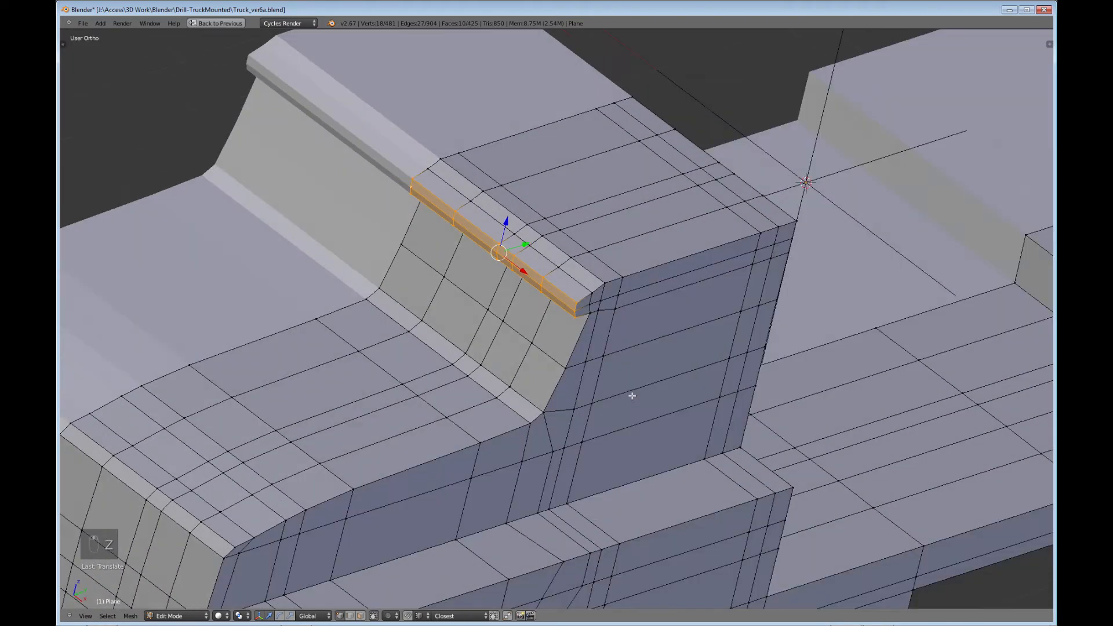
# Step: Extrude the sun visor's front faces about 0.10 forward along their normal towards the visor tip in the side reference
pyautogui.scroll(2, 631, 398)
pyautogui.moveTo(553, 361); pyautogui.dragTo(554, 359, button='middle')
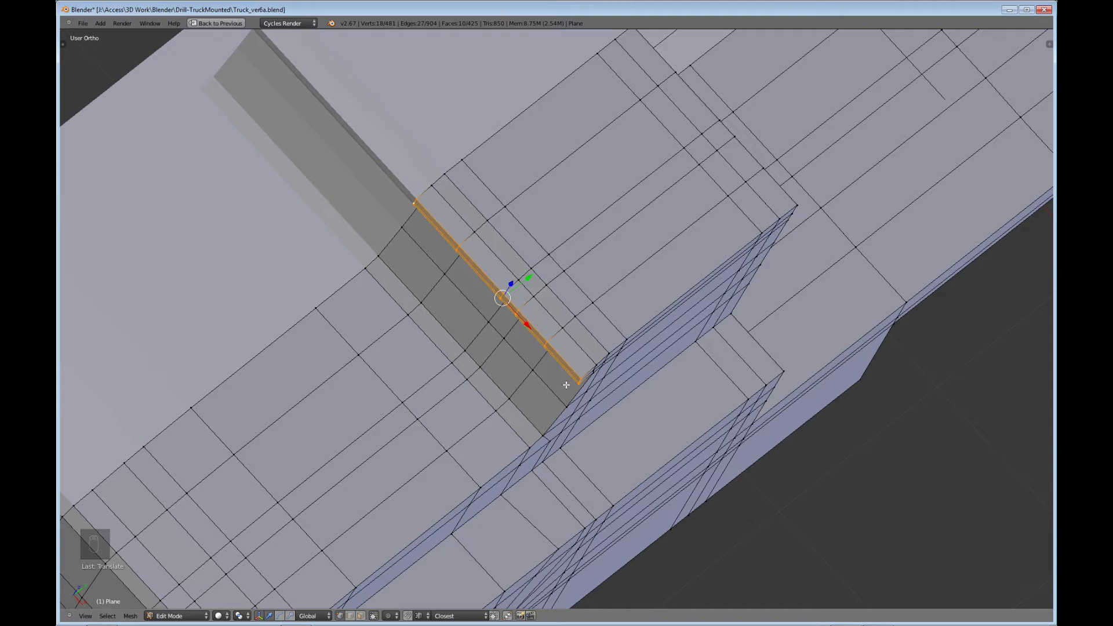
pyautogui.moveTo(570, 387); pyautogui.dragTo(506, 284, button='middle')
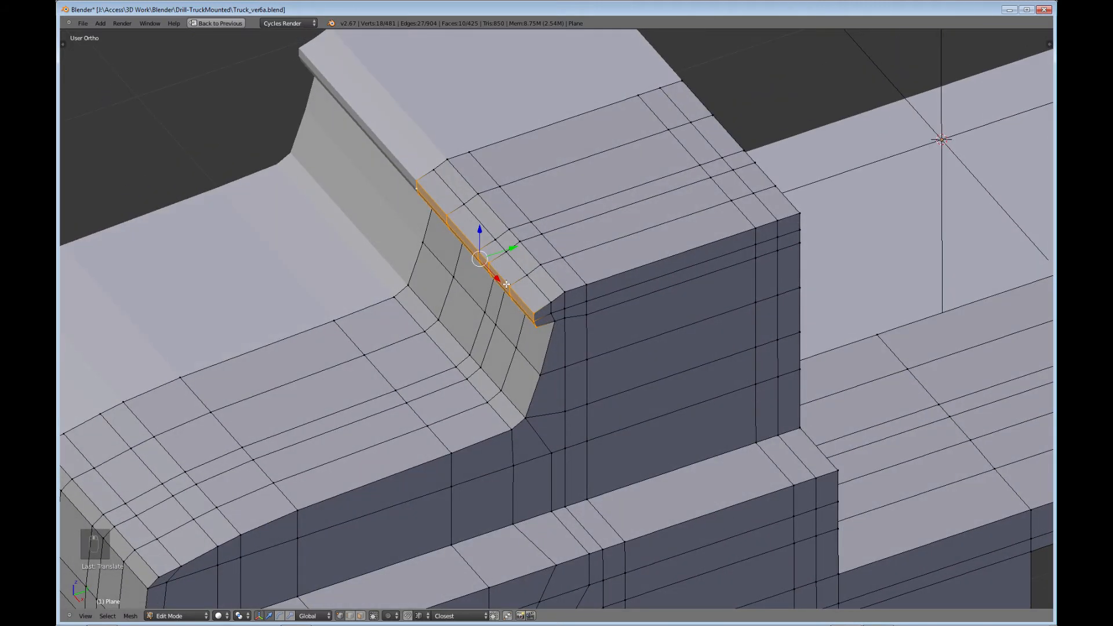
pyautogui.press('KP_3')
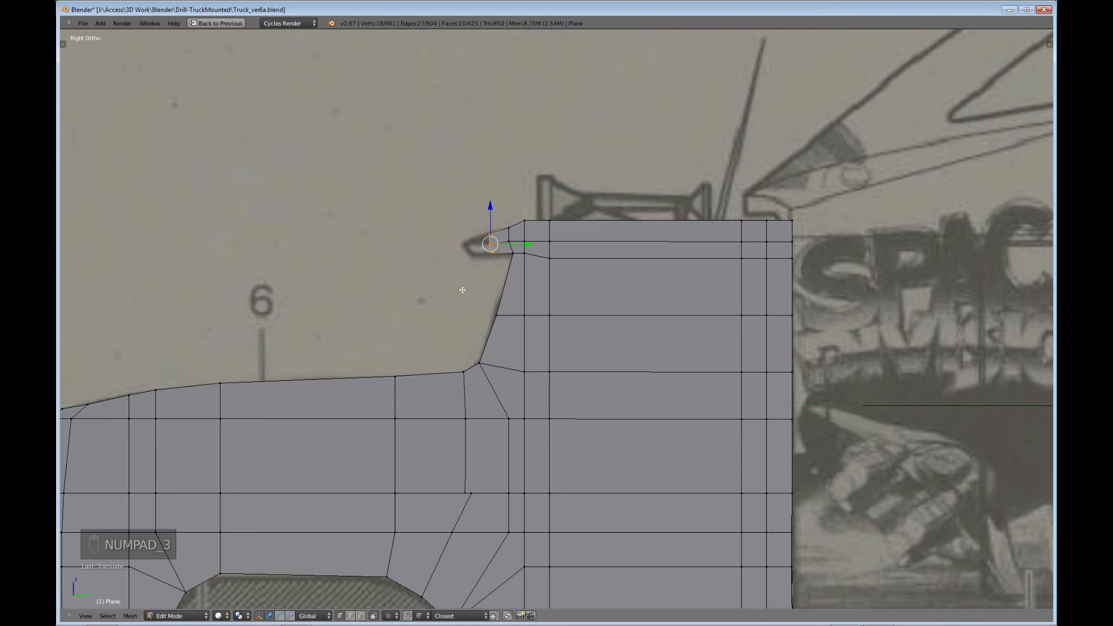
pyautogui.scroll(2, 469, 282)
pyautogui.keyDown('shift'); pyautogui.moveTo(456, 258); pyautogui.dragTo(472, 336, button='middle'); pyautogui.keyUp('shift')
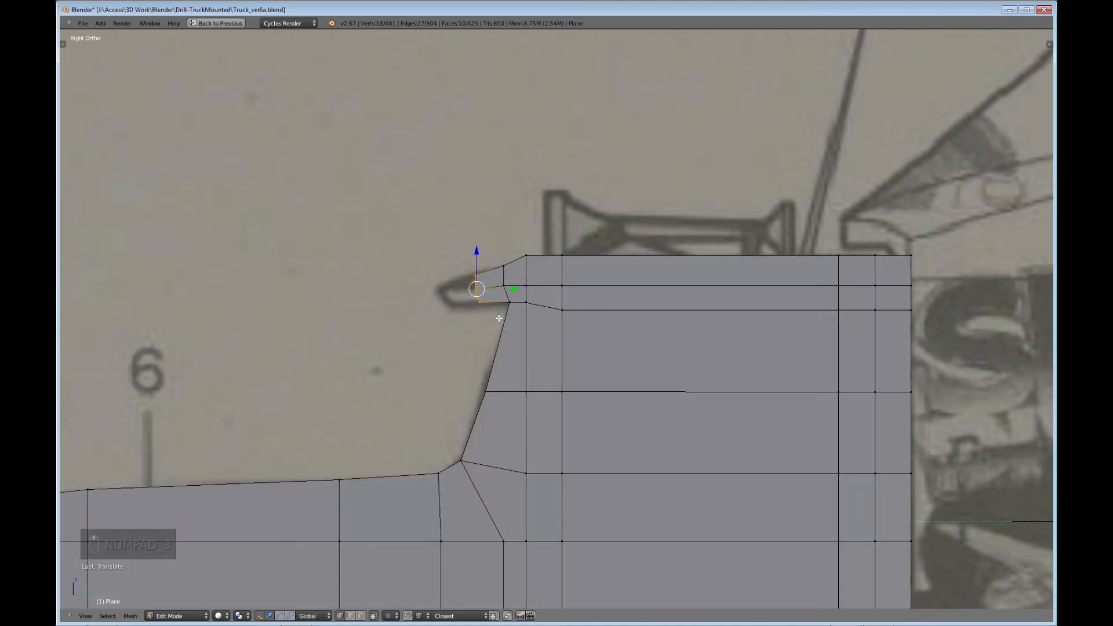
pyautogui.press('e')
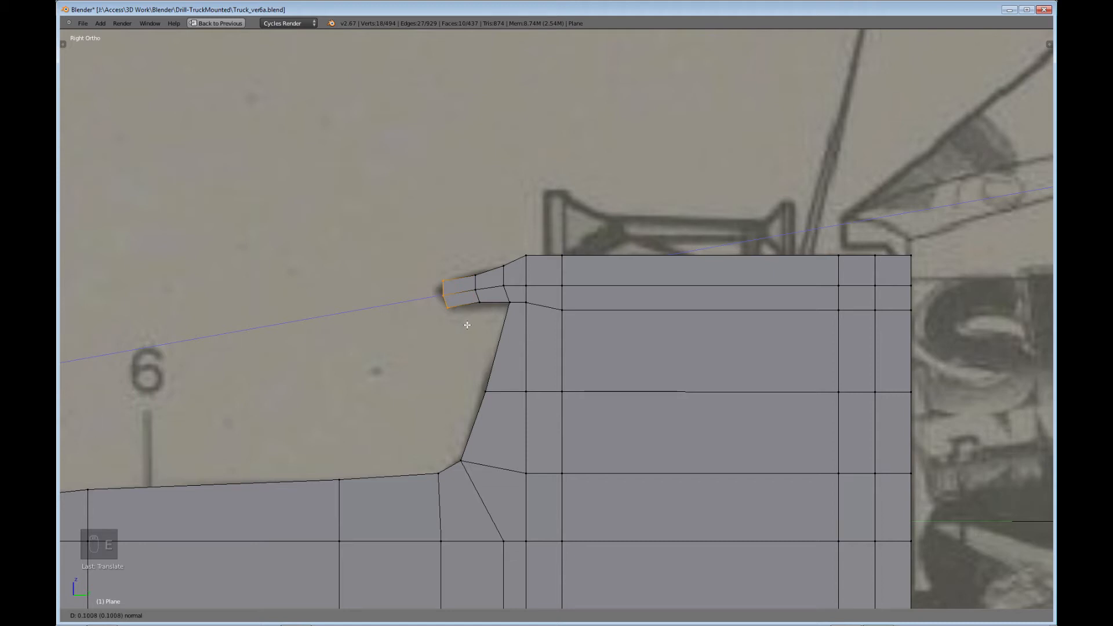
pyautogui.click(467, 325)
# Step: Taper the visor's new tip by scaling its faces down in Y and Z, with X locked
pyautogui.press('s')
pyautogui.hotkey('shift', 'x')
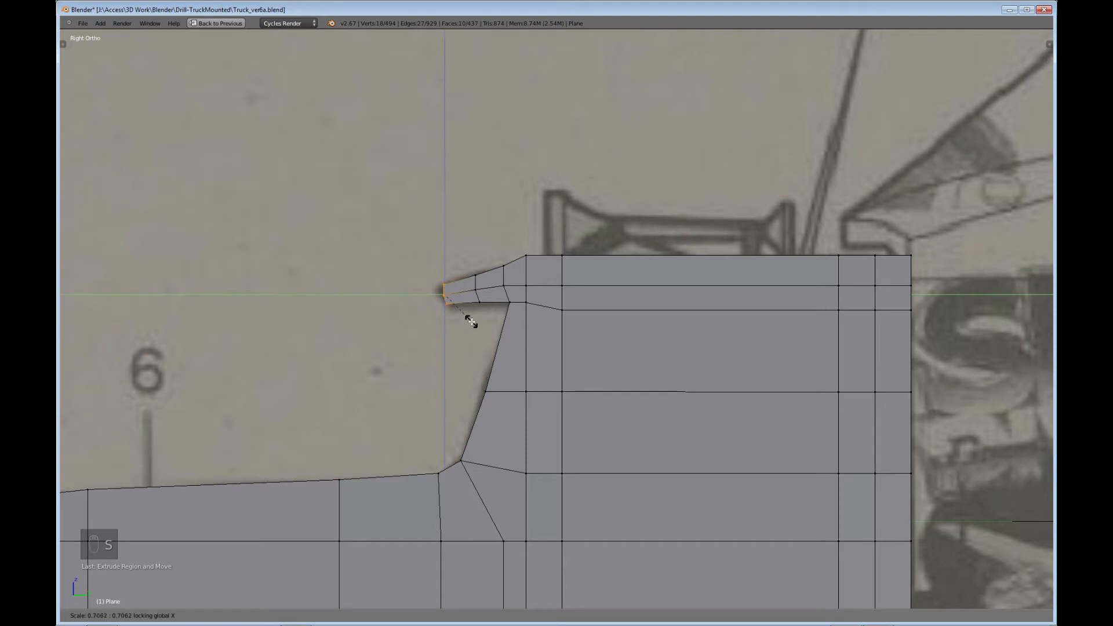
pyautogui.click(467, 315)
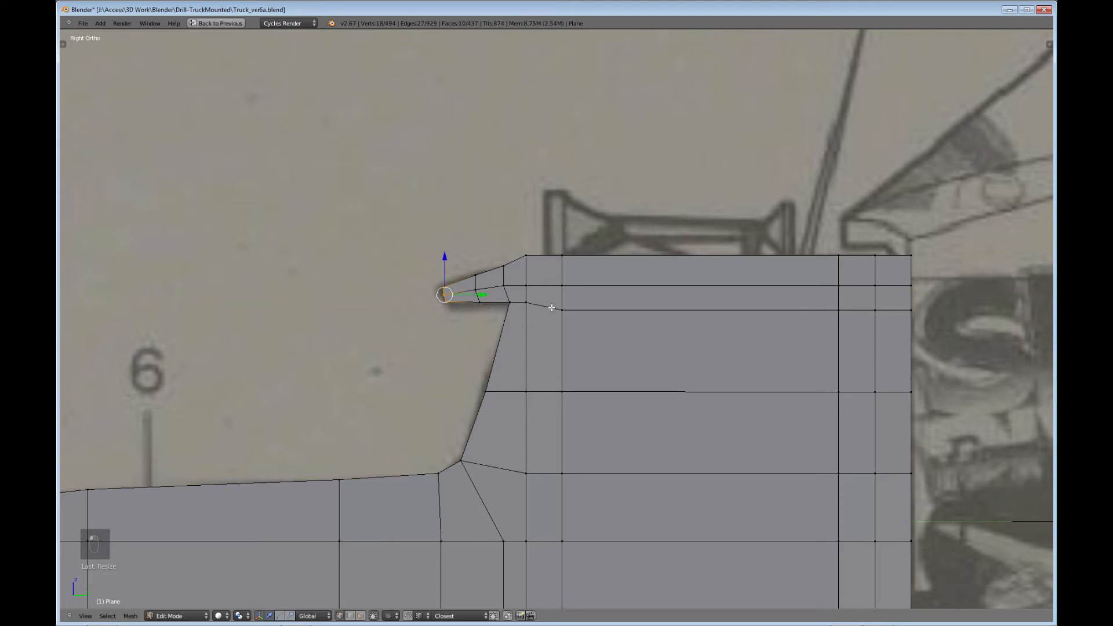
# Step: In wireframe, move the cab roof's rear top corner vertices forward and down to follow the rounded corner in the reference
pyautogui.scroll(-4, 551, 308)
pyautogui.press('z')
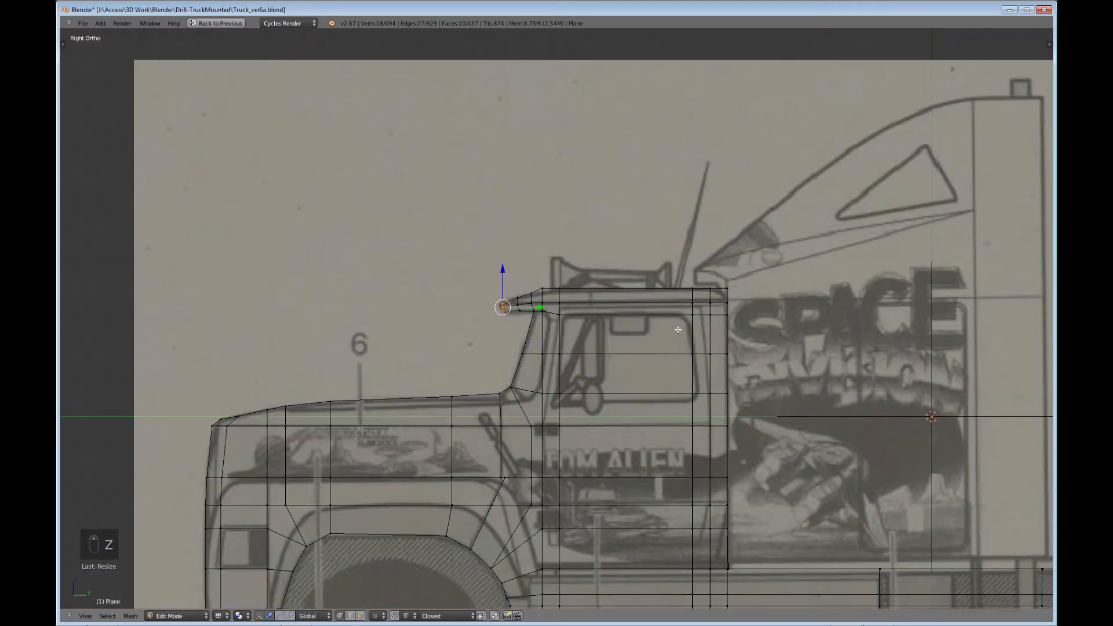
pyautogui.keyDown('shift'); pyautogui.moveTo(686, 318); pyautogui.dragTo(463, 297, button='middle'); pyautogui.keyUp('shift')
pyautogui.scroll(4, 421, 263)
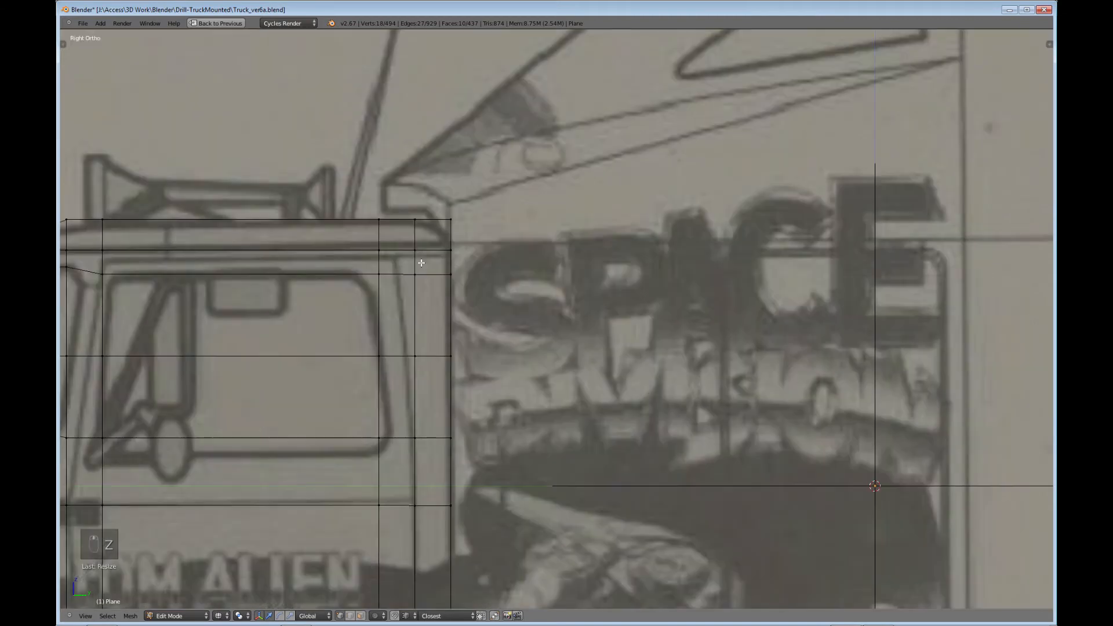
pyautogui.keyDown('shift'); pyautogui.moveTo(421, 262); pyautogui.dragTo(500, 287, button='middle'); pyautogui.keyUp('shift')
pyautogui.press('a')
pyautogui.press('b')
pyautogui.moveTo(510, 271); pyautogui.dragTo(499, 262)
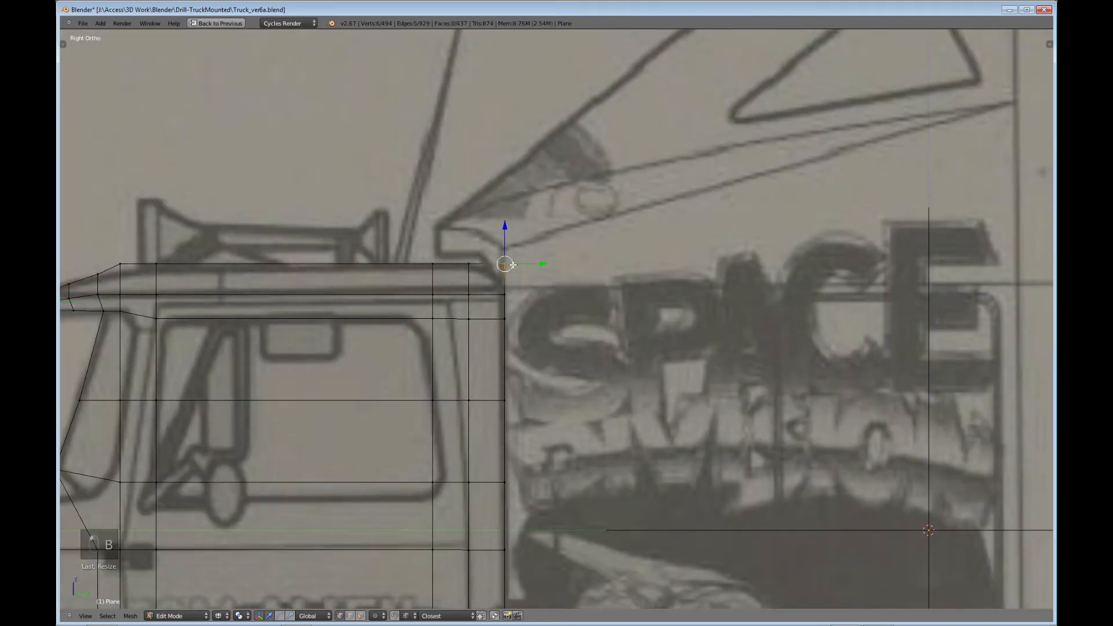
pyautogui.press('g')
pyautogui.click(502, 272)
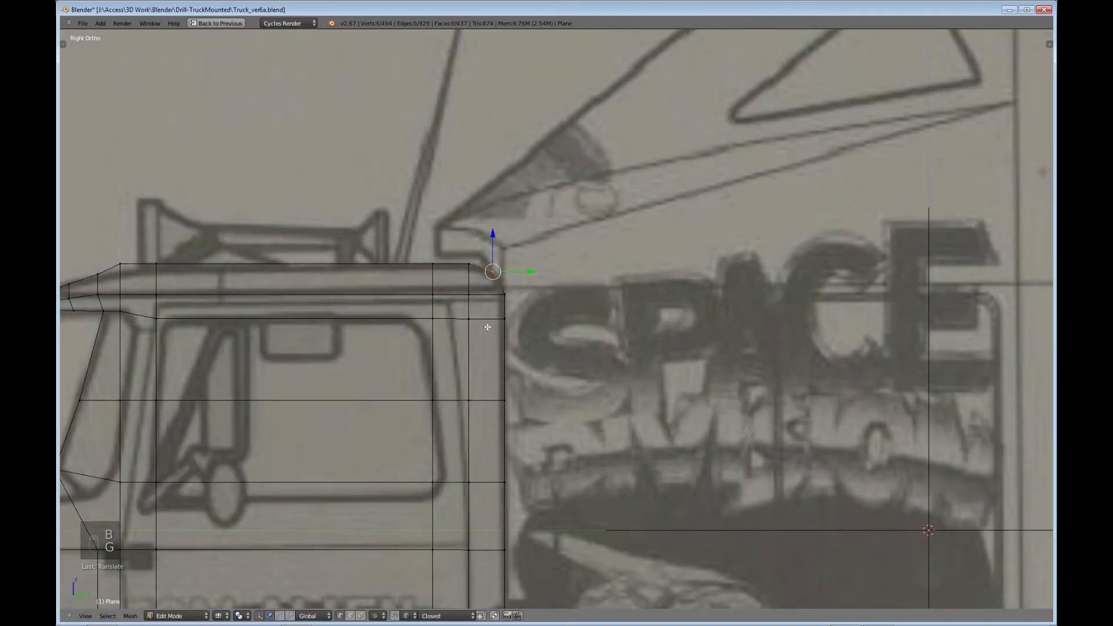
# Step: Move the vertex under the visor's rear end slightly back towards the upper rear corner of the side windshield outline
pyautogui.keyDown('shift'); pyautogui.moveTo(400, 346); pyautogui.dragTo(698, 249, button='middle'); pyautogui.keyUp('shift')
pyautogui.keyDown('shift'); pyautogui.moveTo(541, 248); pyautogui.dragTo(571, 269, button='middle'); pyautogui.keyUp('shift')
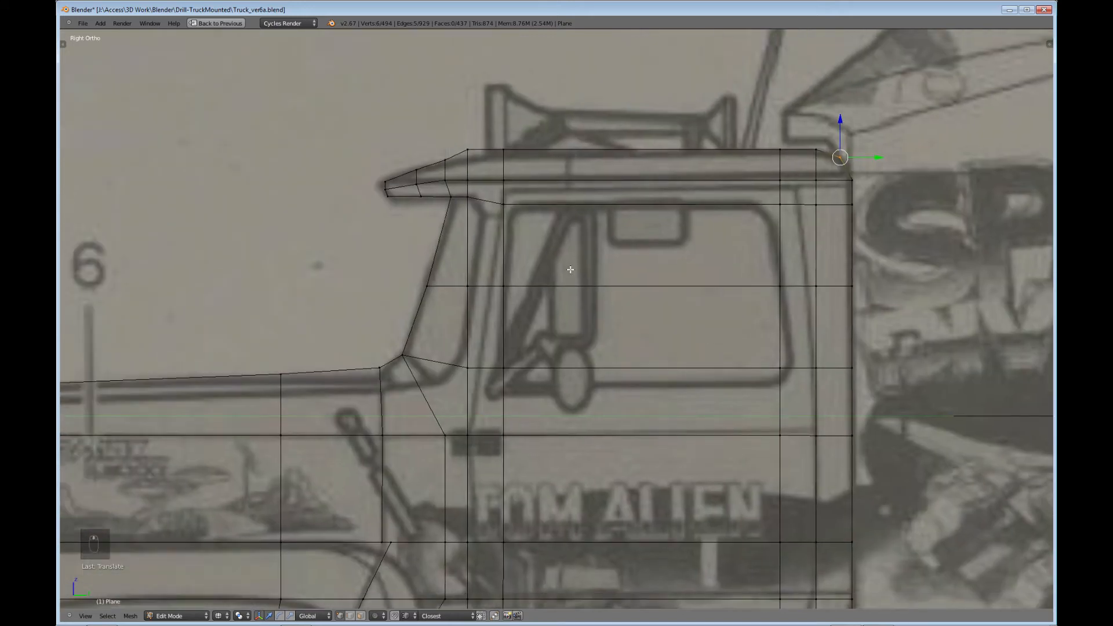
pyautogui.rightClick(469, 197)
pyautogui.press('g')
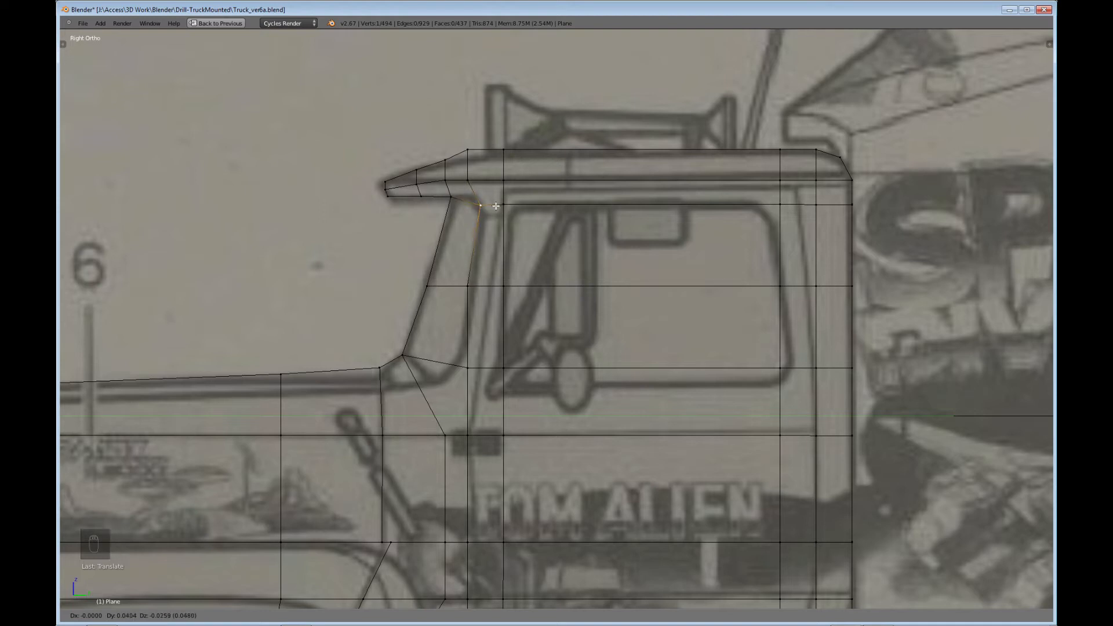
pyautogui.click(491, 200)
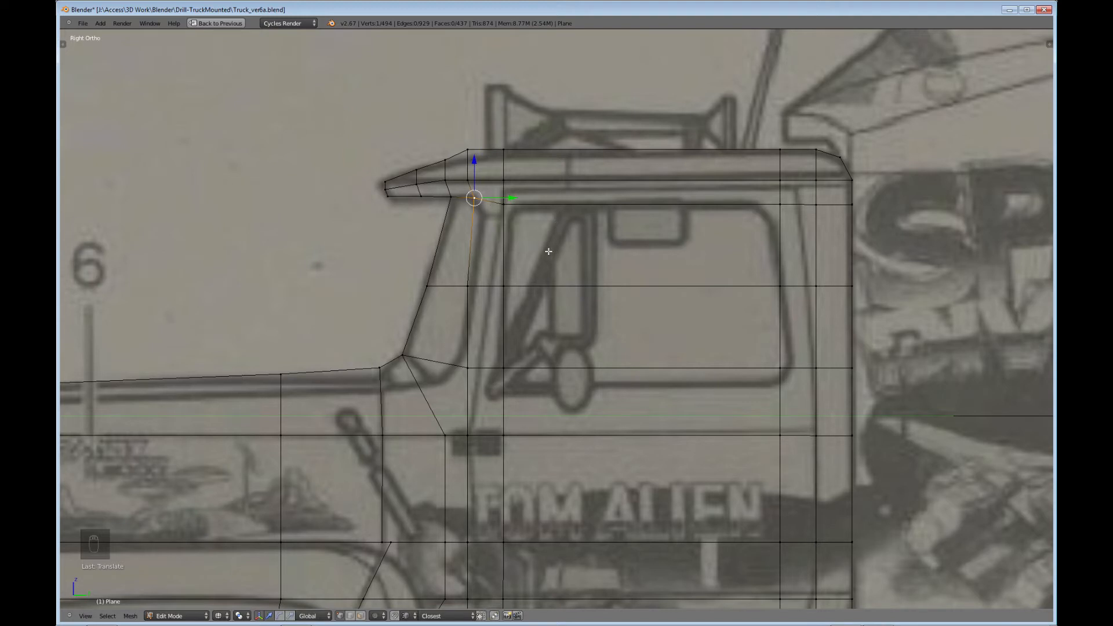
# Step: Add a horizontal loop cut across the upper cab and move its front-pillar vertex up and back onto the windshield's side outline
pyautogui.hotkey('ctrl', 'r')
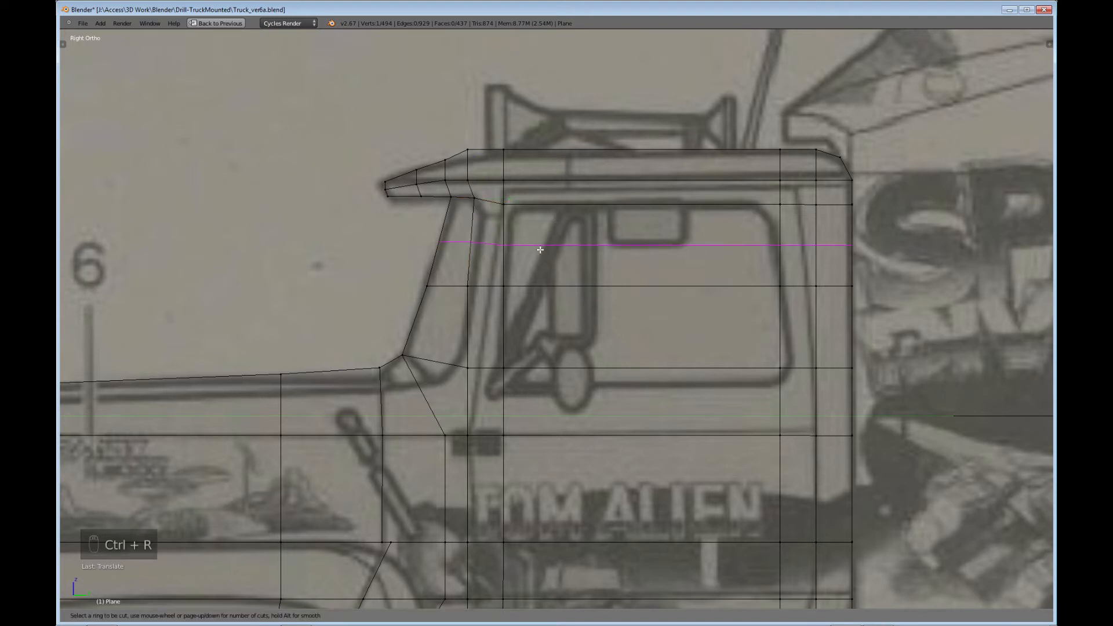
pyautogui.click(540, 250)
pyautogui.click(541, 248)
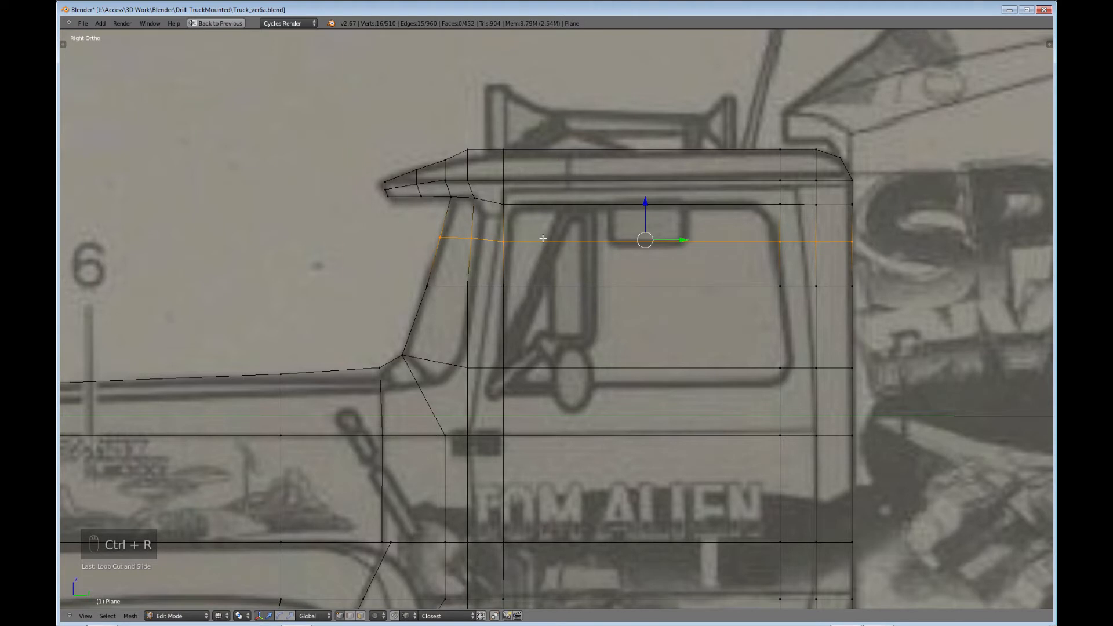
pyautogui.rightClick(473, 237)
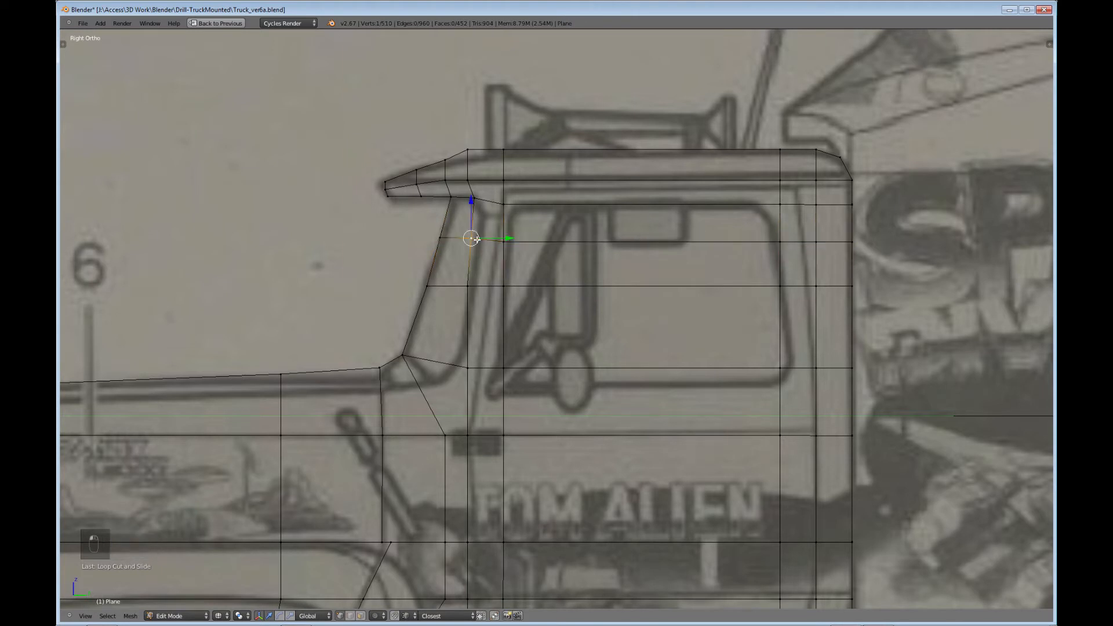
pyautogui.press('g')
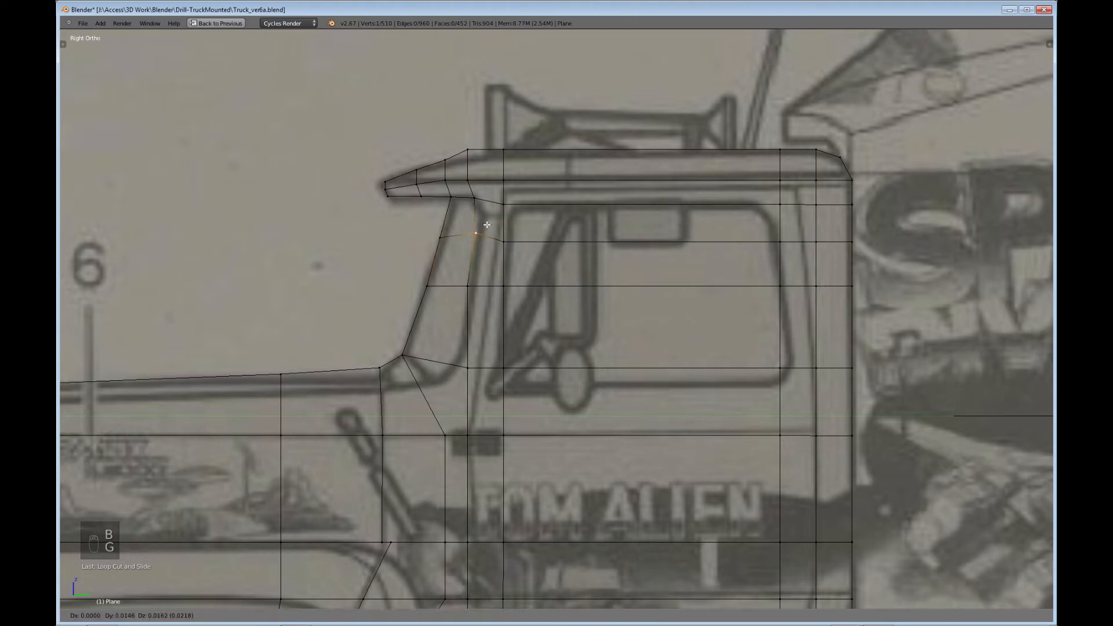
pyautogui.click(493, 211)
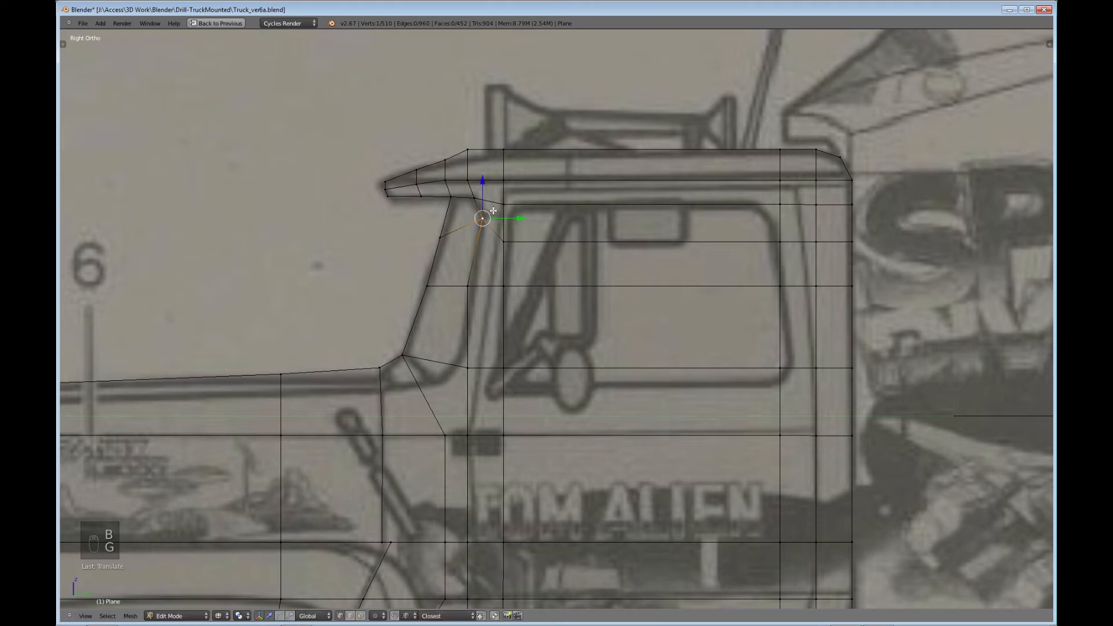
# Step: Slide the windshield's row of vertices on the new loop up along their edges by a factor of about 0.3
pyautogui.rightClick(427, 231)
pyautogui.moveTo(423, 229); pyautogui.dragTo(440, 226)
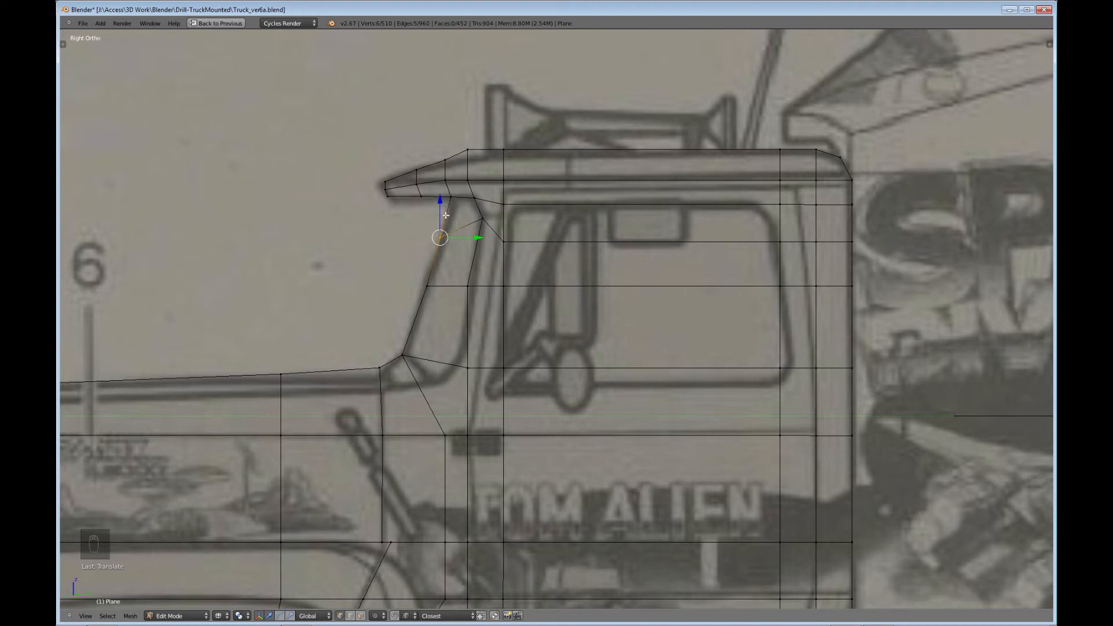
pyautogui.moveTo(452, 237); pyautogui.dragTo(519, 262, button='middle')
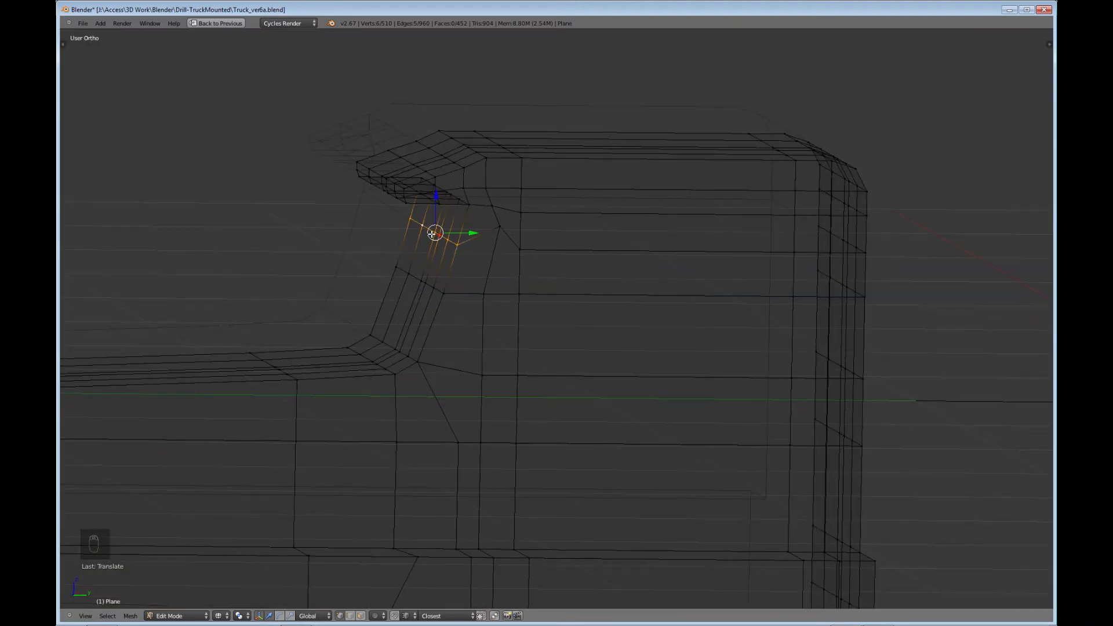
pyautogui.press('KP_3')
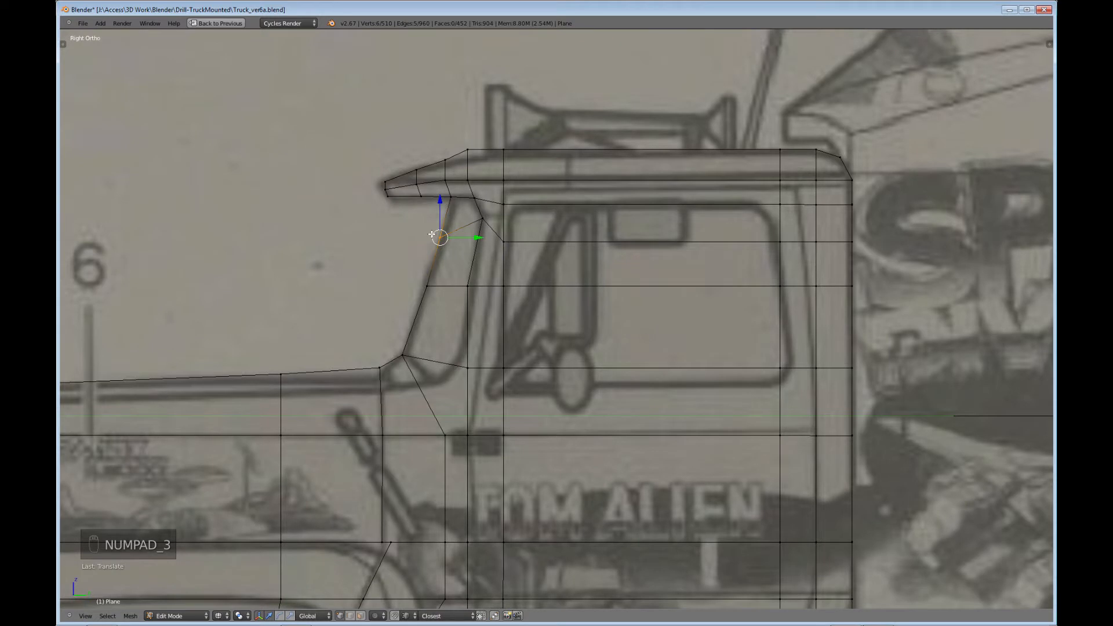
pyautogui.hotkey('shift', 'v')
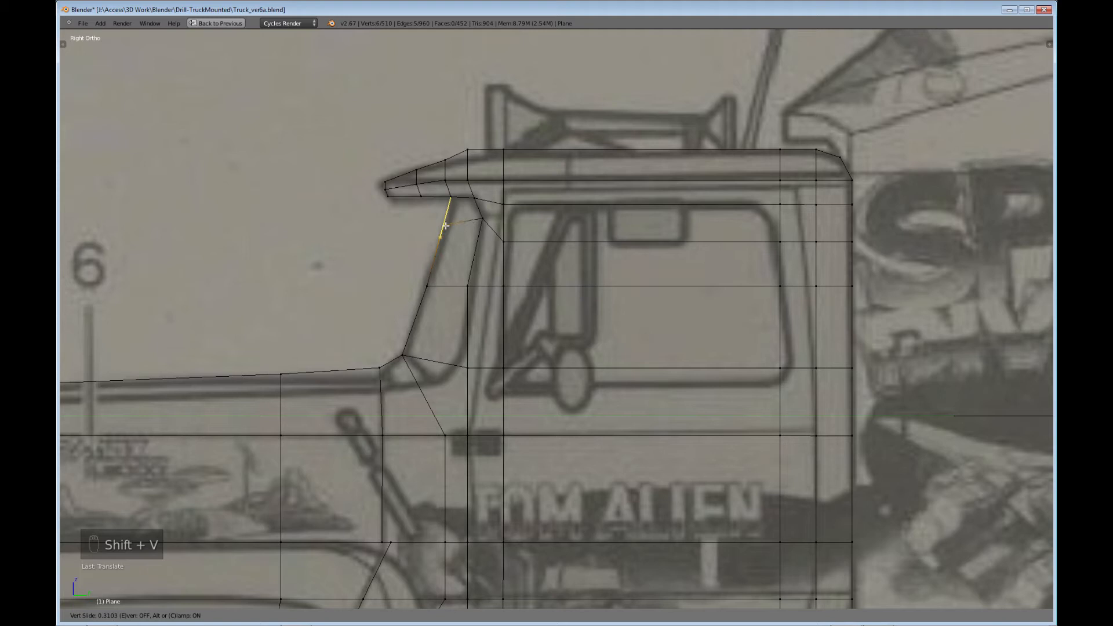
pyautogui.click(445, 224)
pyautogui.moveTo(445, 224); pyautogui.dragTo(469, 240, button='middle')
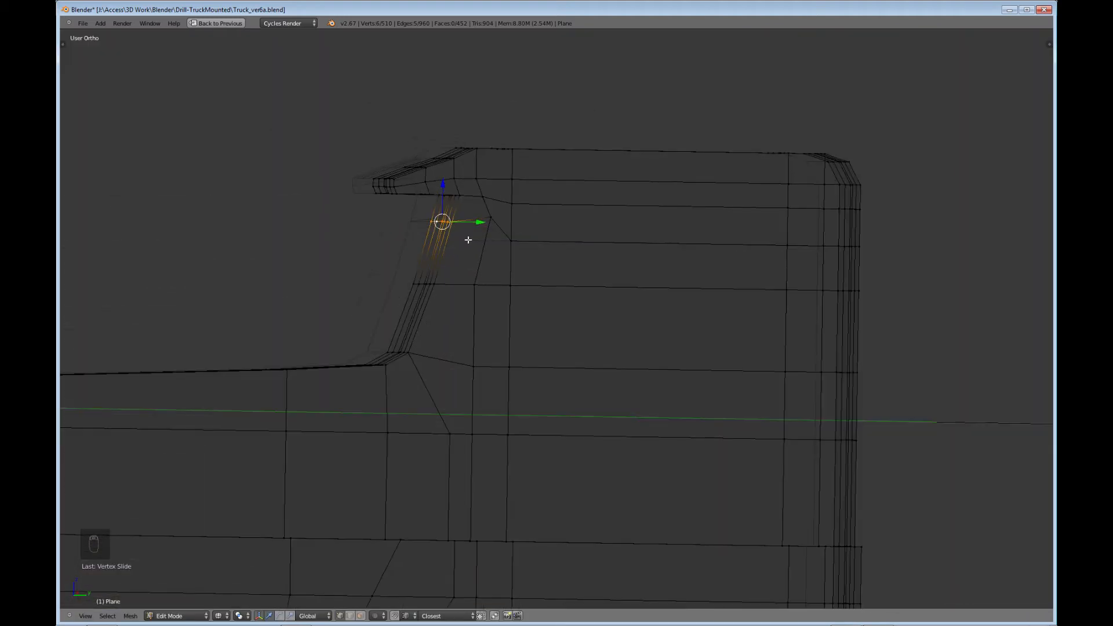
pyautogui.press('KP_1')
pyautogui.press('KP_3')
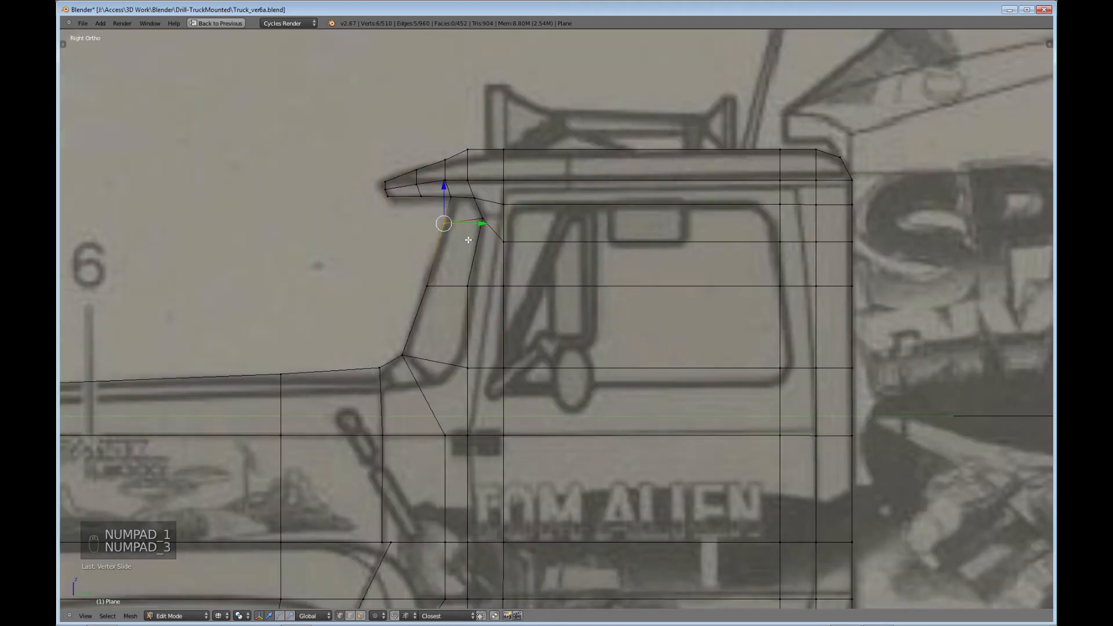
pyautogui.hotkey('shift', 'v')
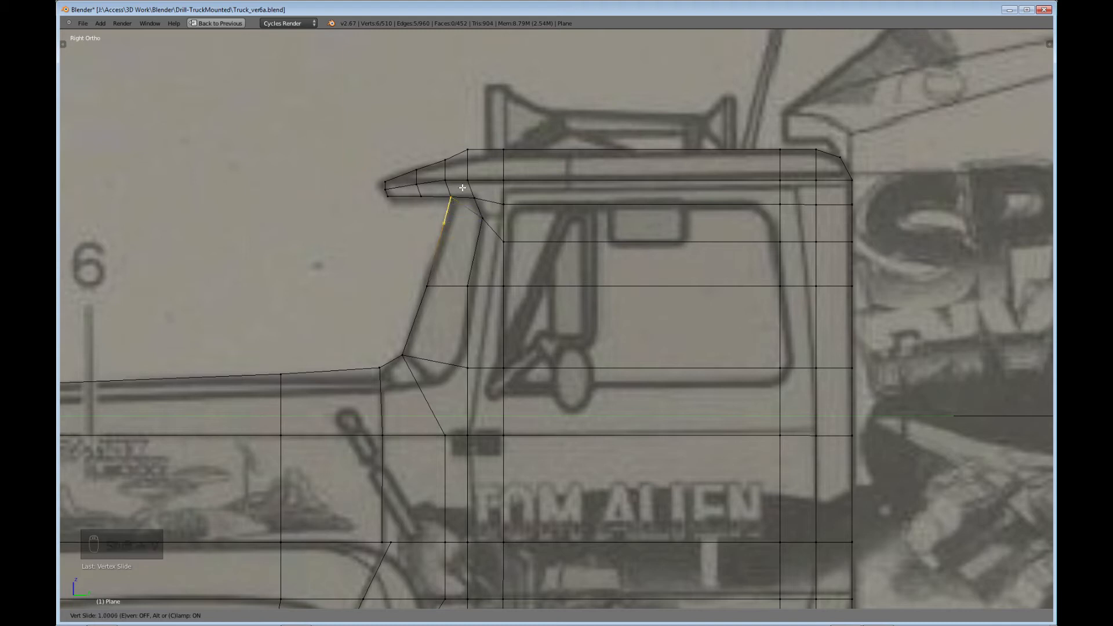
pyautogui.click(443, 237)
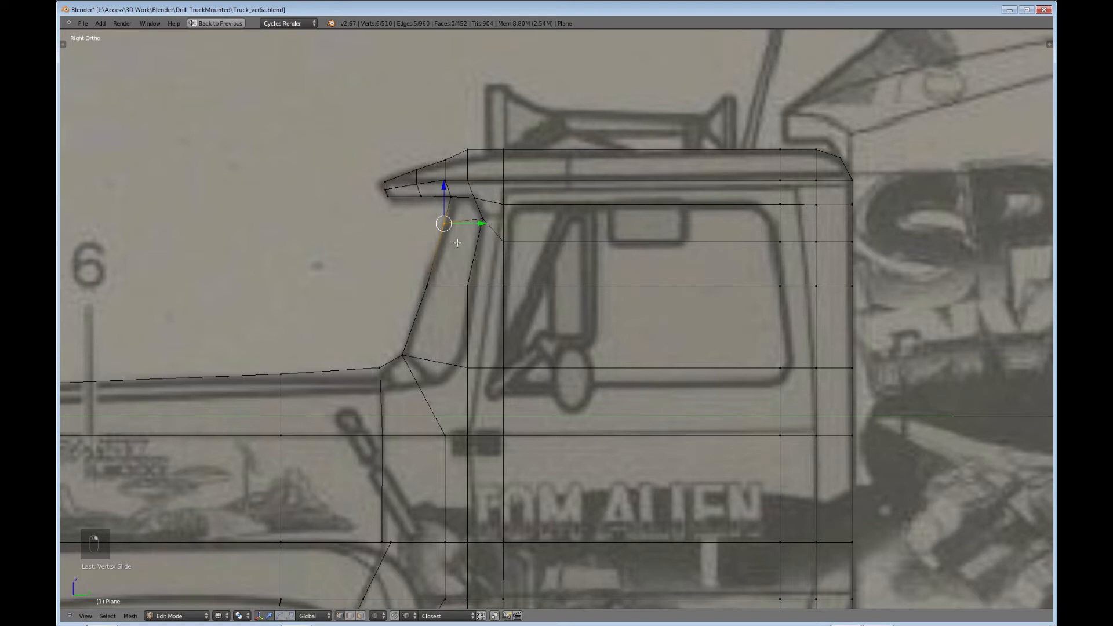
# Step: Fit the front pillar to the windshield's side outline, moving its middle vertex slightly back and its lower vertex forward and up
pyautogui.rightClick(469, 287)
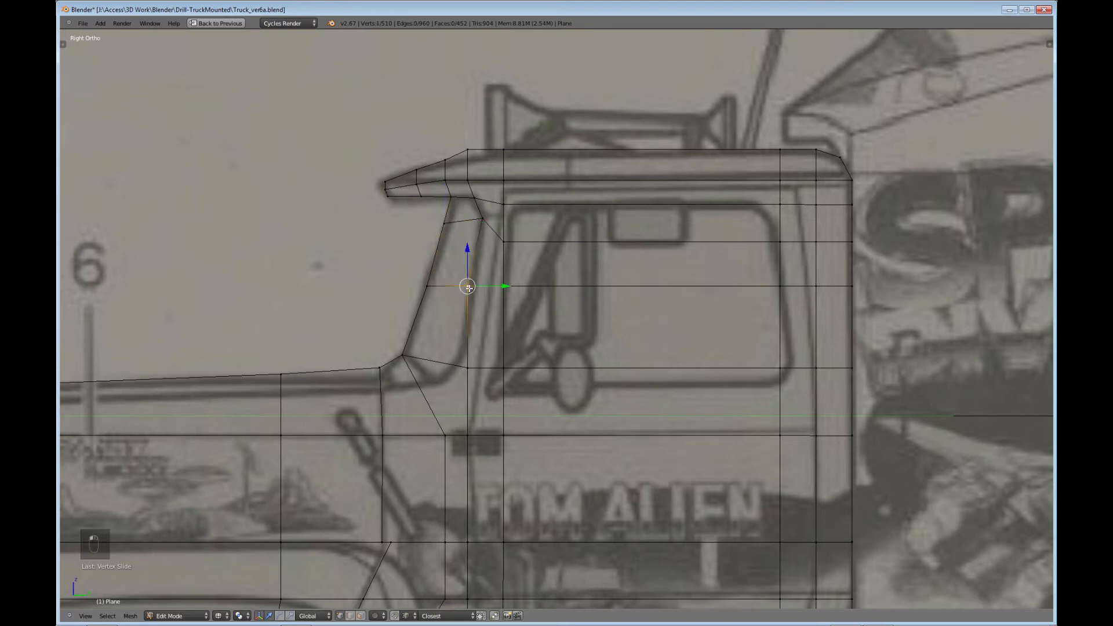
pyautogui.press('b')
pyautogui.moveTo(481, 285); pyautogui.dragTo(485, 286)
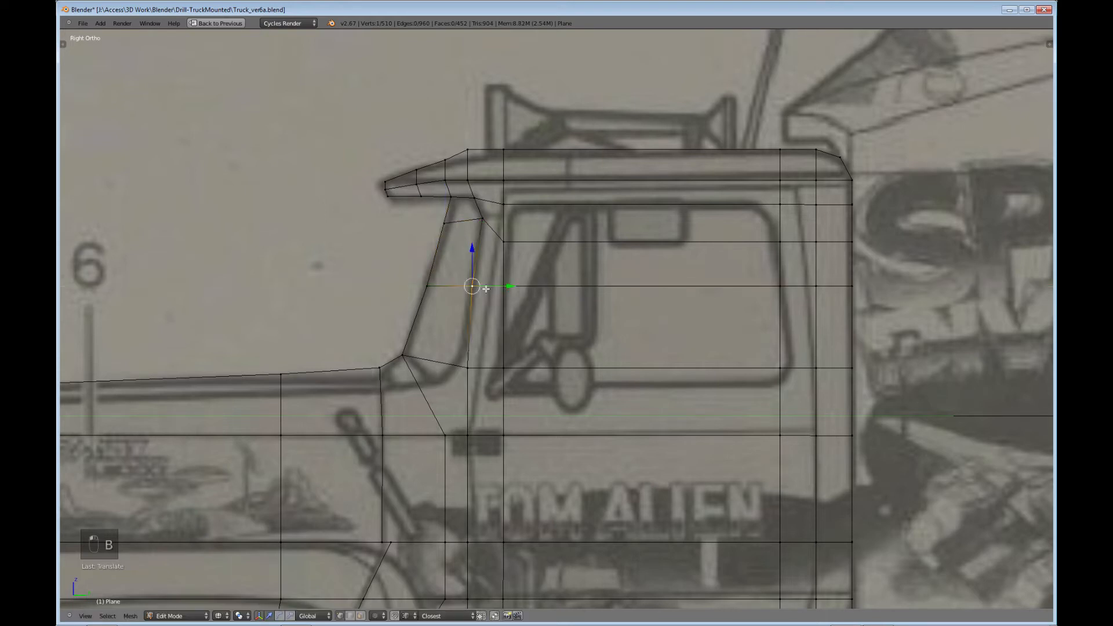
pyautogui.press('b')
pyautogui.moveTo(469, 368); pyautogui.dragTo(455, 355)
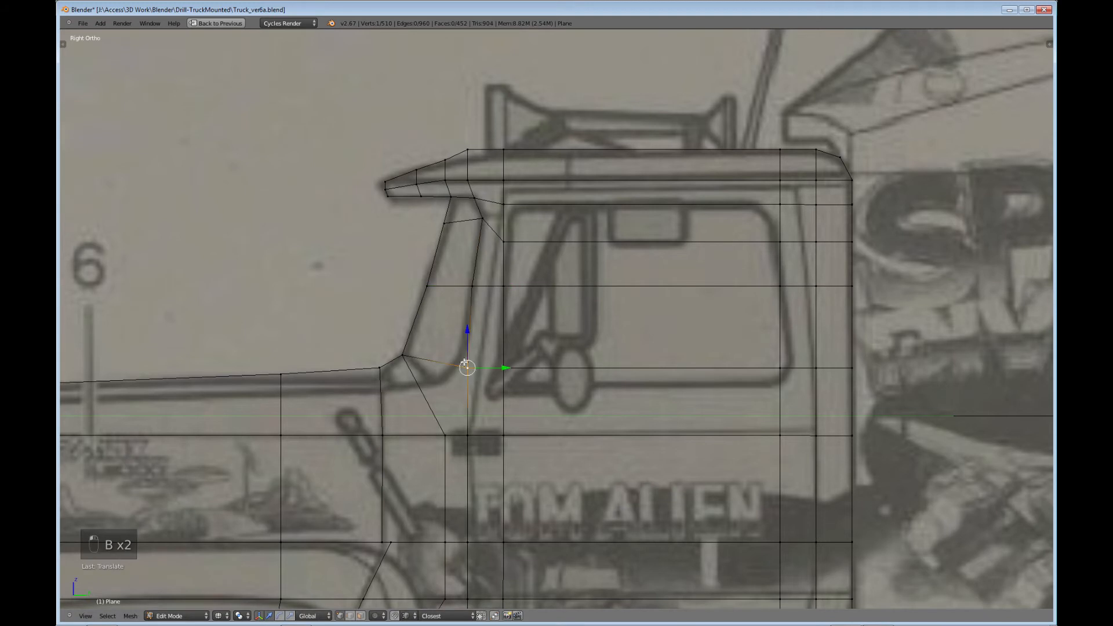
pyautogui.press('g')
pyautogui.click(456, 358)
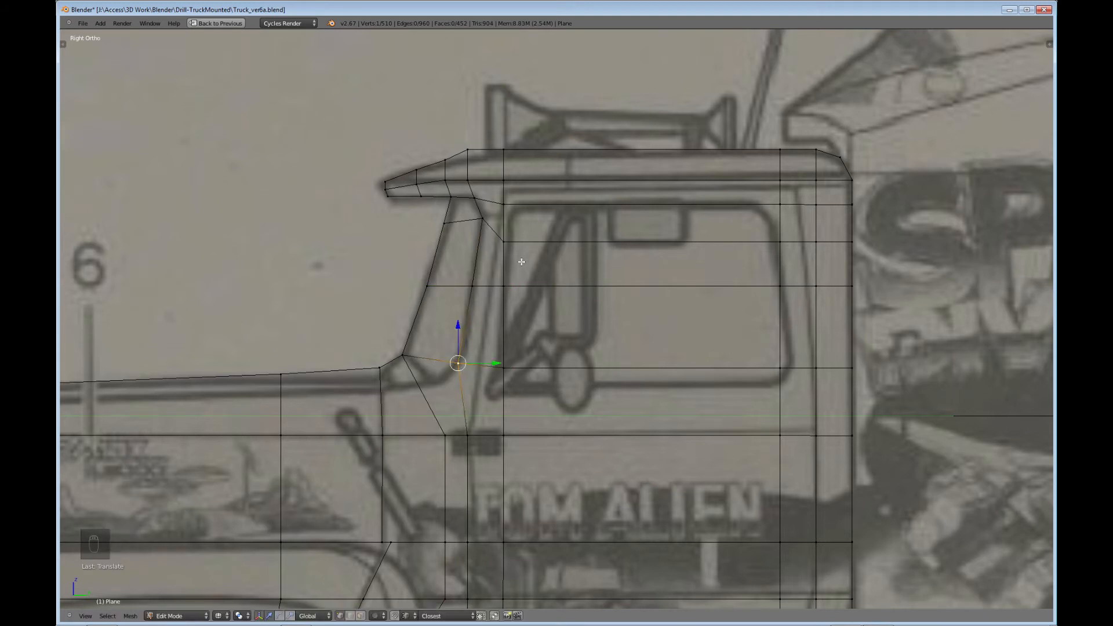
# Step: Nudge the vertex at the door window's lower front corner slightly forward and up to match the reference
pyautogui.rightClick(506, 369)
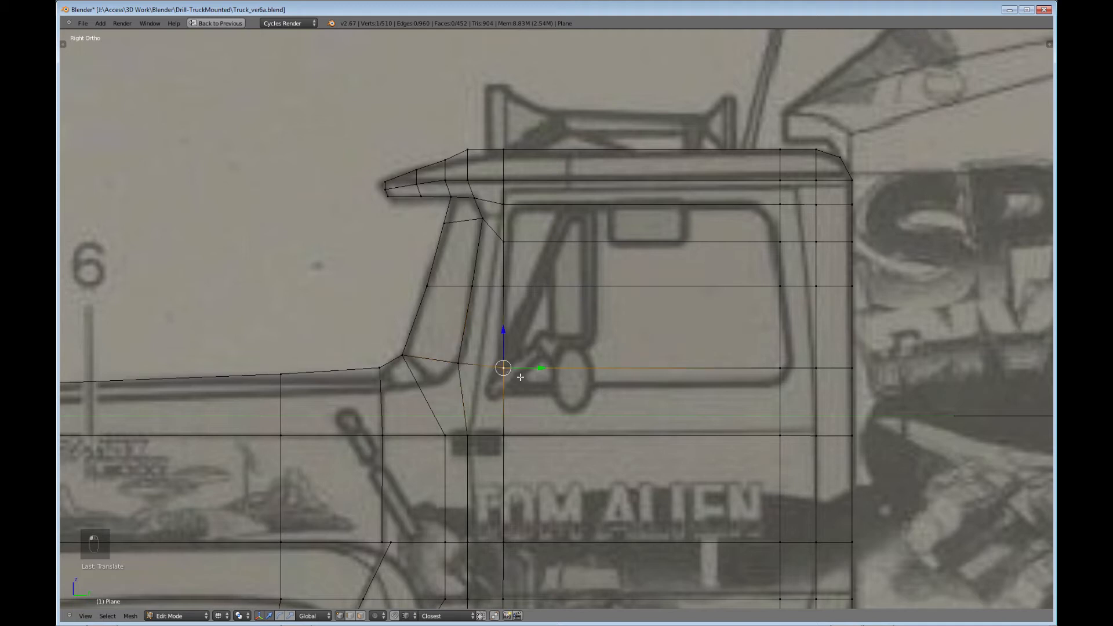
pyautogui.press('g')
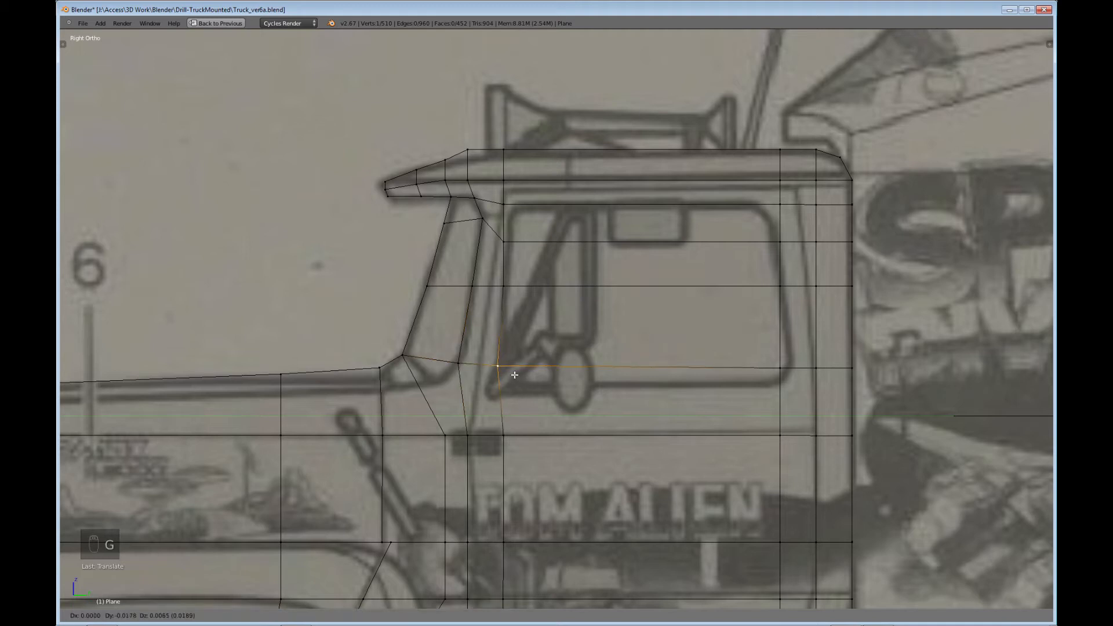
pyautogui.click(518, 375)
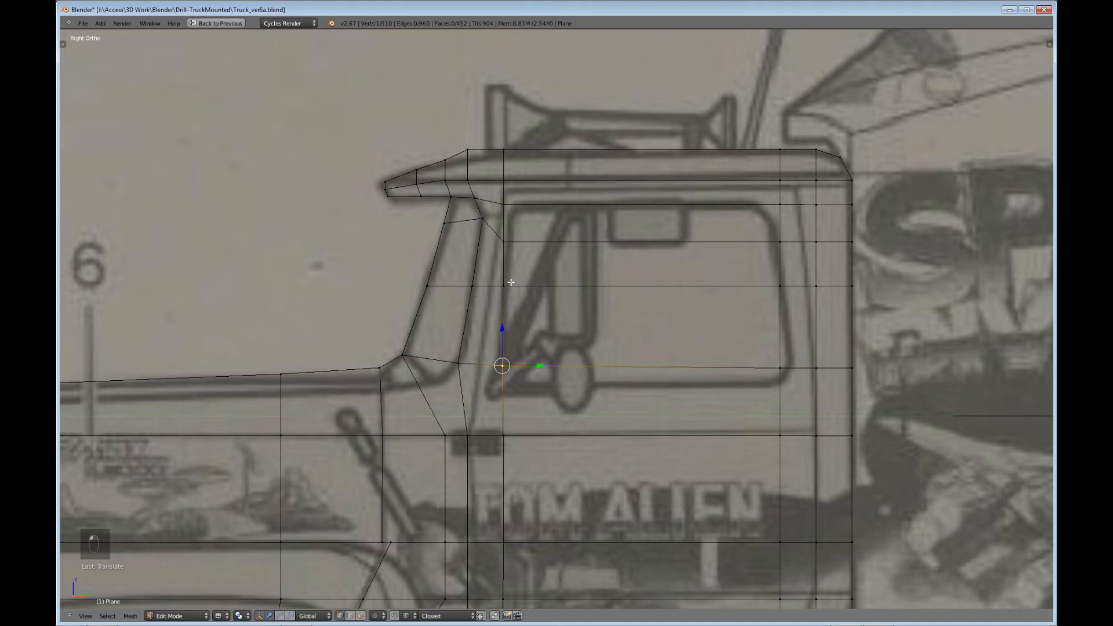
# Step: Move the door window's two upper front vertices and the roof-seam vertex above them back to follow the window's front outline
pyautogui.rightClick(506, 239)
pyautogui.press('g')
pyautogui.press('y')
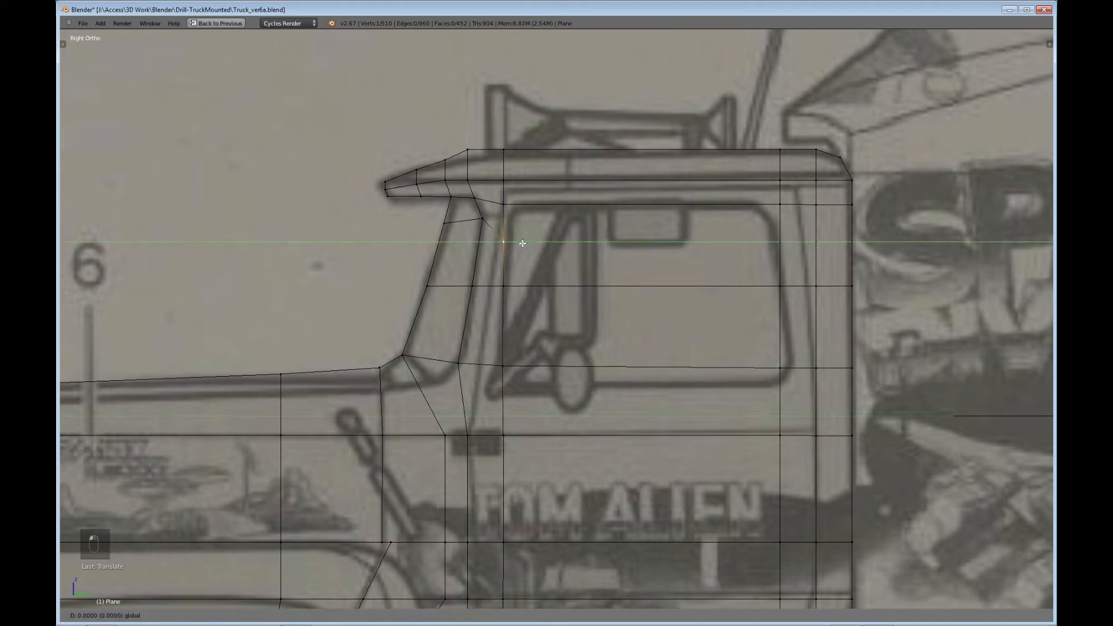
pyautogui.moveTo(526, 243); pyautogui.dragTo(526, 243)
pyautogui.rightClick(505, 205)
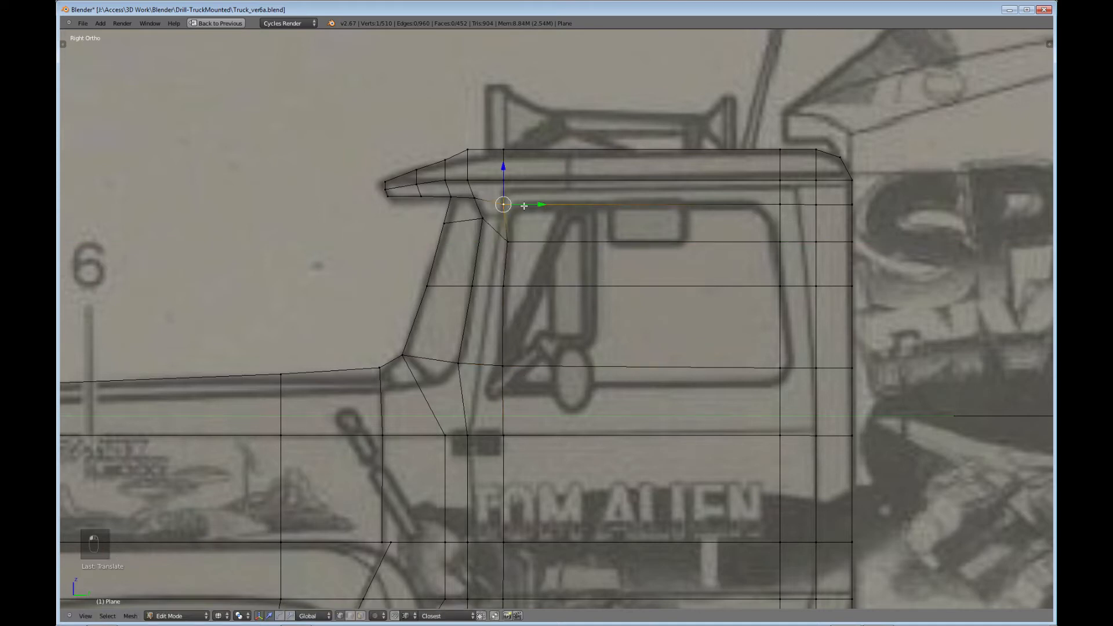
pyautogui.moveTo(526, 205)
pyautogui.mouseDown()
pyautogui.moveTo(537, 207)
pyautogui.moveTo(530, 187)
pyautogui.mouseUp()
pyautogui.rightClick(530, 180)
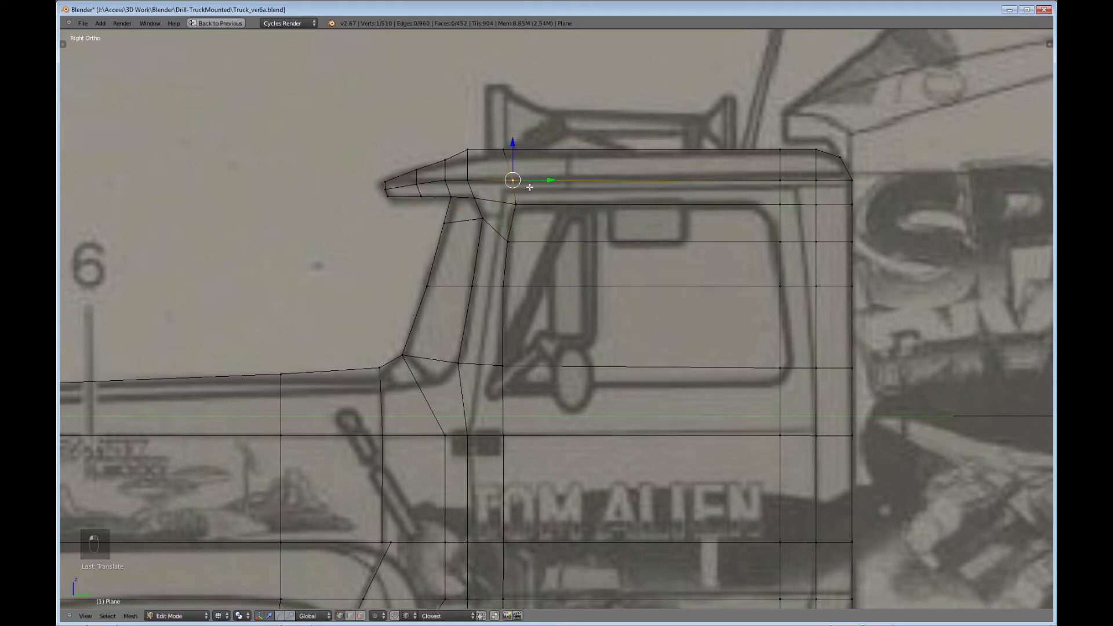
# Step: Move the vertices at and above the door window's upper rear corner forward, and align the roof-top vertices with the columns below them
pyautogui.rightClick(779, 179)
pyautogui.press('b')
pyautogui.moveTo(772, 193)
pyautogui.mouseDown()
pyautogui.moveTo(791, 225)
pyautogui.moveTo(789, 193)
pyautogui.mouseUp()
pyautogui.rightClick(781, 150)
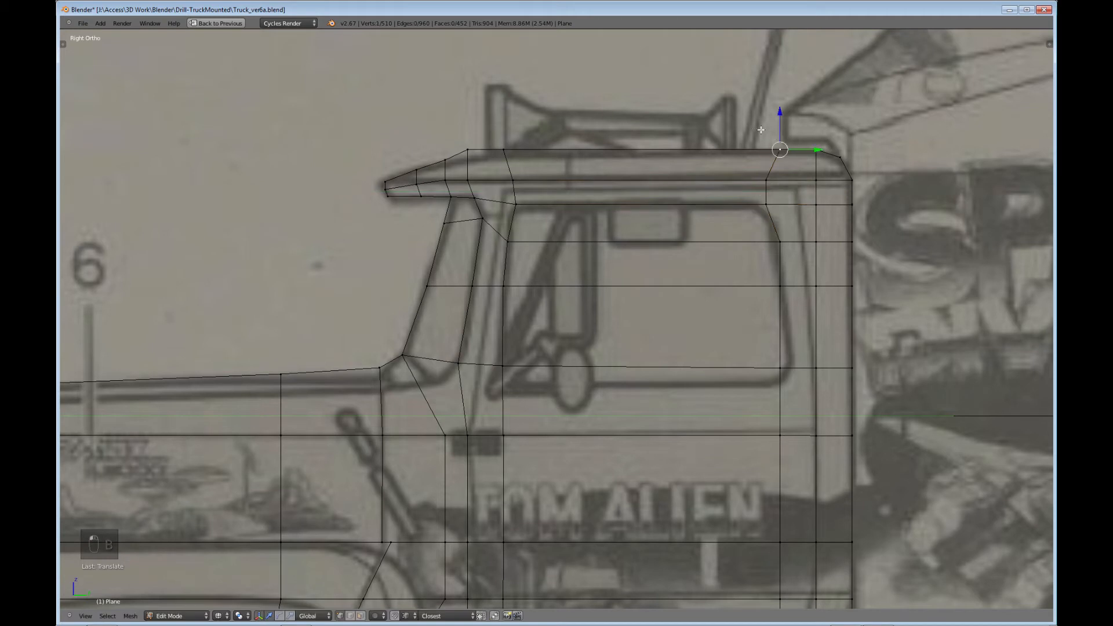
pyautogui.press('b')
pyautogui.moveTo(761, 137); pyautogui.dragTo(789, 165)
pyautogui.moveTo(798, 151); pyautogui.dragTo(529, 151)
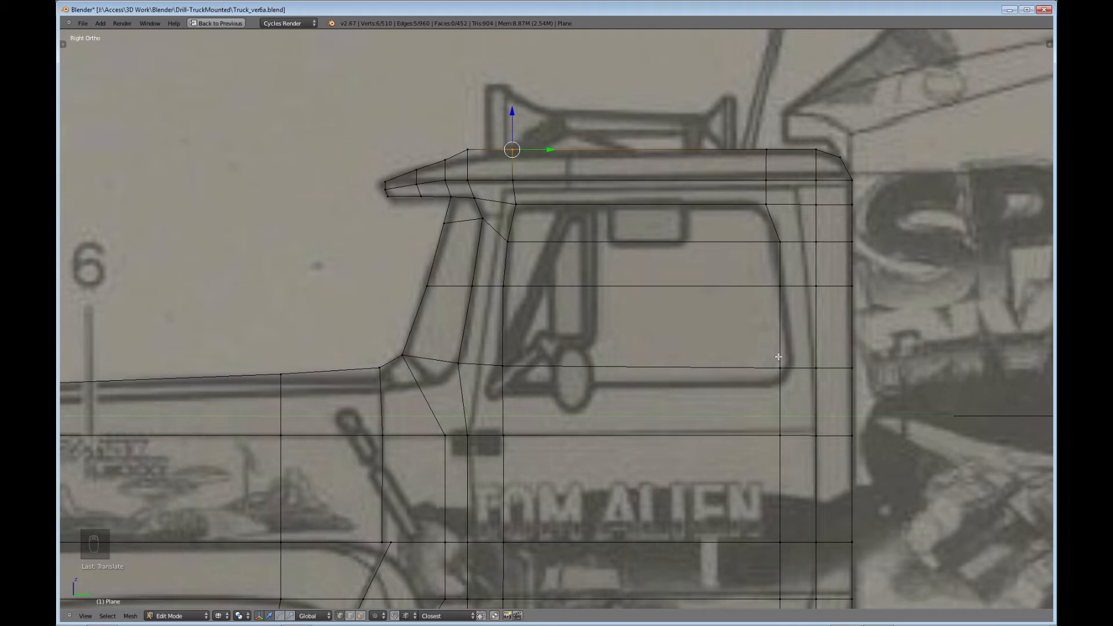
# Step: Nudge the vertex below the door window's upper rear corner forward, and raise its front counterpart along the window's front outline
pyautogui.rightClick(784, 238)
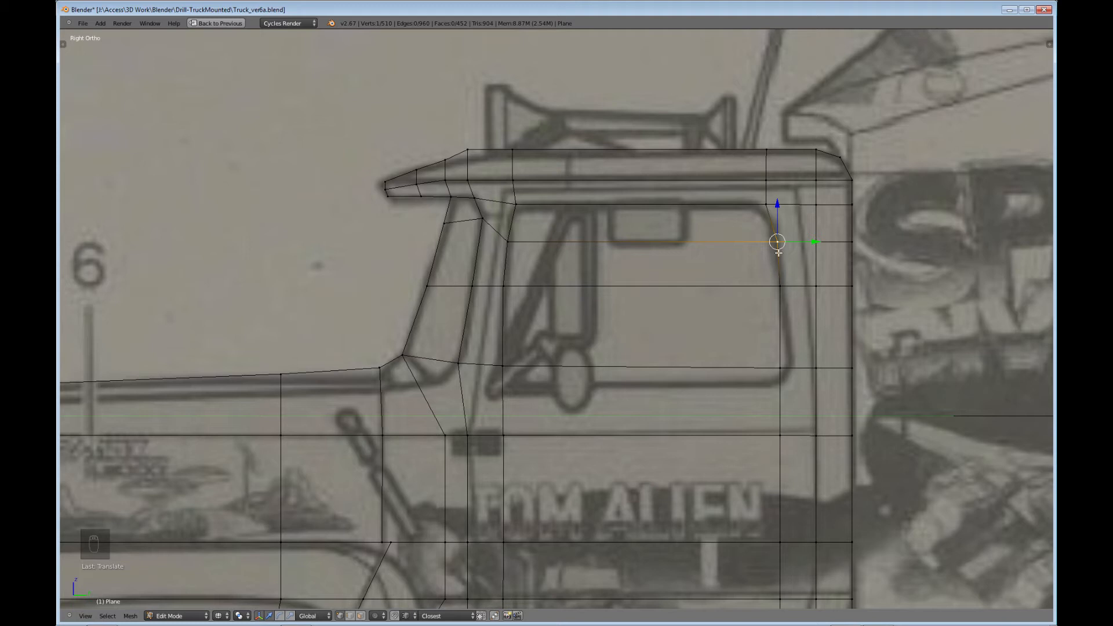
pyautogui.rightClick(507, 241)
pyautogui.press('g')
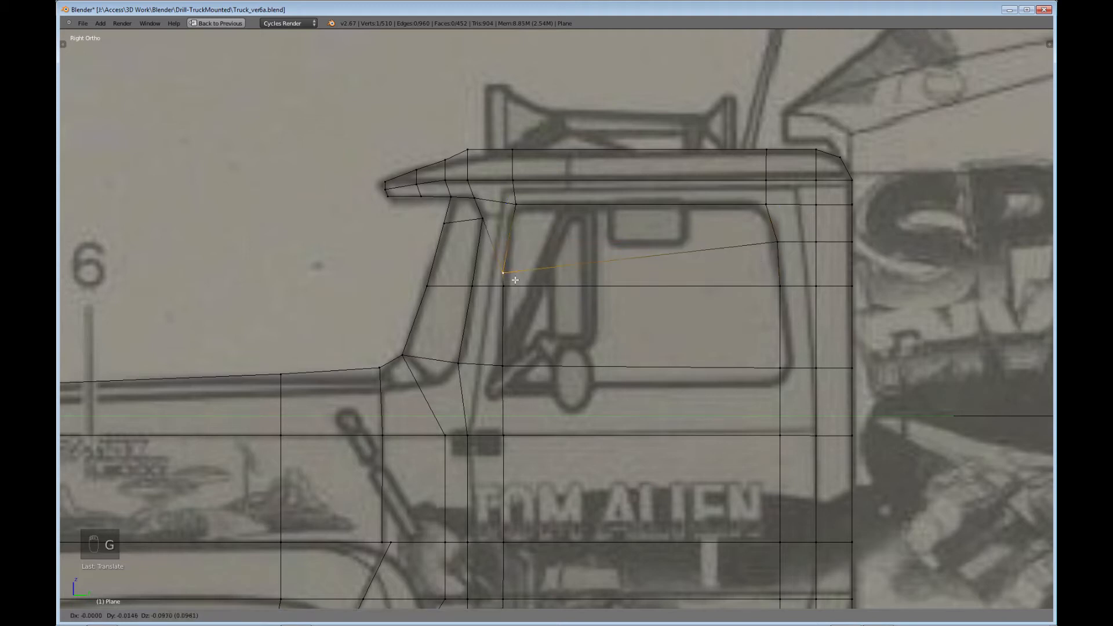
pyautogui.click(515, 280)
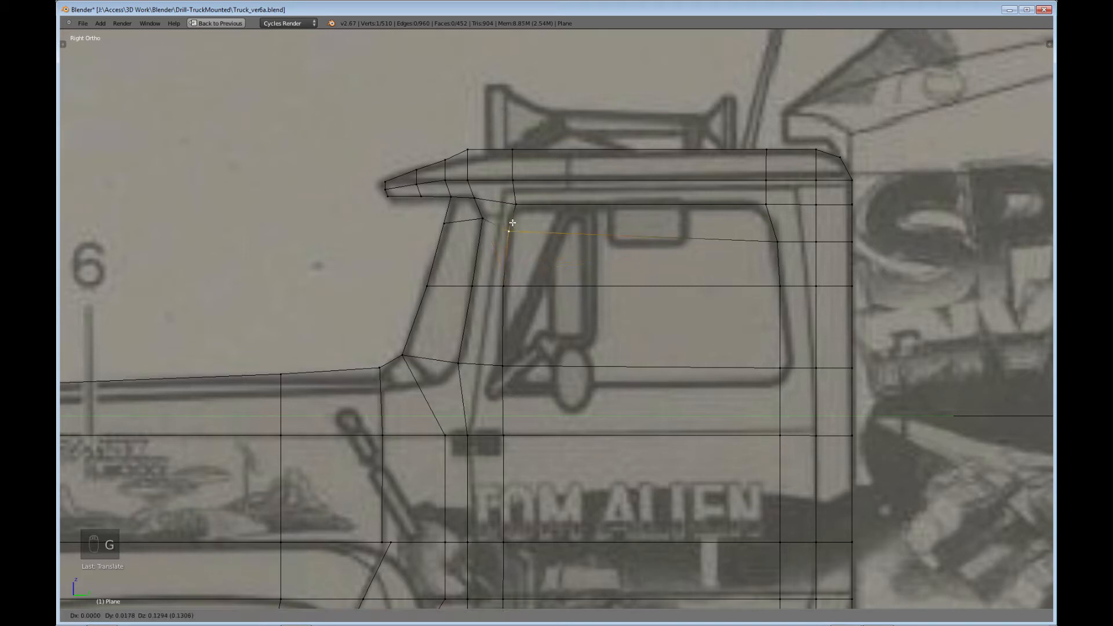
pyautogui.click(514, 217)
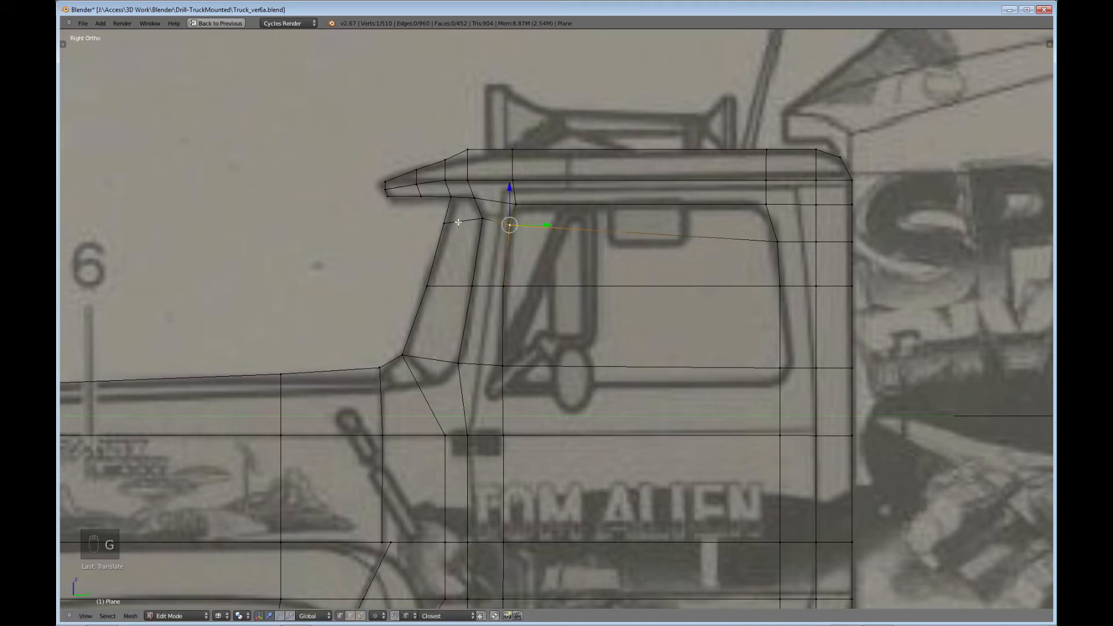
# Step: Fit the door window's rear edge to the reference, raising its upper side vertex slightly and moving its lower vertex back
pyautogui.rightClick(777, 240)
pyautogui.press('g')
pyautogui.click(784, 232)
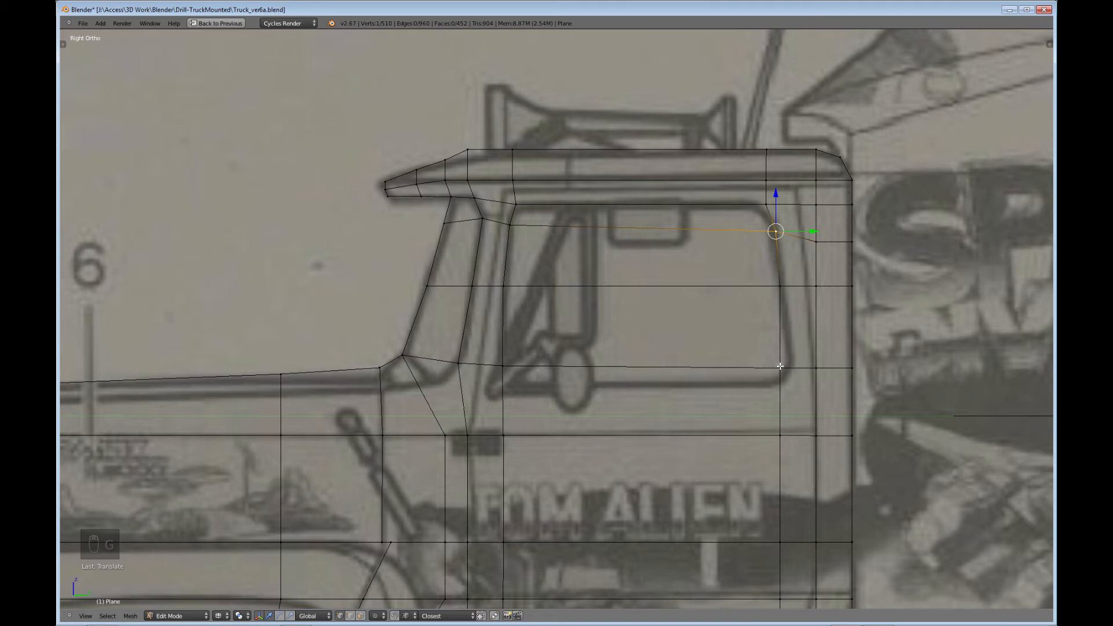
pyautogui.rightClick(779, 368)
pyautogui.press('g')
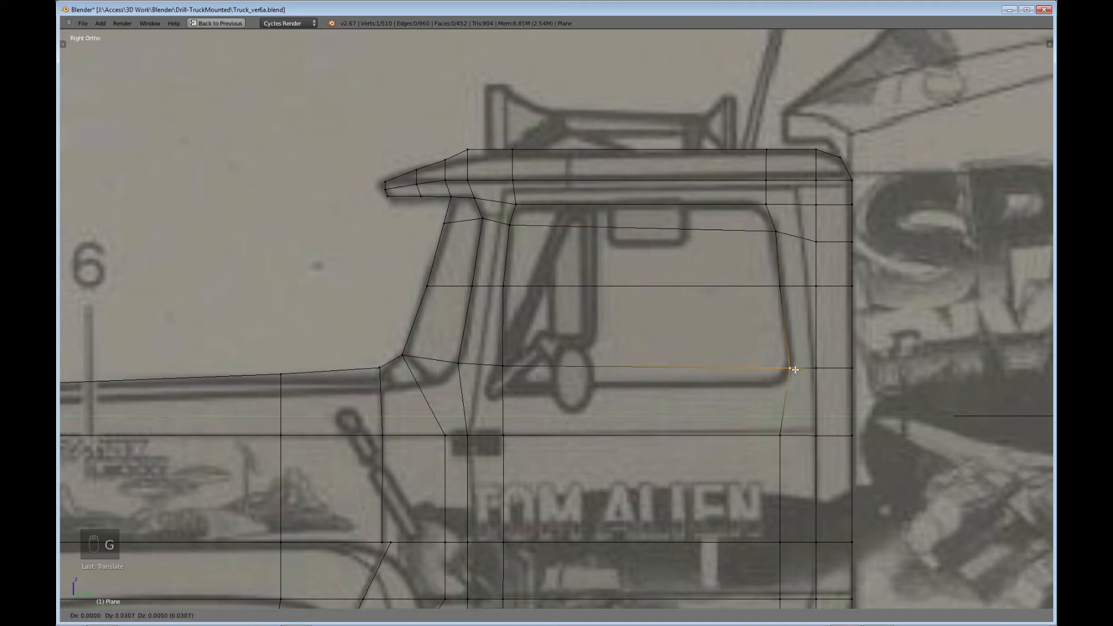
pyautogui.click(791, 370)
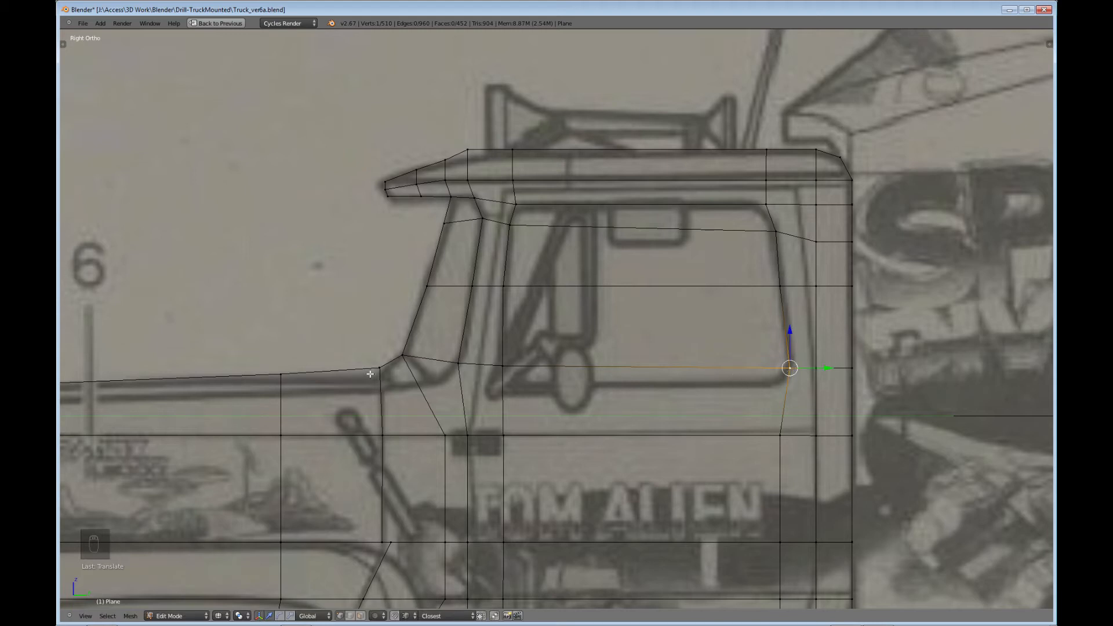
# Step: Move the lower rear vertex of the windshield's side outline forward and down to the outline's bottom edge
pyautogui.rightClick(458, 364)
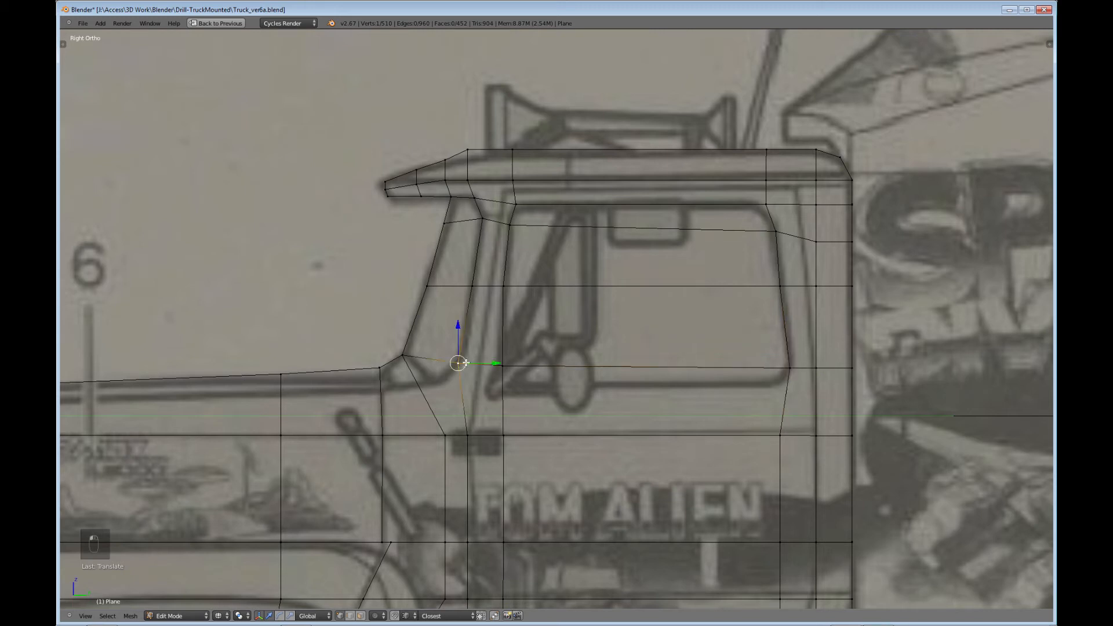
pyautogui.press('g')
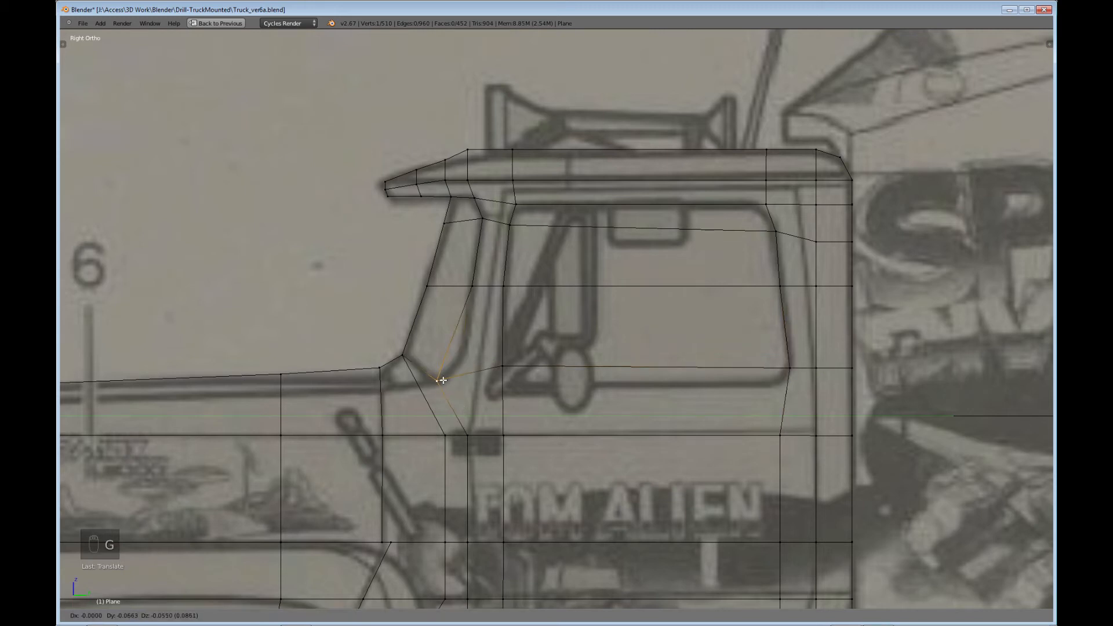
pyautogui.click(443, 381)
# Step: Lower the row of vertices from the door window's lower front corner to the cab's rear onto the window's bottom edge
pyautogui.rightClick(500, 374)
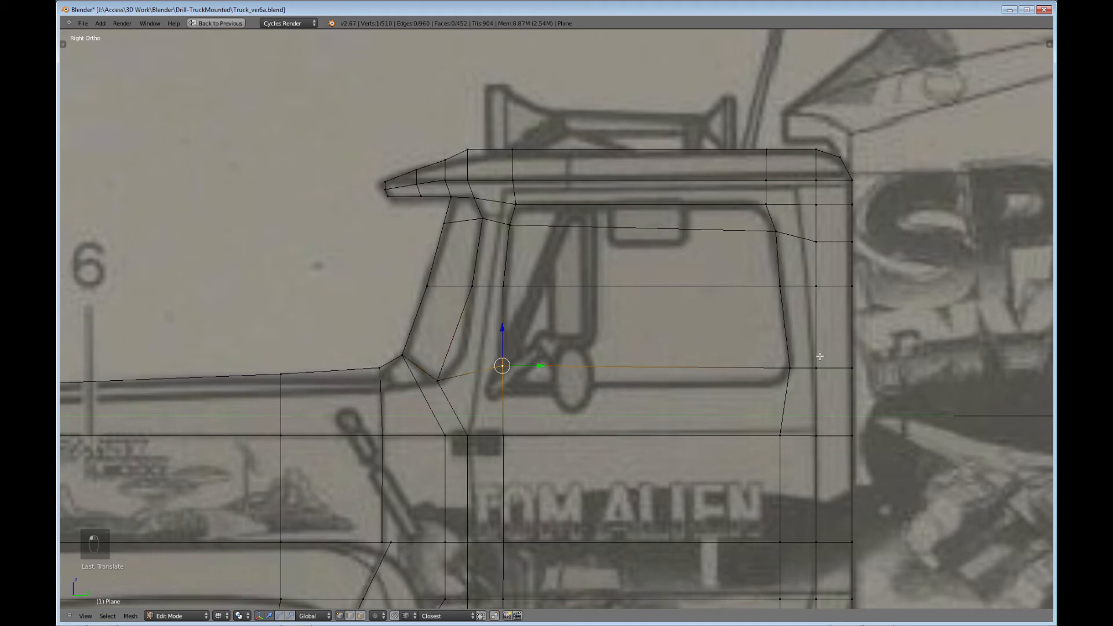
pyautogui.keyDown('shift'); pyautogui.rightClick(790, 367); pyautogui.keyUp('shift')
pyautogui.keyDown('shift'); pyautogui.rightClick(816, 367); pyautogui.keyUp('shift')
pyautogui.keyDown('shift'); pyautogui.rightClick(852, 369); pyautogui.keyUp('shift')
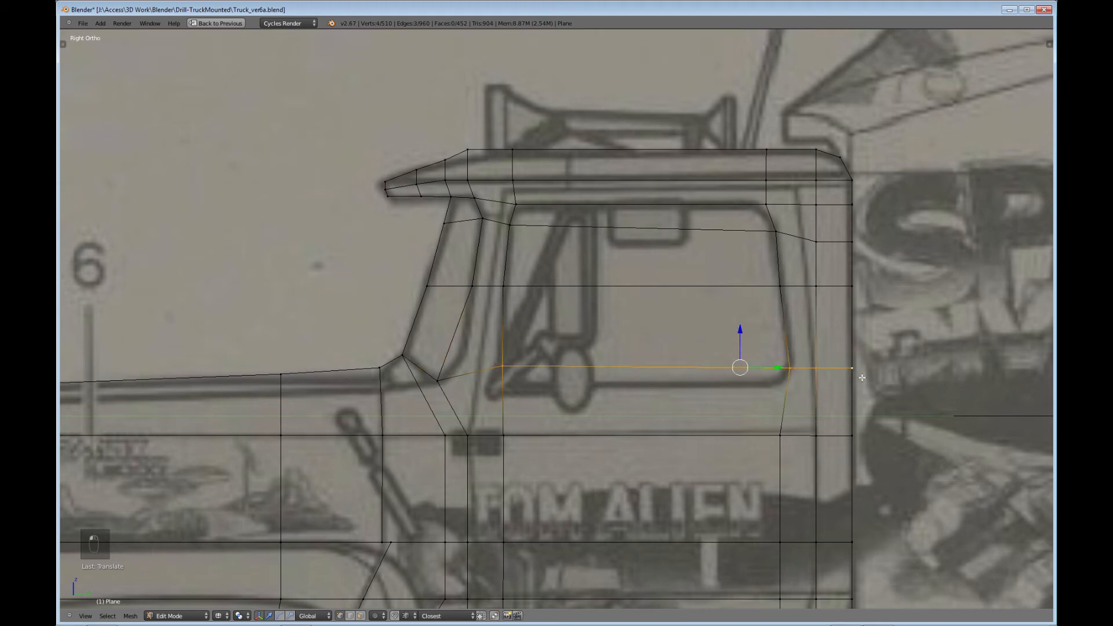
pyautogui.press('b')
pyautogui.moveTo(862, 378); pyautogui.dragTo(805, 355)
# Step: Nudge the door window's lower rear corner vertex forward and up, and raise the cab vertices behind it to a similar height
pyautogui.rightClick(789, 386)
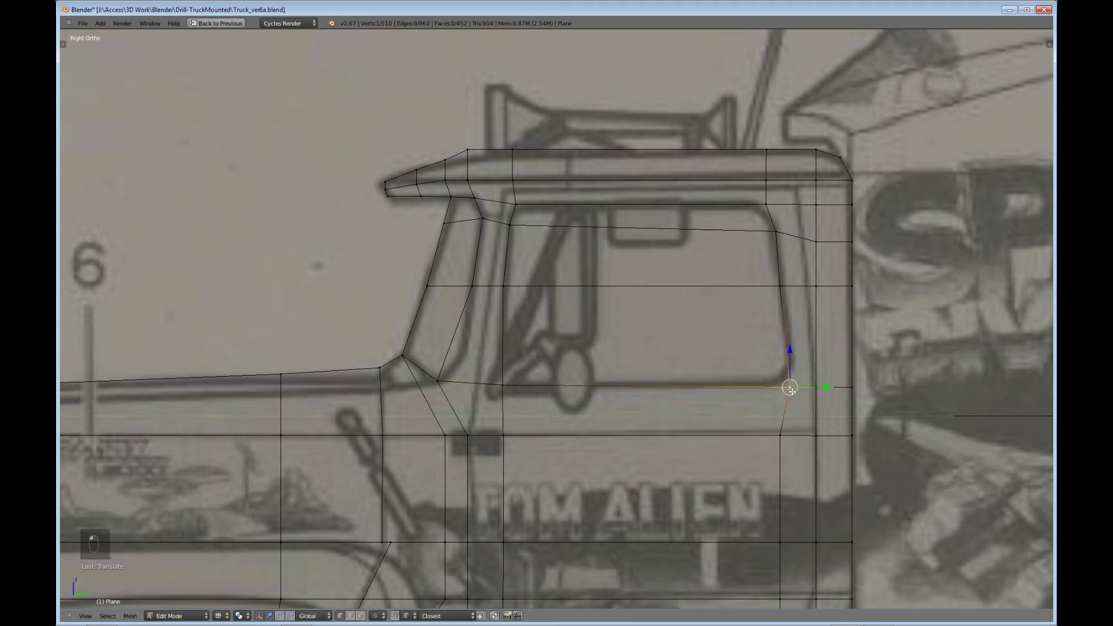
pyautogui.press('g')
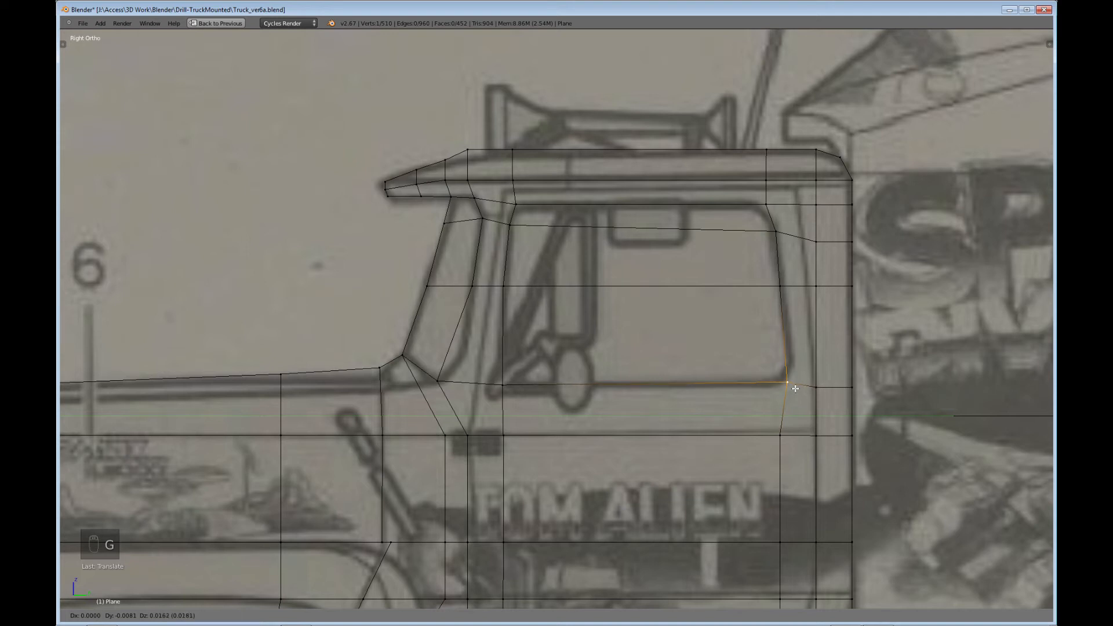
pyautogui.click(797, 390)
pyautogui.rightClick(815, 387)
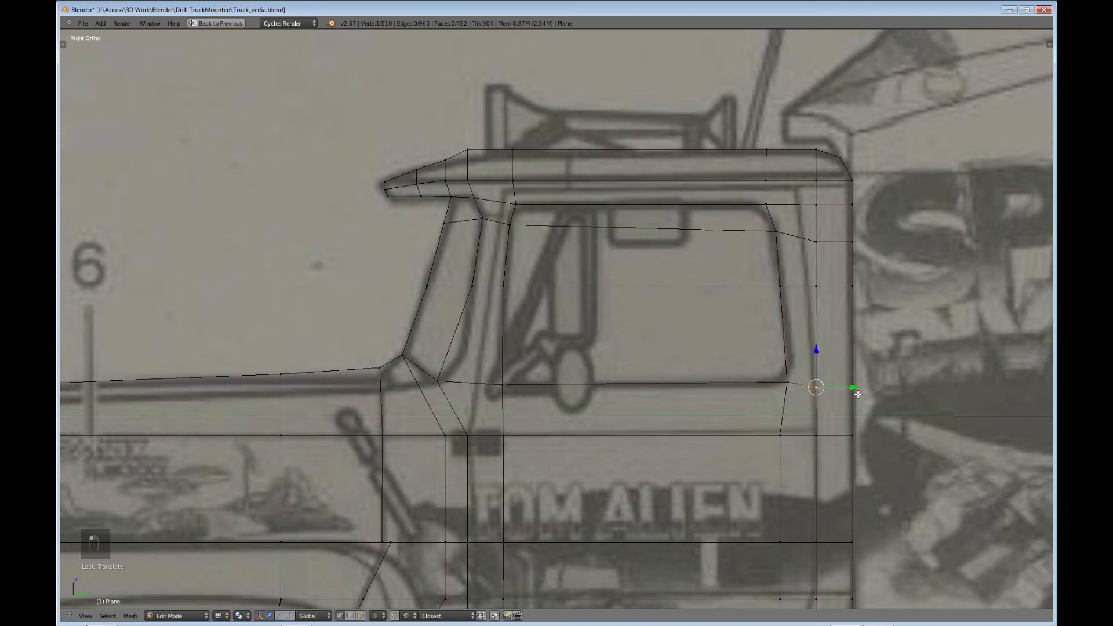
pyautogui.press('b')
pyautogui.moveTo(868, 395); pyautogui.dragTo(846, 346)
# Step: Shift the upper vertices of the column behind the door window slightly forward along Y toward the door's rear edge line
pyautogui.keyDown('shift'); pyautogui.moveTo(673, 462); pyautogui.dragTo(615, 353, button='middle'); pyautogui.keyUp('shift')
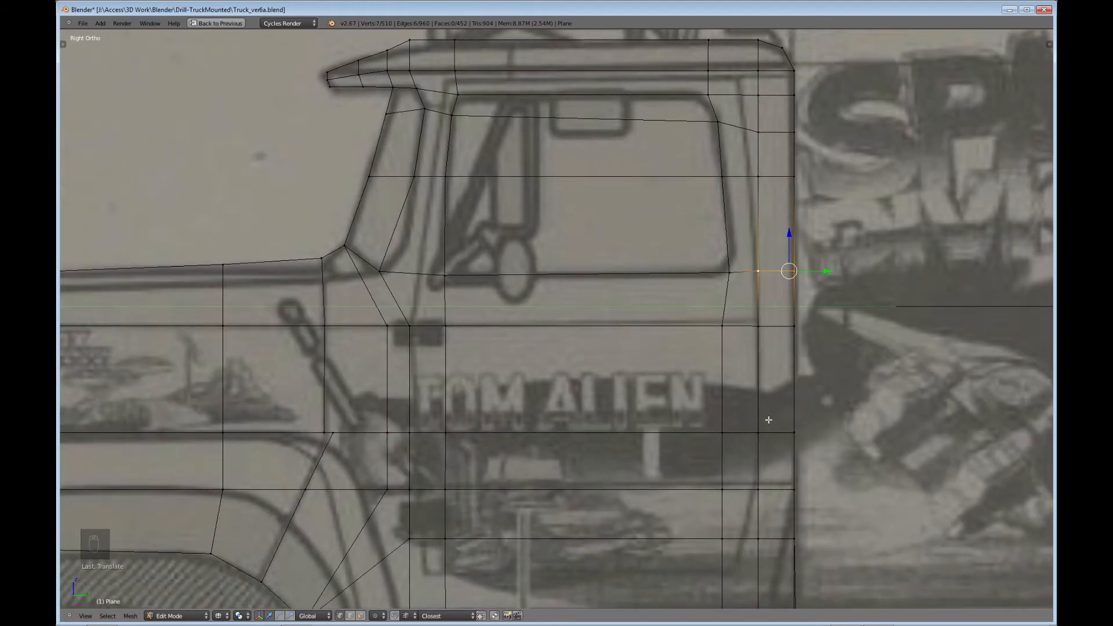
pyautogui.keyDown('shift'); pyautogui.moveTo(752, 286); pyautogui.dragTo(752, 293, button='middle'); pyautogui.keyUp('shift')
pyautogui.keyDown('shift'); pyautogui.moveTo(728, 203); pyautogui.dragTo(708, 323, button='middle'); pyautogui.keyUp('shift')
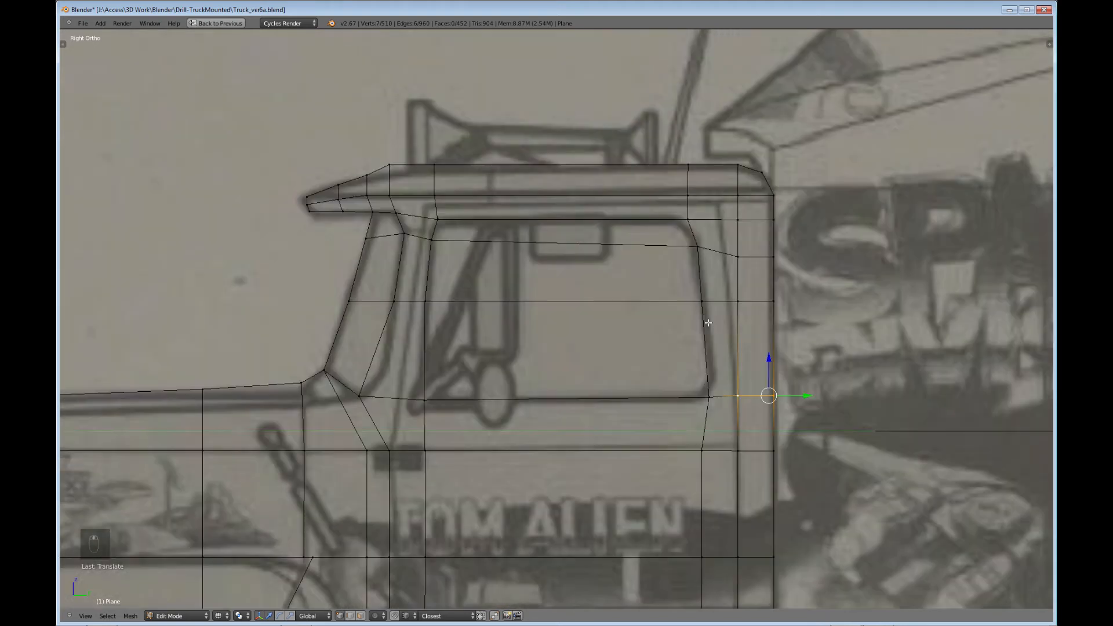
pyautogui.rightClick(738, 169)
pyautogui.press('b')
pyautogui.moveTo(729, 155); pyautogui.dragTo(754, 326)
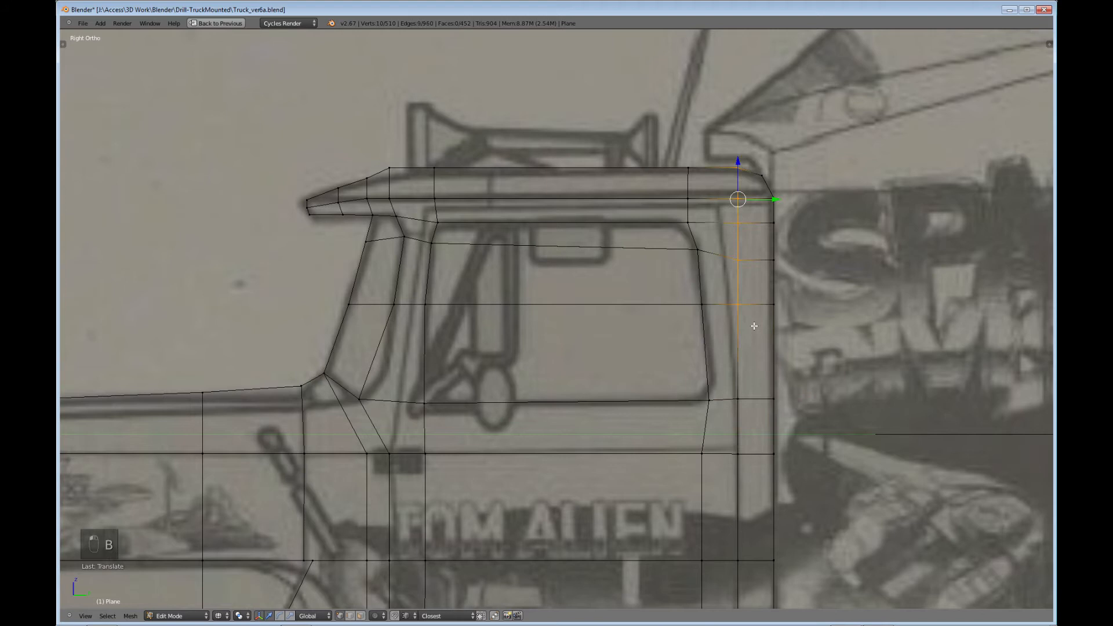
pyautogui.press('g')
pyautogui.press('y')
pyautogui.click(765, 201)
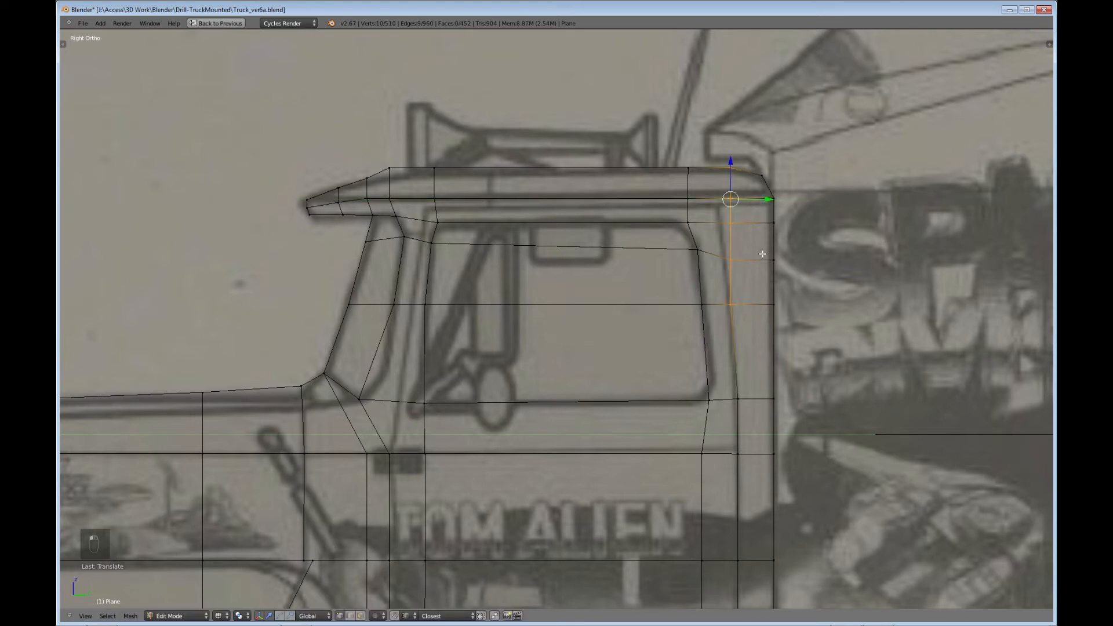
# Step: Slant the column behind the door window along the door's rear edge by moving progressively fewer upper vertices further forward
pyautogui.press('c')
pyautogui.middleClick(720, 296)
pyautogui.rightClick(720, 296)
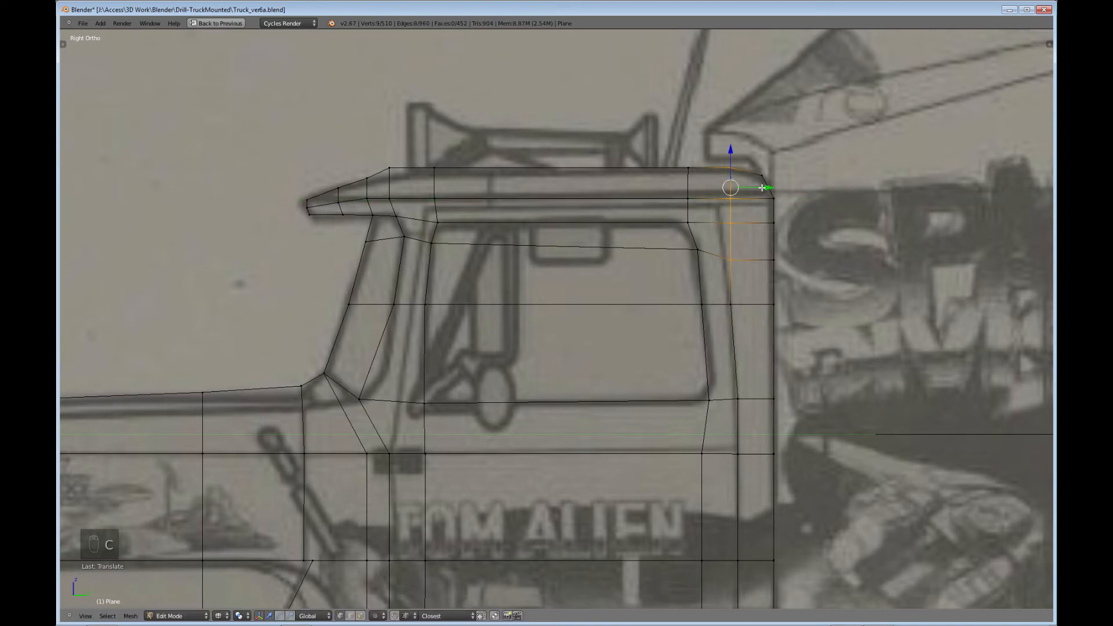
pyautogui.moveTo(762, 187); pyautogui.dragTo(756, 183)
pyautogui.press('c')
pyautogui.middleClick(735, 288)
pyautogui.rightClick(735, 288)
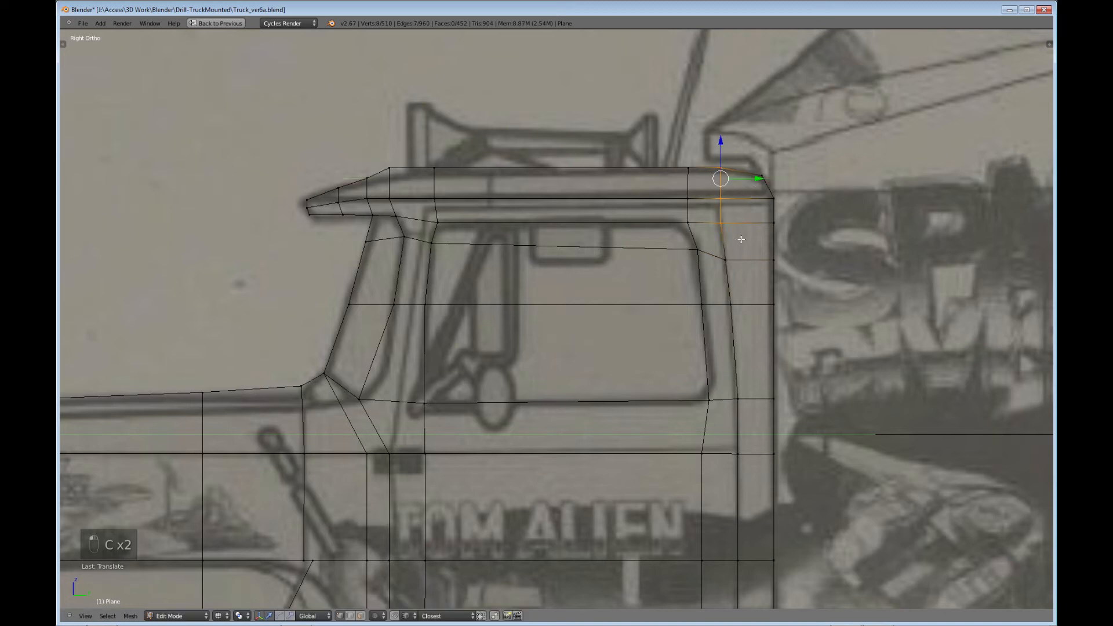
pyautogui.press('c')
pyautogui.middleClick(720, 227)
pyautogui.rightClick(720, 228)
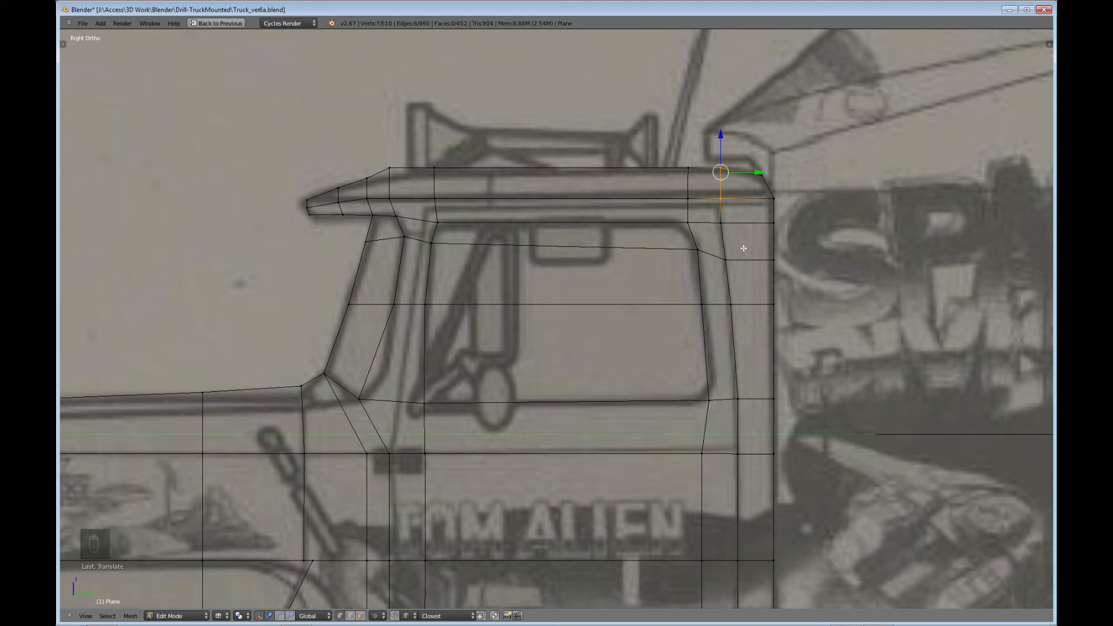
pyautogui.moveTo(756, 172); pyautogui.dragTo(753, 172)
# Step: Raise the rear vertices of the roof-seam row slightly to follow the roof line in the reference
pyautogui.rightClick(687, 193)
pyautogui.press('b')
pyautogui.moveTo(665, 208); pyautogui.dragTo(756, 166)
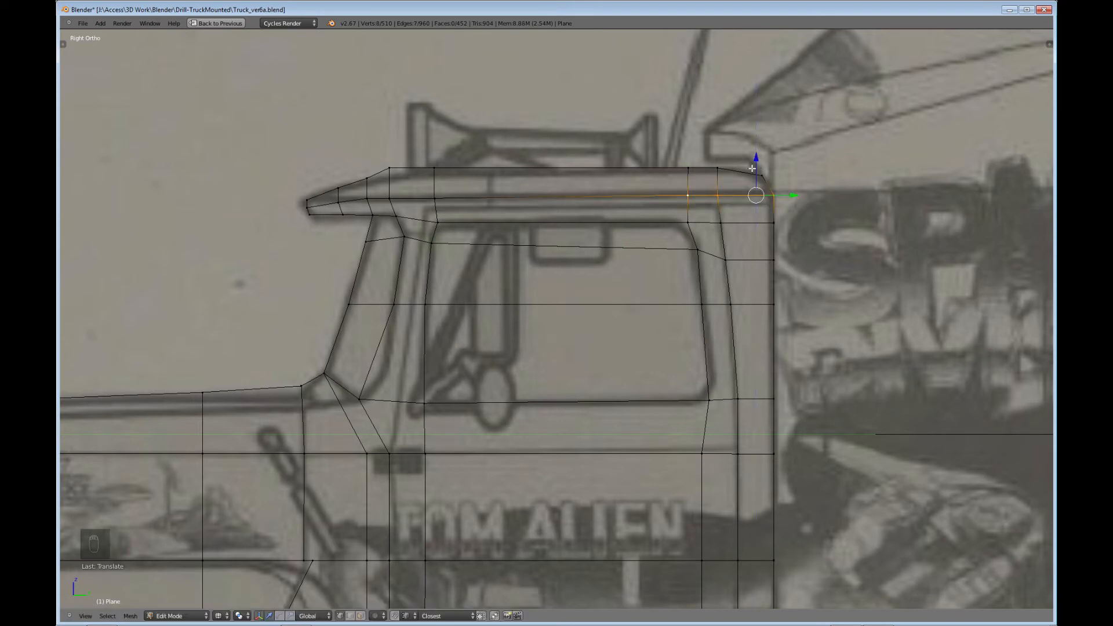
# Step: Add a horizontal loop cut between the roof seam and the door window's top edge, slid upward toward the seam
pyautogui.hotkey('ctrl', 'r')
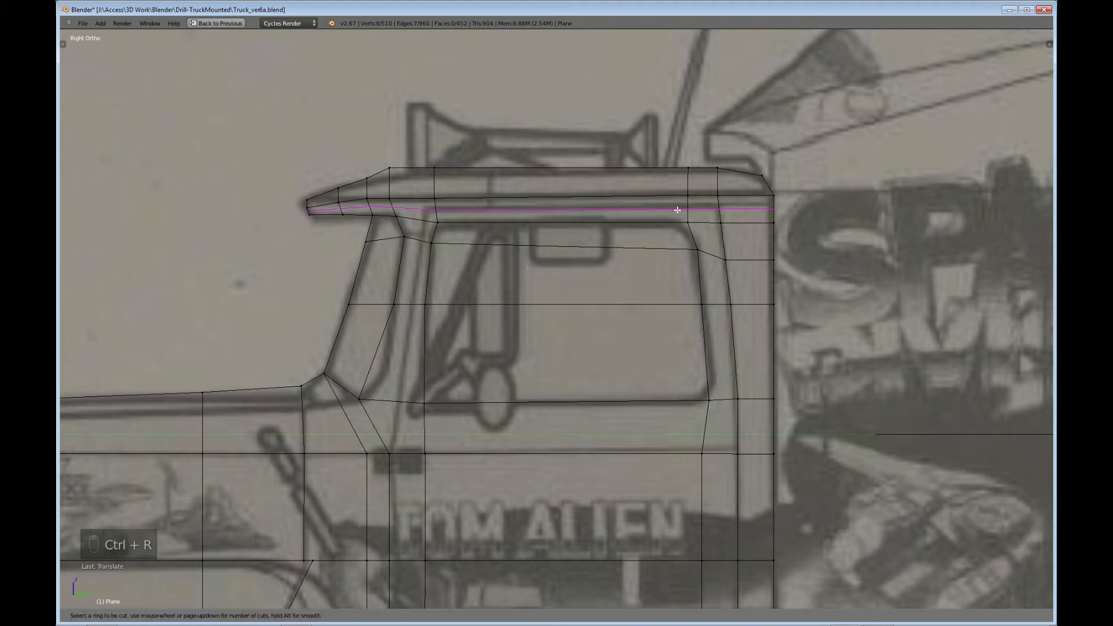
pyautogui.click(774, 211)
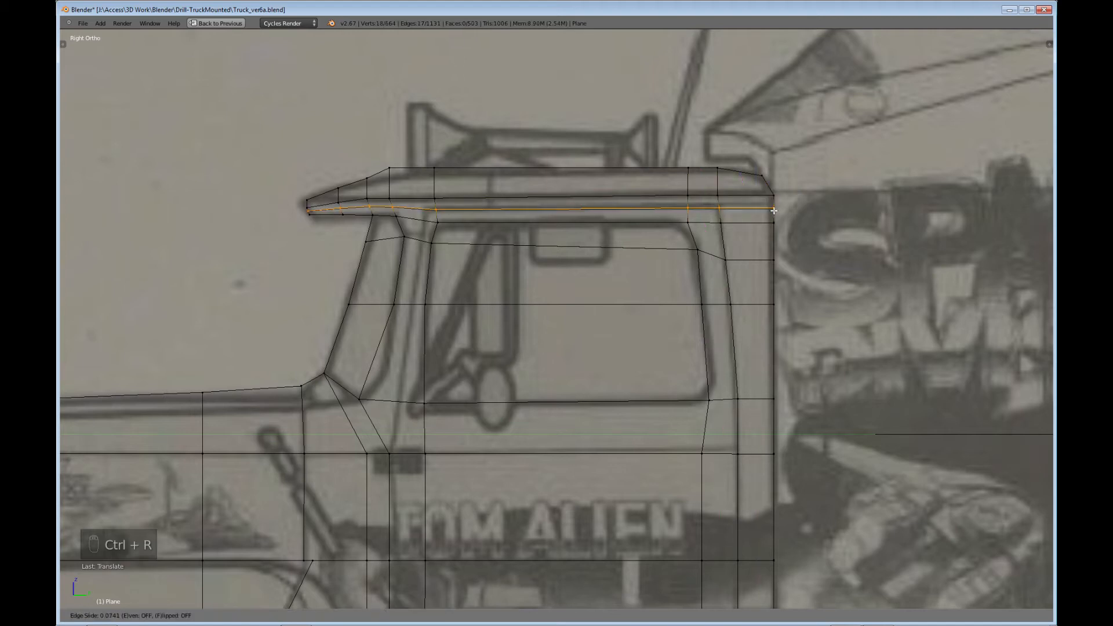
pyautogui.click(773, 208)
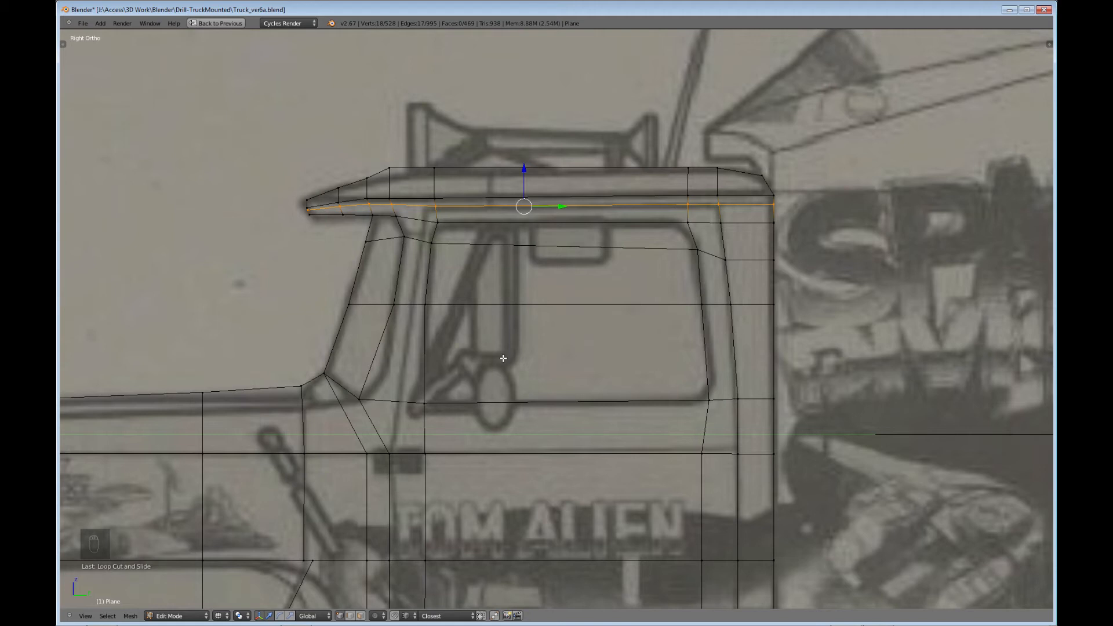
# Step: Move two vertices of the lower door's rear edge column forward to follow the door's slanted lower rear outline
pyautogui.keyDown('shift'); pyautogui.moveTo(724, 465); pyautogui.dragTo(719, 188, button='middle'); pyautogui.keyUp('shift')
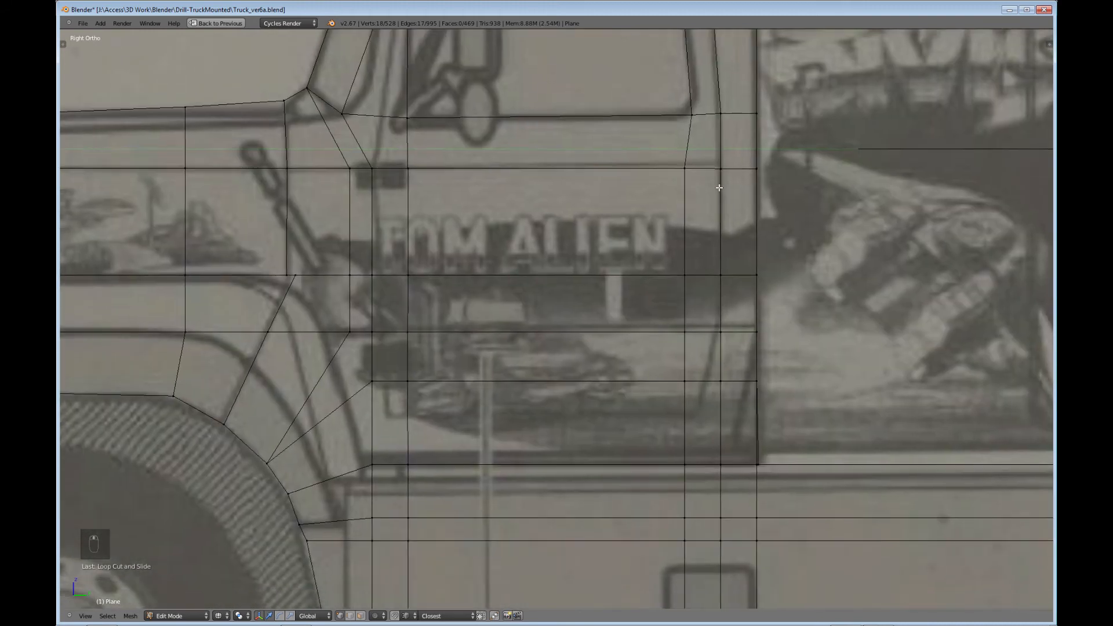
pyautogui.rightClick(720, 335)
pyautogui.moveTo(739, 332); pyautogui.dragTo(735, 331)
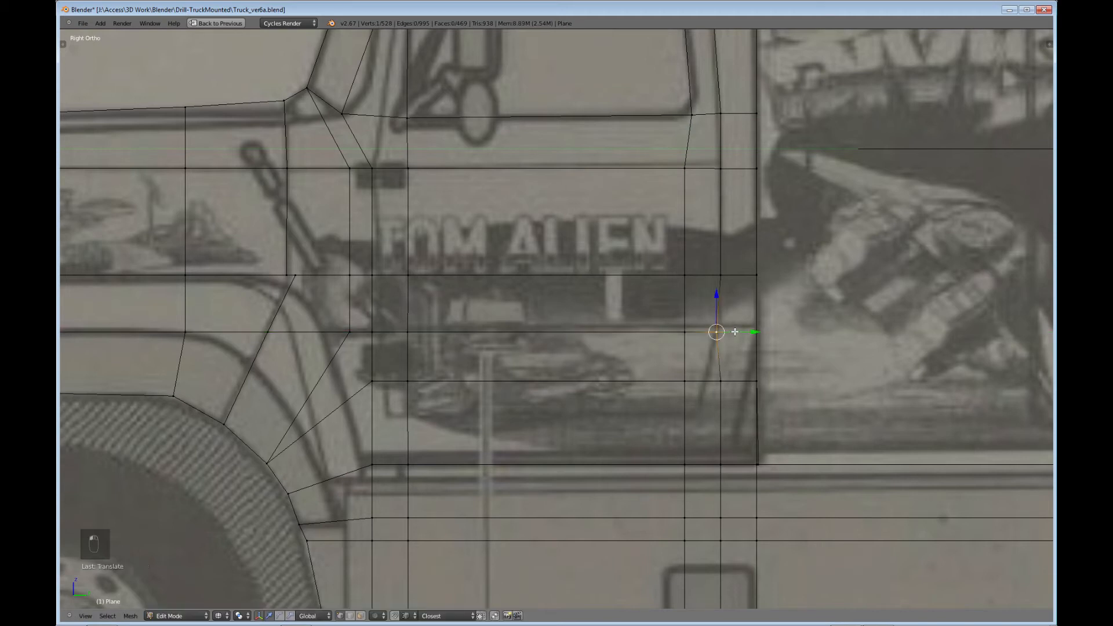
pyautogui.rightClick(745, 381)
pyautogui.moveTo(748, 381); pyautogui.dragTo(734, 381)
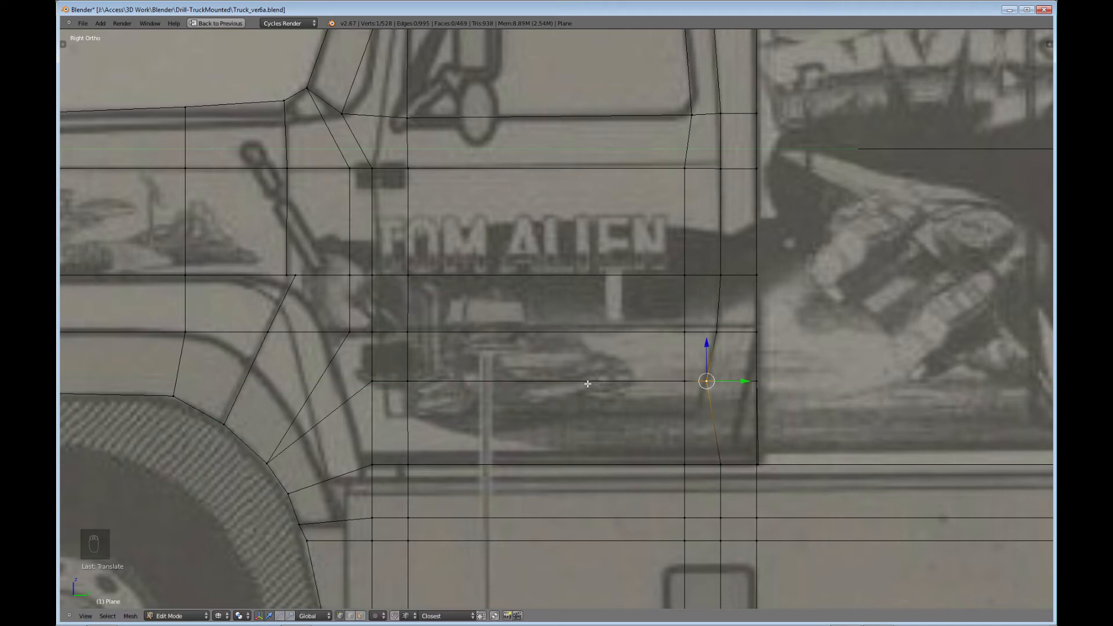
# Step: Lower the horizontal vertex row crossing the lower door by about 0.105, from the door's front through the cab's rear edge
pyautogui.rightClick(371, 386)
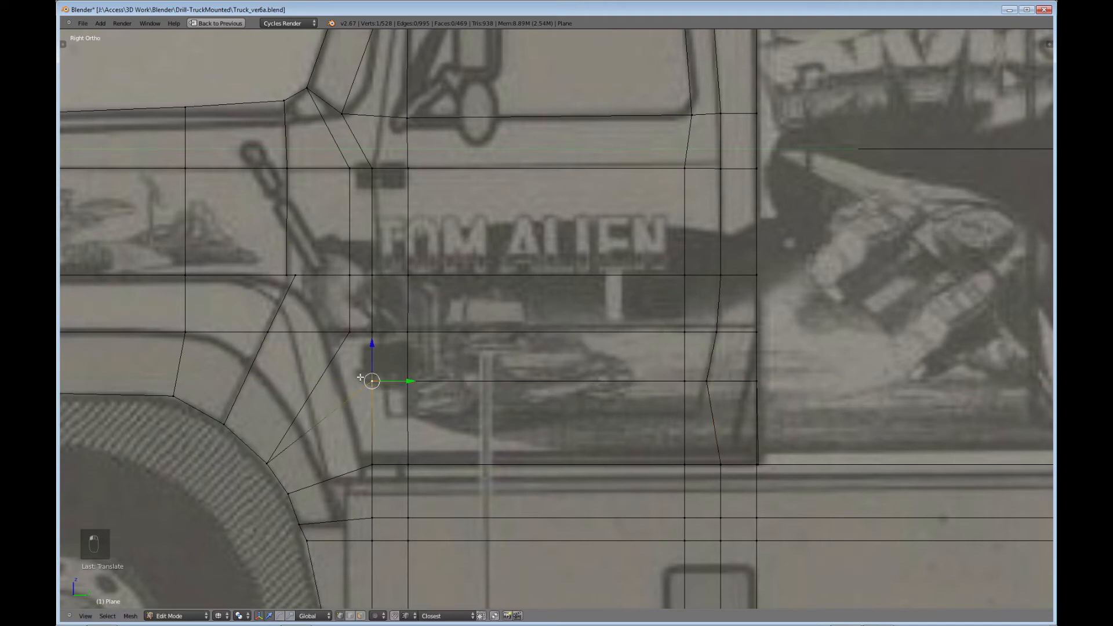
pyautogui.press('b')
pyautogui.moveTo(354, 374); pyautogui.dragTo(776, 402)
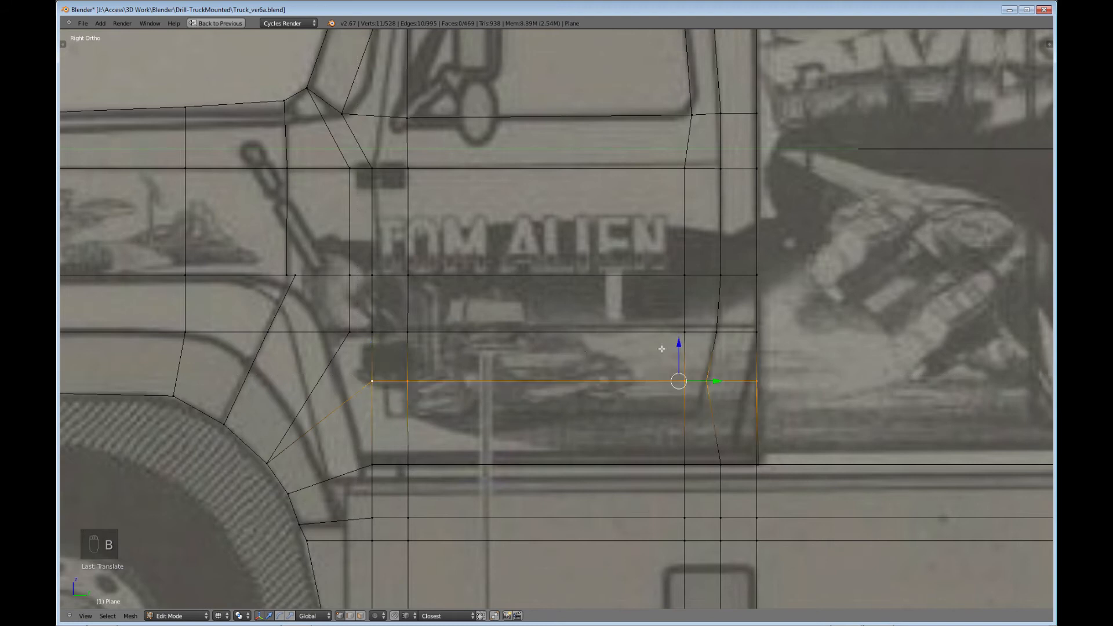
pyautogui.press('g')
pyautogui.press('z')
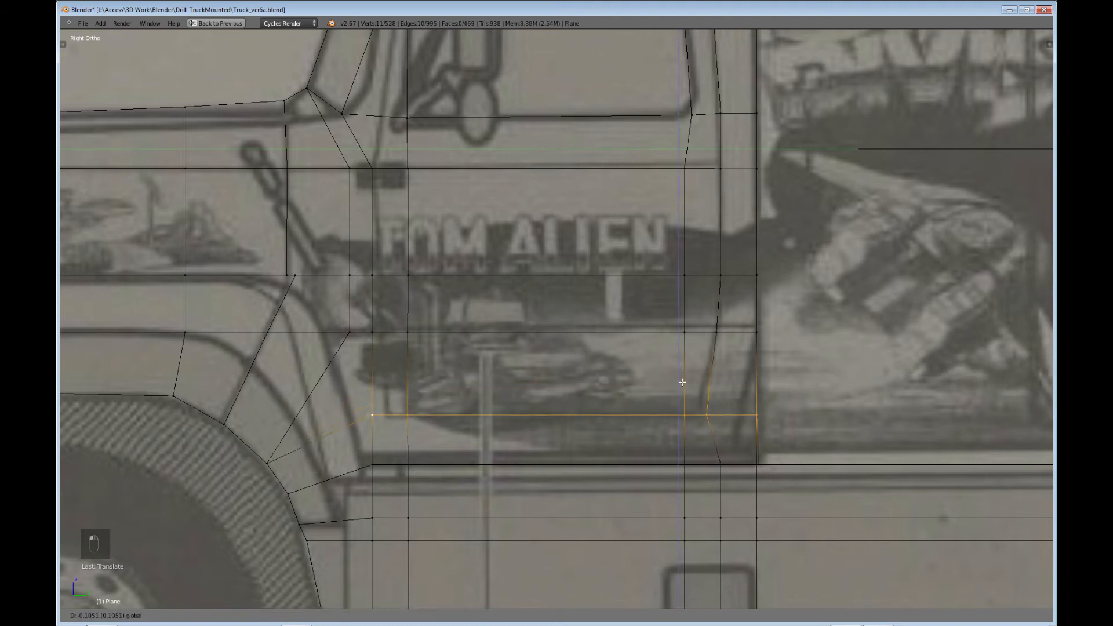
pyautogui.click(682, 383)
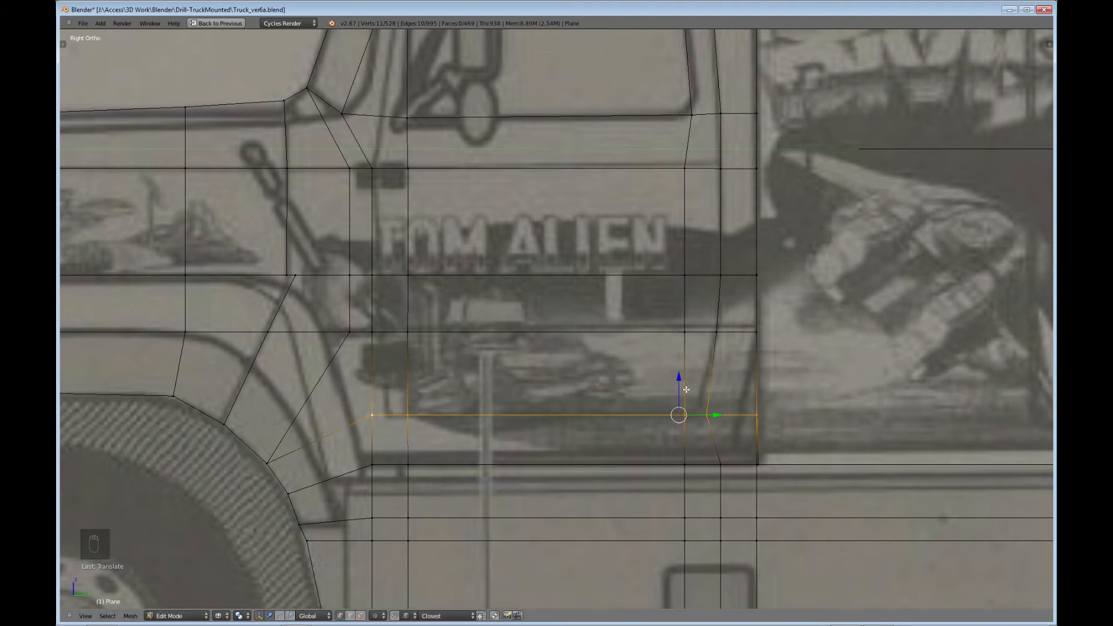
# Step: Move the two rear door-edge vertices of the lowered row forward to follow the door's slanted rear outline
pyautogui.rightClick(710, 417)
pyautogui.press('b')
pyautogui.moveTo(723, 433); pyautogui.dragTo(675, 401)
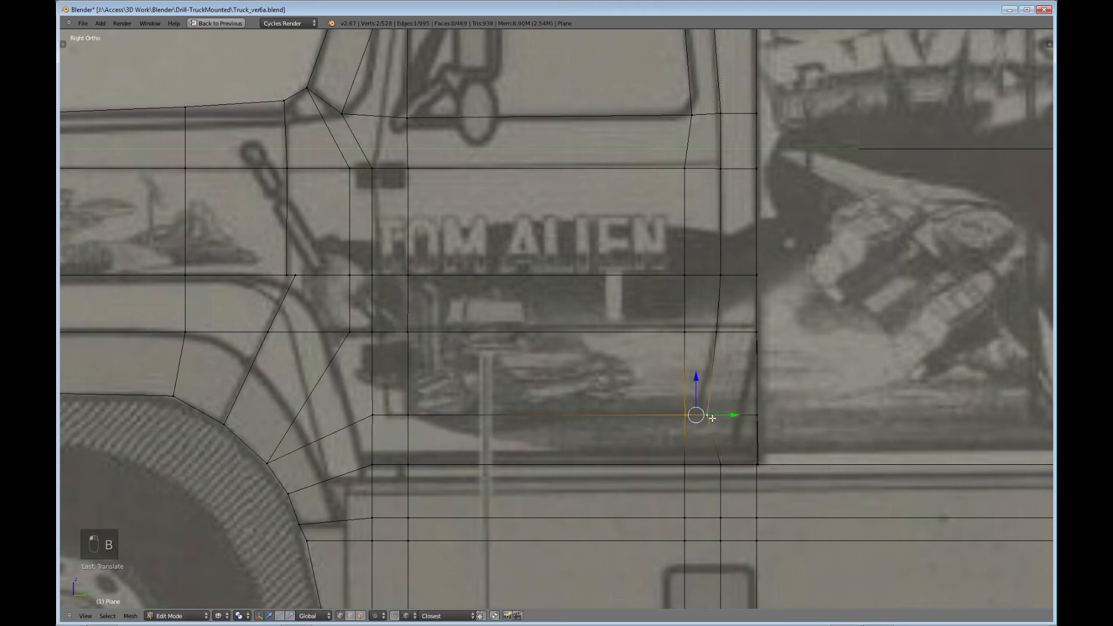
pyautogui.press('g')
pyautogui.press('y')
pyautogui.click(713, 417)
# Step: Move the two rear door-edge vertices on the cab's bottom line slightly forward
pyautogui.rightClick(720, 464)
pyautogui.press('b')
pyautogui.moveTo(732, 479); pyautogui.dragTo(666, 455)
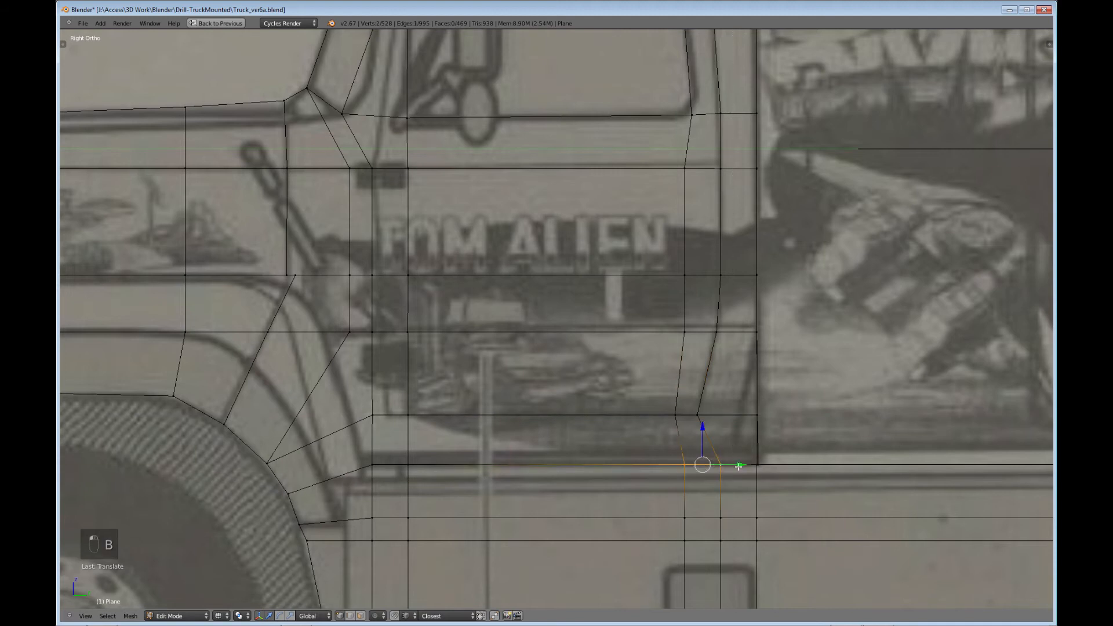
pyautogui.press('g')
pyautogui.press('y')
pyautogui.click(728, 466)
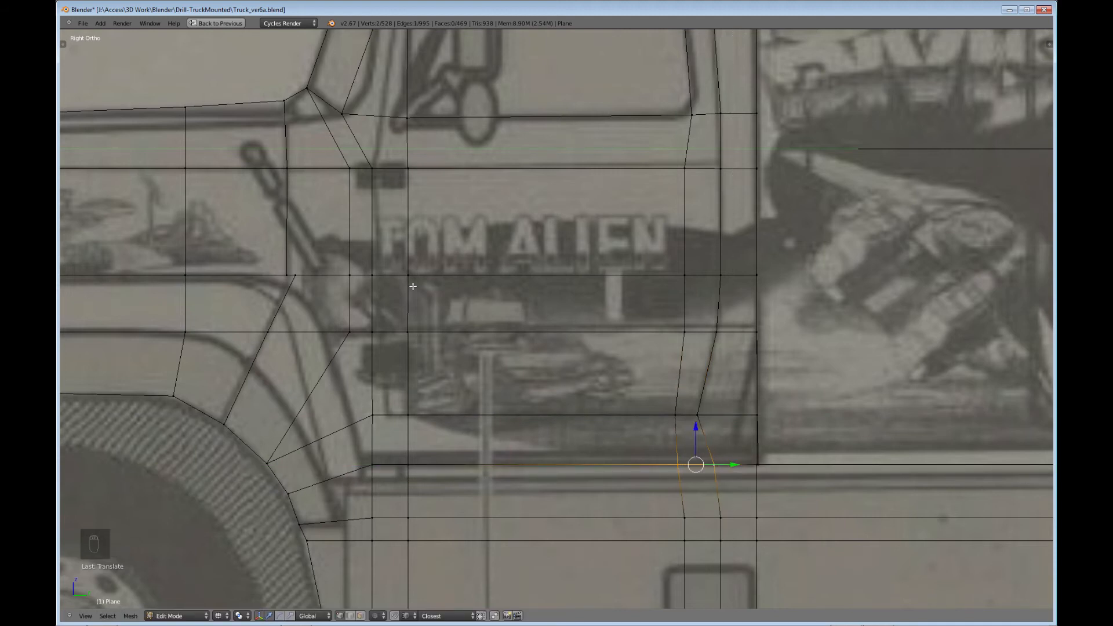
# Step: Shift the two vertical vertex columns between fender and door forward, along with the vertex at the fender's upper rear corner
pyautogui.keyDown('shift'); pyautogui.moveTo(410, 286); pyautogui.dragTo(551, 337, button='middle'); pyautogui.keyUp('shift')
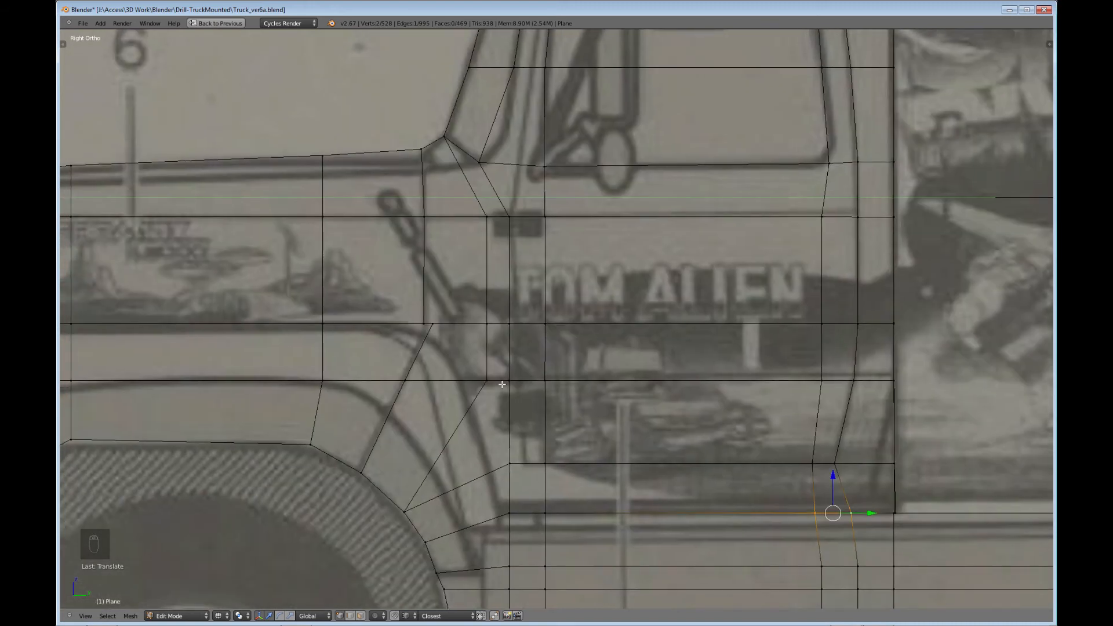
pyautogui.rightClick(484, 377)
pyautogui.press('b')
pyautogui.moveTo(475, 207); pyautogui.dragTo(528, 422)
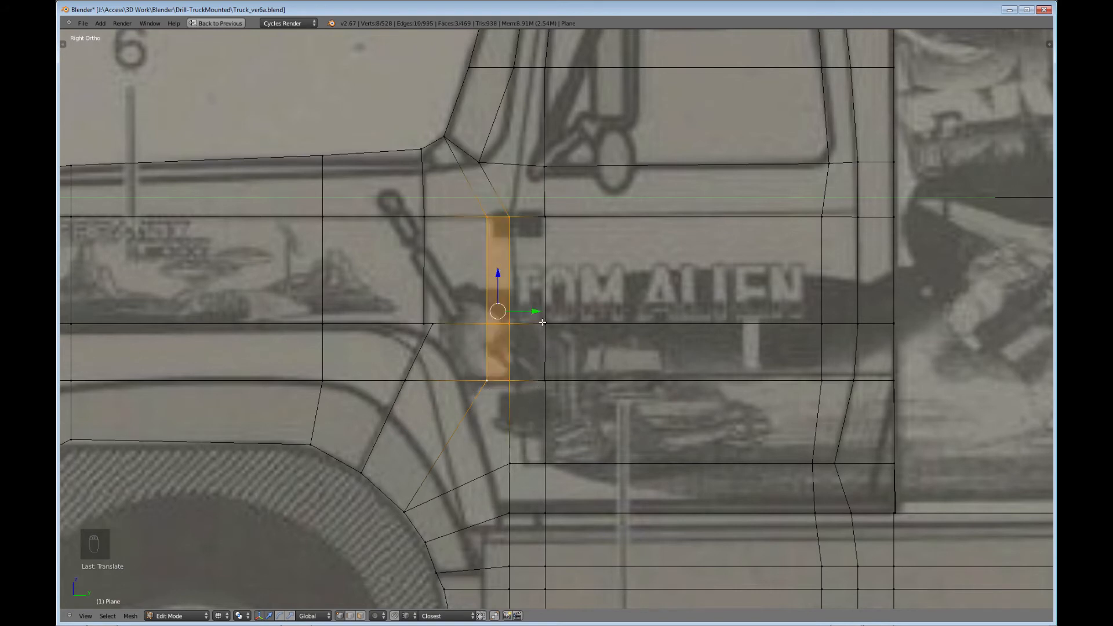
pyautogui.moveTo(536, 312); pyautogui.dragTo(512, 315)
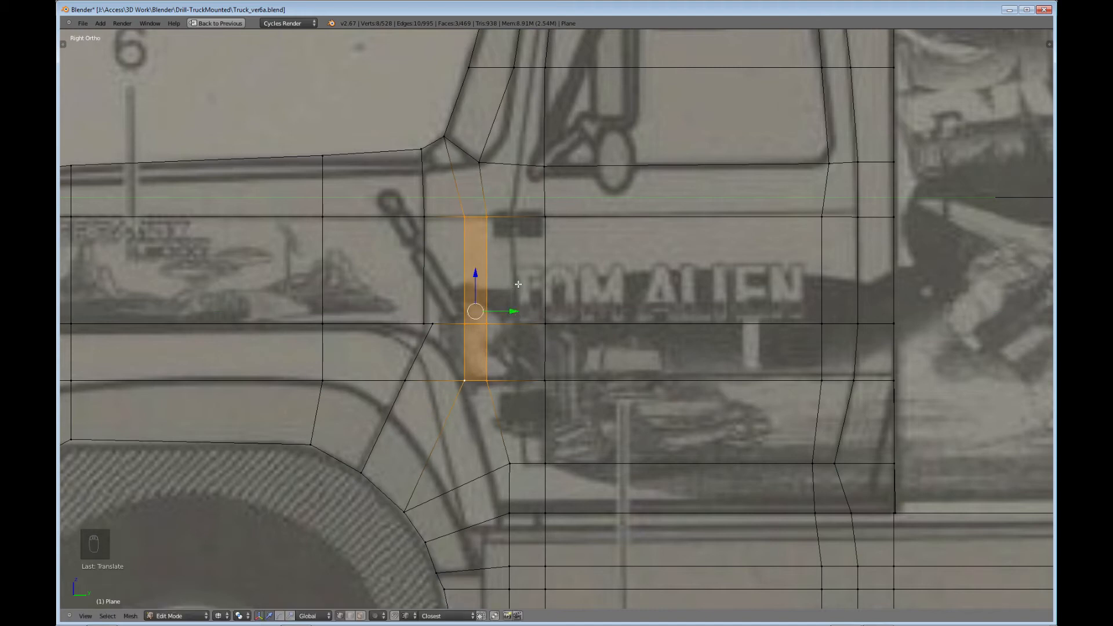
pyautogui.rightClick(432, 324)
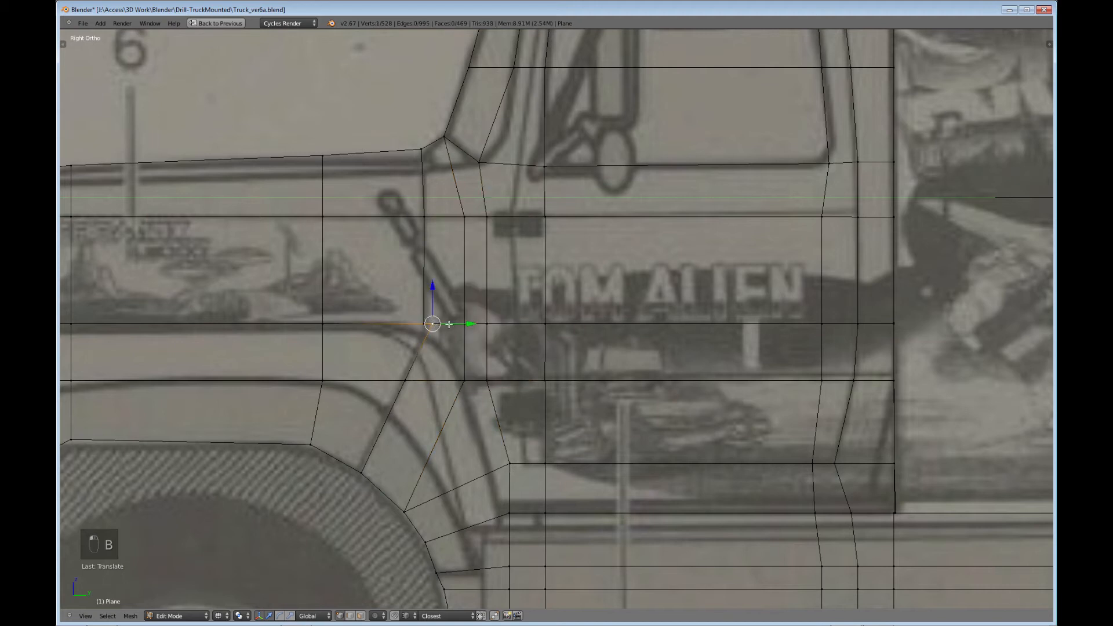
pyautogui.moveTo(448, 324); pyautogui.dragTo(440, 324)
# Step: Add a vertical loop cut just ahead of the door window, slid slightly rearward onto the door's front outline
pyautogui.keyDown('shift'); pyautogui.moveTo(524, 251); pyautogui.dragTo(475, 268, button='middle'); pyautogui.keyUp('shift')
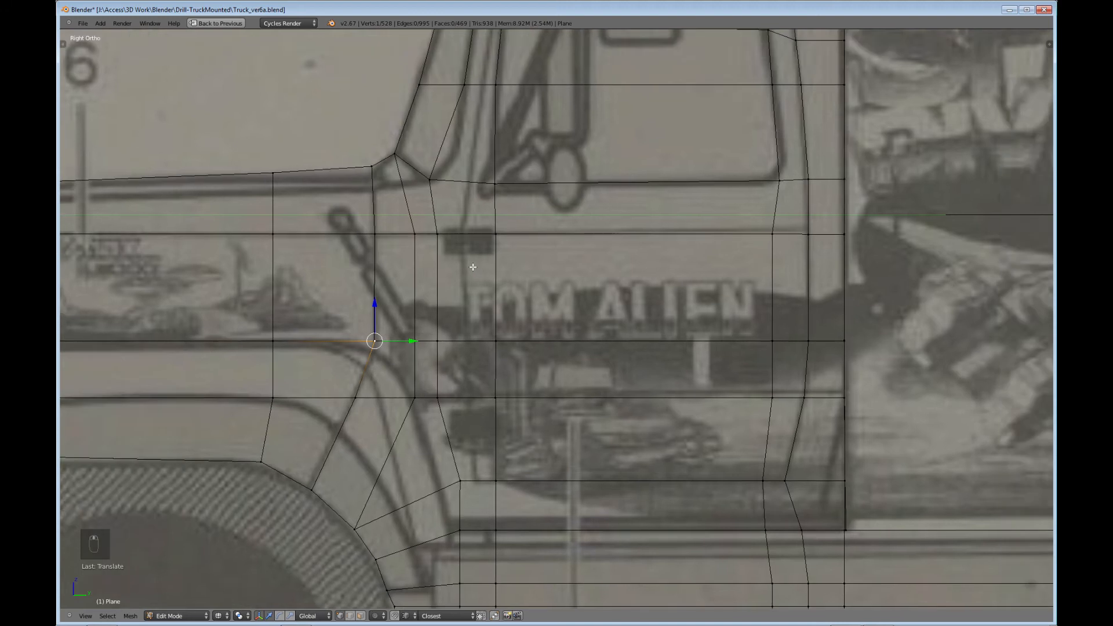
pyautogui.keyDown('shift'); pyautogui.moveTo(479, 214); pyautogui.dragTo(484, 297, button='middle'); pyautogui.keyUp('shift')
pyautogui.hotkey('ctrl', 'r')
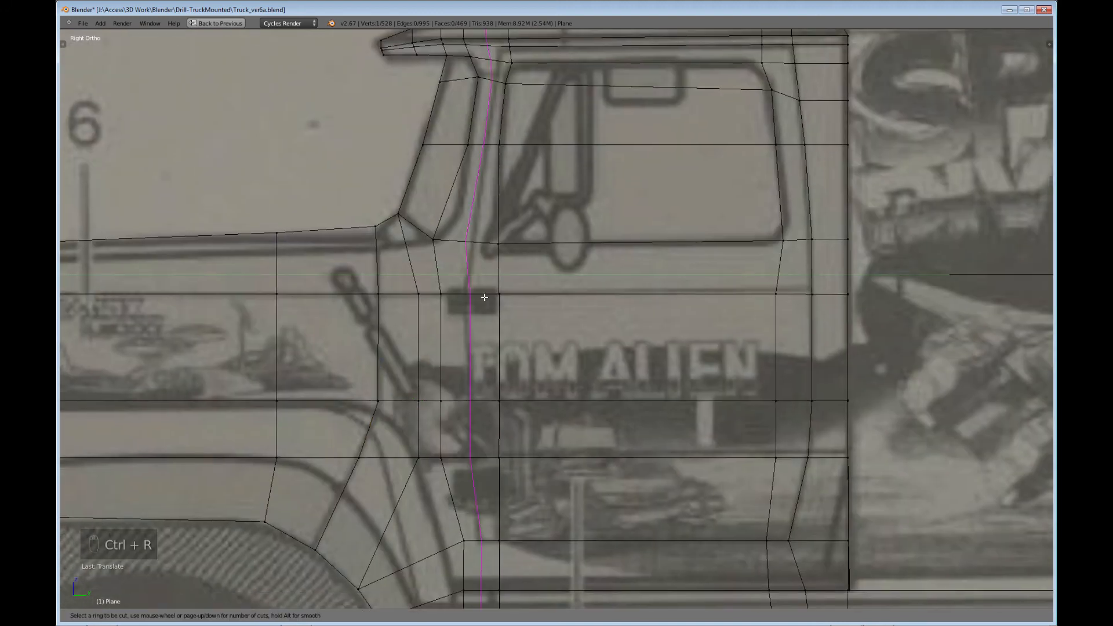
pyautogui.click(484, 297)
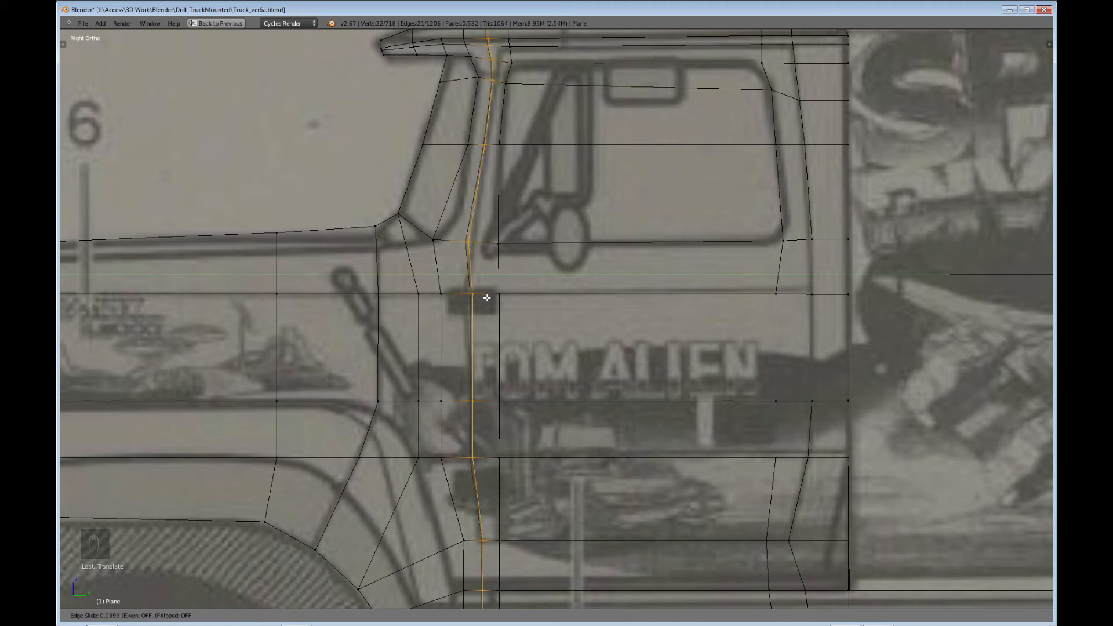
pyautogui.click(486, 297)
# Step: Move the new loop's vertices from the roof top down to the door window's top edge rearward by about 0.0135
pyautogui.keyDown('shift'); pyautogui.scroll(5, 484, 302); pyautogui.keyUp('shift')
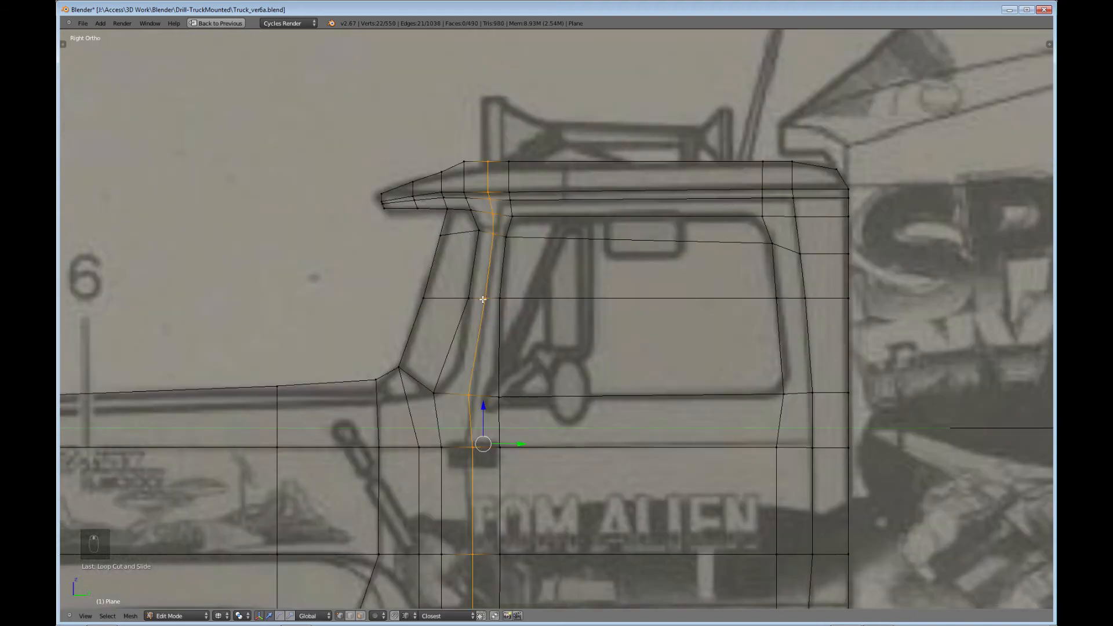
pyautogui.scroll(2, 484, 309)
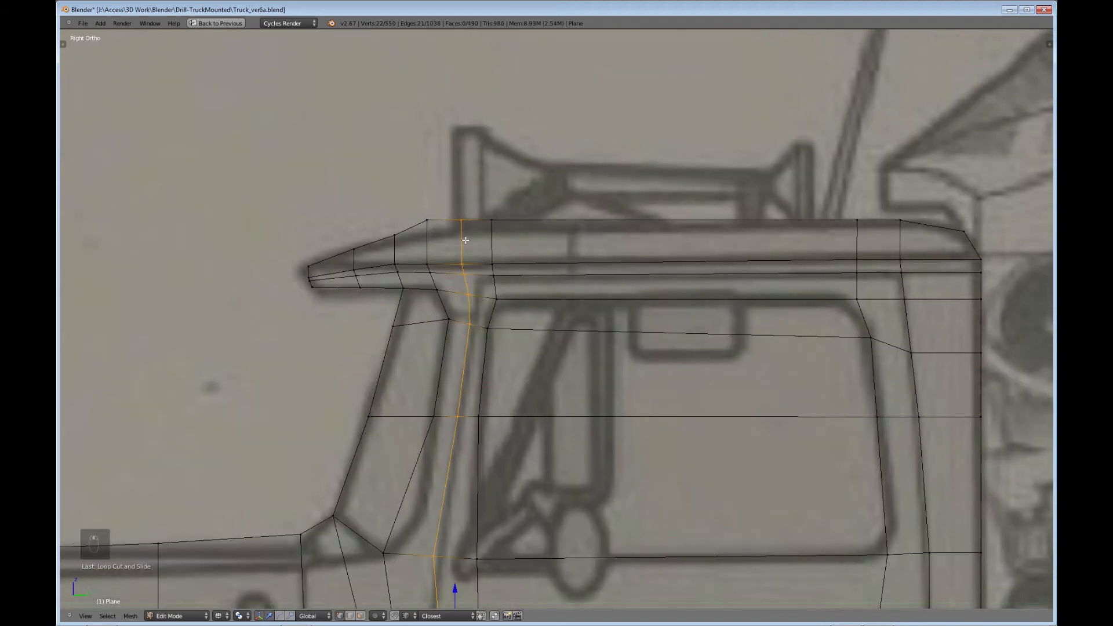
pyautogui.rightClick(462, 220)
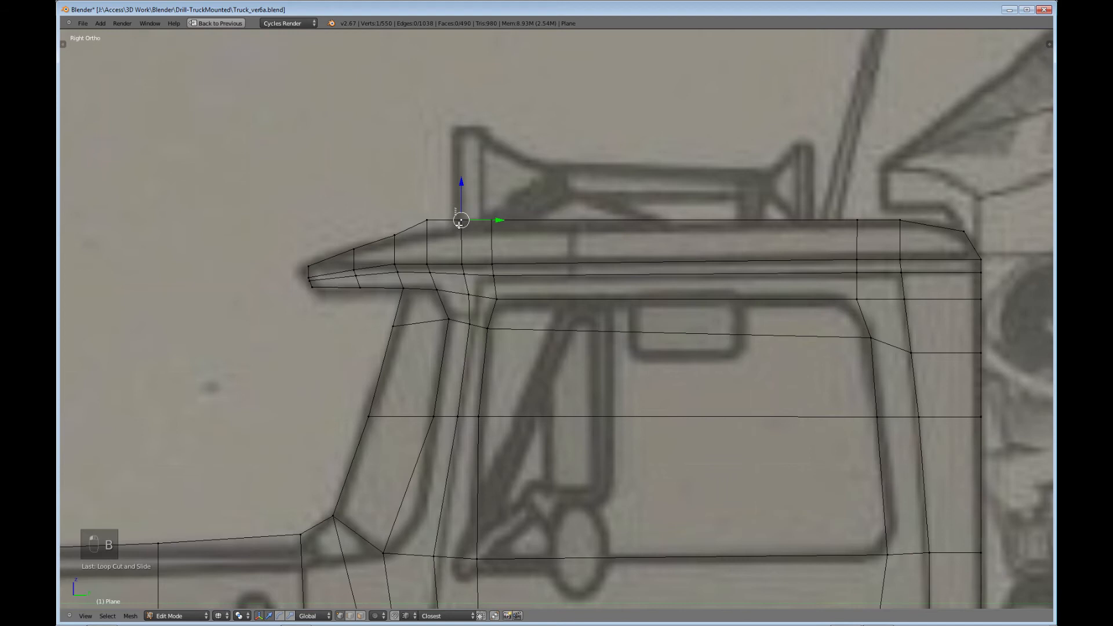
pyautogui.moveTo(455, 207); pyautogui.dragTo(482, 307)
pyautogui.press('g')
pyautogui.press('y')
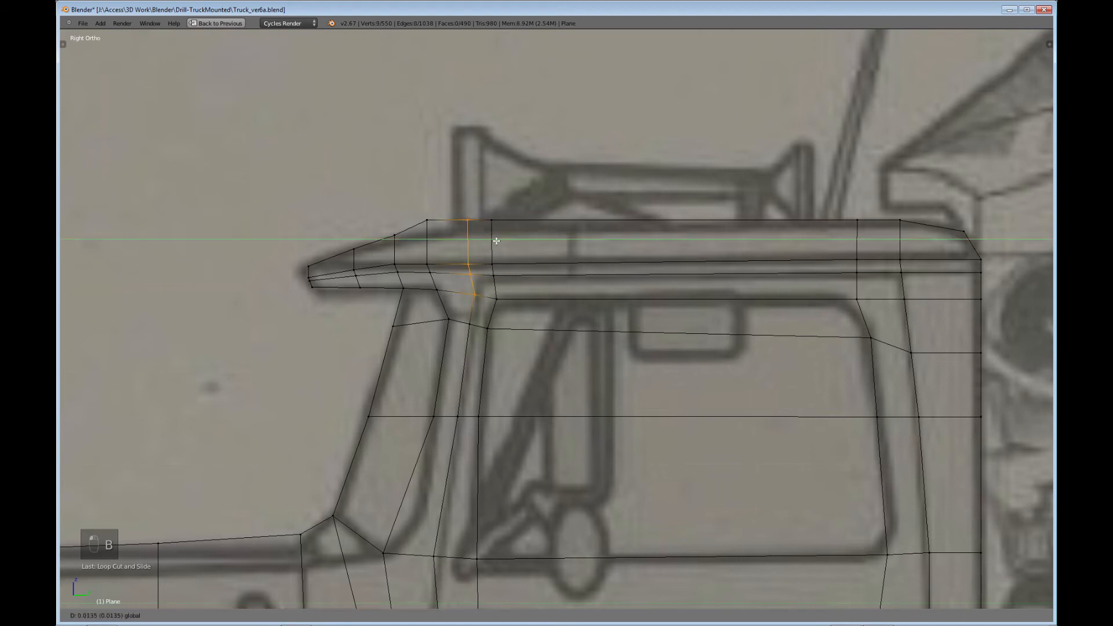
pyautogui.click(496, 241)
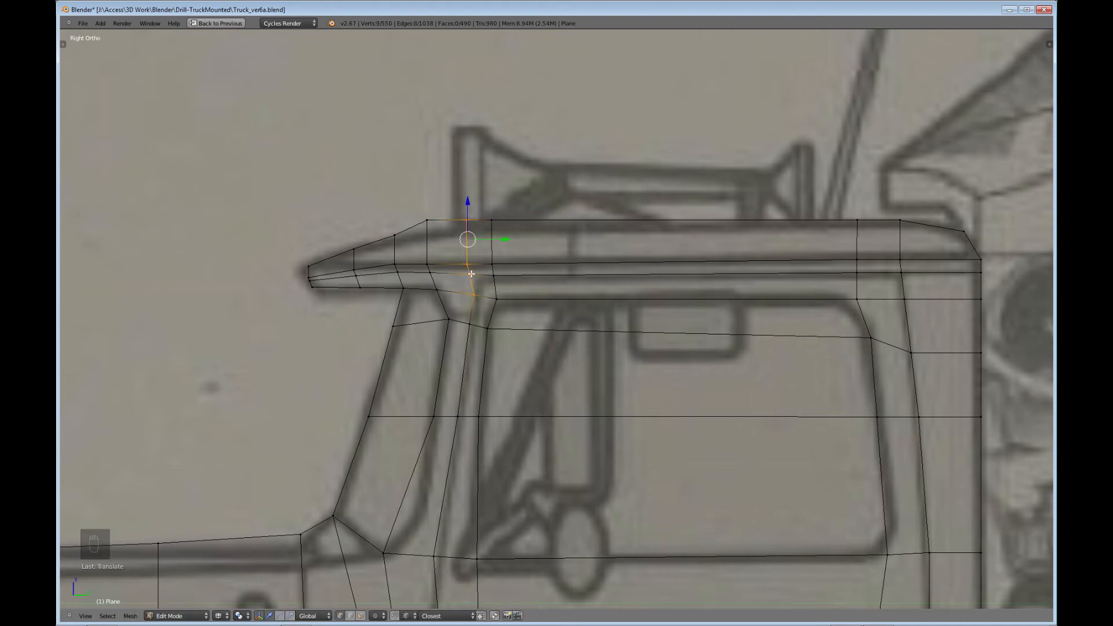
# Step: Exclude the loop's window-top vertex and move its remaining roof vertices rearward by about 0.011
pyautogui.keyDown('shift'); pyautogui.rightClick(475, 296); pyautogui.keyUp('shift')
pyautogui.press('g')
pyautogui.press('y')
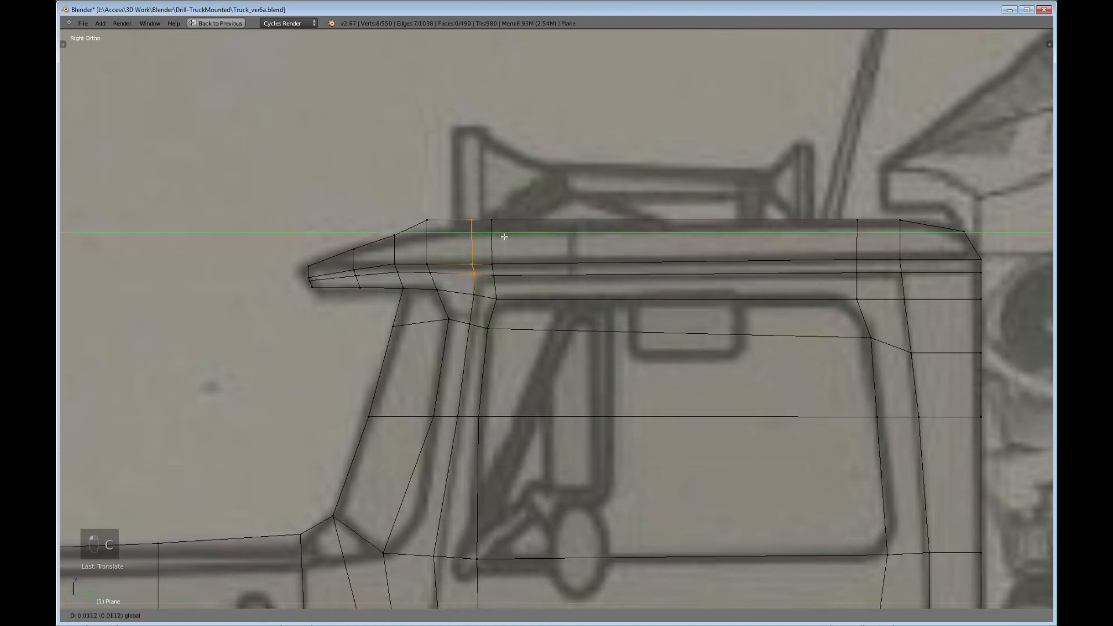
pyautogui.click(504, 237)
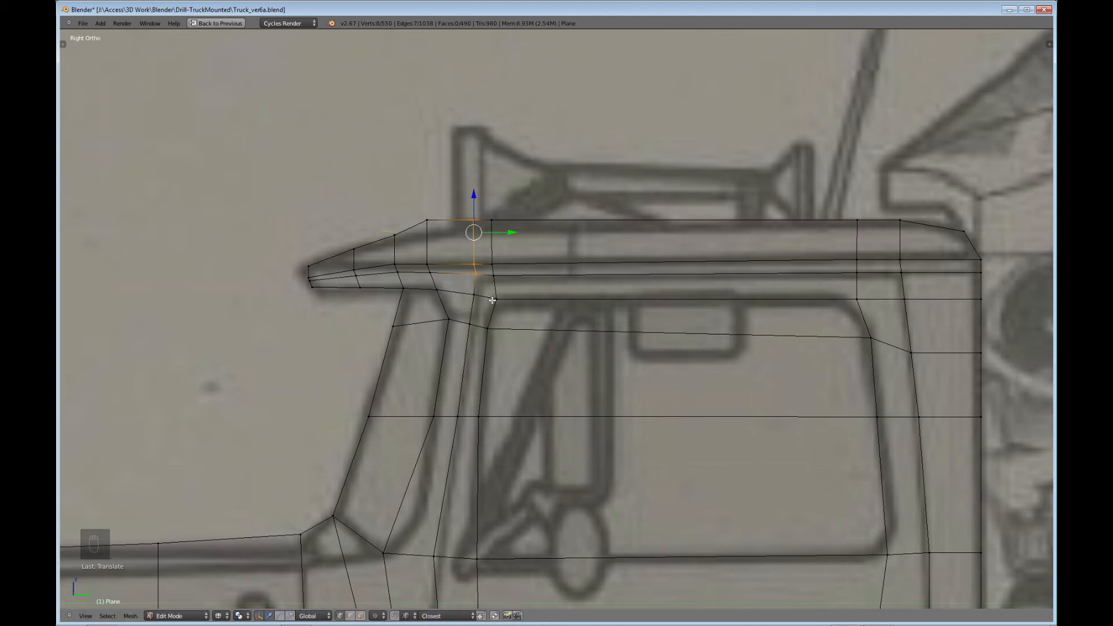
# Step: Shift the door-front loop's window-sill vertex slightly rearward and its vertex on the door's upper trim line forward by about 0.019
pyautogui.scroll(-2, 491, 300)
pyautogui.keyDown('shift'); pyautogui.moveTo(503, 490); pyautogui.dragTo(510, 307, button='middle'); pyautogui.keyUp('shift')
pyautogui.keyDown('shift'); pyautogui.moveTo(499, 347); pyautogui.dragTo(494, 252, button='middle'); pyautogui.keyUp('shift')
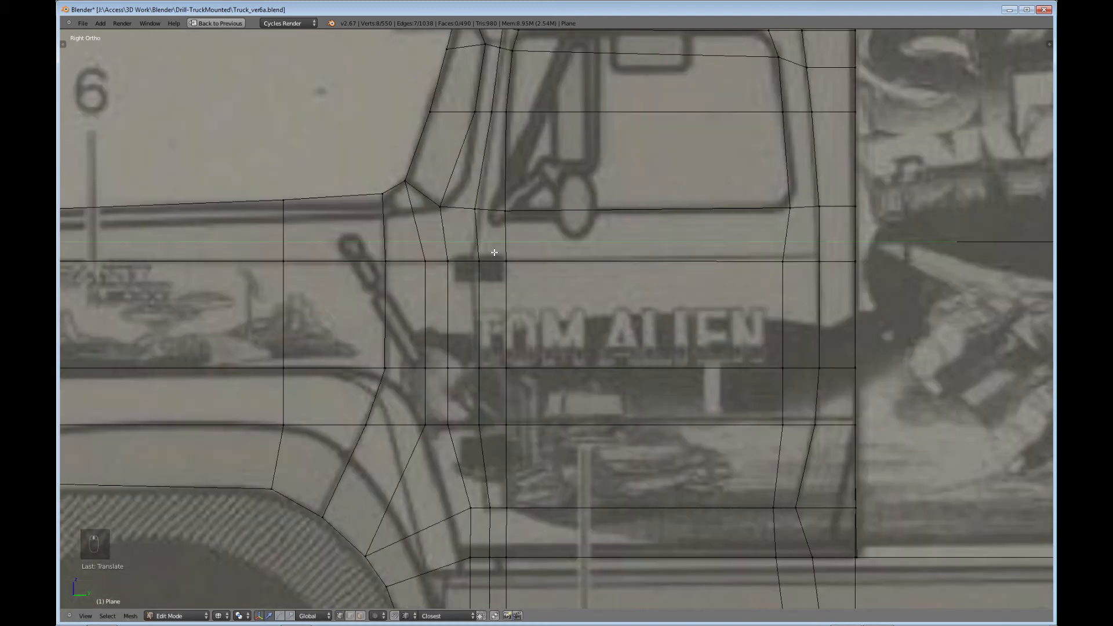
pyautogui.rightClick(477, 214)
pyautogui.press('g')
pyautogui.press('y')
pyautogui.click(496, 210)
pyautogui.rightClick(503, 263)
pyautogui.press('g')
pyautogui.press('y')
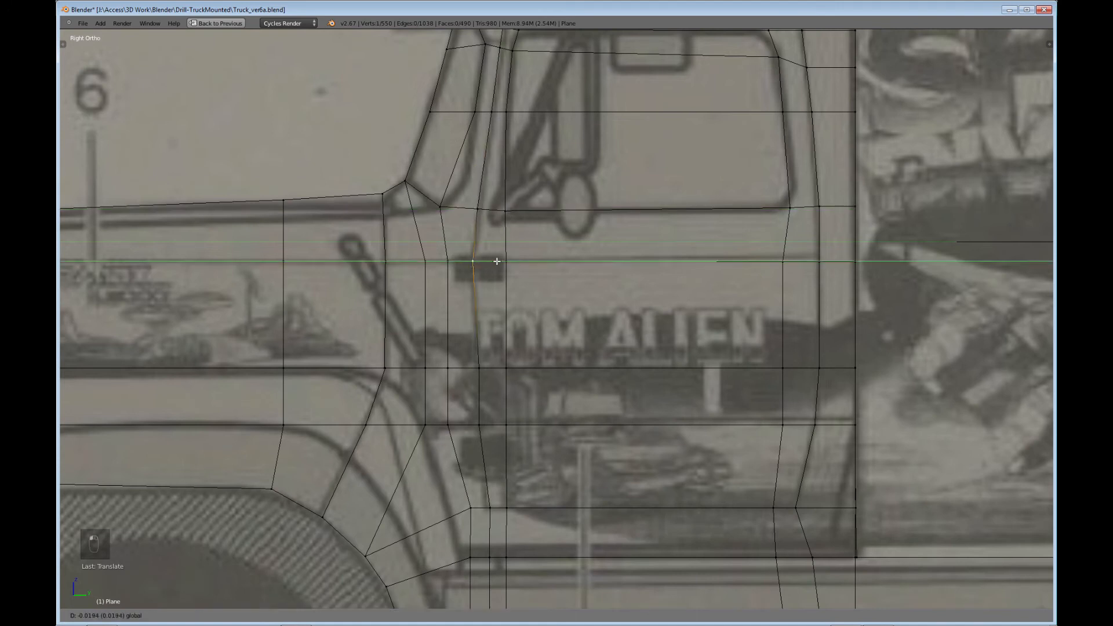
pyautogui.click(497, 261)
# Step: Try moving the door-front loop's vertex level with the fender top forward by about 0.0065, and undo the move
pyautogui.rightClick(478, 367)
pyautogui.press('g')
pyautogui.press('y')
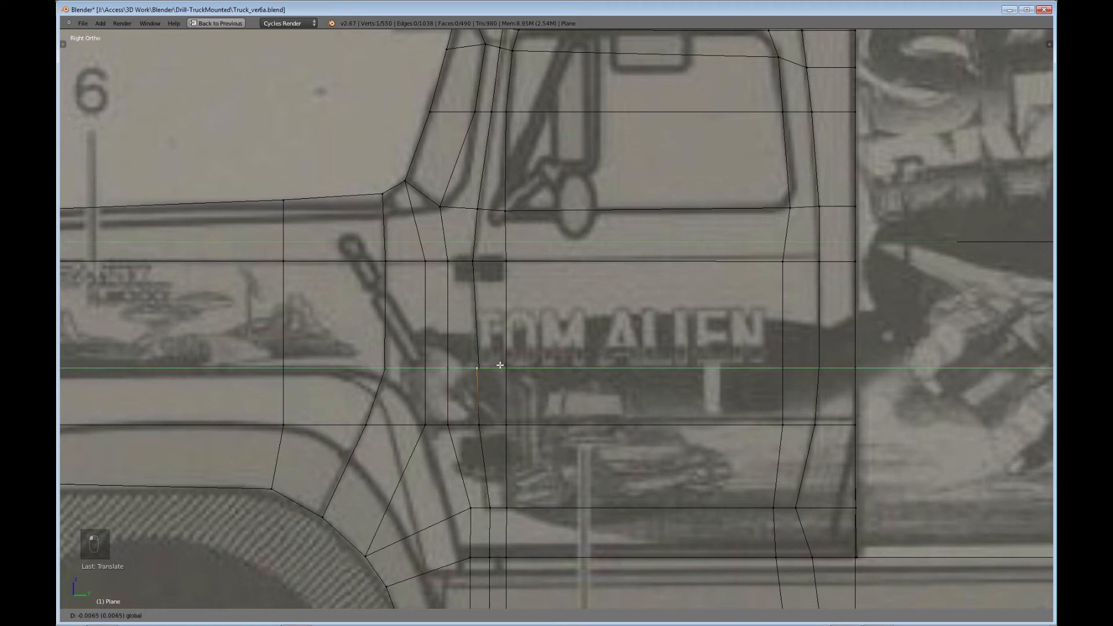
pyautogui.click(499, 365)
pyautogui.hotkey('ctrl', 'x')
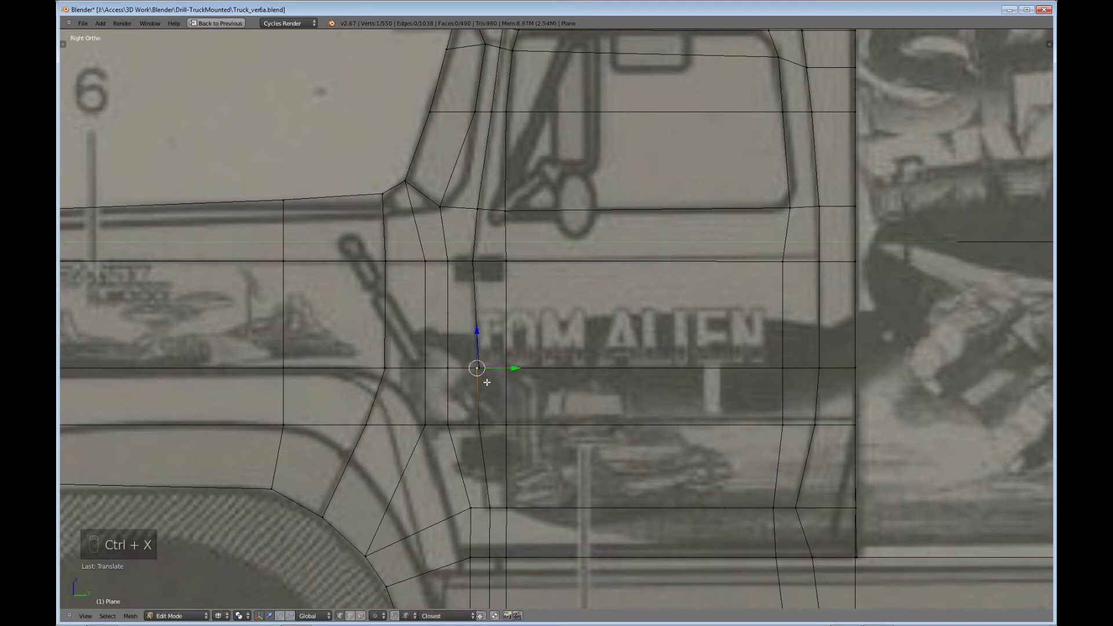
pyautogui.hotkey('ctrl', 'z')
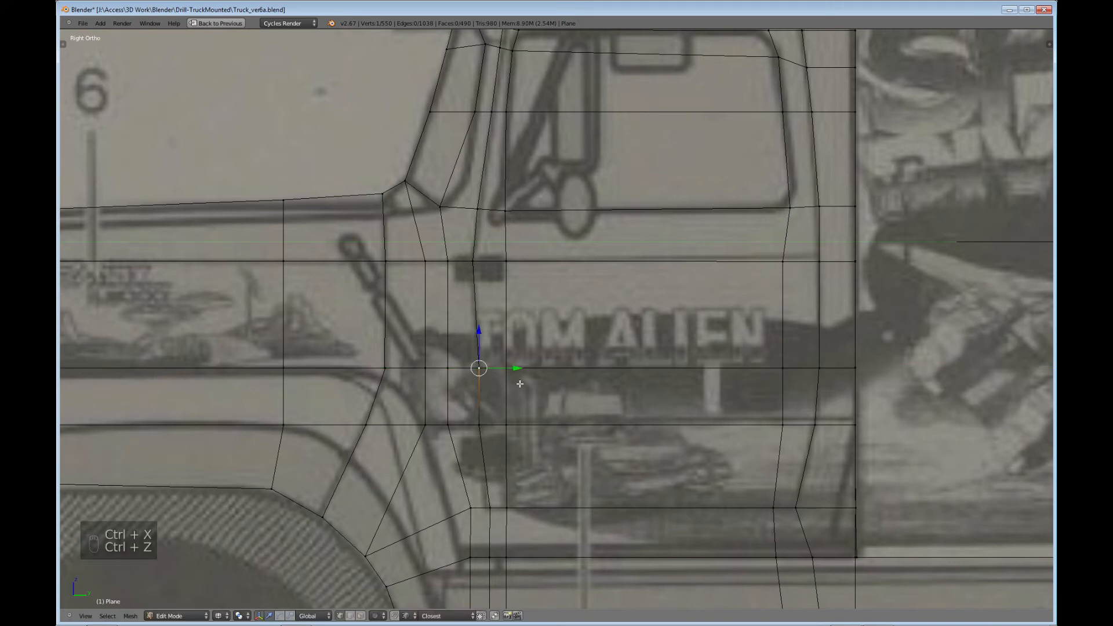
# Step: Inspect the cab and hood mesh from several angles and return to the right side view
pyautogui.moveTo(518, 383); pyautogui.dragTo(420, 456, button='middle')
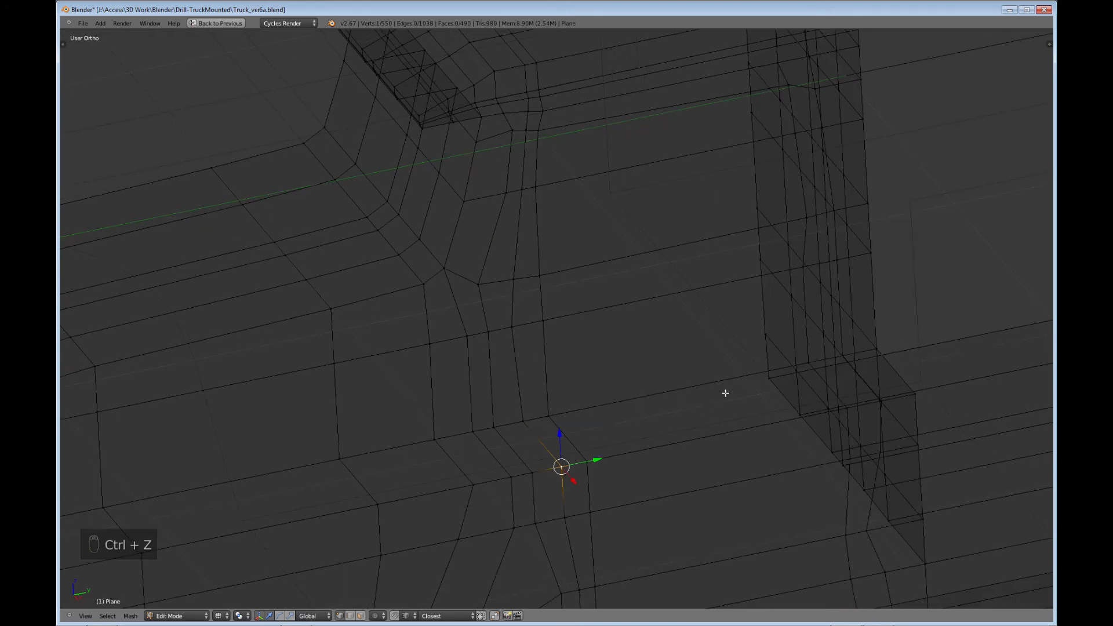
pyautogui.moveTo(748, 390); pyautogui.dragTo(455, 407, button='middle')
pyautogui.moveTo(603, 387); pyautogui.dragTo(611, 406, button='middle')
pyautogui.moveTo(555, 385); pyautogui.dragTo(436, 315, button='middle')
pyautogui.press('KP_1')
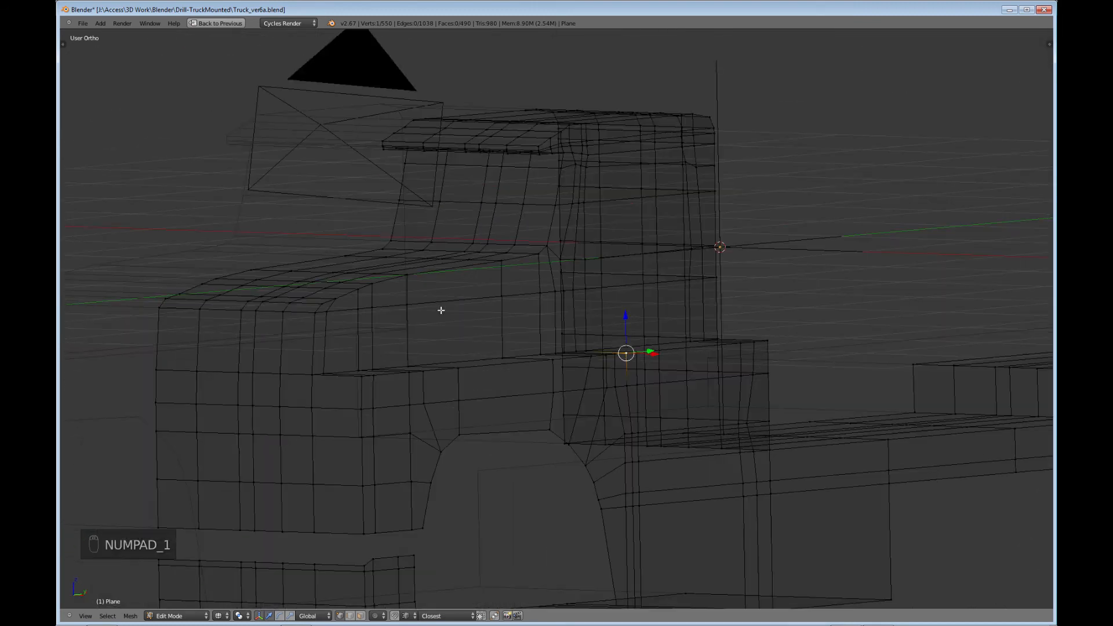
pyautogui.press('KP_3')
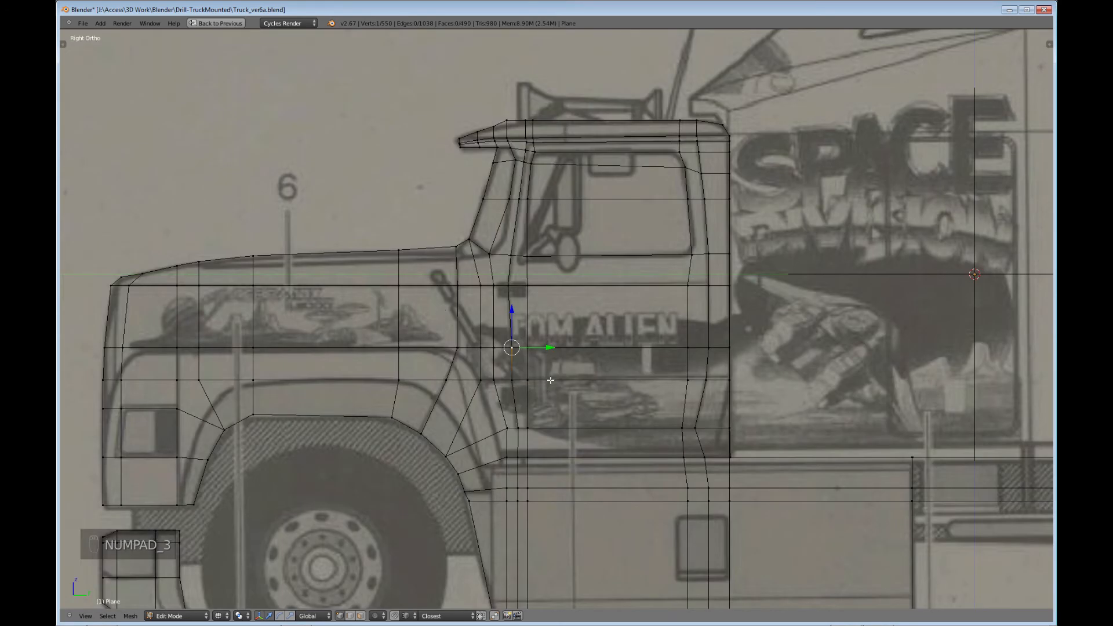
# Step: Move the cab's rear-edge vertices on the lower door row forward to follow the slanted rear outline
pyautogui.scroll(2, 550, 380)
pyautogui.press('a')
pyautogui.keyDown('shift'); pyautogui.moveTo(652, 421); pyautogui.dragTo(480, 334, button='middle'); pyautogui.keyUp('shift')
pyautogui.press('b')
pyautogui.moveTo(619, 380); pyautogui.dragTo(649, 389)
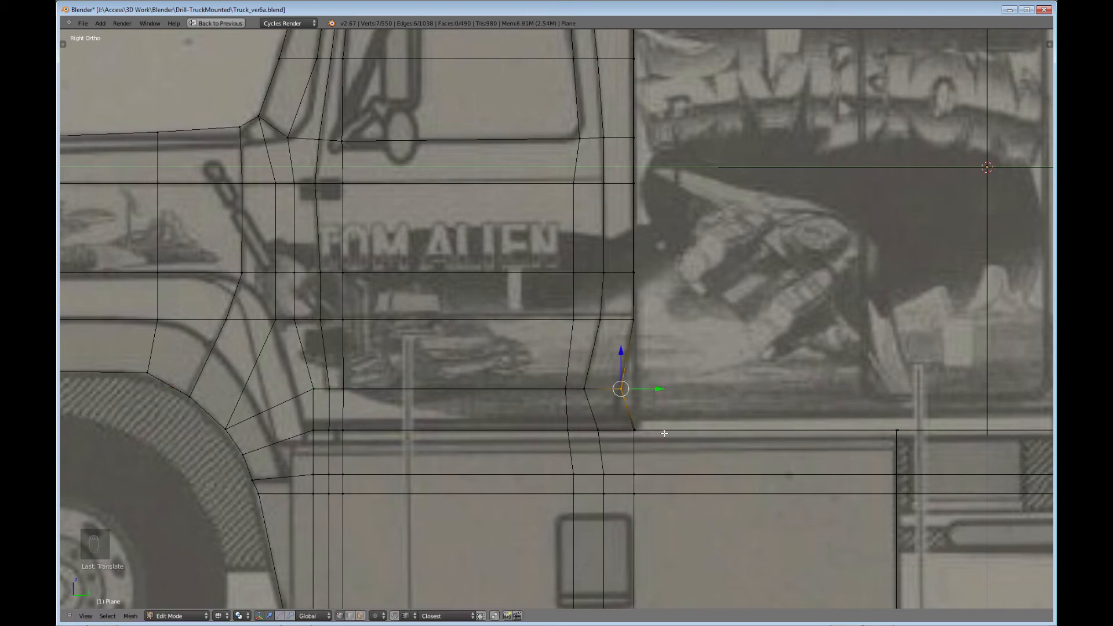
# Step: Move the three rear vertex columns on the cab's bottom line forward, continuing the slant of the door and cab rear edges
pyautogui.rightClick(634, 430)
pyautogui.press('b')
pyautogui.moveTo(652, 439); pyautogui.dragTo(586, 425)
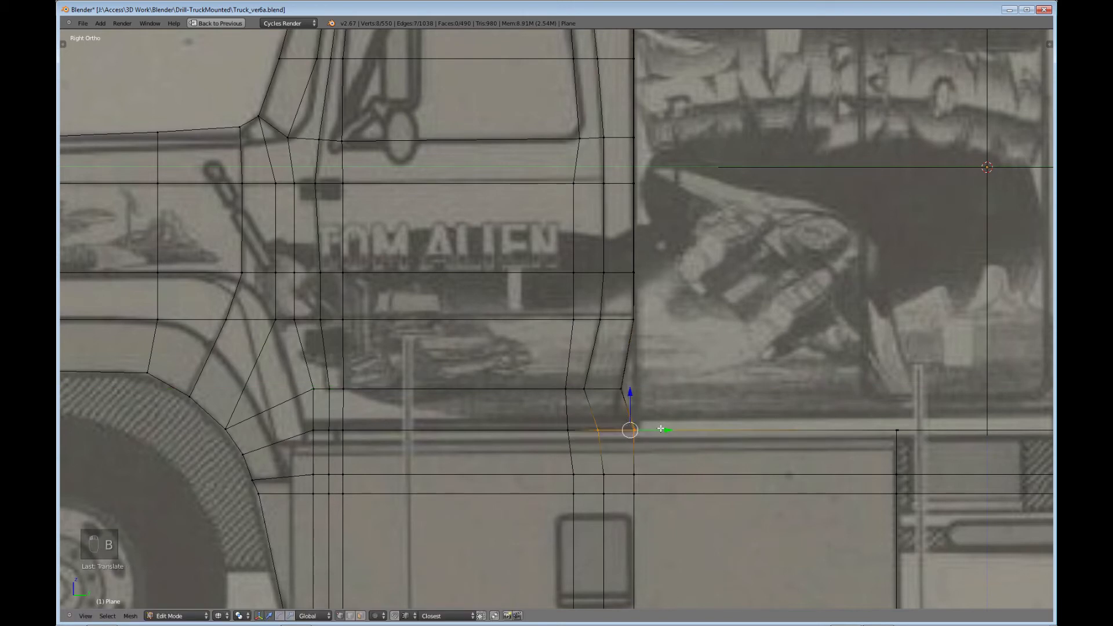
pyautogui.moveTo(662, 428); pyautogui.dragTo(577, 431)
pyautogui.rightClick(567, 430)
pyautogui.scroll(-1, 630, 421)
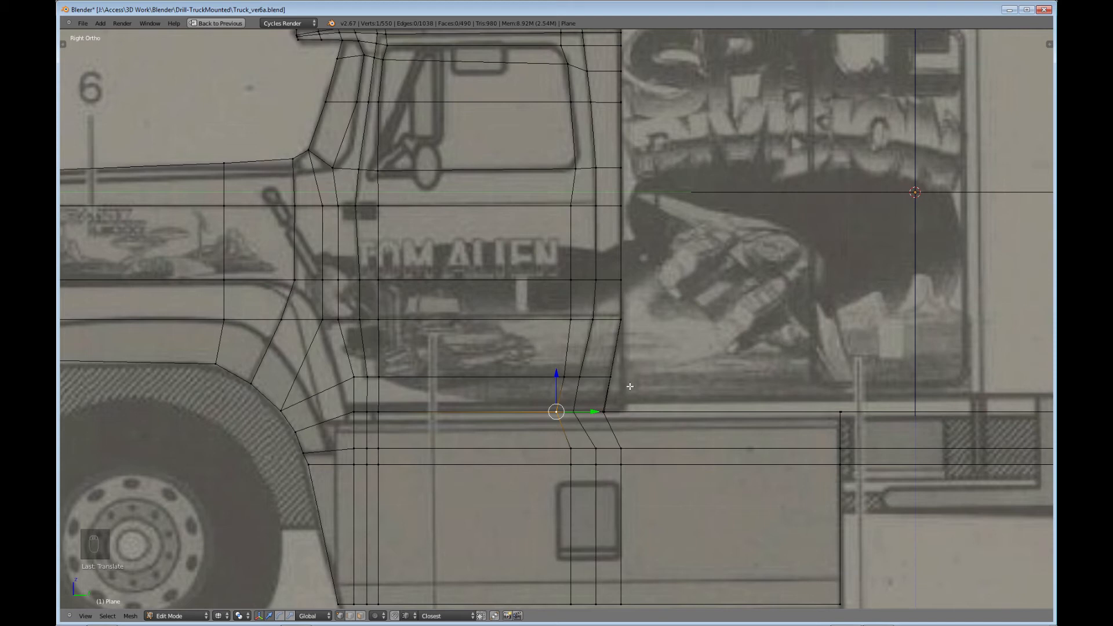
pyautogui.scroll(-1, 626, 364)
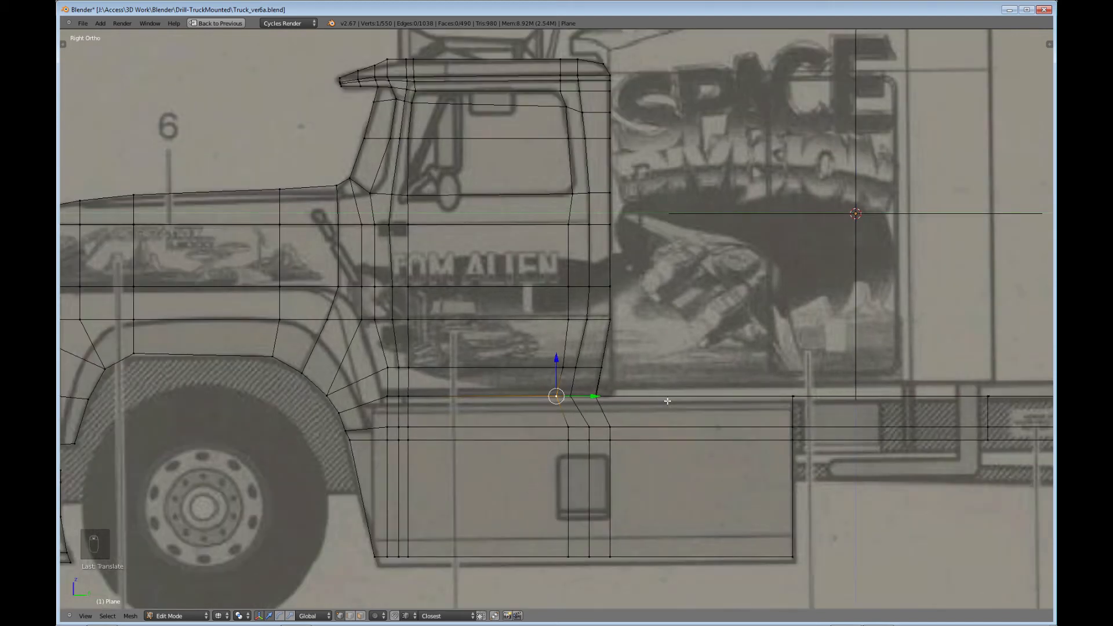
pyautogui.keyDown('shift'); pyautogui.moveTo(667, 402); pyautogui.dragTo(536, 391, button='middle'); pyautogui.keyUp('shift')
pyautogui.scroll(-2, 505, 364)
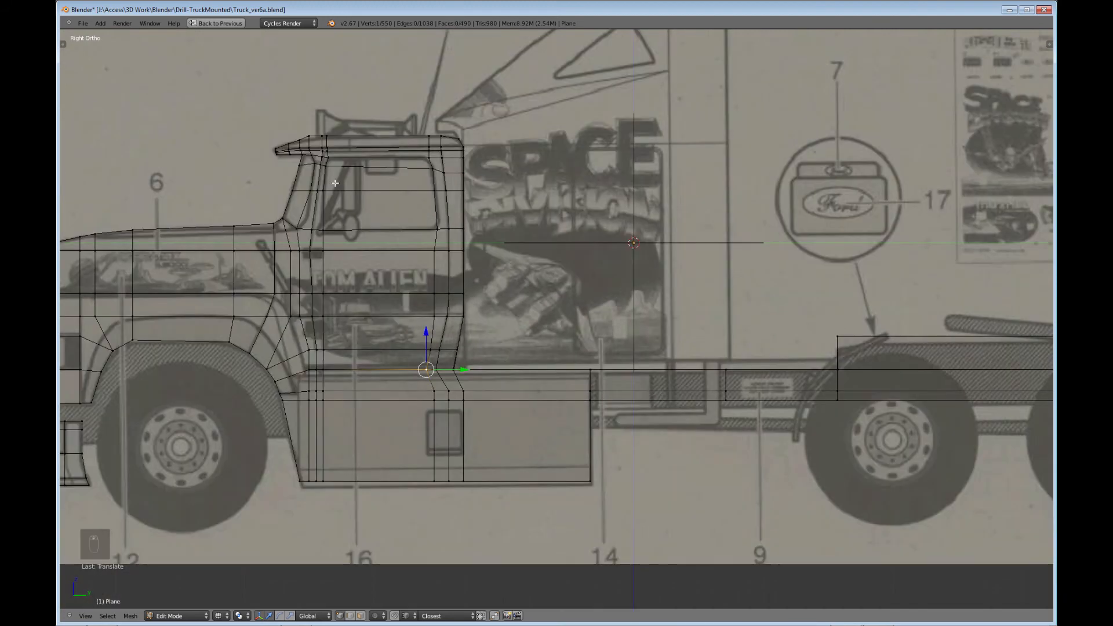
pyautogui.scroll(1, 342, 185)
pyautogui.keyDown('shift'); pyautogui.moveTo(349, 185); pyautogui.dragTo(556, 429, button='middle'); pyautogui.keyUp('shift')
pyautogui.scroll(1, 556, 429)
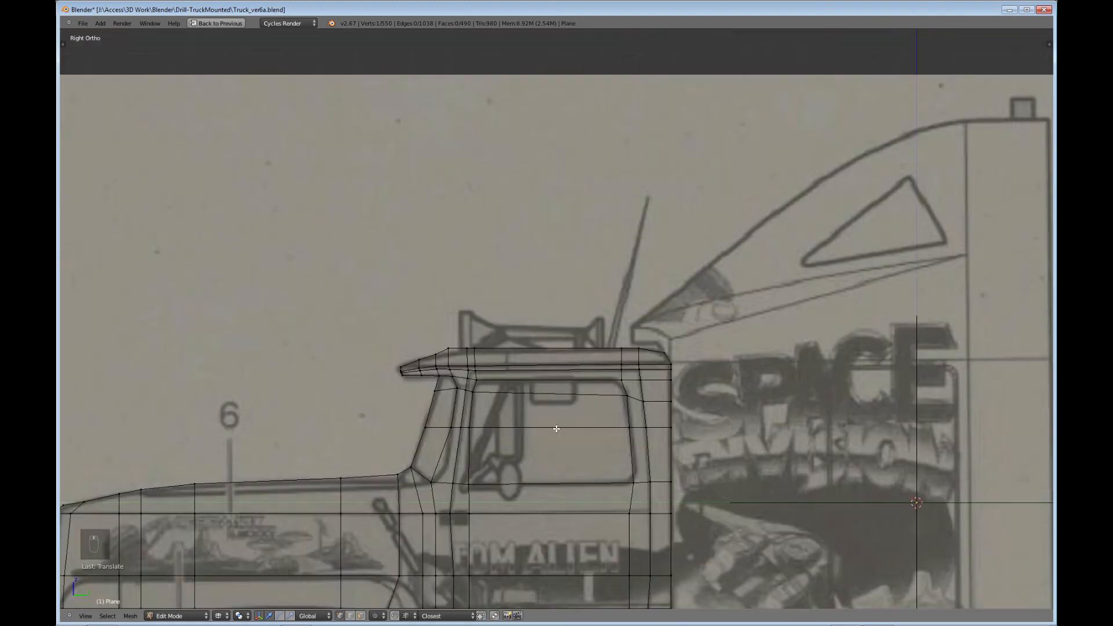
pyautogui.keyDown('shift'); pyautogui.moveTo(489, 415); pyautogui.dragTo(563, 458, button='middle'); pyautogui.keyUp('shift')
pyautogui.scroll(2, 563, 458)
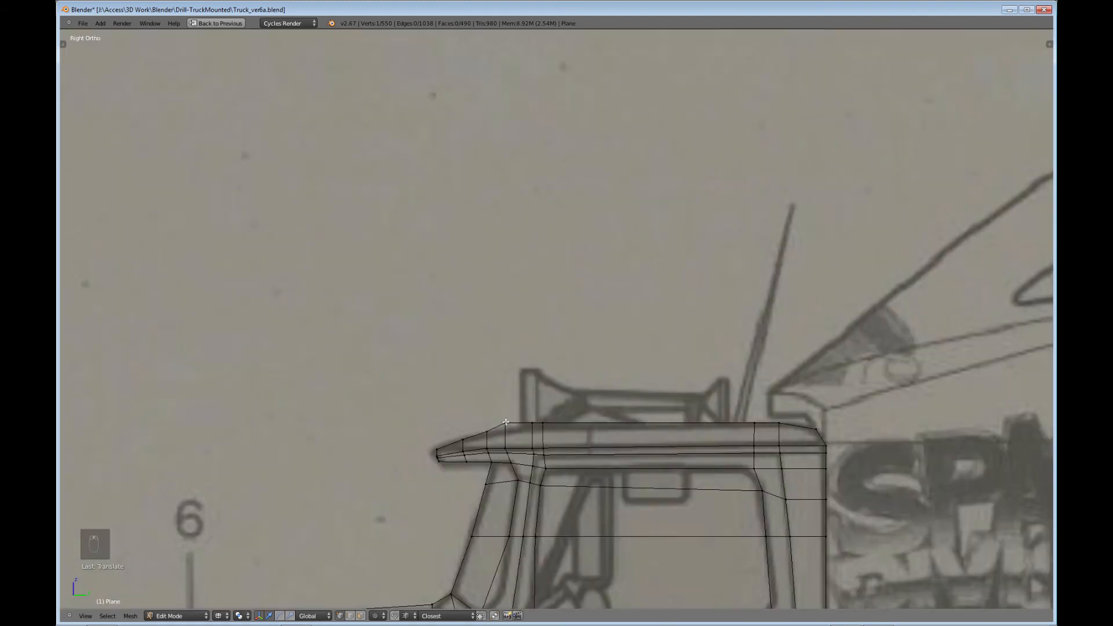
pyautogui.press('b')
pyautogui.moveTo(499, 430); pyautogui.dragTo(507, 394)
# Step: Add one vertical loop cut to the raised rear frame section and slide it forward, close behind the section's front edge
pyautogui.scroll(-1, 756, 496)
pyautogui.scroll(-3, 755, 497)
pyautogui.keyDown('shift'); pyautogui.moveTo(756, 496); pyautogui.dragTo(518, 323, button='middle'); pyautogui.keyUp('shift')
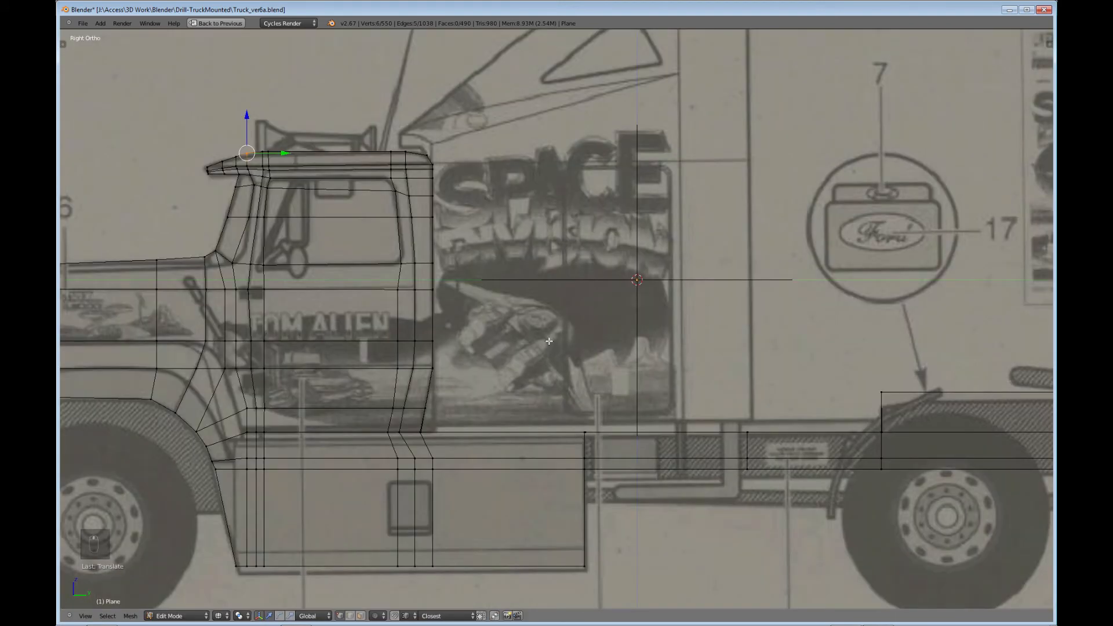
pyautogui.scroll(1, 518, 324)
pyautogui.keyDown('shift'); pyautogui.moveTo(786, 394); pyautogui.dragTo(452, 420, button='middle'); pyautogui.keyUp('shift')
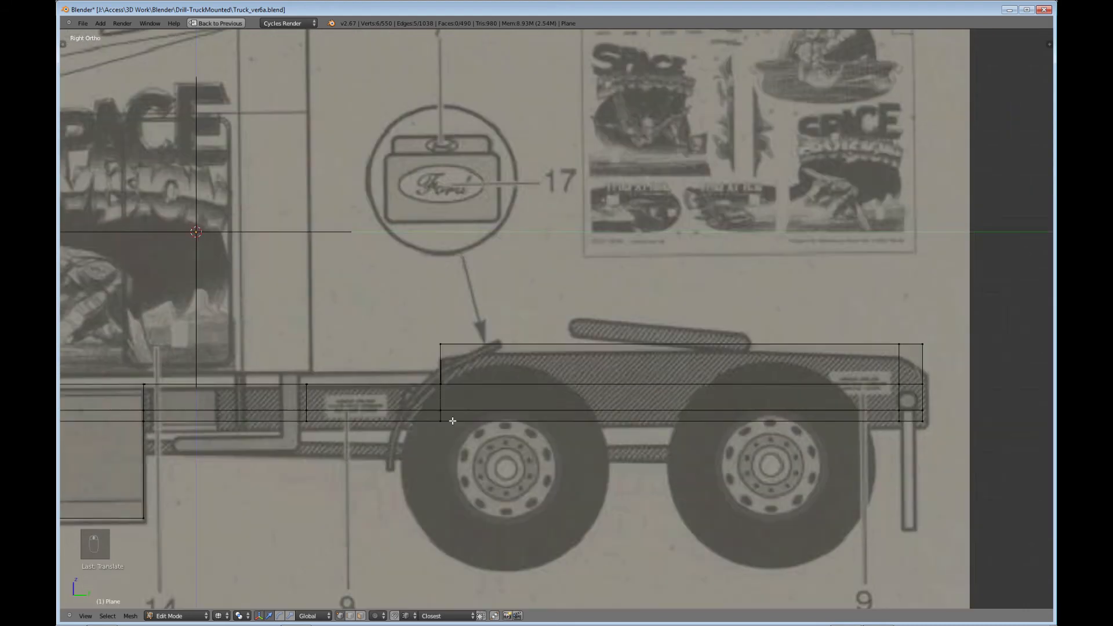
pyautogui.hotkey('ctrl', 'r')
pyautogui.click(508, 414)
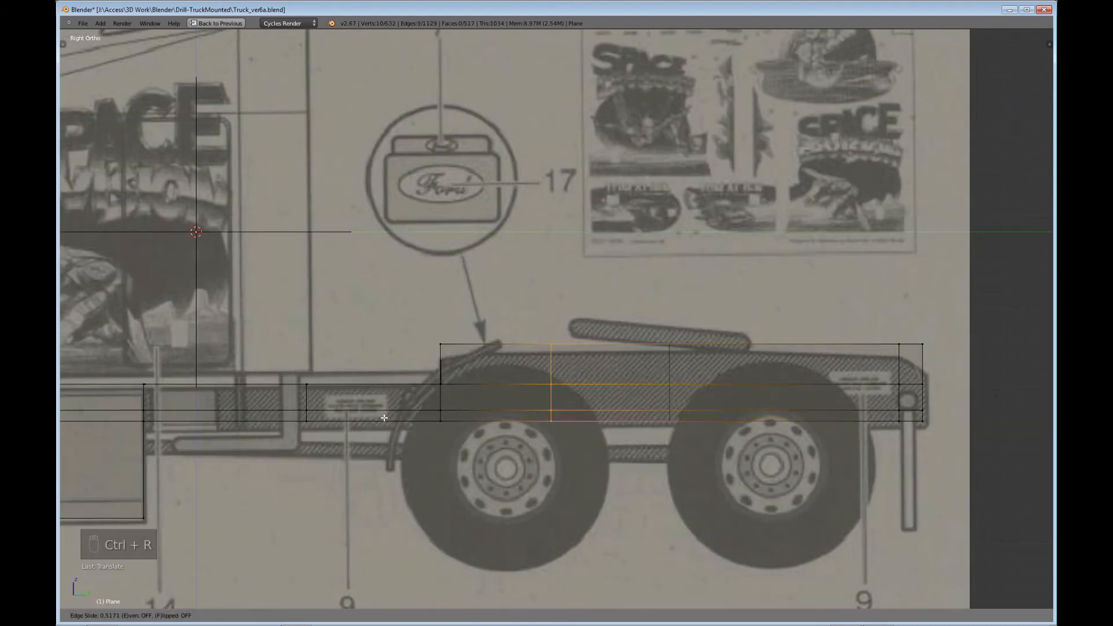
pyautogui.click(316, 415)
# Step: Lower the top front corner vertices of the raised rear frame section by about 0.087 to meet the reference slope
pyautogui.press('b')
pyautogui.moveTo(433, 337); pyautogui.dragTo(444, 345)
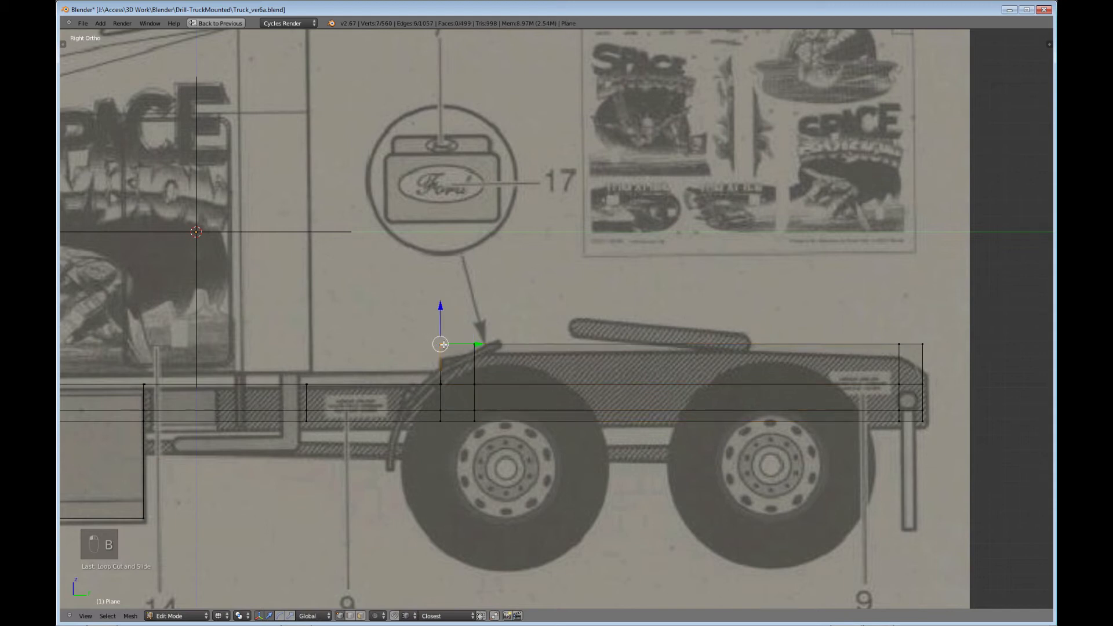
pyautogui.press('g')
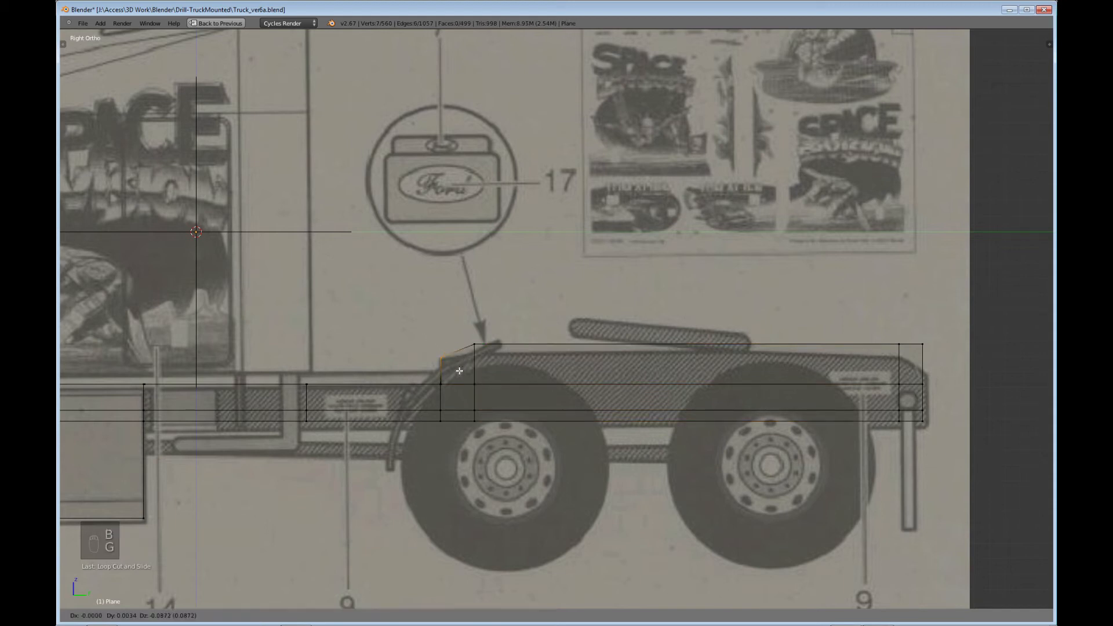
pyautogui.click(459, 371)
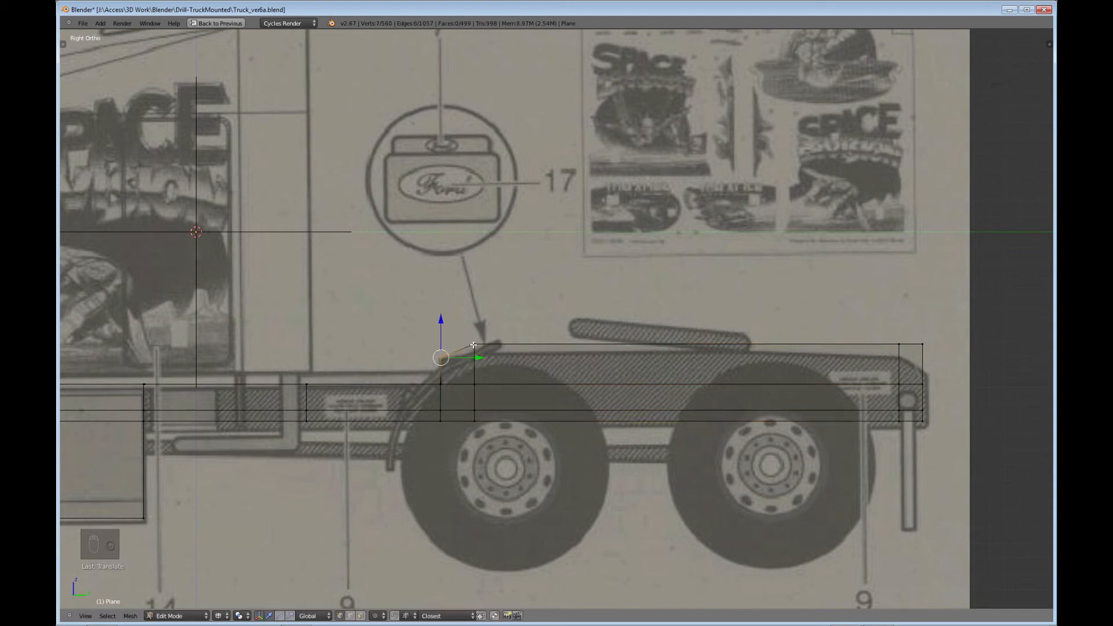
# Step: Lower the raised frame section's top vertices, from the new loop back to the tail, vertically by about 0.03
pyautogui.rightClick(474, 344)
pyautogui.press('b')
pyautogui.moveTo(462, 353); pyautogui.dragTo(938, 328)
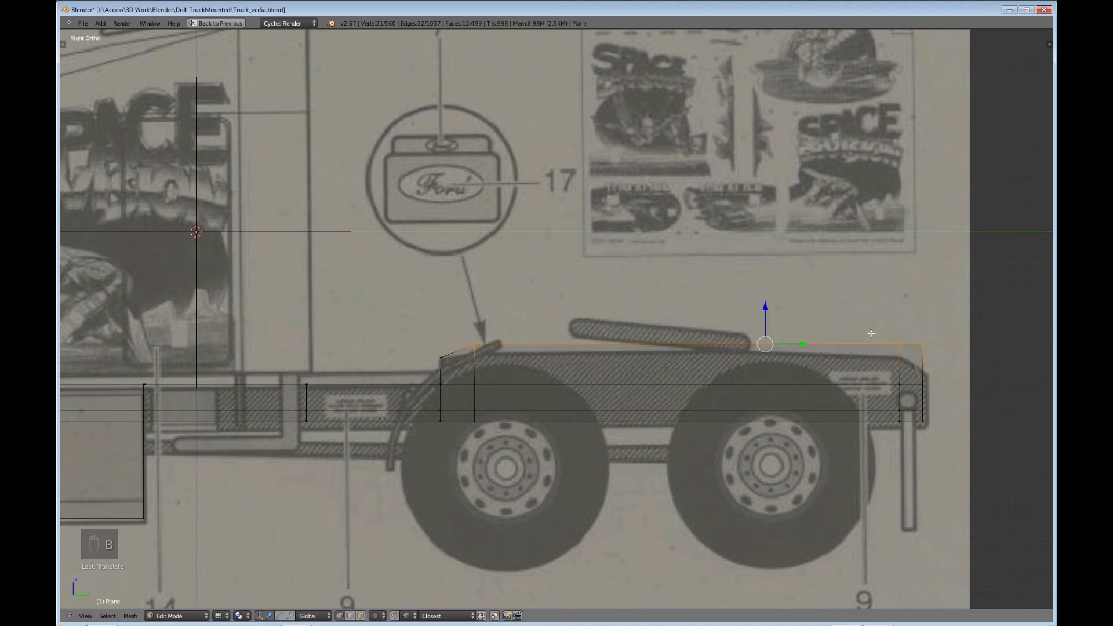
pyautogui.press('g')
pyautogui.press('z')
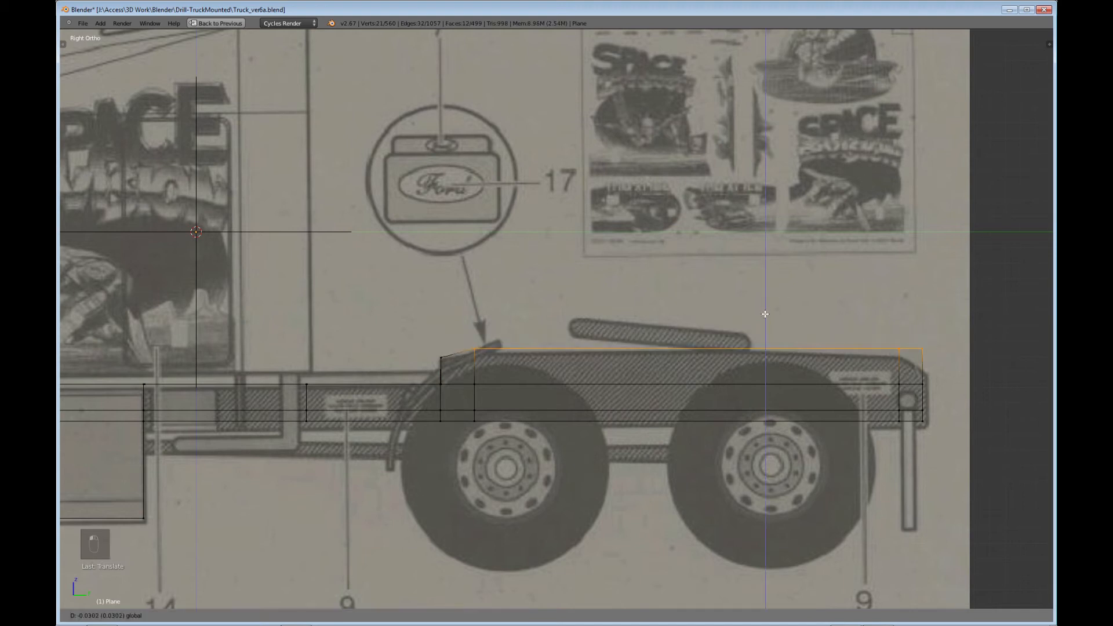
pyautogui.click(765, 314)
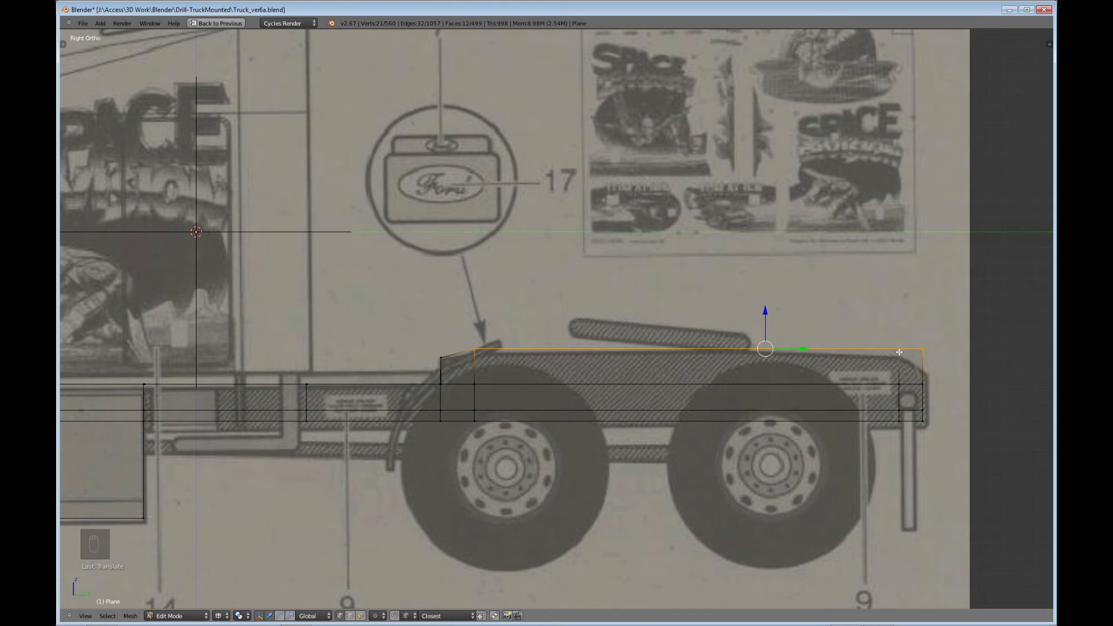
# Step: Lower the frame's second-to-last top vertices slightly and its rear top corner by about 0.1375 to follow the sloped tail
pyautogui.rightClick(899, 349)
pyautogui.press('b')
pyautogui.moveTo(889, 337); pyautogui.dragTo(909, 364)
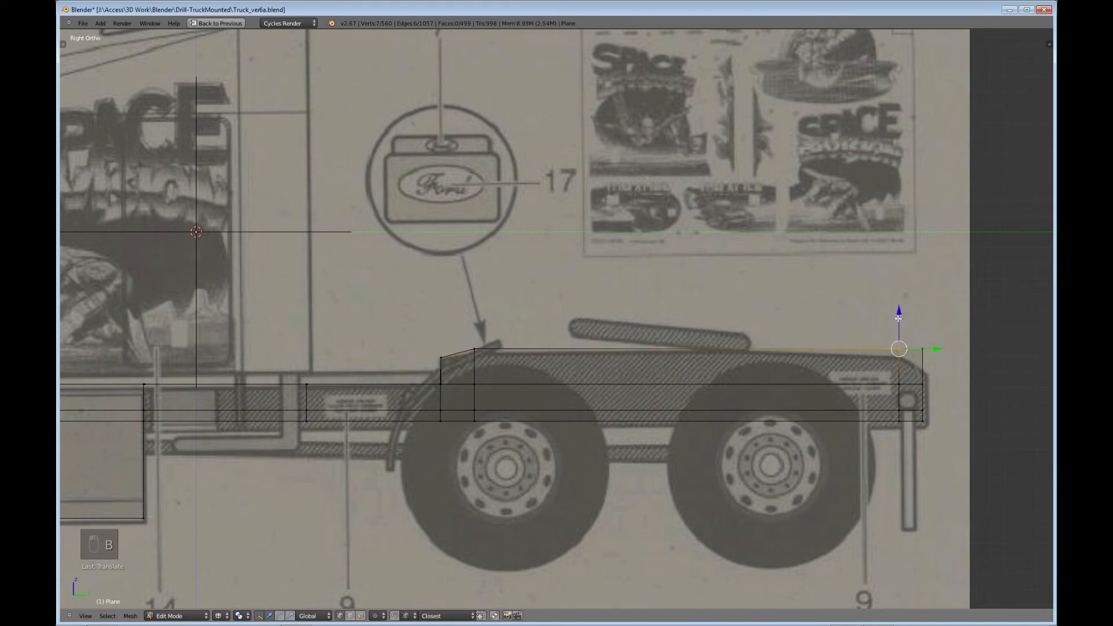
pyautogui.moveTo(898, 318); pyautogui.dragTo(922, 341)
pyautogui.press('b')
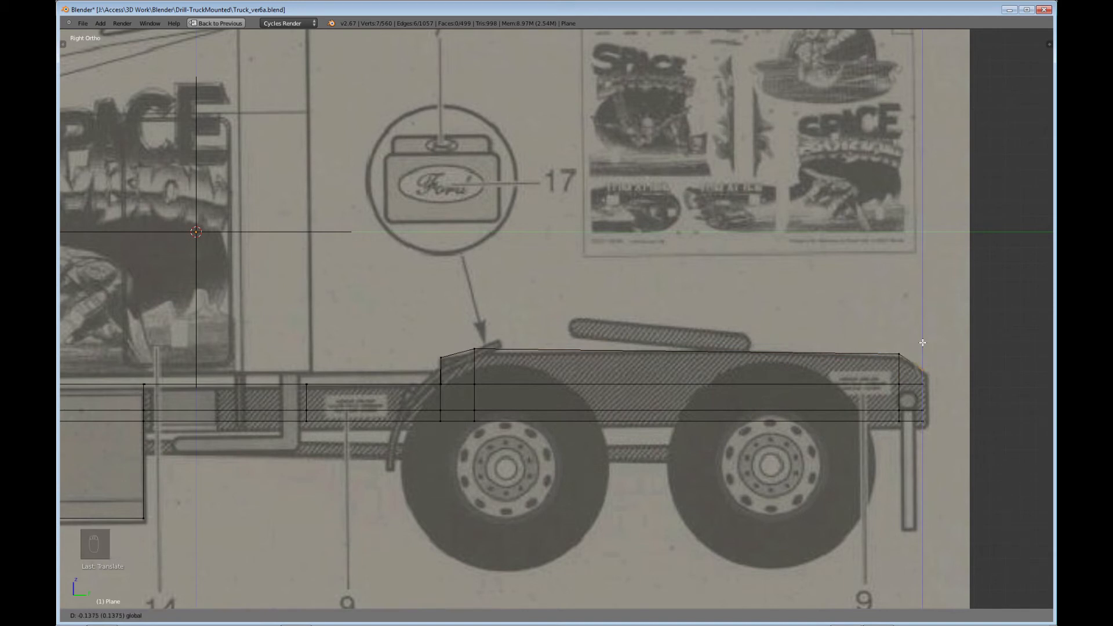
pyautogui.moveTo(923, 342); pyautogui.dragTo(922, 343)
# Step: Inspect the truck mesh in solid shading from tilted angles and the front, and return to the right side view
pyautogui.keyDown('shift'); pyautogui.moveTo(413, 508); pyautogui.dragTo(644, 394, button='middle'); pyautogui.keyUp('shift')
pyautogui.scroll(-2, 645, 394)
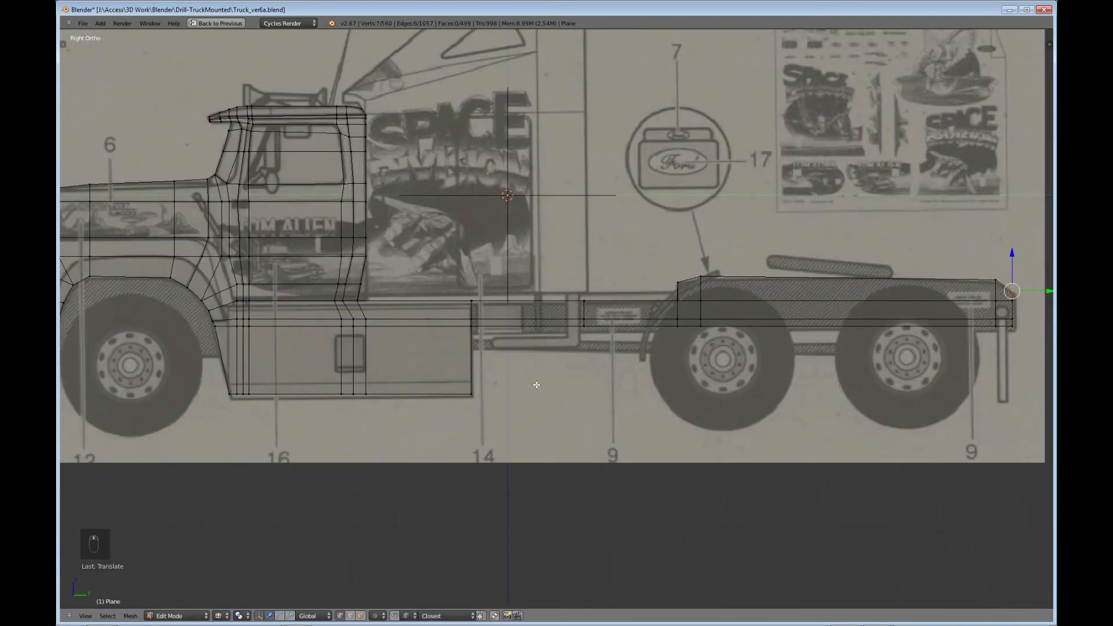
pyautogui.moveTo(533, 385); pyautogui.dragTo(512, 373, button='middle')
pyautogui.press('z')
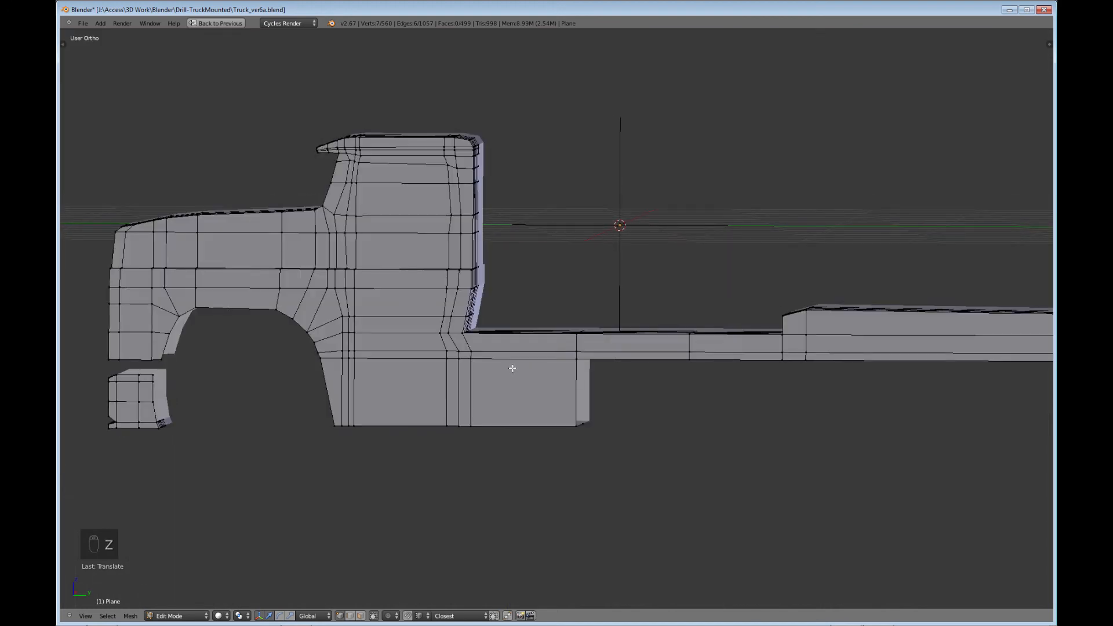
pyautogui.moveTo(493, 365)
pyautogui.mouseDown(button='middle')
pyautogui.moveTo(509, 360)
pyautogui.moveTo(491, 376)
pyautogui.moveTo(512, 380)
pyautogui.moveTo(497, 381)
pyautogui.mouseUp(button='middle')
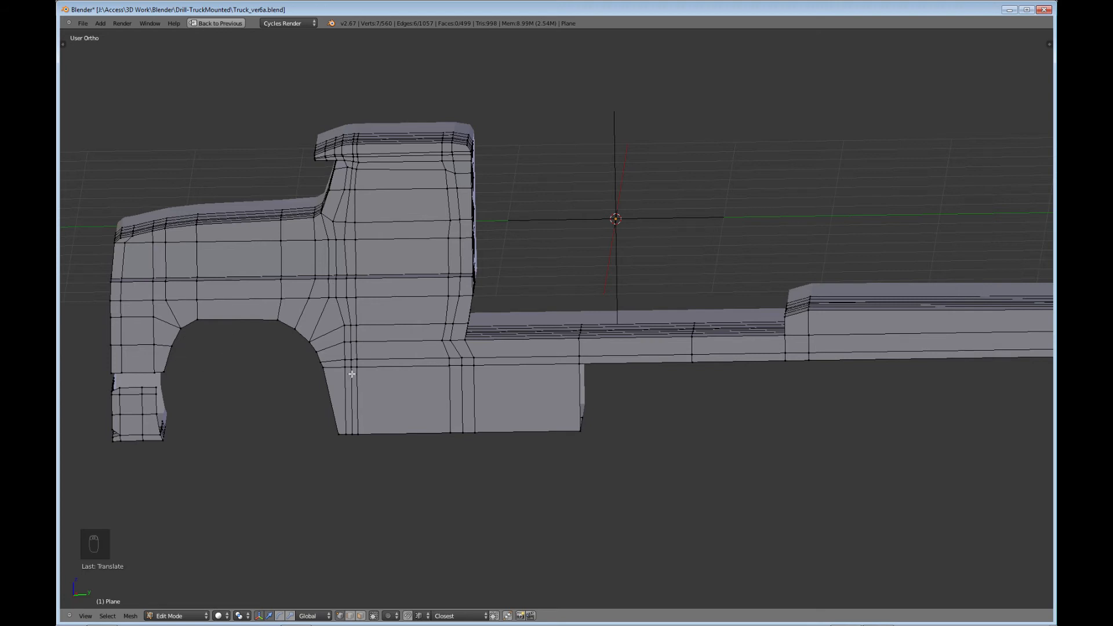
pyautogui.moveTo(354, 366); pyautogui.dragTo(357, 360, button='middle')
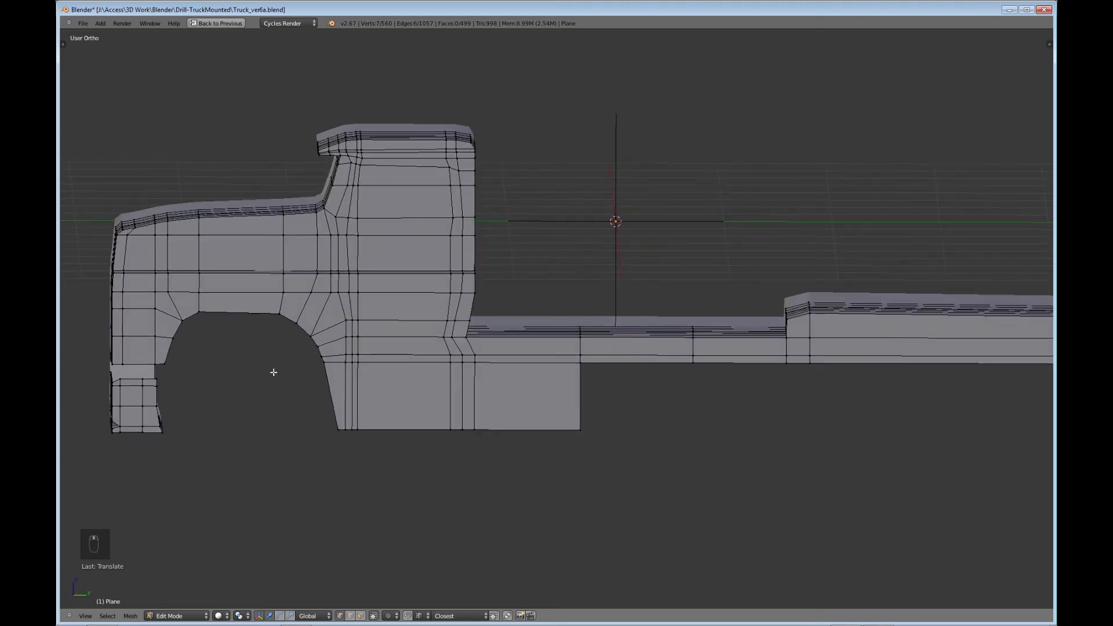
pyautogui.press('KP_1')
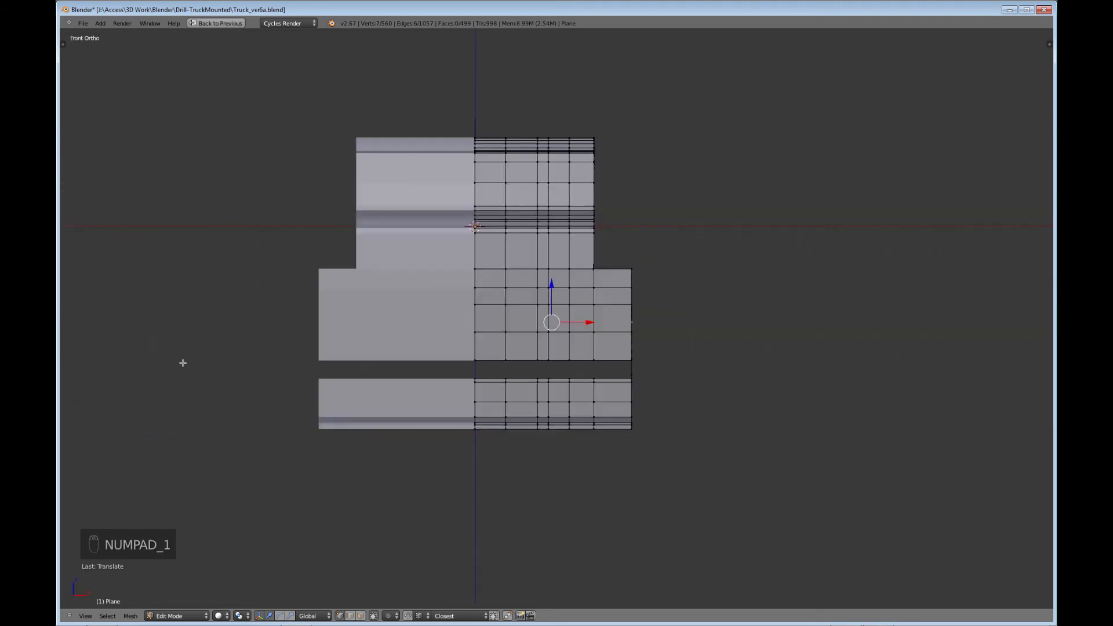
pyautogui.press('KP_3')
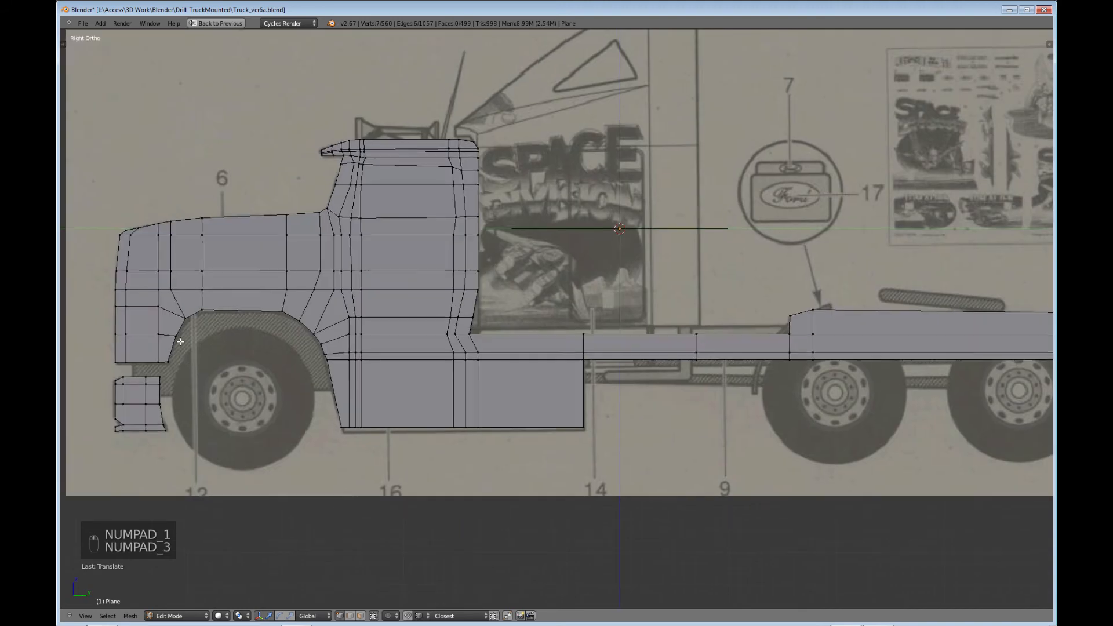
# Step: In wireframe, move the two upper front vertices of the front wheel arch slightly rearward and down onto the reference arch
pyautogui.scroll(3, 186, 360)
pyautogui.keyDown('shift'); pyautogui.moveTo(166, 407); pyautogui.dragTo(206, 381, button='middle'); pyautogui.keyUp('shift')
pyautogui.press('z')
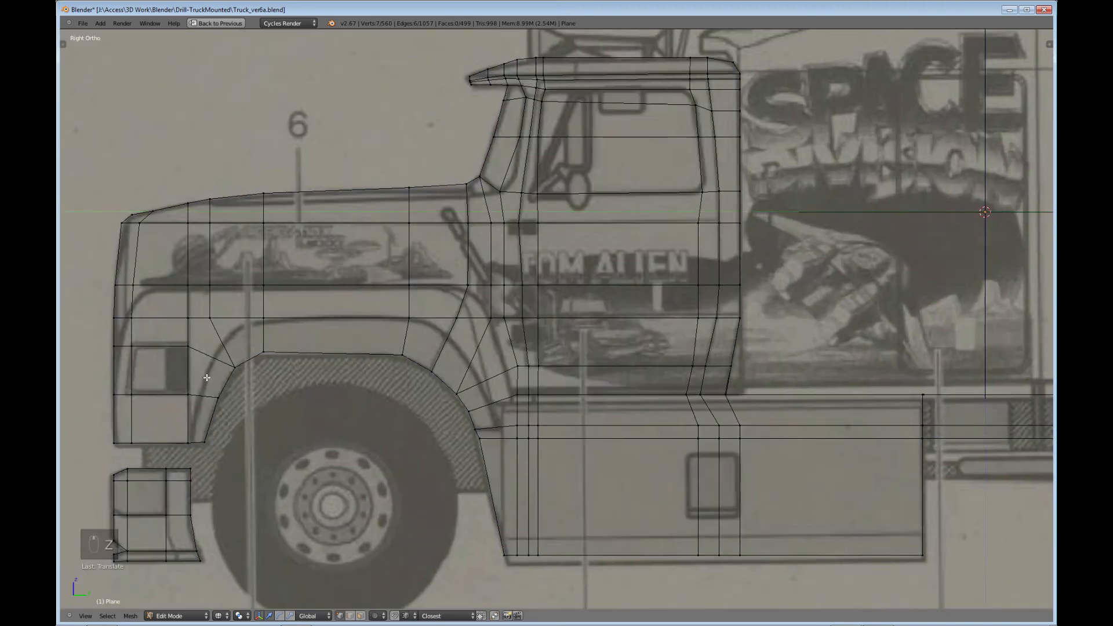
pyautogui.scroll(1, 207, 378)
pyautogui.rightClick(205, 358)
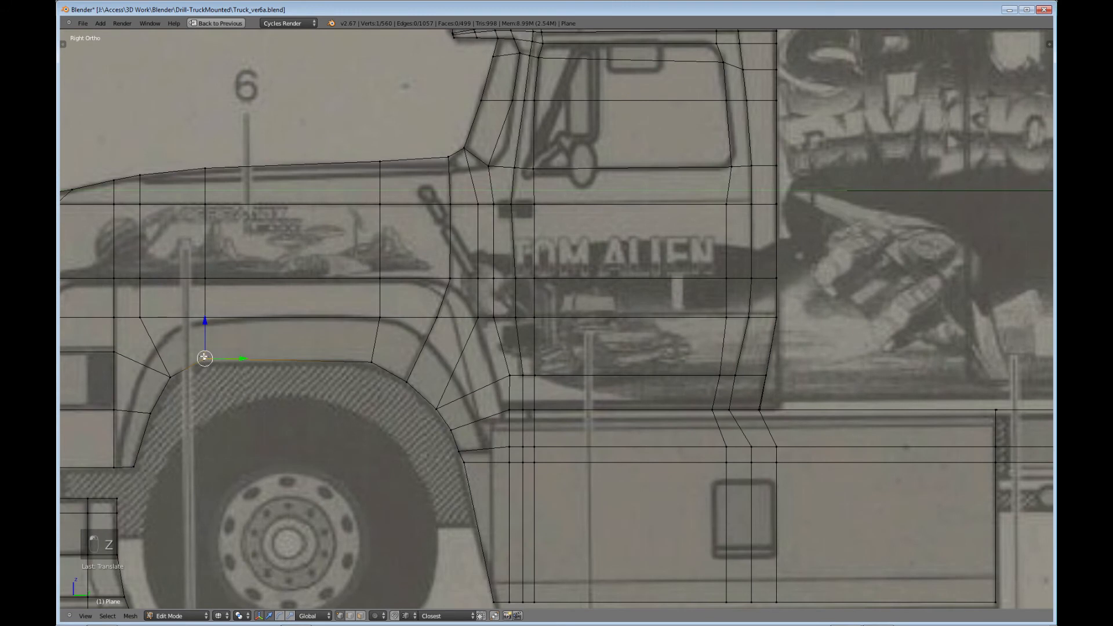
pyautogui.press('g')
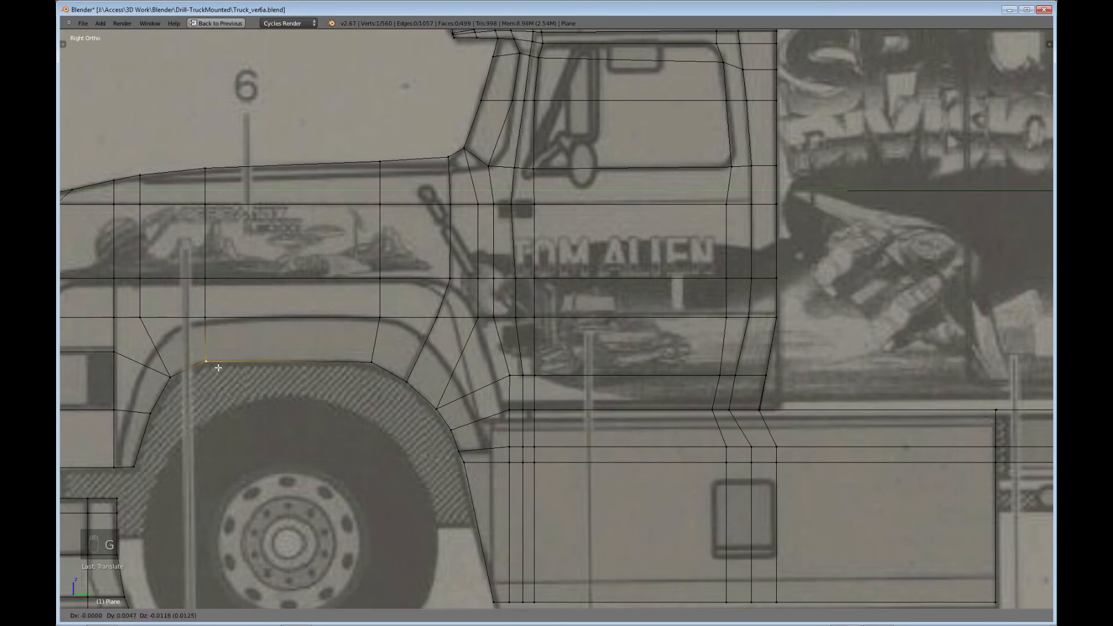
pyautogui.click(225, 369)
pyautogui.rightClick(170, 377)
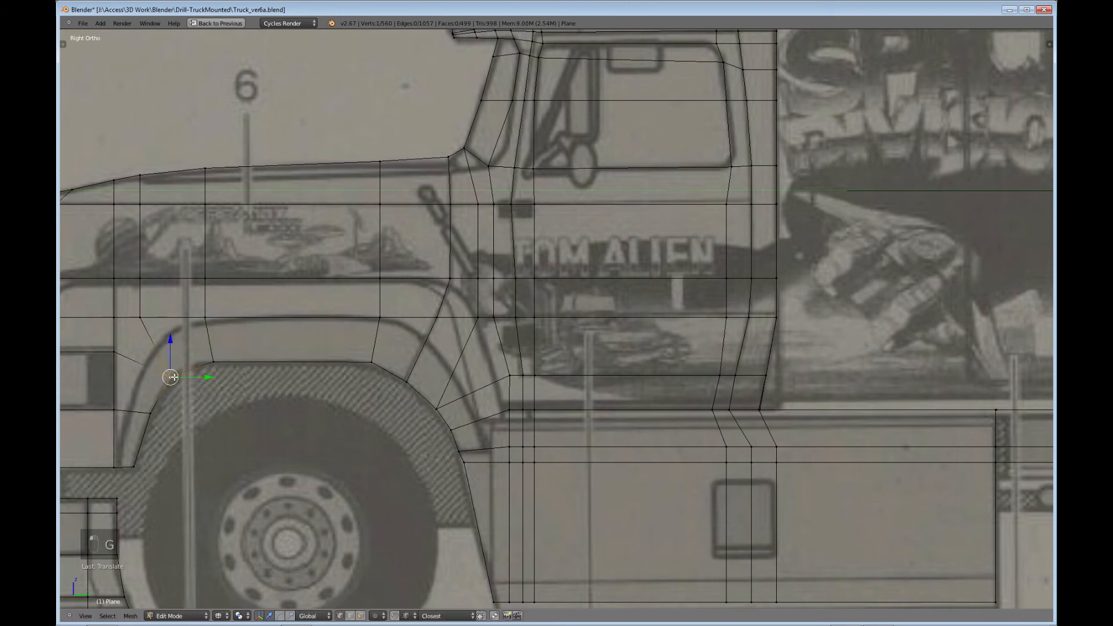
pyautogui.press('b')
pyautogui.press('g')
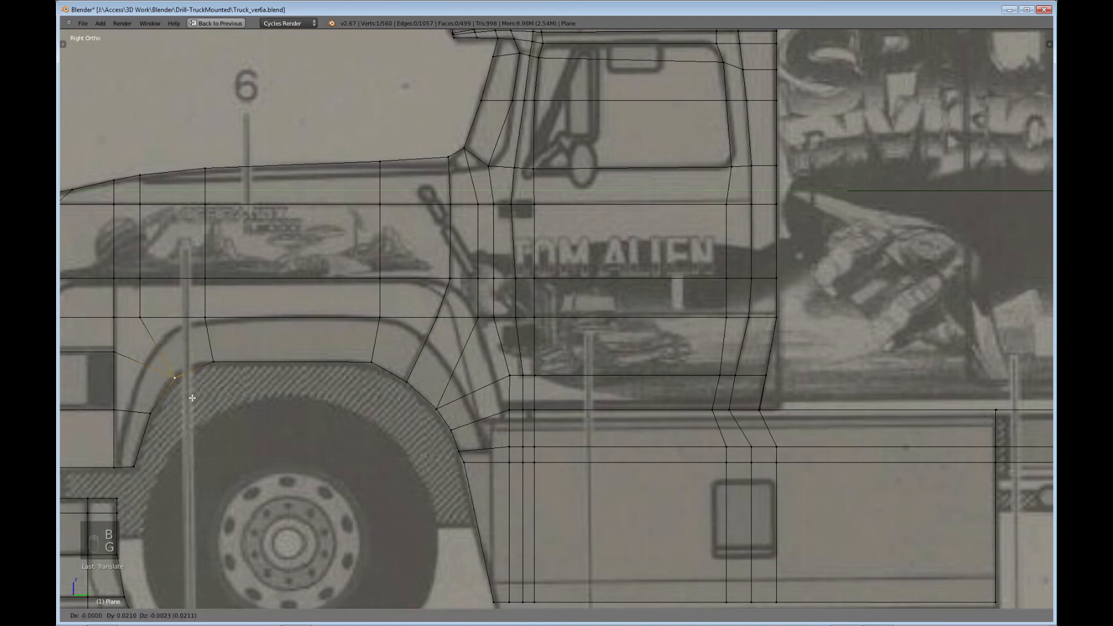
pyautogui.click(190, 400)
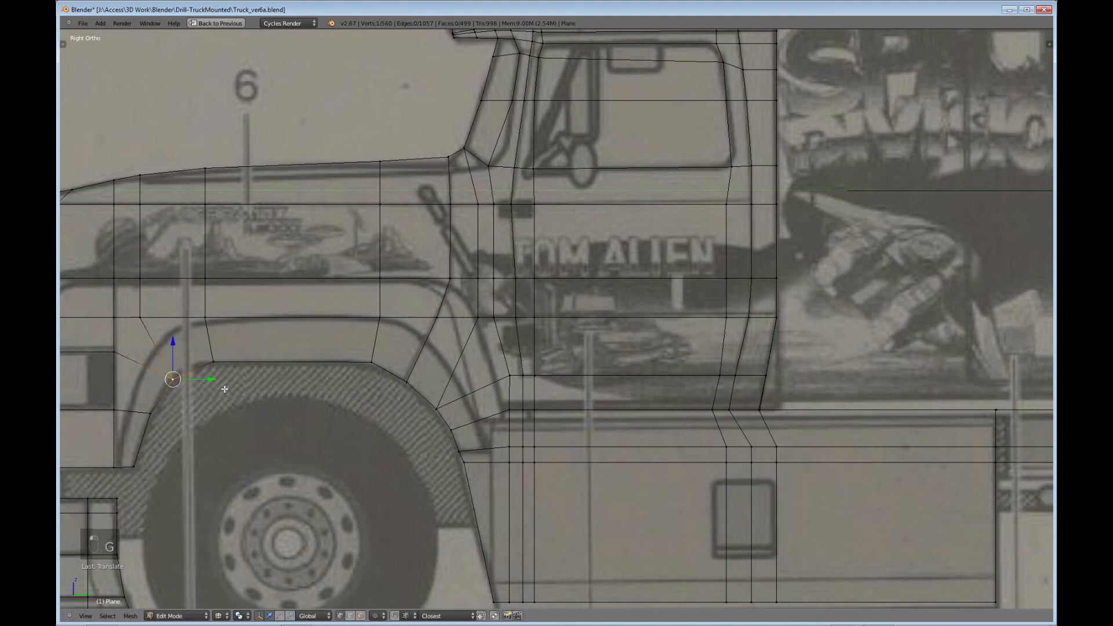
# Step: Move the two front loop vertices on the horizontal line just above the front wheel arch rearward along Y
pyautogui.scroll(-4, 543, 363)
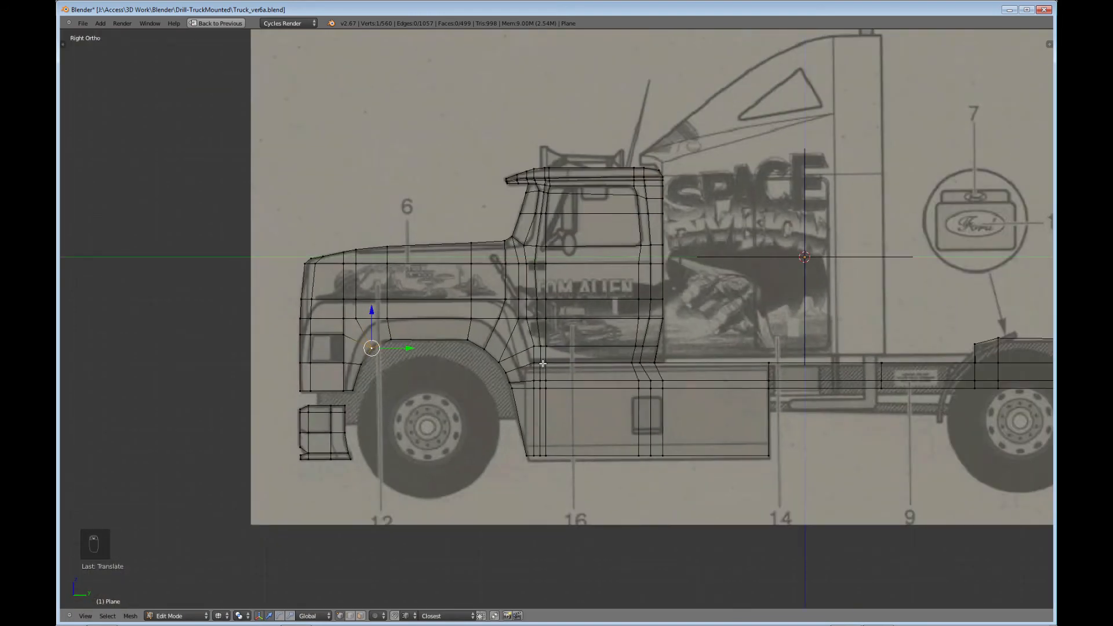
pyautogui.scroll(-1, 543, 363)
pyautogui.keyDown('shift'); pyautogui.moveTo(692, 324); pyautogui.dragTo(569, 338, button='middle'); pyautogui.keyUp('shift')
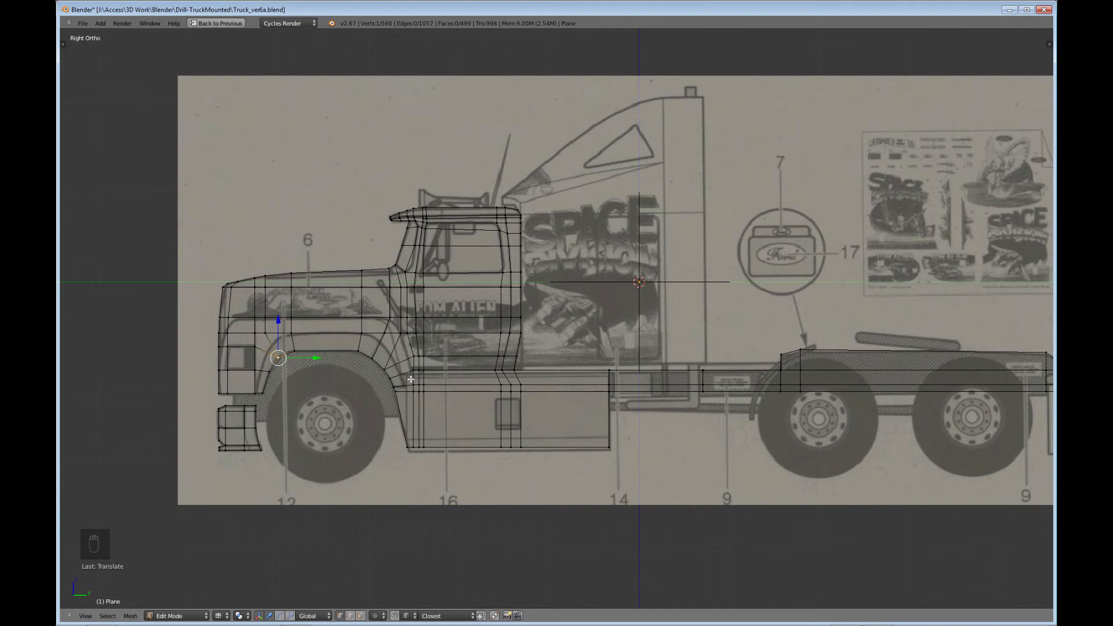
pyautogui.keyDown('shift'); pyautogui.moveTo(548, 385); pyautogui.dragTo(513, 400, button='middle'); pyautogui.keyUp('shift')
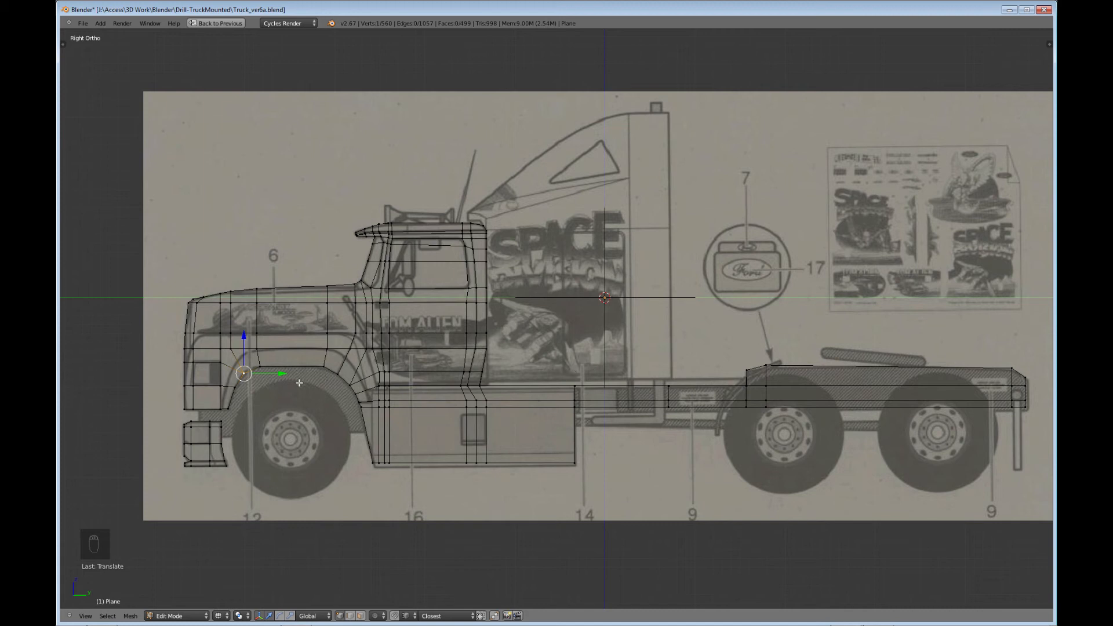
pyautogui.scroll(4, 299, 383)
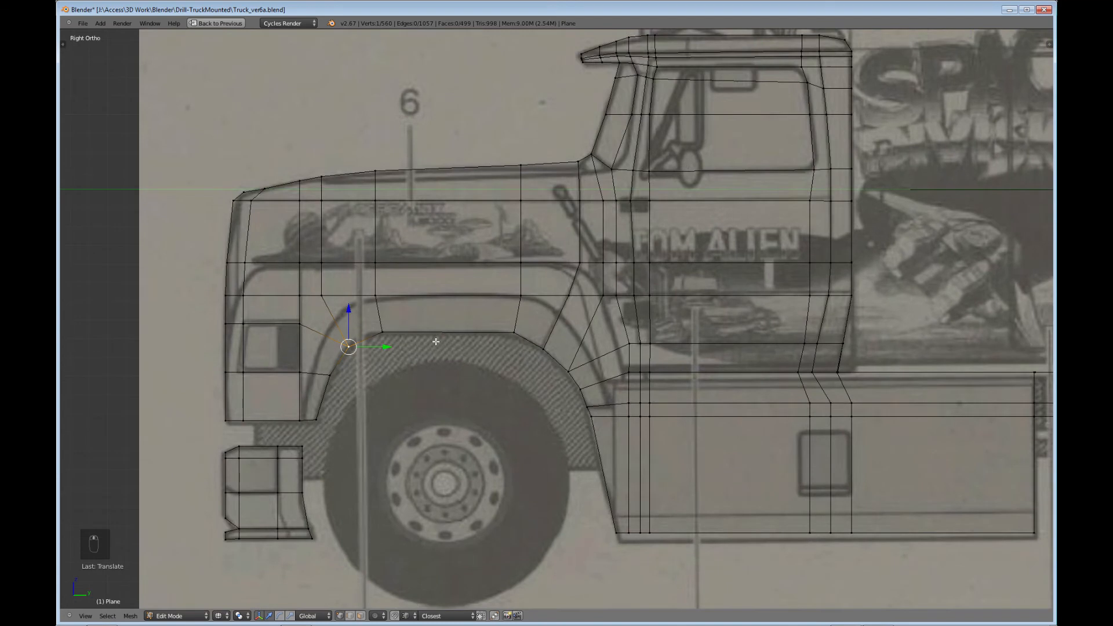
pyautogui.keyDown('shift'); pyautogui.moveTo(412, 320); pyautogui.dragTo(428, 371, button='middle'); pyautogui.keyUp('shift')
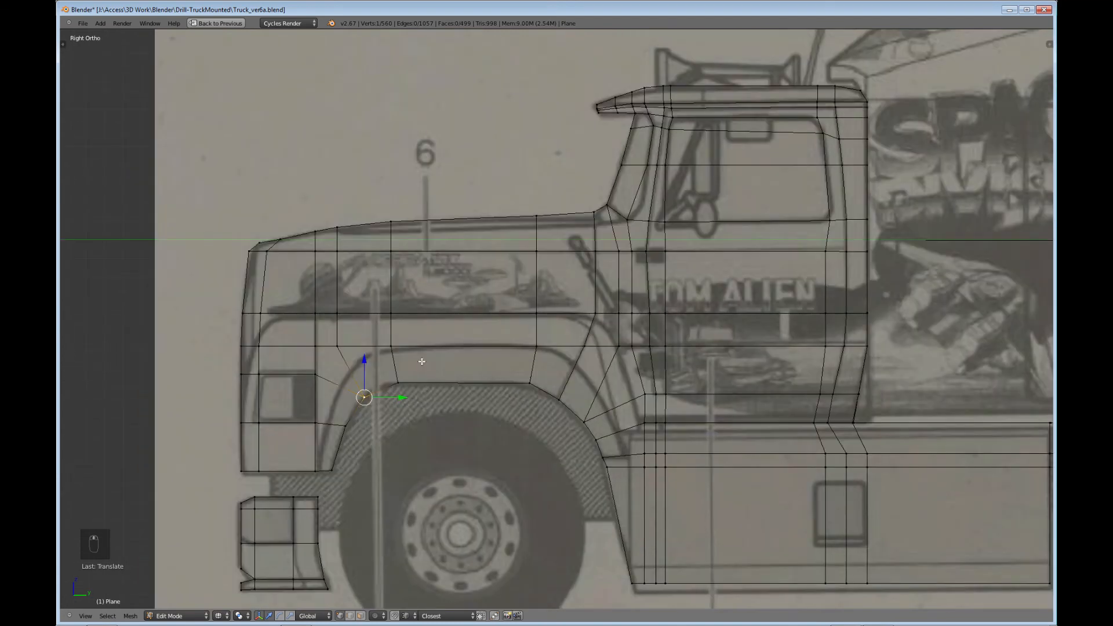
pyautogui.rightClick(394, 346)
pyautogui.press('g')
pyautogui.press('y')
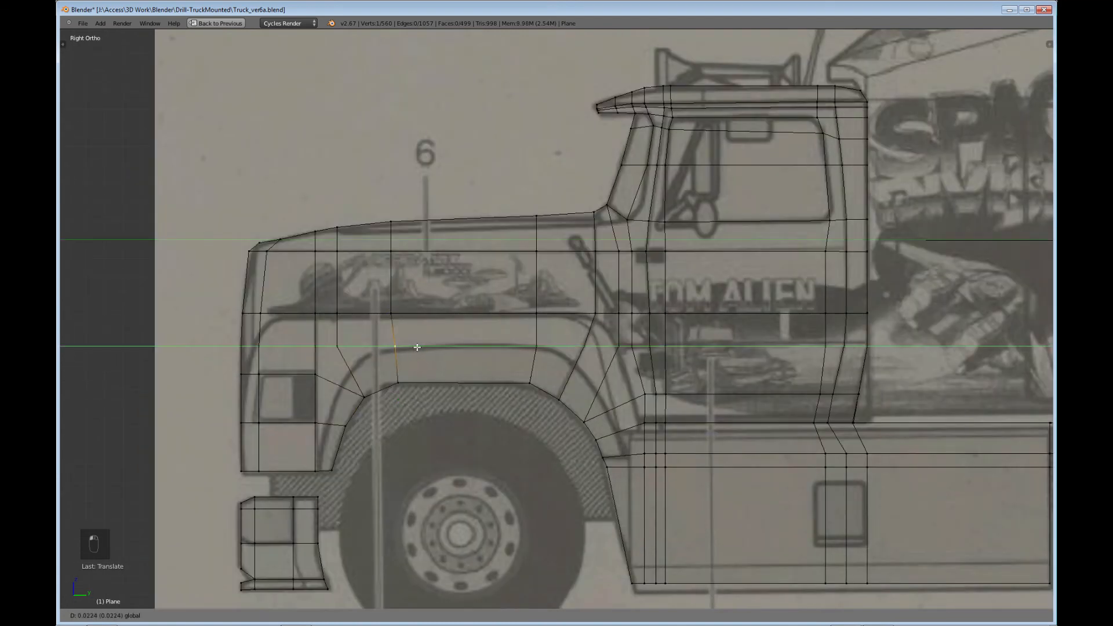
pyautogui.moveTo(420, 348); pyautogui.dragTo(369, 348)
pyautogui.rightClick(337, 346)
pyautogui.click(371, 348)
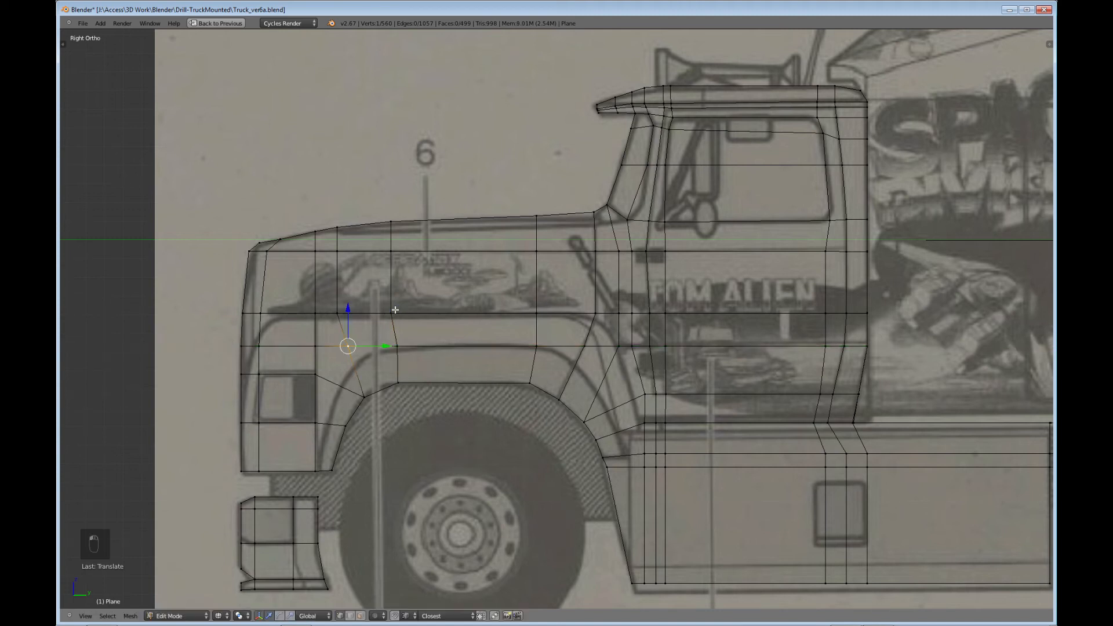
# Step: Try moving the single vertex on the hood's lower line above the arch's front rearward along Y, and undo the move
pyautogui.rightClick(396, 313)
pyautogui.press('g')
pyautogui.press('y')
pyautogui.click(424, 314)
pyautogui.hotkey('ctrl', 'z')
# Step: Shift the two front loops' vertex pairs on the hood's lower line rearward, the foremost by about 0.0335, smoothing the loops
pyautogui.press('b')
pyautogui.moveTo(379, 304); pyautogui.dragTo(434, 322)
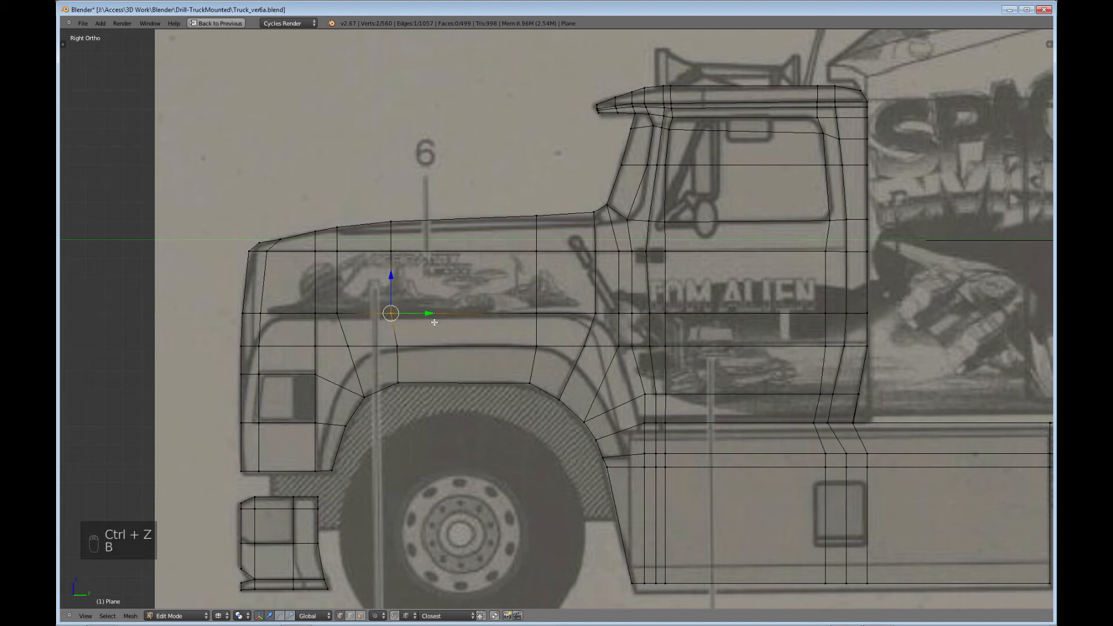
pyautogui.press('b')
pyautogui.moveTo(328, 304); pyautogui.dragTo(368, 314)
pyautogui.press('b')
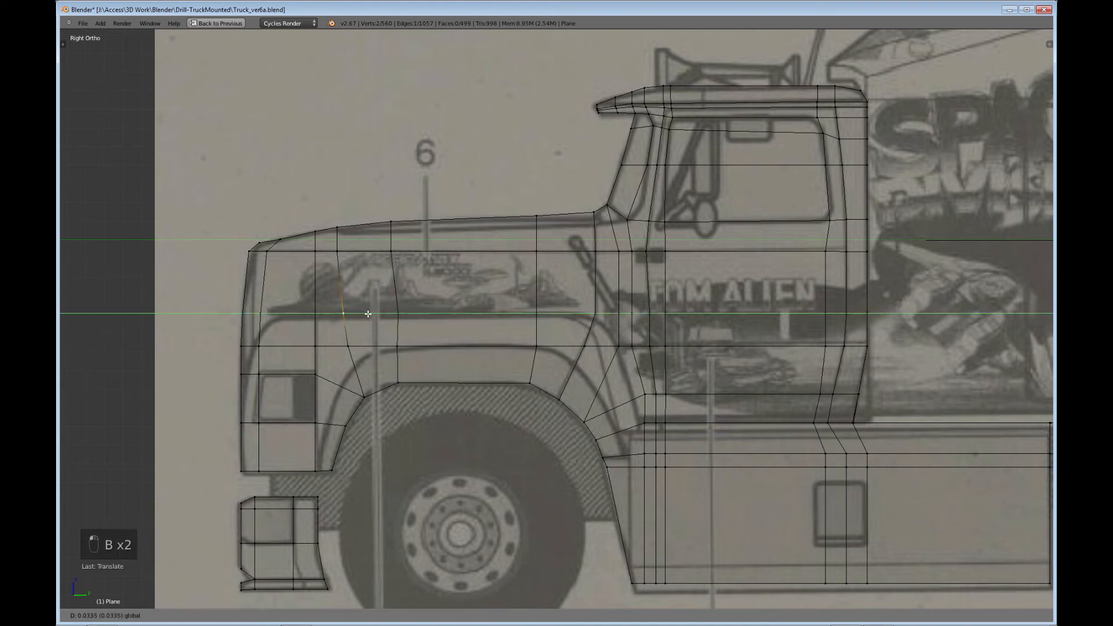
pyautogui.click(368, 313)
pyautogui.scroll(-2, 476, 323)
pyautogui.keyDown('shift'); pyautogui.moveTo(476, 322); pyautogui.dragTo(415, 236, button='middle'); pyautogui.keyUp('shift')
pyautogui.keyDown('shift'); pyautogui.moveTo(650, 296); pyautogui.dragTo(620, 296, button='middle'); pyautogui.keyUp('shift')
pyautogui.scroll(-2, 620, 296)
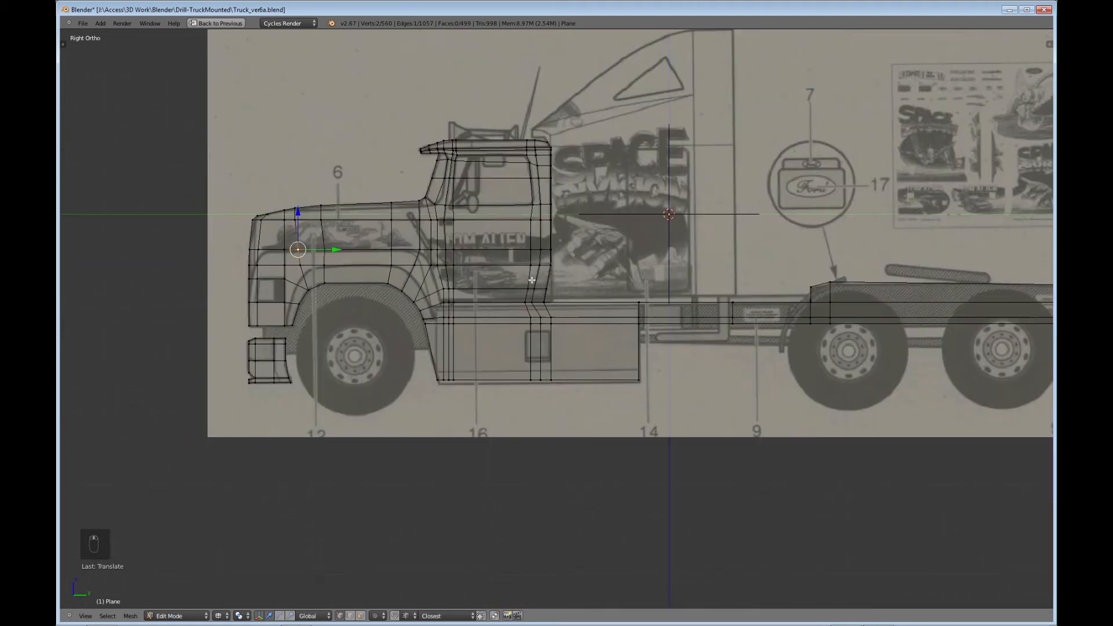
pyautogui.keyDown('shift'); pyautogui.moveTo(537, 251); pyautogui.dragTo(472, 299, button='middle'); pyautogui.keyUp('shift')
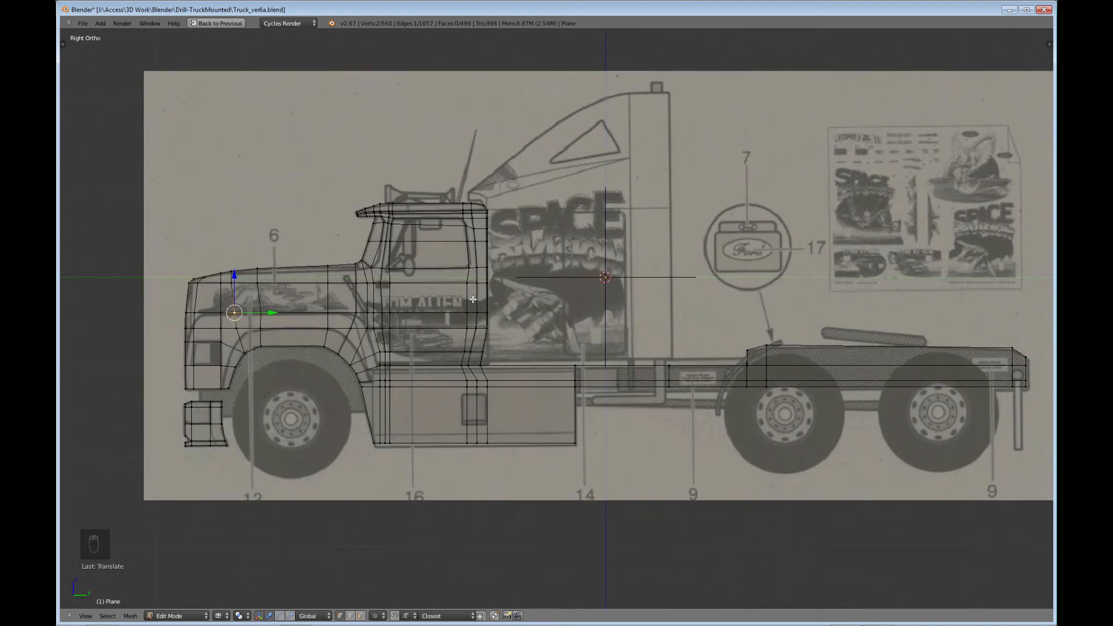
# Step: Switch from the side view to an enlarged front view and show the truck mesh in wireframe over the front reference
pyautogui.hotkey('ctrl', 'Up')
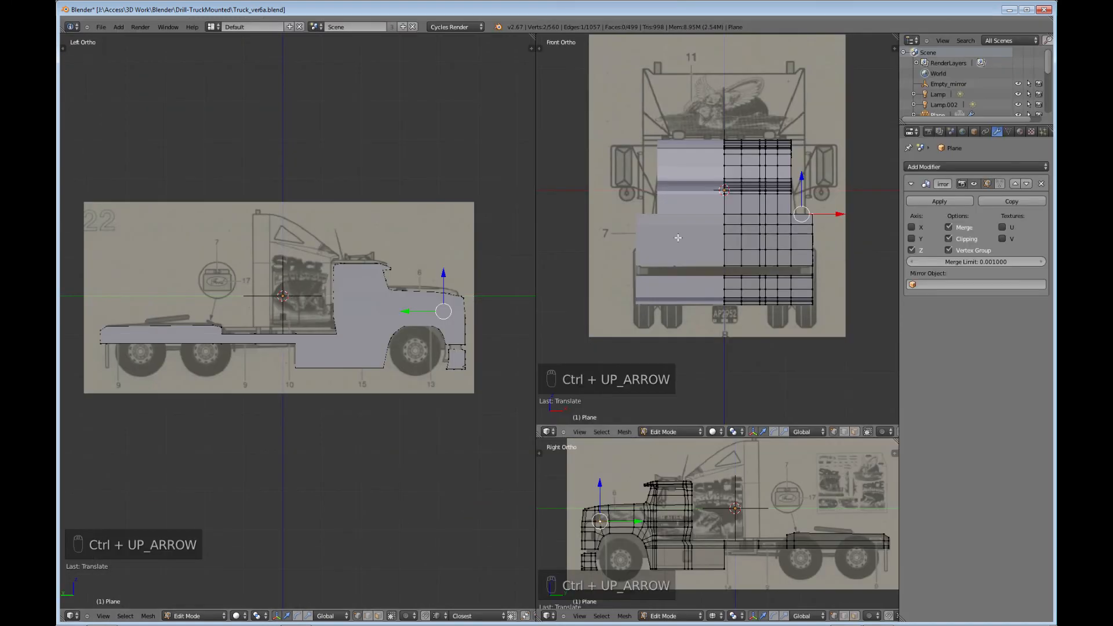
pyautogui.hotkey('ctrl', 'Up')
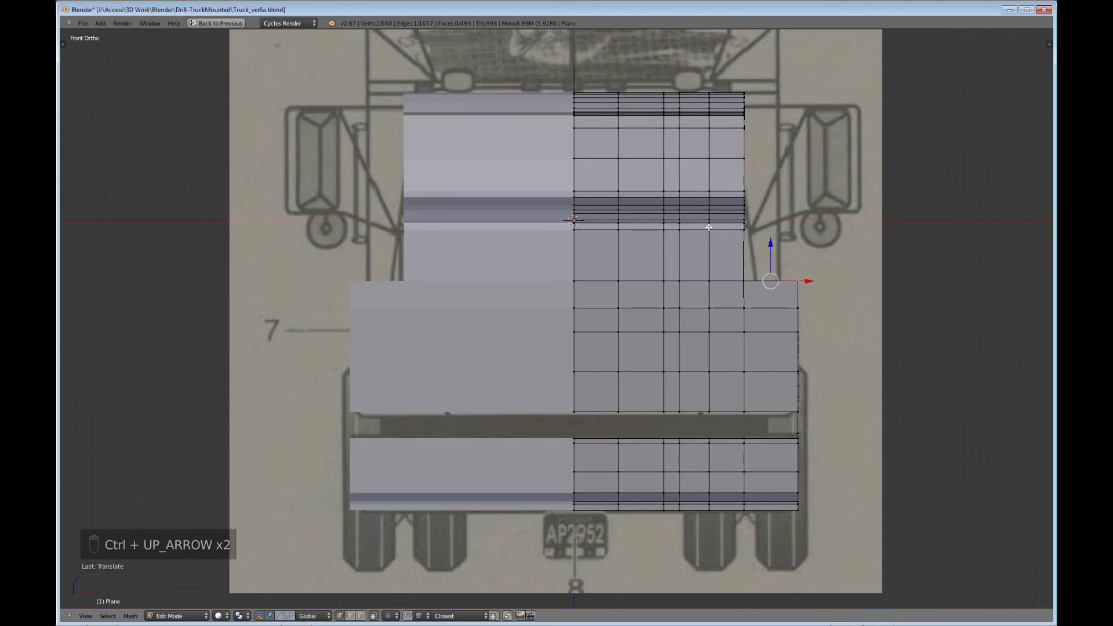
pyautogui.keyDown('shift'); pyautogui.moveTo(666, 243); pyautogui.dragTo(554, 265, button='middle'); pyautogui.keyUp('shift')
pyautogui.press('z')
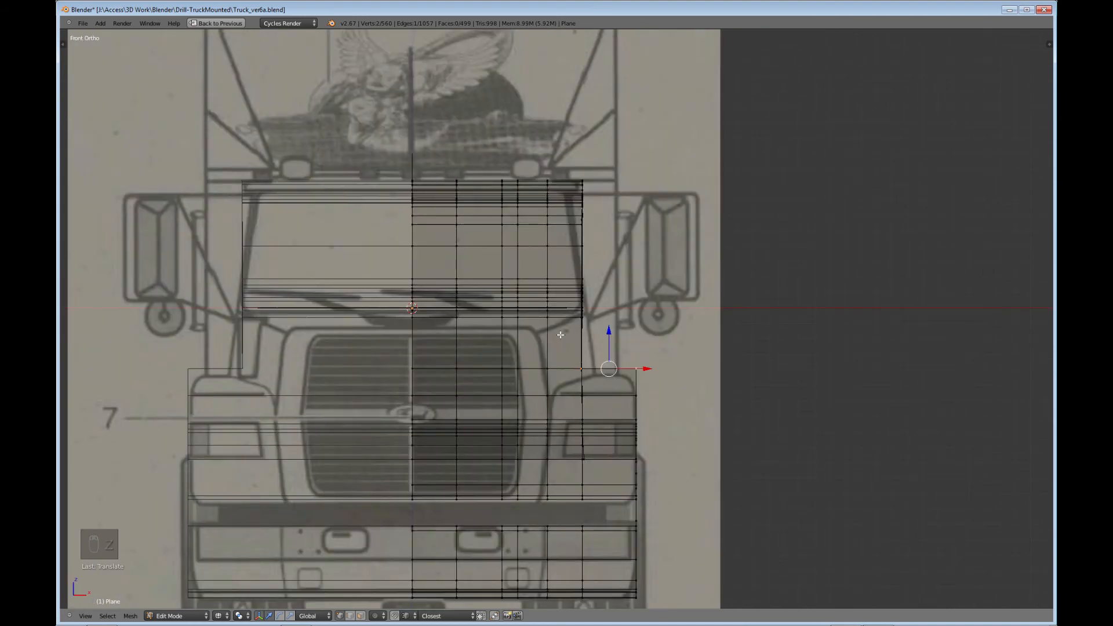
pyautogui.keyDown('shift'); pyautogui.moveTo(554, 377); pyautogui.dragTo(559, 263, button='middle'); pyautogui.keyUp('shift')
pyautogui.keyDown('shift'); pyautogui.moveTo(574, 331); pyautogui.dragTo(559, 242, button='middle'); pyautogui.keyUp('shift')
pyautogui.scroll(1, 560, 244)
pyautogui.scroll(1, 581, 316)
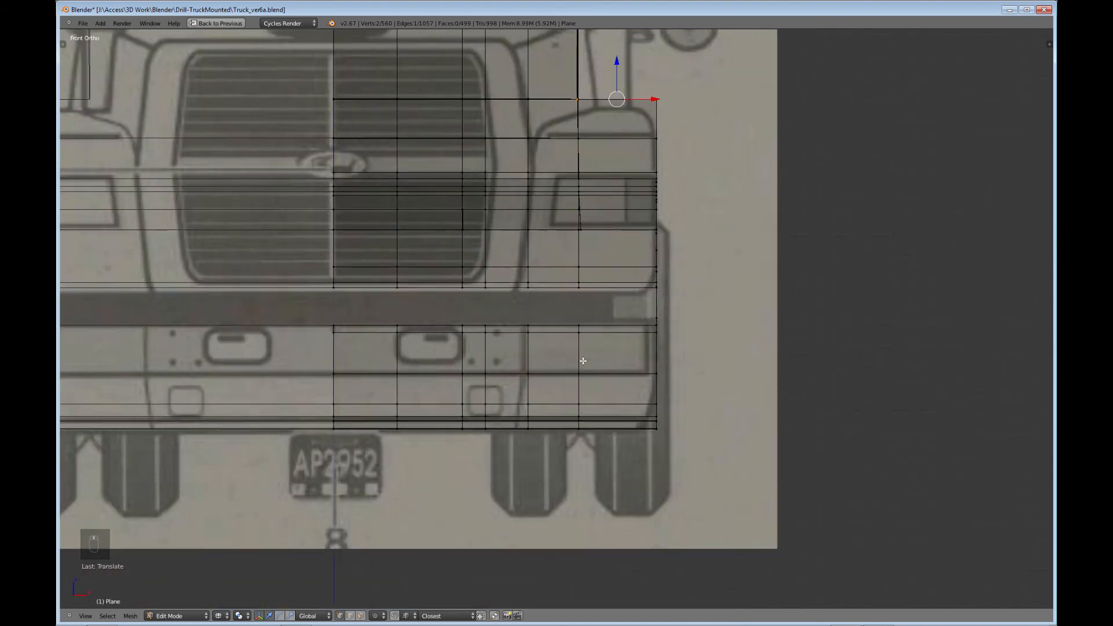
pyautogui.keyDown('shift'); pyautogui.moveTo(579, 360); pyautogui.dragTo(530, 295, button='middle'); pyautogui.keyUp('shift')
pyautogui.scroll(2, 543, 307)
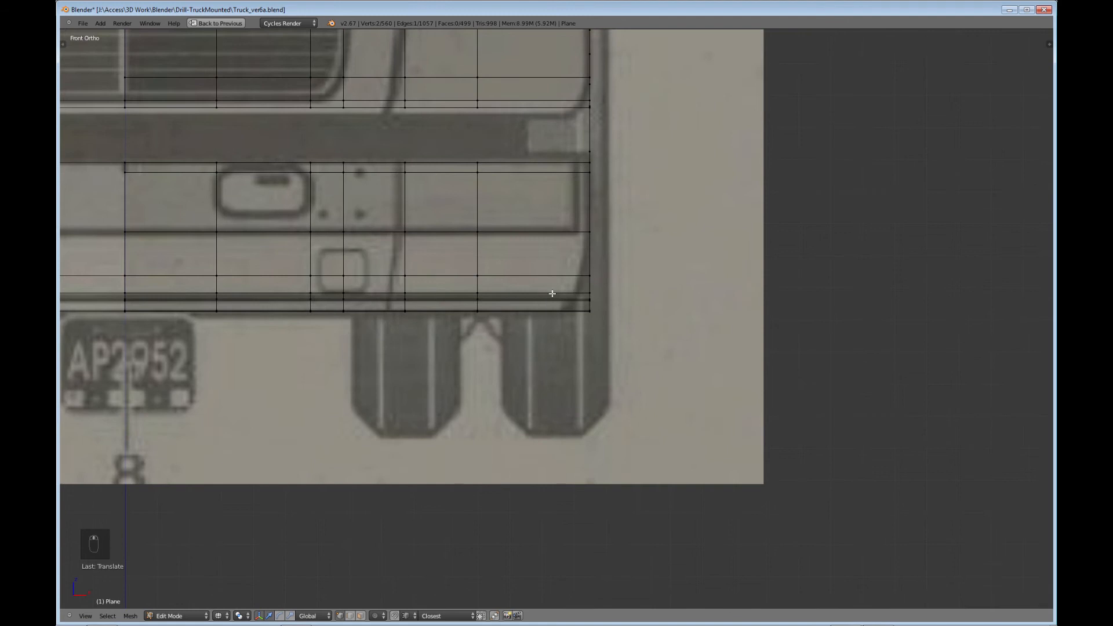
# Step: Move the four vertices at the bumper's lowest outer corner inward along X to match the front reference
pyautogui.rightClick(600, 314)
pyautogui.press('b')
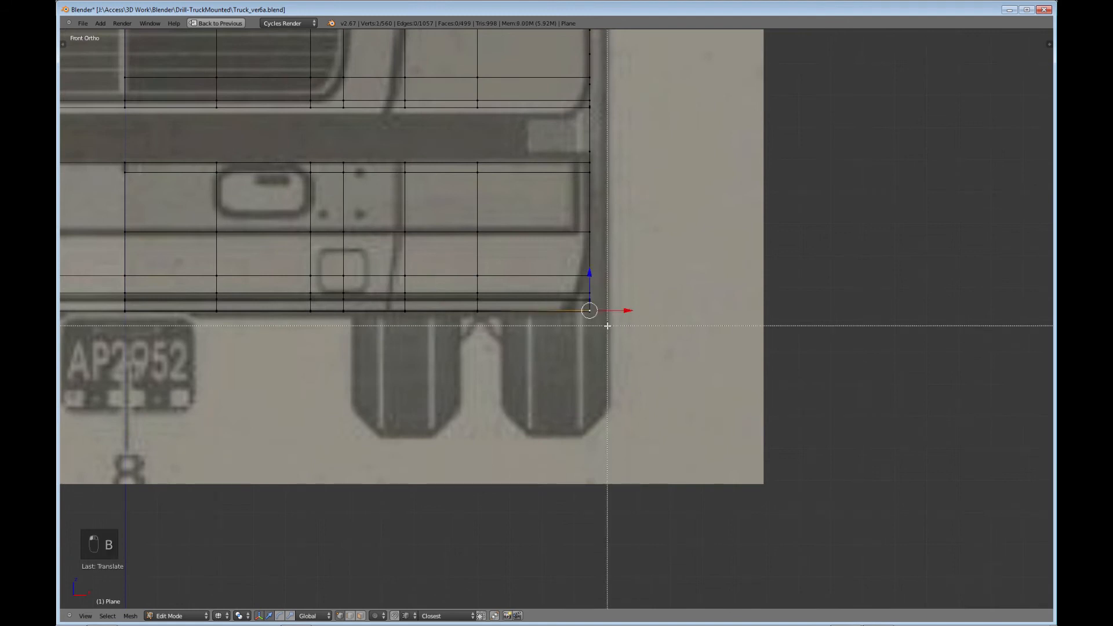
pyautogui.moveTo(607, 325); pyautogui.dragTo(578, 305)
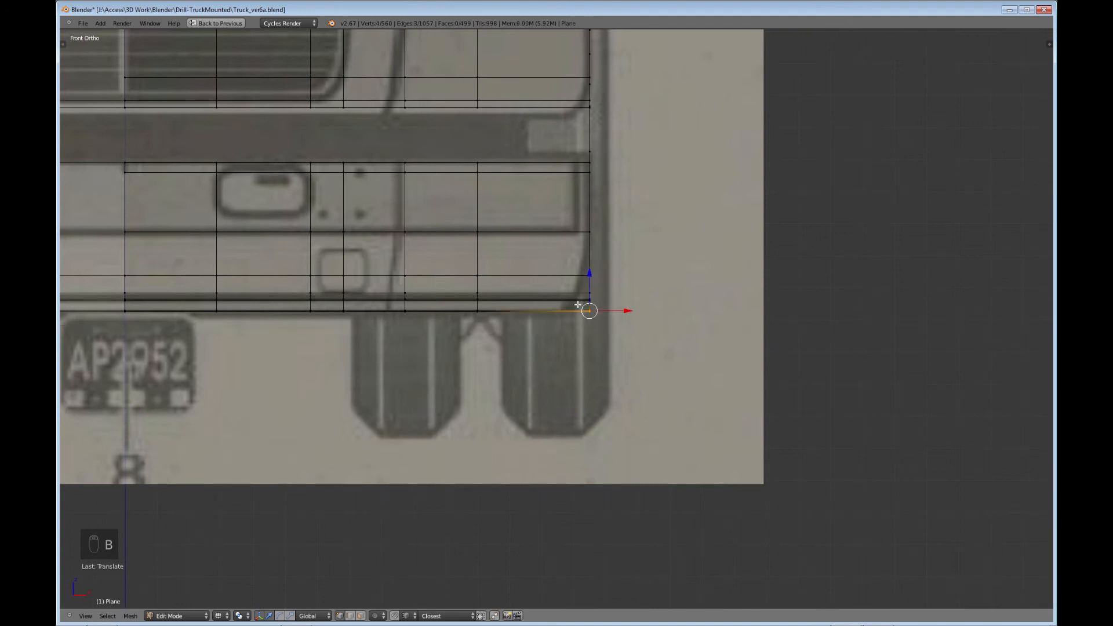
pyautogui.moveTo(578, 305); pyautogui.dragTo(549, 306, button='middle')
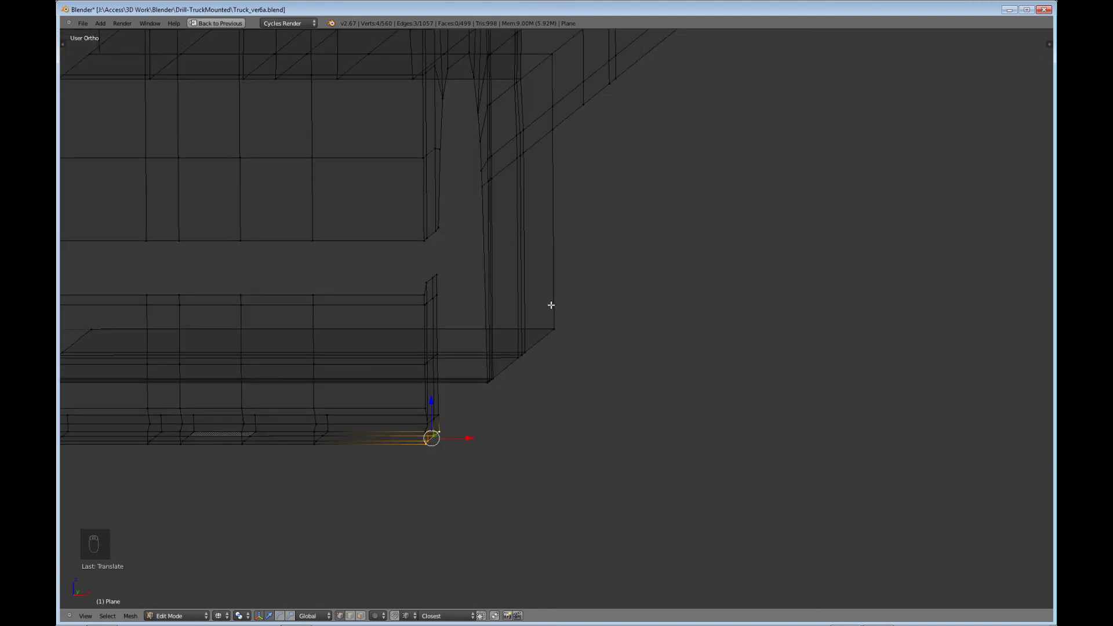
pyautogui.press('KP_1')
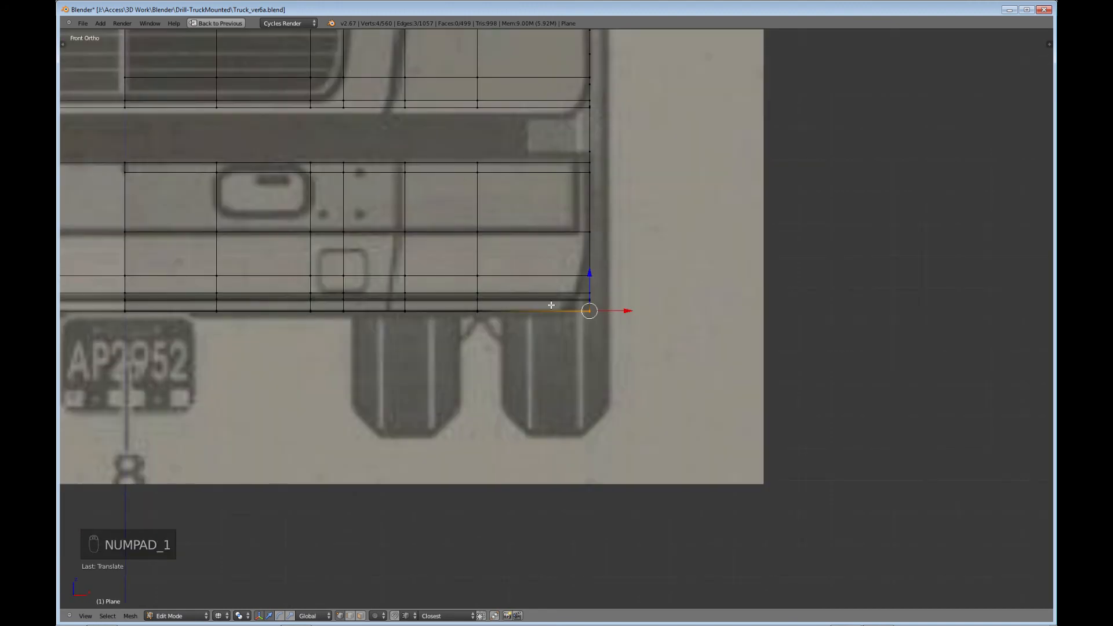
pyautogui.press('g')
pyautogui.press('x')
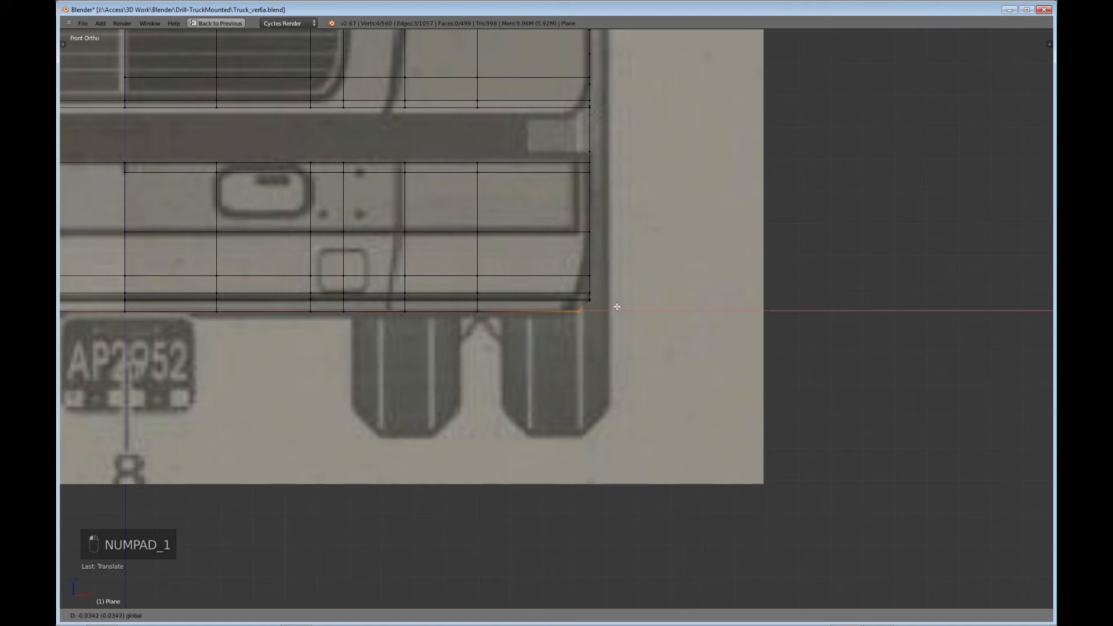
pyautogui.moveTo(608, 305); pyautogui.dragTo(585, 292)
# Step: Select only the four bumper vertices just above the lowest outer corner and move them inward along X by about 0.031
pyautogui.rightClick(601, 301)
pyautogui.press('b')
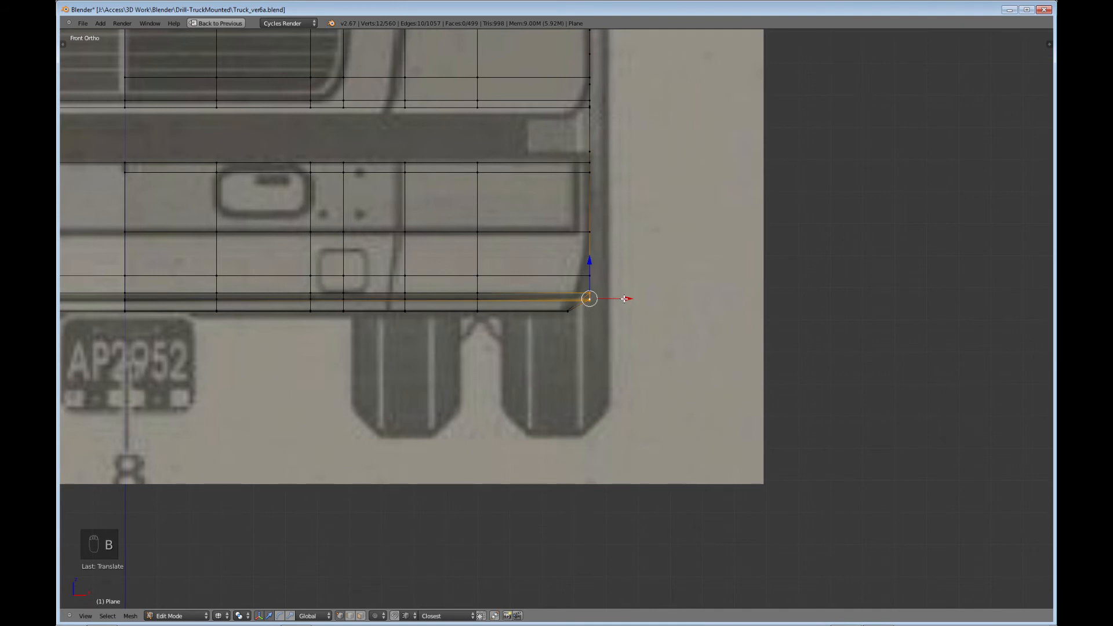
pyautogui.moveTo(619, 301); pyautogui.dragTo(604, 325, button='middle')
pyautogui.press('c')
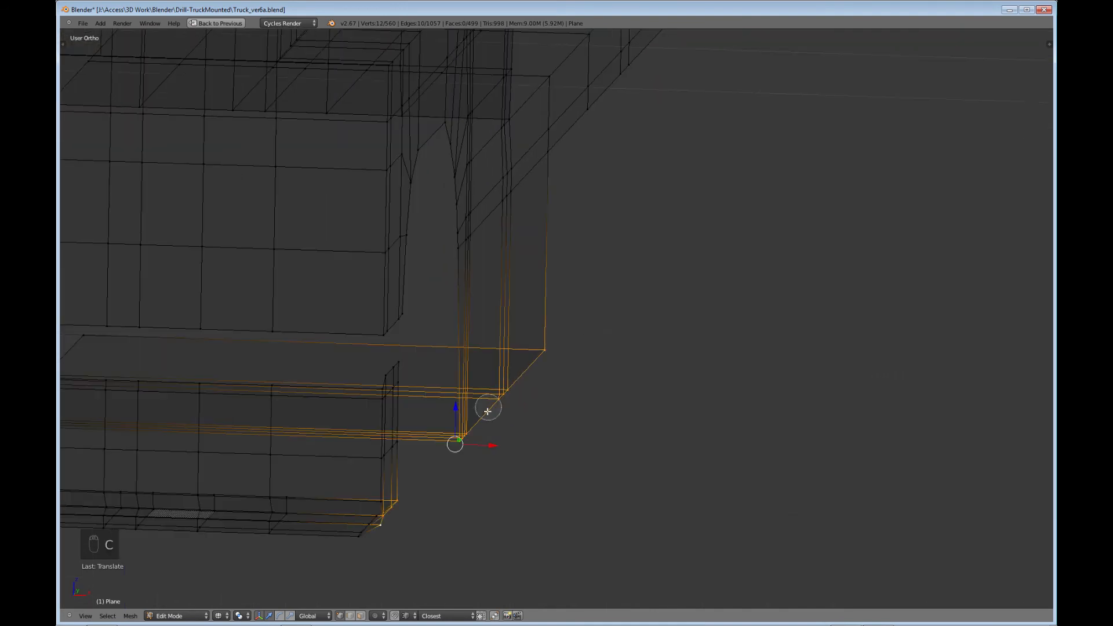
pyautogui.moveTo(454, 437); pyautogui.dragTo(542, 351, button='middle')
pyautogui.rightClick(558, 343)
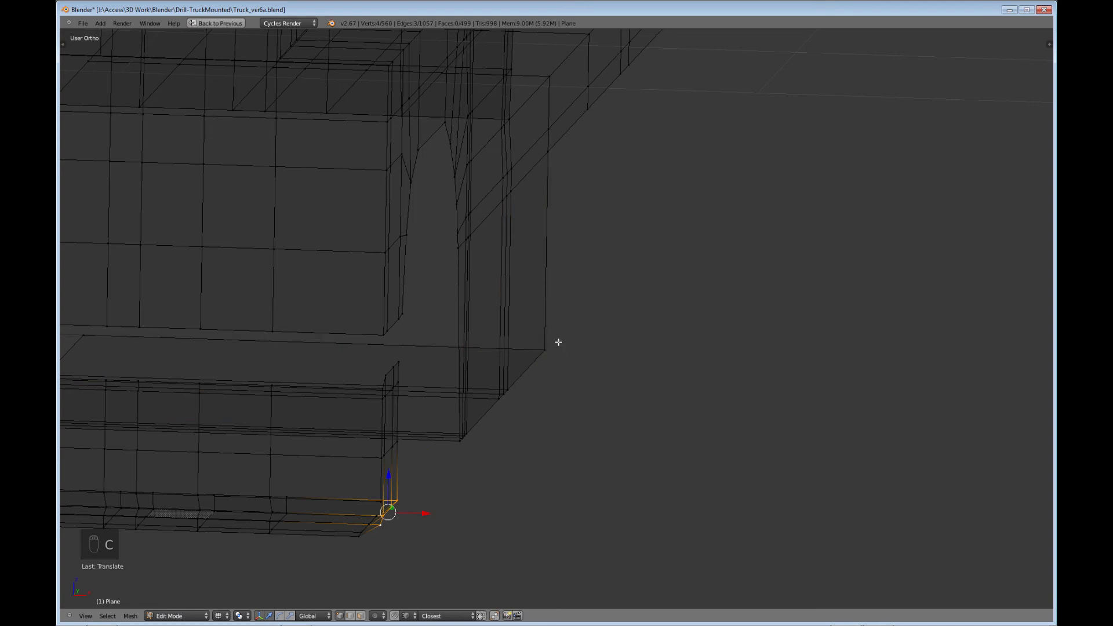
pyautogui.press('KP_1')
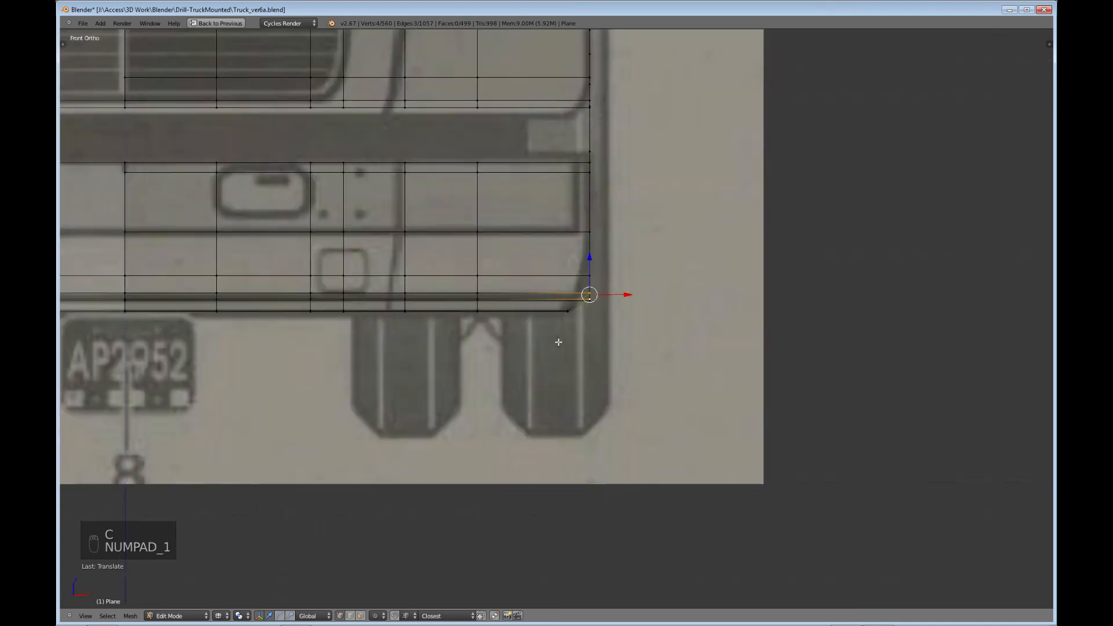
pyautogui.press('g')
pyautogui.press('x')
pyautogui.click(618, 294)
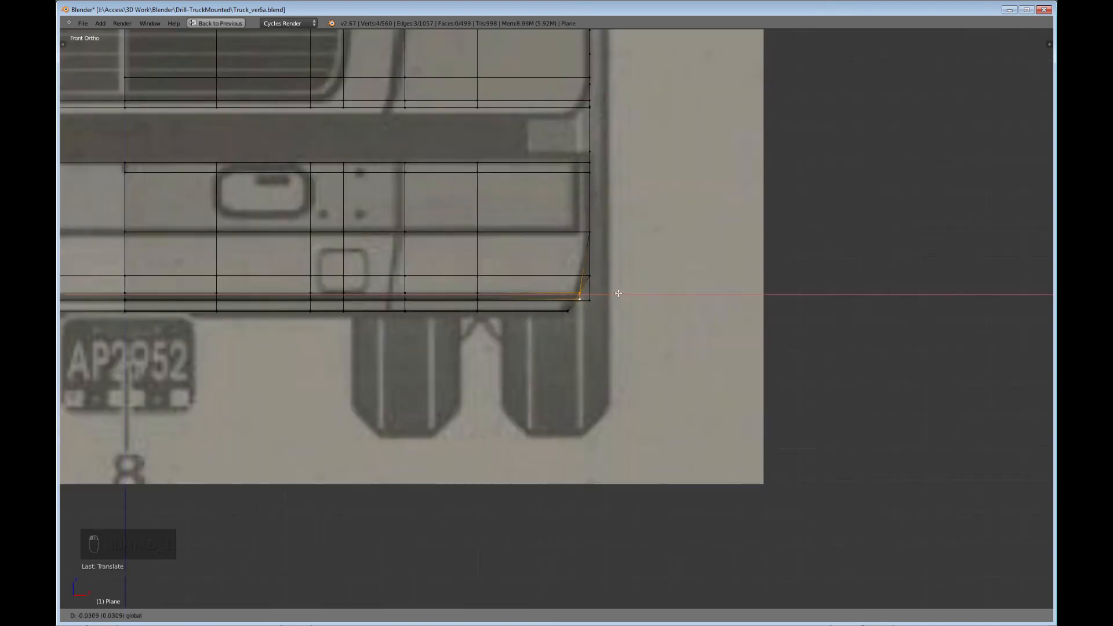
# Step: Select only the four vertices at the front fender's lower outer corner above the bumper and move them inward along X
pyautogui.keyDown('shift'); pyautogui.moveTo(574, 184); pyautogui.dragTo(554, 389, button='middle'); pyautogui.keyUp('shift')
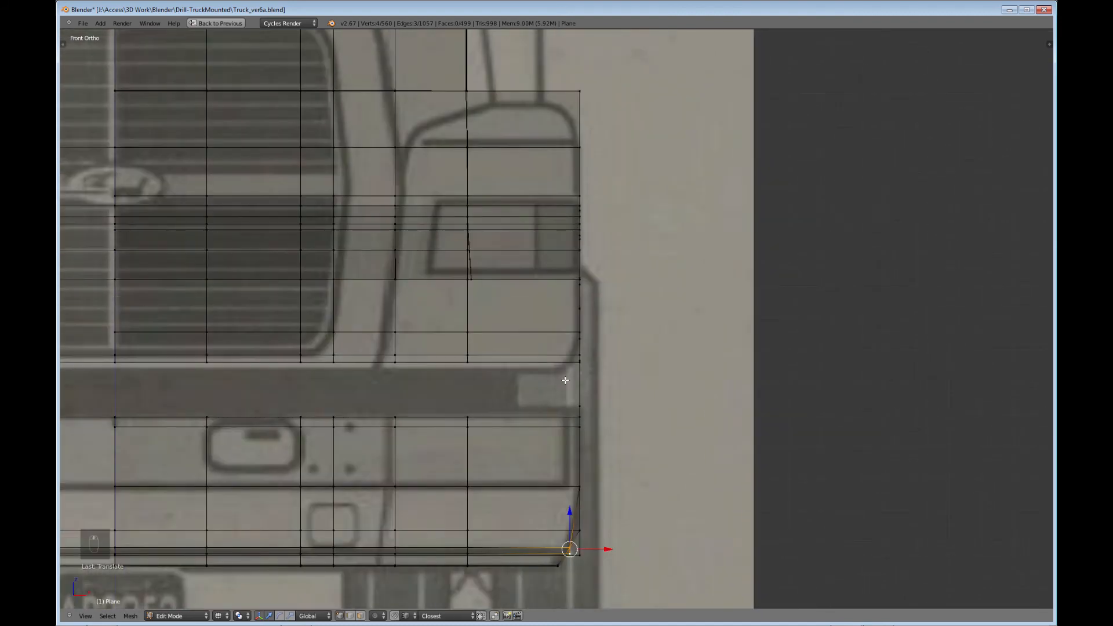
pyautogui.rightClick(581, 363)
pyautogui.press('b')
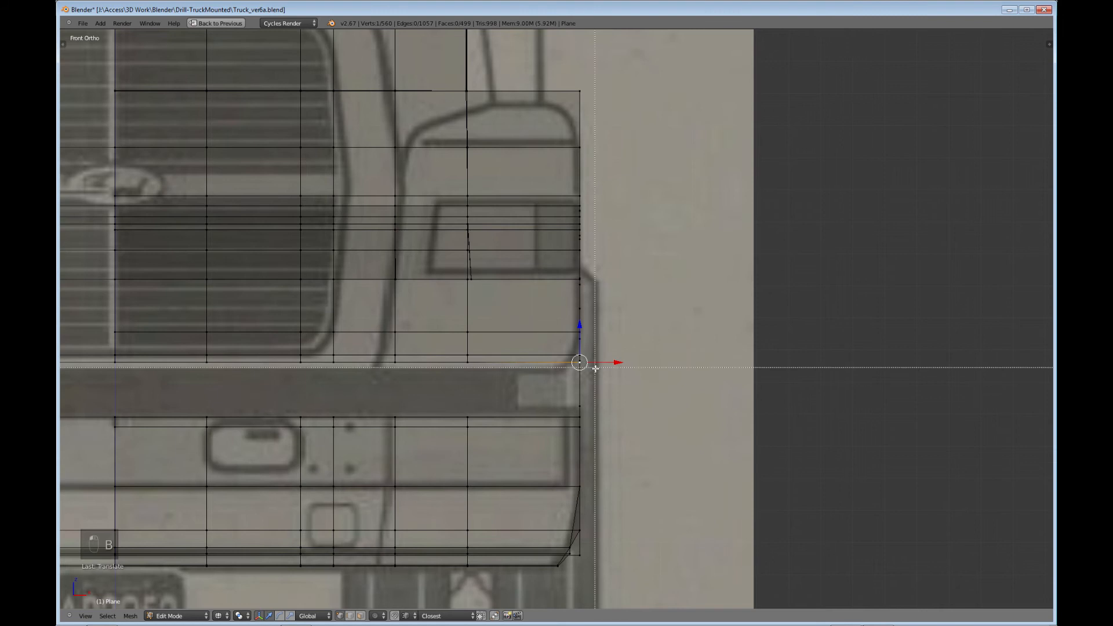
pyautogui.moveTo(596, 368); pyautogui.dragTo(572, 349)
pyautogui.moveTo(605, 361); pyautogui.dragTo(594, 364, button='middle')
pyautogui.press('c')
pyautogui.moveTo(529, 390); pyautogui.dragTo(641, 315, button='middle')
pyautogui.rightClick(674, 297)
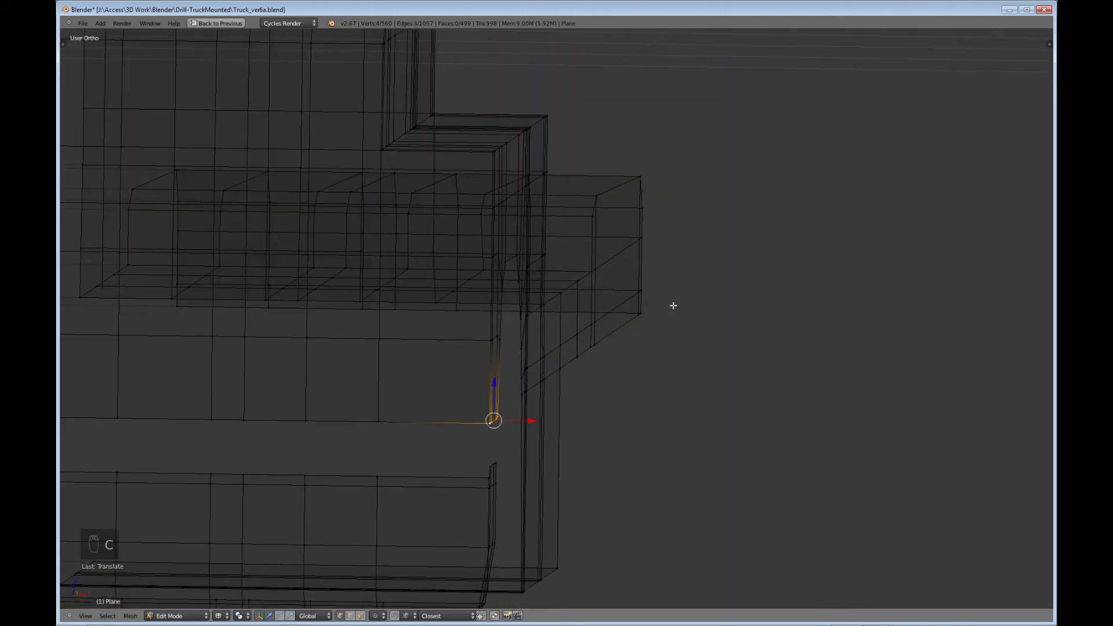
pyautogui.press('KP_1')
pyautogui.moveTo(620, 359); pyautogui.dragTo(607, 364)
pyautogui.click(607, 365)
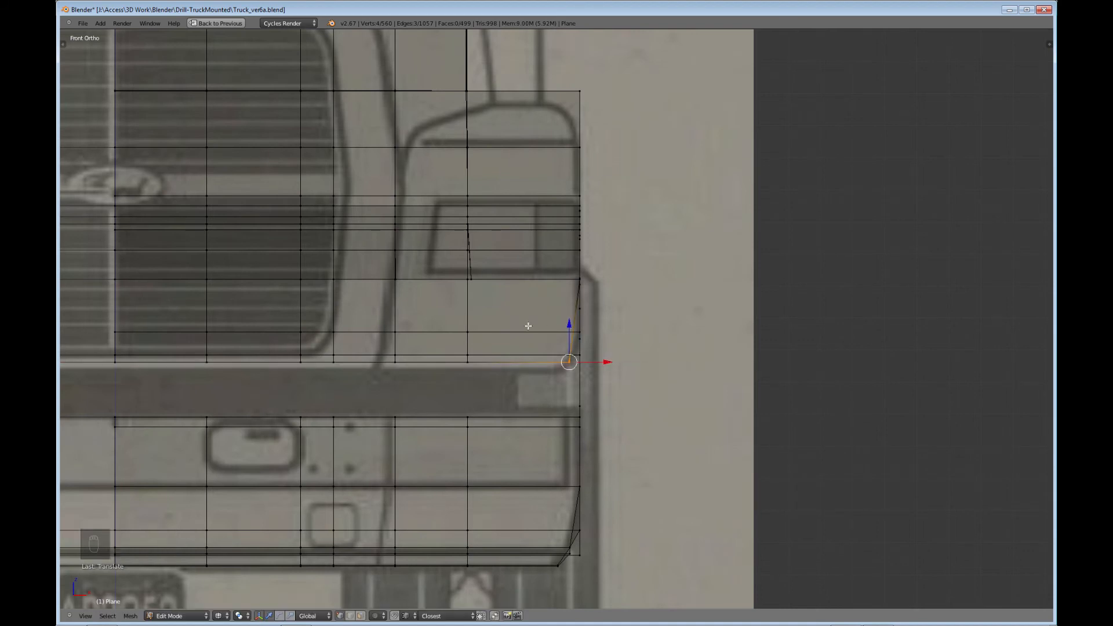
# Step: Move the outer vertices of the fender line just below its top edge slightly inward along X
pyautogui.keyDown('shift'); pyautogui.moveTo(452, 323); pyautogui.dragTo(535, 316, button='middle'); pyautogui.keyUp('shift')
pyautogui.keyDown('shift'); pyautogui.moveTo(447, 328); pyautogui.dragTo(532, 331, button='middle'); pyautogui.keyUp('shift')
pyautogui.keyDown('shift'); pyautogui.moveTo(589, 254); pyautogui.dragTo(472, 311, button='middle'); pyautogui.keyUp('shift')
pyautogui.moveTo(516, 253)
pyautogui.keyDown('shift'); pyautogui.mouseDown(button='middle')
pyautogui.moveTo(467, 352)
pyautogui.moveTo(400, 432)
pyautogui.mouseUp(button='middle'); pyautogui.keyUp('shift')
pyautogui.rightClick(527, 385)
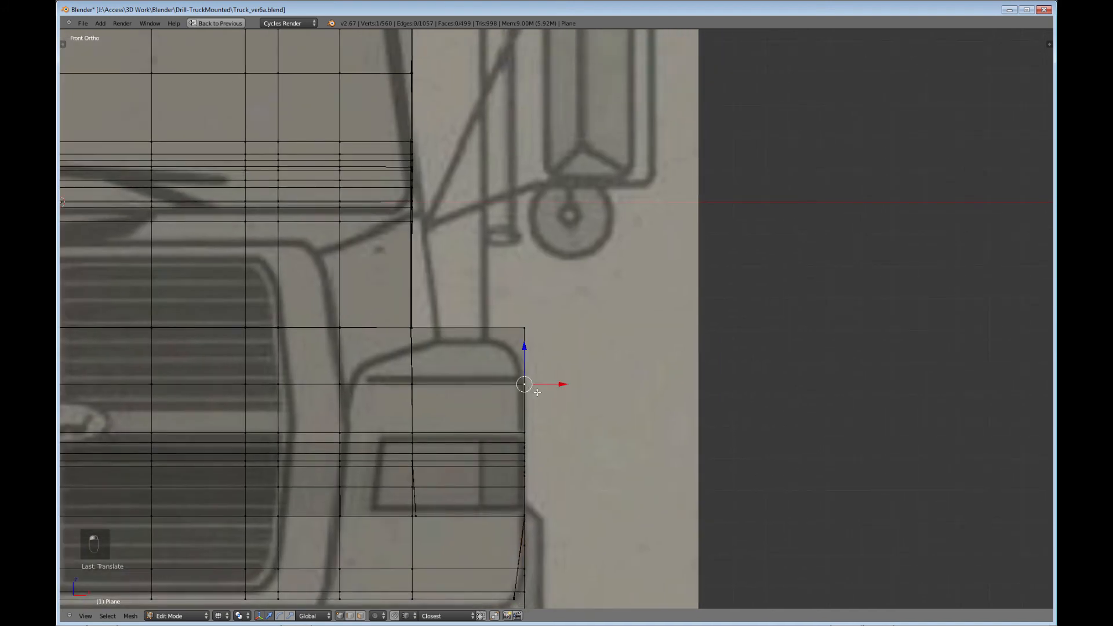
pyautogui.press('b')
pyautogui.moveTo(540, 393); pyautogui.dragTo(498, 375)
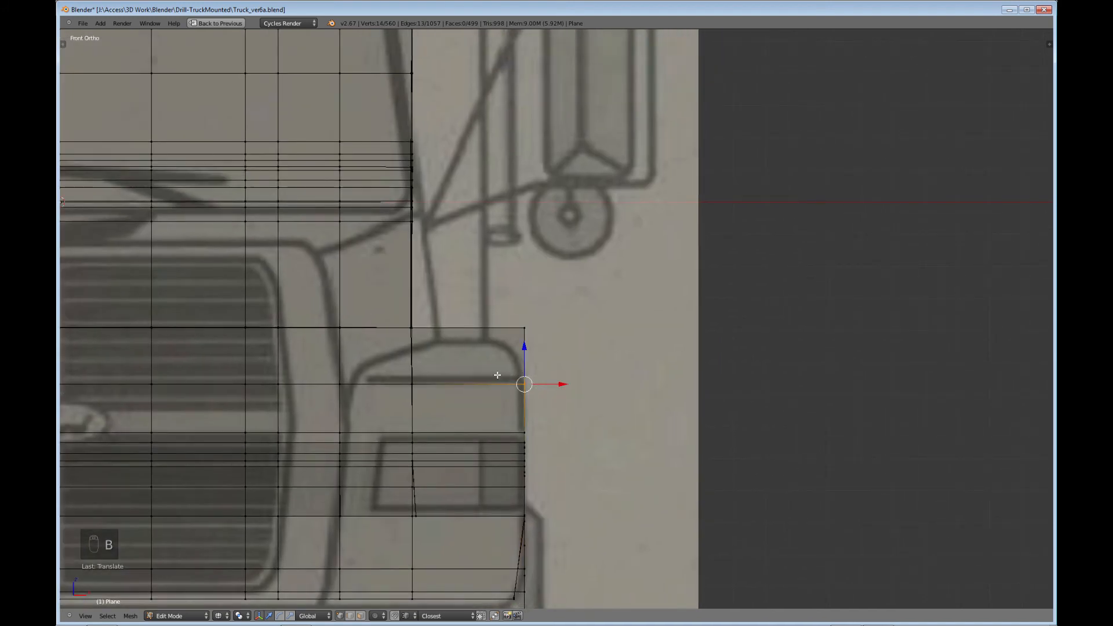
pyautogui.moveTo(497, 376); pyautogui.dragTo(486, 380, button='middle')
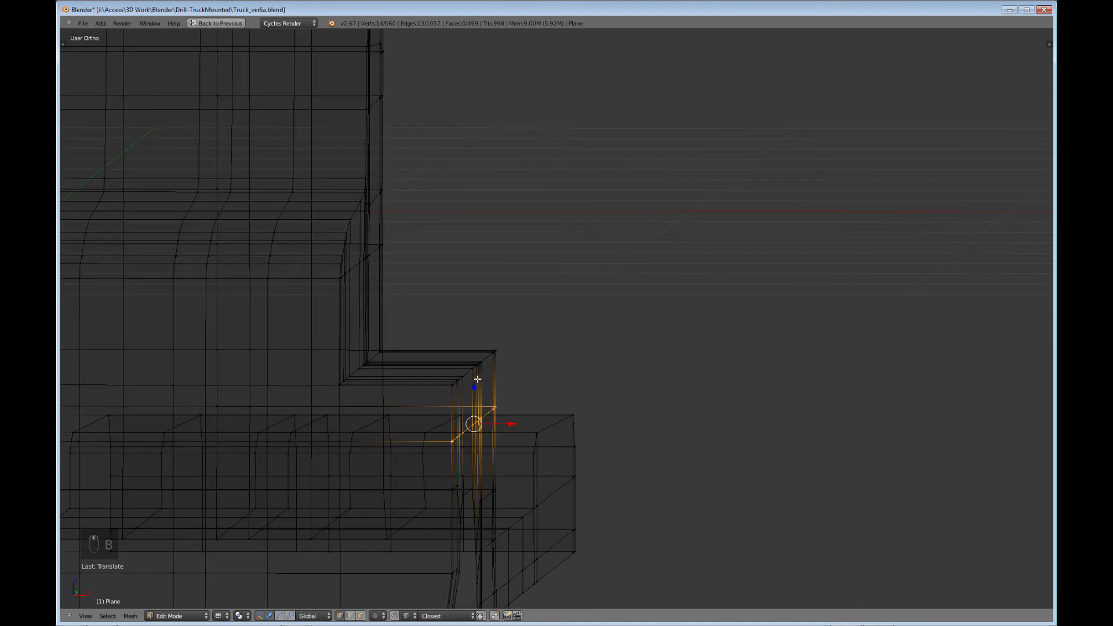
pyautogui.press('KP_1')
pyautogui.moveTo(551, 385); pyautogui.dragTo(548, 385)
# Step: Move the fender's top outer corner vertices about 0.047 inward and 0.054 down onto the reference's rounded corner
pyautogui.rightClick(528, 328)
pyautogui.press('b')
pyautogui.moveTo(540, 340); pyautogui.dragTo(517, 322)
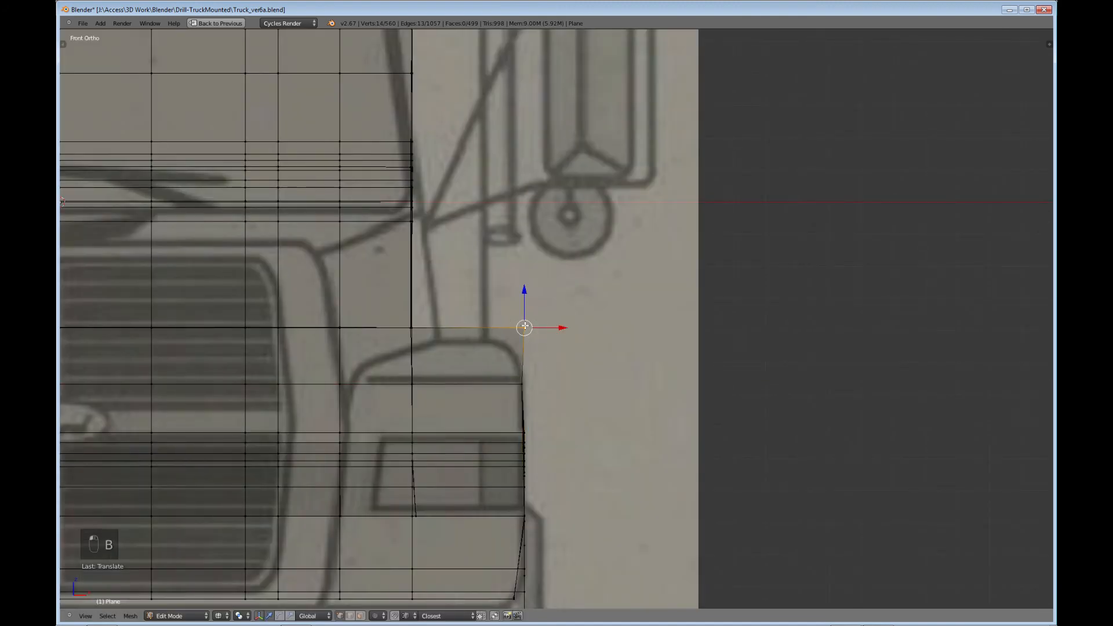
pyautogui.press('g')
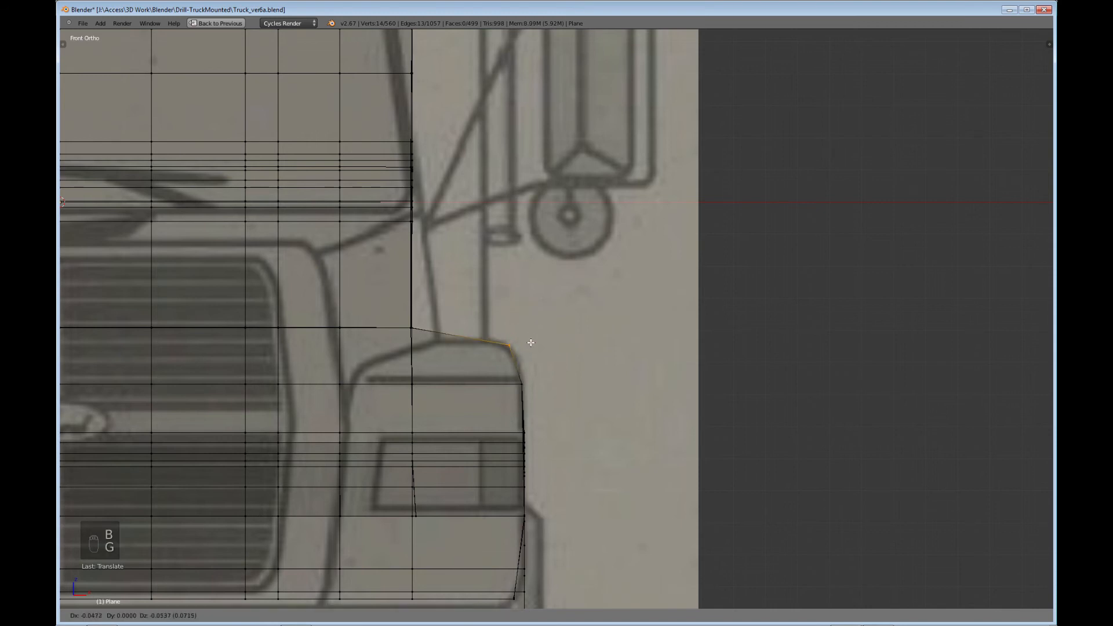
pyautogui.click(530, 342)
# Step: Lower the vertices where the fender top meets the cab side along Z, level with the fender's top outer corner
pyautogui.rightClick(412, 327)
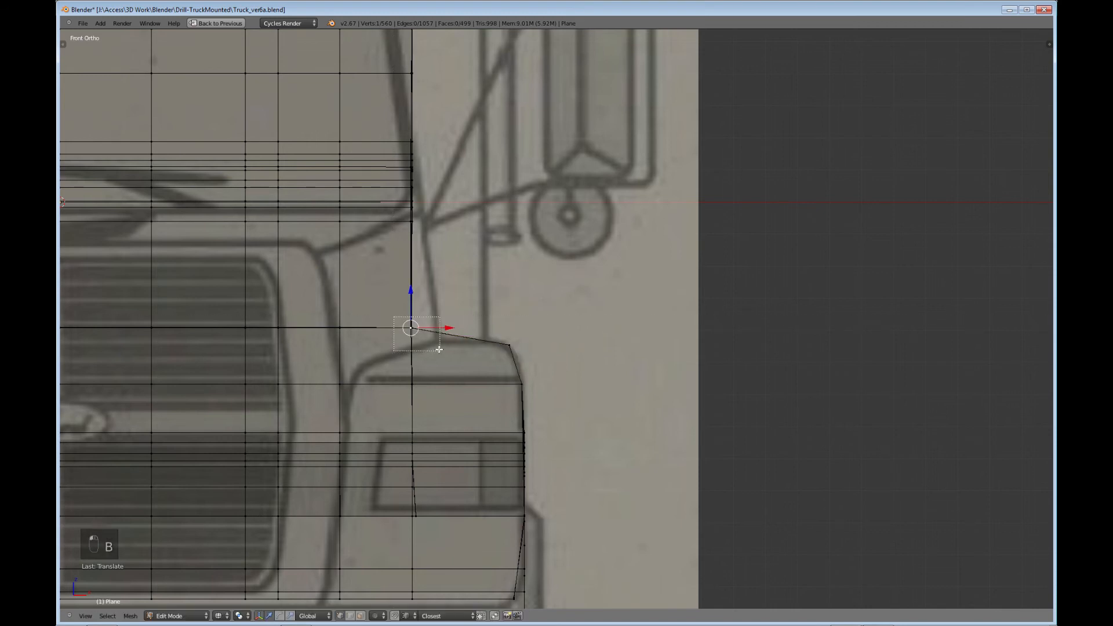
pyautogui.press('g')
pyautogui.press('z')
pyautogui.click(413, 306)
pyautogui.moveTo(412, 306); pyautogui.dragTo(442, 316, button='middle')
pyautogui.press('KP_1')
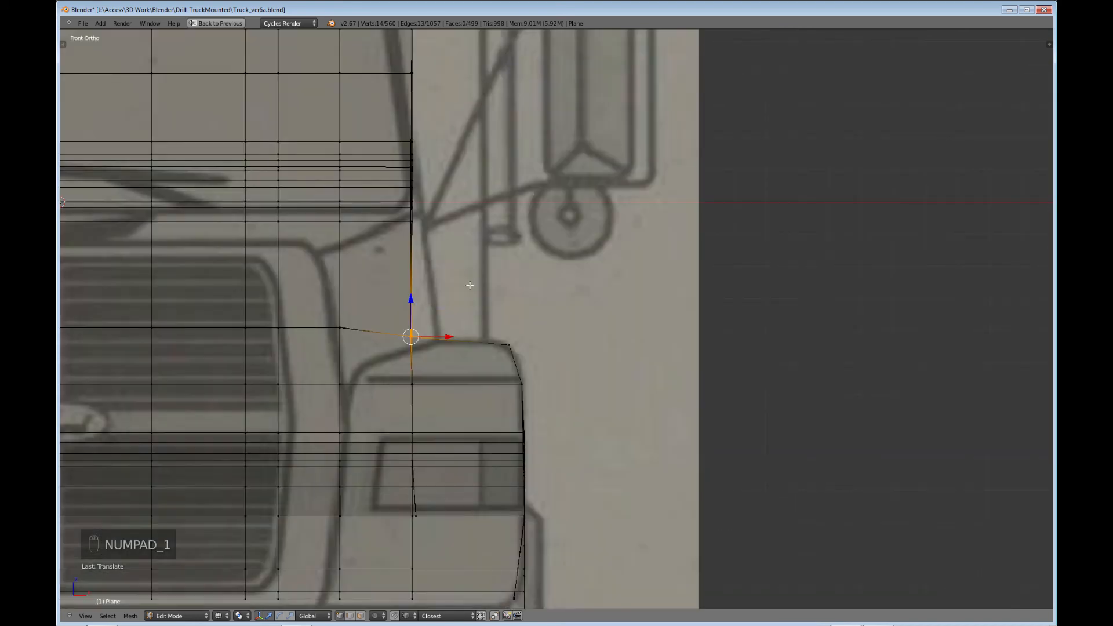
pyautogui.press('g')
pyautogui.press('z')
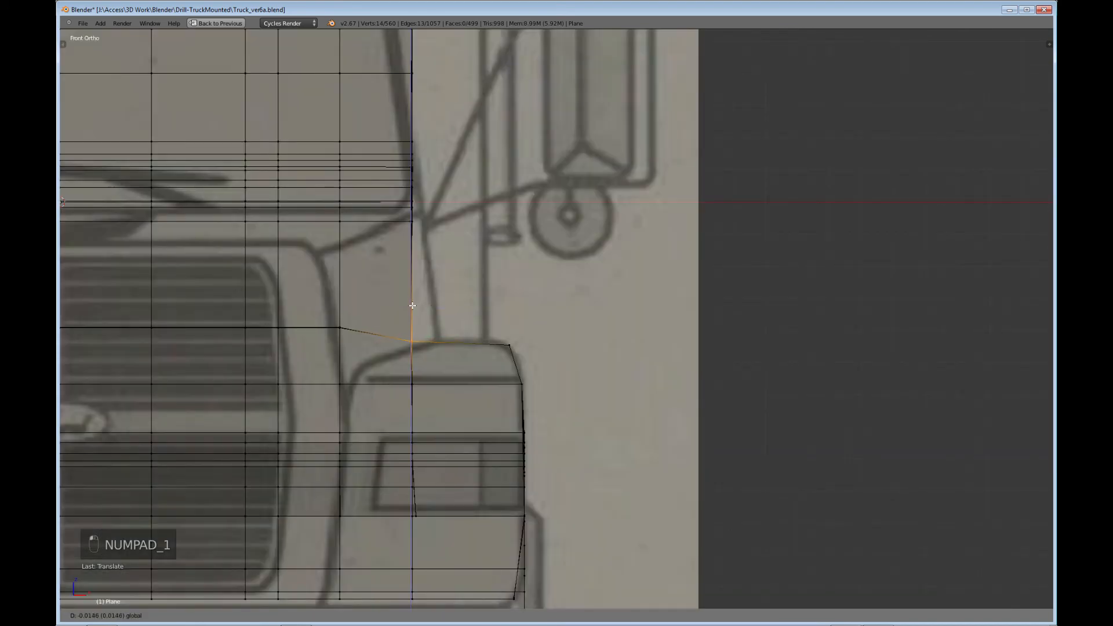
pyautogui.click(412, 305)
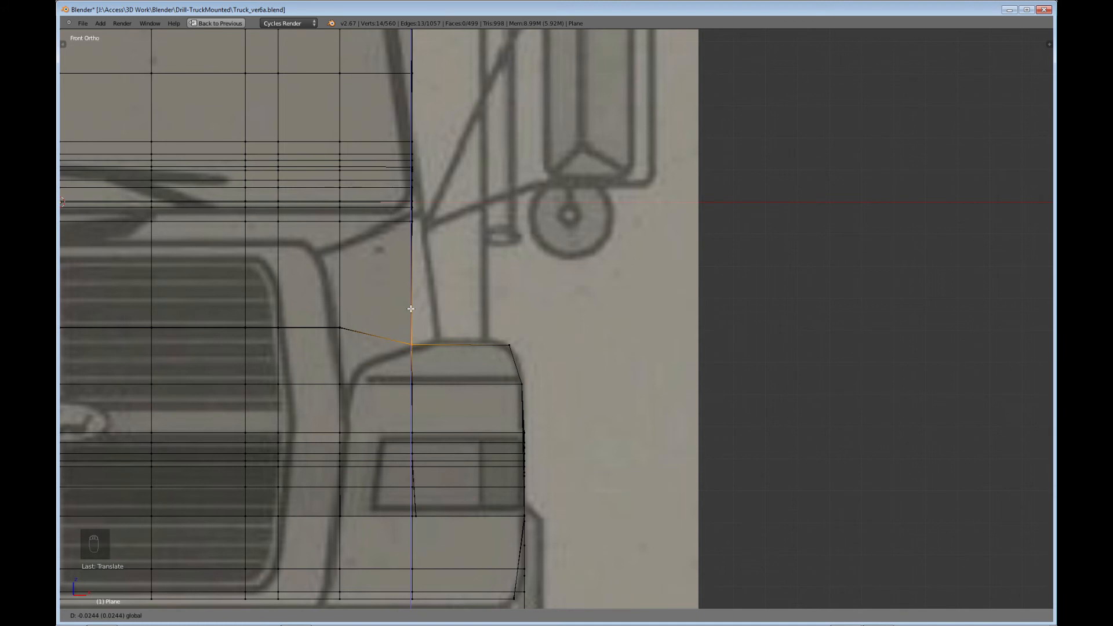
# Step: Select only the front vertex of the next loop inward, beside the grille, and lower it along Z toward the reference fender curve
pyautogui.rightClick(339, 327)
pyautogui.press('b')
pyautogui.moveTo(326, 316); pyautogui.dragTo(354, 342)
pyautogui.moveTo(353, 341)
pyautogui.mouseDown(button='middle')
pyautogui.moveTo(368, 366)
pyautogui.moveTo(325, 368)
pyautogui.moveTo(425, 323)
pyautogui.moveTo(660, 182)
pyautogui.mouseUp(button='middle')
pyautogui.press('c')
pyautogui.moveTo(500, 226); pyautogui.dragTo(457, 211, button='middle')
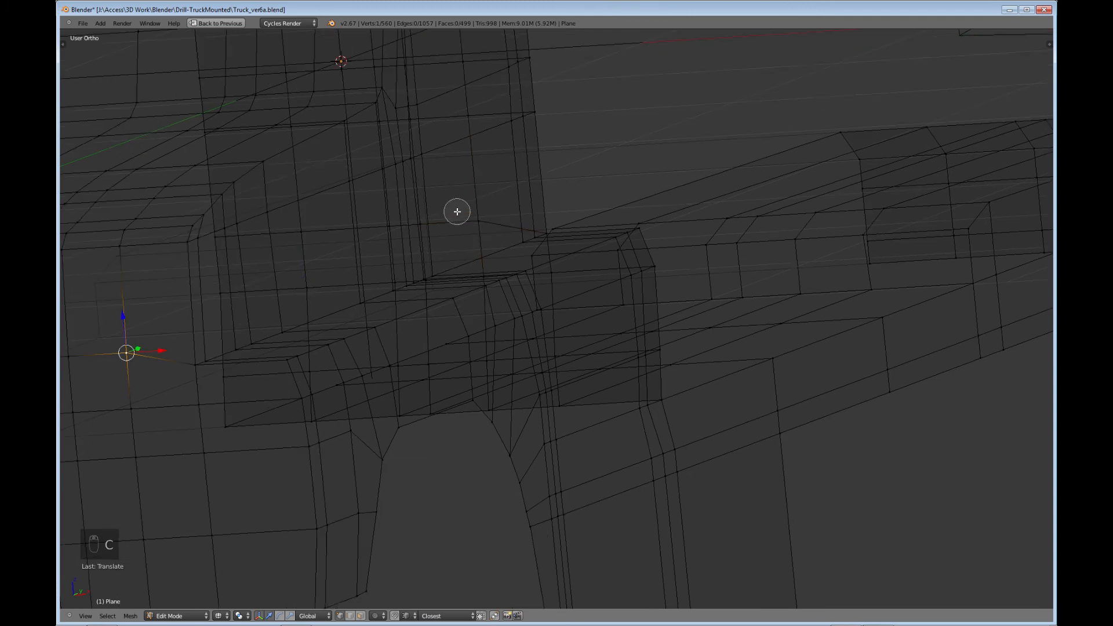
pyautogui.rightClick(457, 212)
pyautogui.press('KP_1')
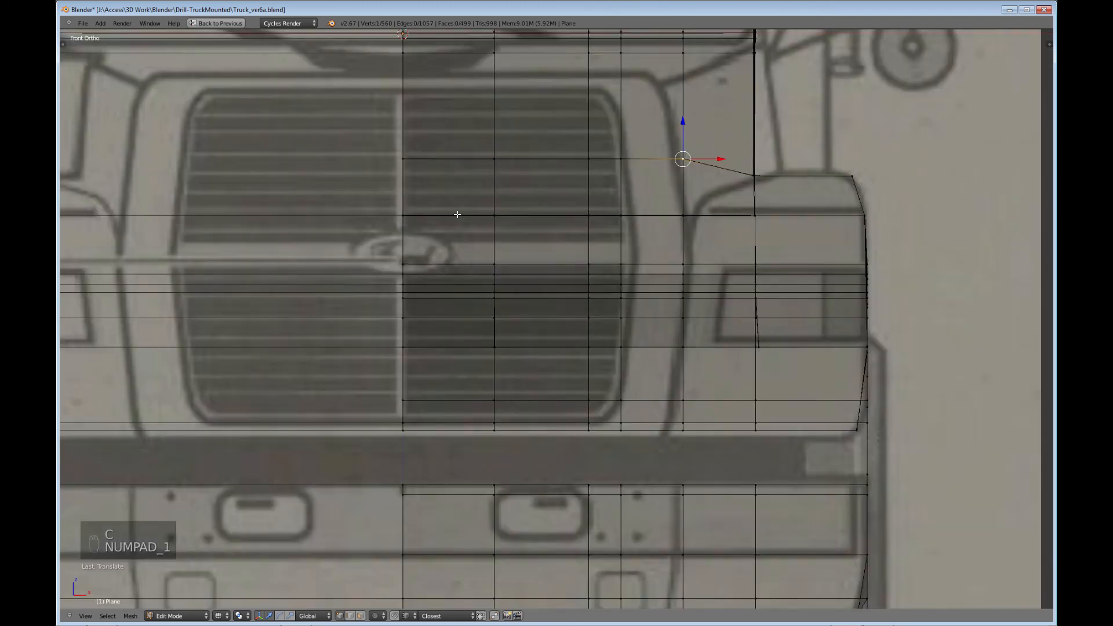
pyautogui.keyDown('shift'); pyautogui.moveTo(706, 197); pyautogui.dragTo(525, 341, button='middle'); pyautogui.keyUp('shift')
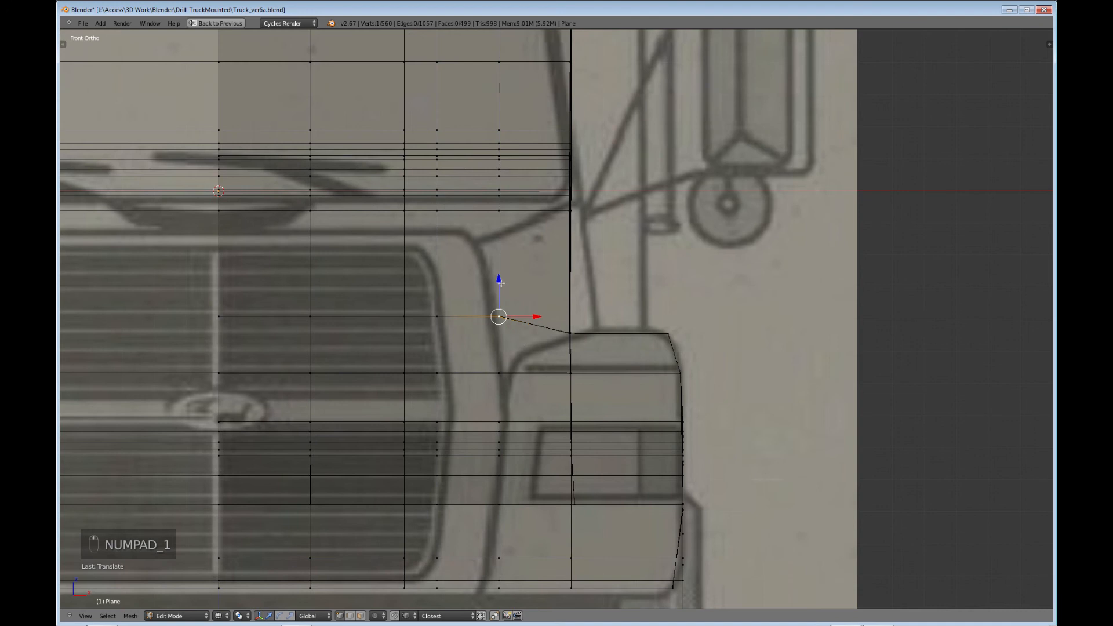
pyautogui.moveTo(500, 282); pyautogui.dragTo(519, 315)
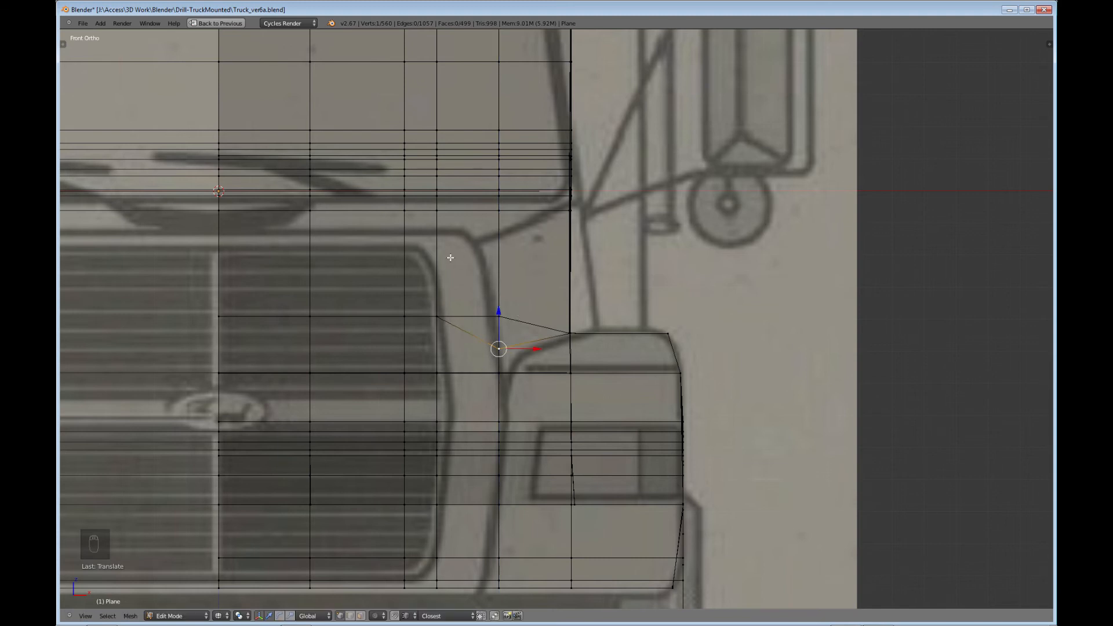
# Step: Select the vertex row along the hood's upper front and side edge, excluding the rear vertices, and lower it along Z toward the reference grille top
pyautogui.keyDown('shift'); pyautogui.moveTo(445, 257); pyautogui.dragTo(580, 348, button='middle'); pyautogui.keyUp('shift')
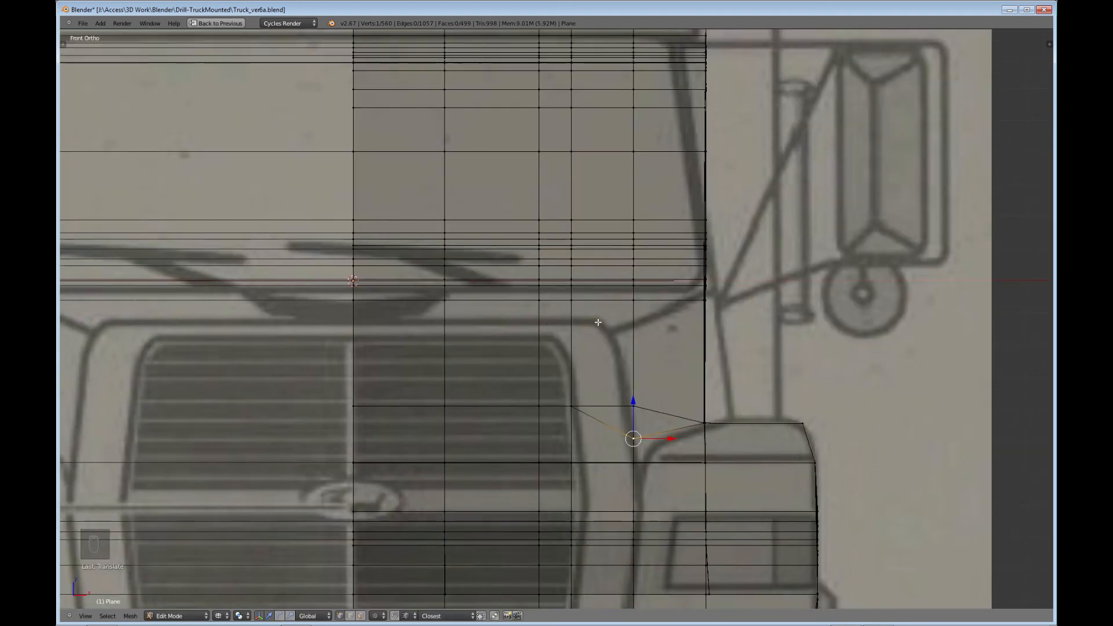
pyautogui.rightClick(702, 302)
pyautogui.scroll(-1, 639, 328)
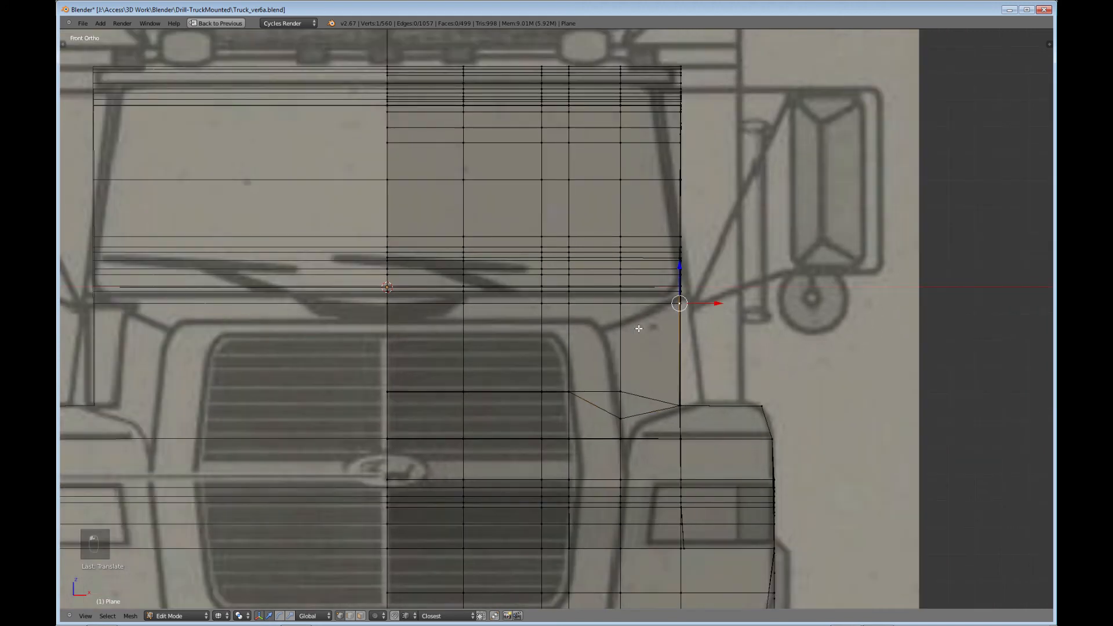
pyautogui.press('b')
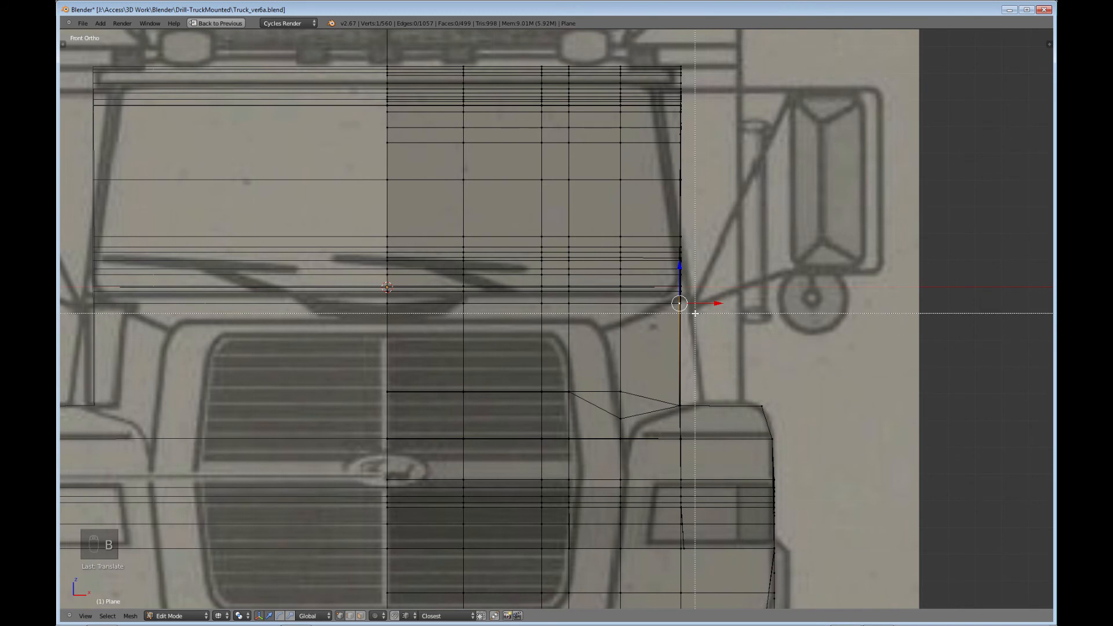
pyautogui.moveTo(695, 313); pyautogui.dragTo(77, 298)
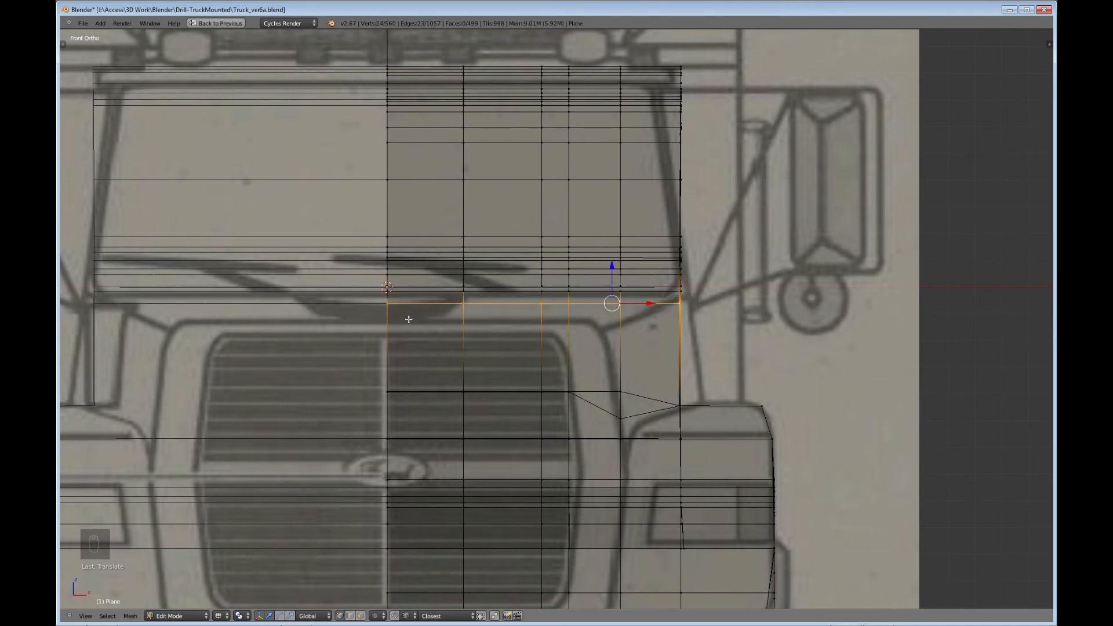
pyautogui.moveTo(550, 334)
pyautogui.mouseDown(button='middle')
pyautogui.moveTo(549, 325)
pyautogui.moveTo(529, 333)
pyautogui.mouseUp(button='middle')
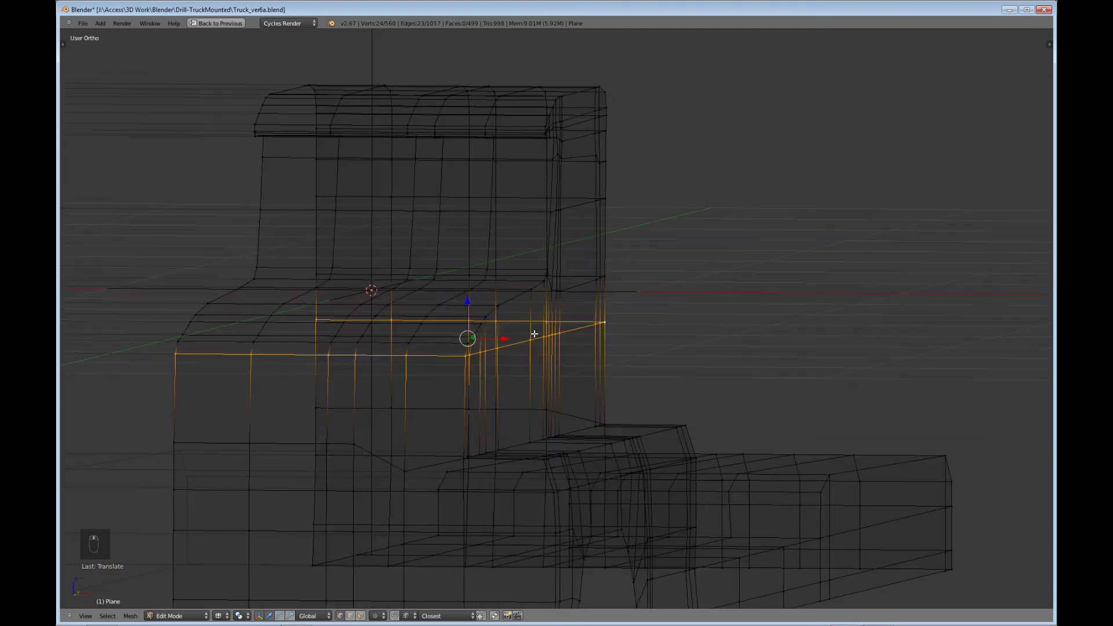
pyautogui.press('c')
pyautogui.moveTo(605, 321)
pyautogui.mouseDown(button='middle')
pyautogui.moveTo(305, 326)
pyautogui.moveTo(304, 373)
pyautogui.moveTo(308, 350)
pyautogui.mouseUp(button='middle')
pyautogui.press('Escape')
pyautogui.press('KP_1')
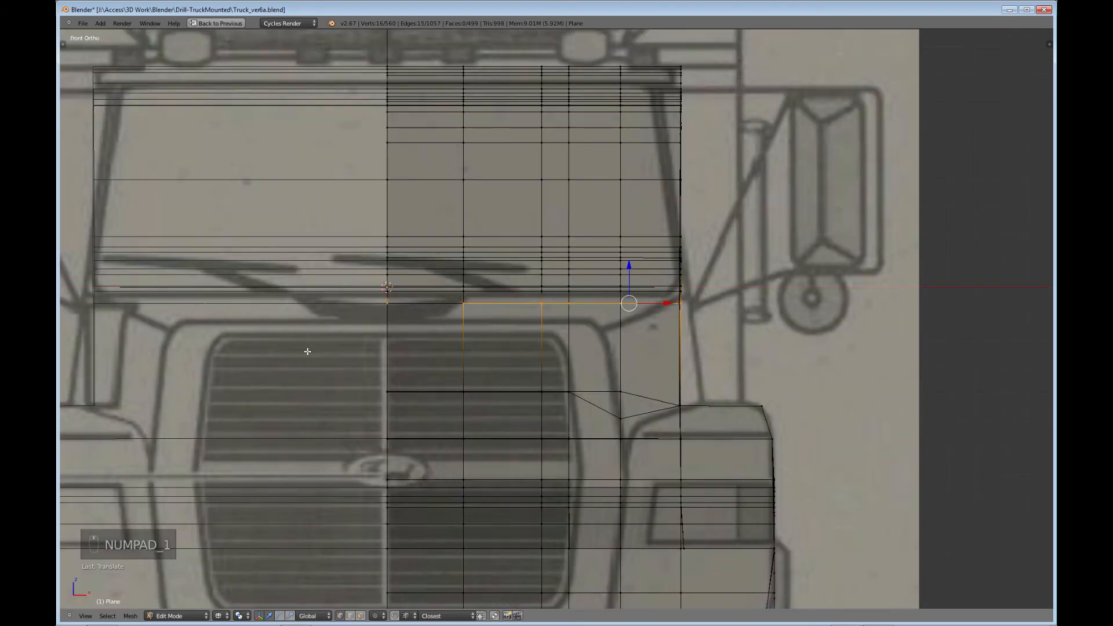
pyautogui.moveTo(628, 268); pyautogui.dragTo(628, 280)
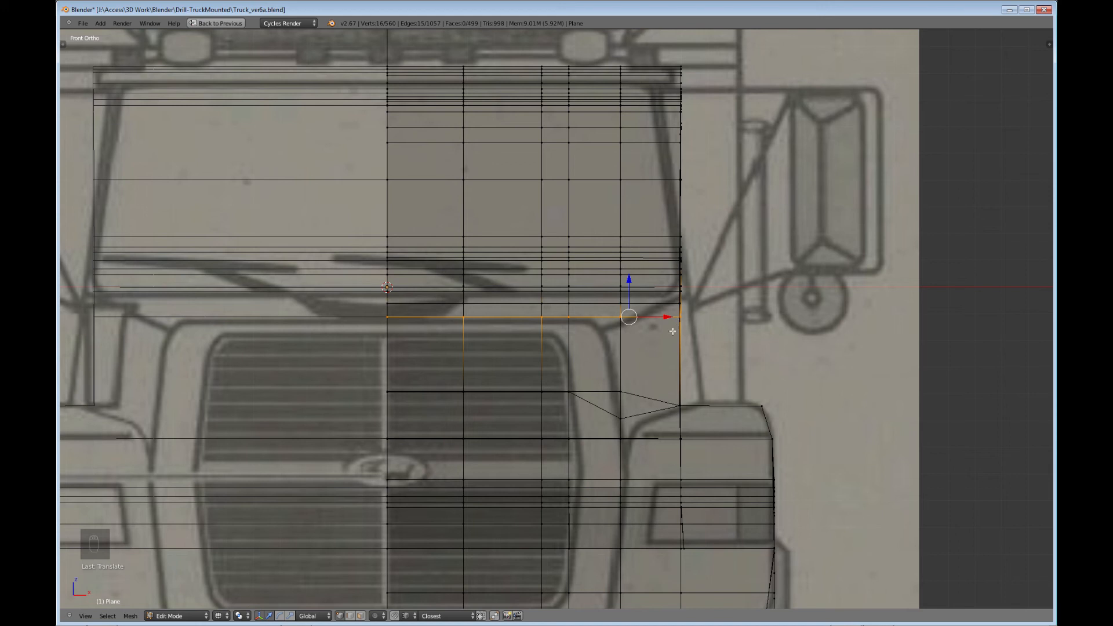
# Step: Show the truck in solid shading, switch to face selection and select the cab's lower side faces above the fender
pyautogui.scroll(-2, 672, 333)
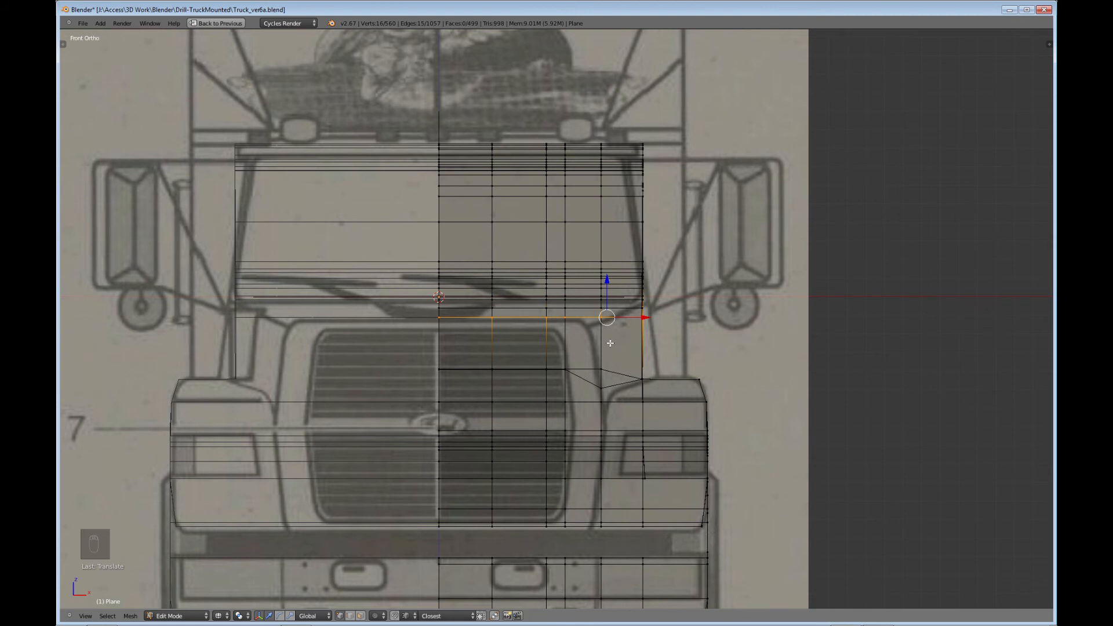
pyautogui.moveTo(610, 344); pyautogui.dragTo(545, 312, button='middle')
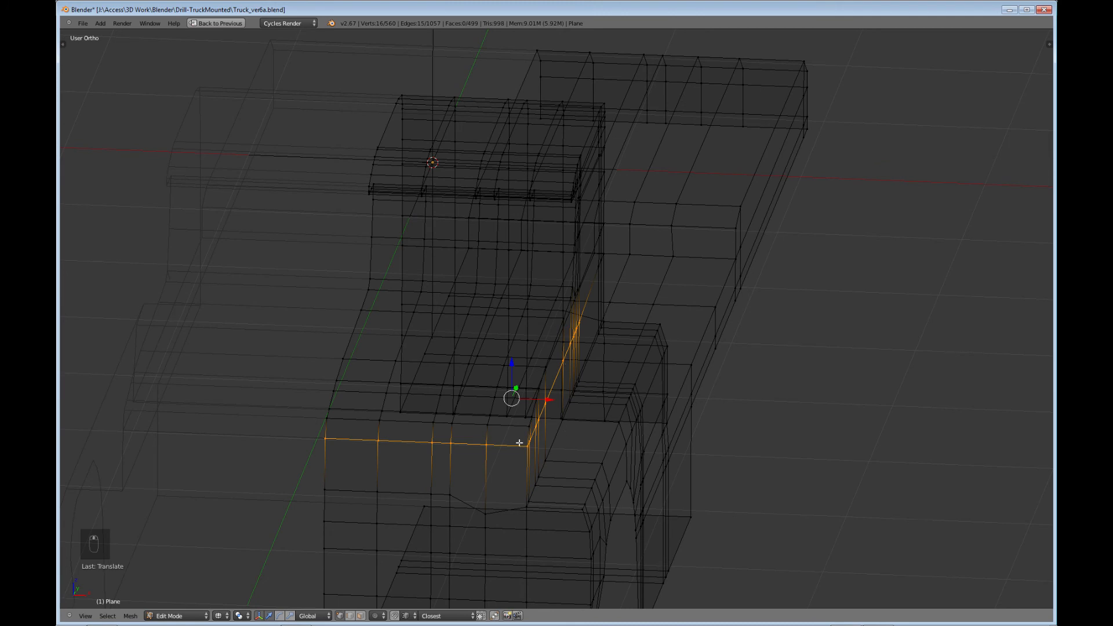
pyautogui.moveTo(519, 442); pyautogui.dragTo(513, 322, button='middle')
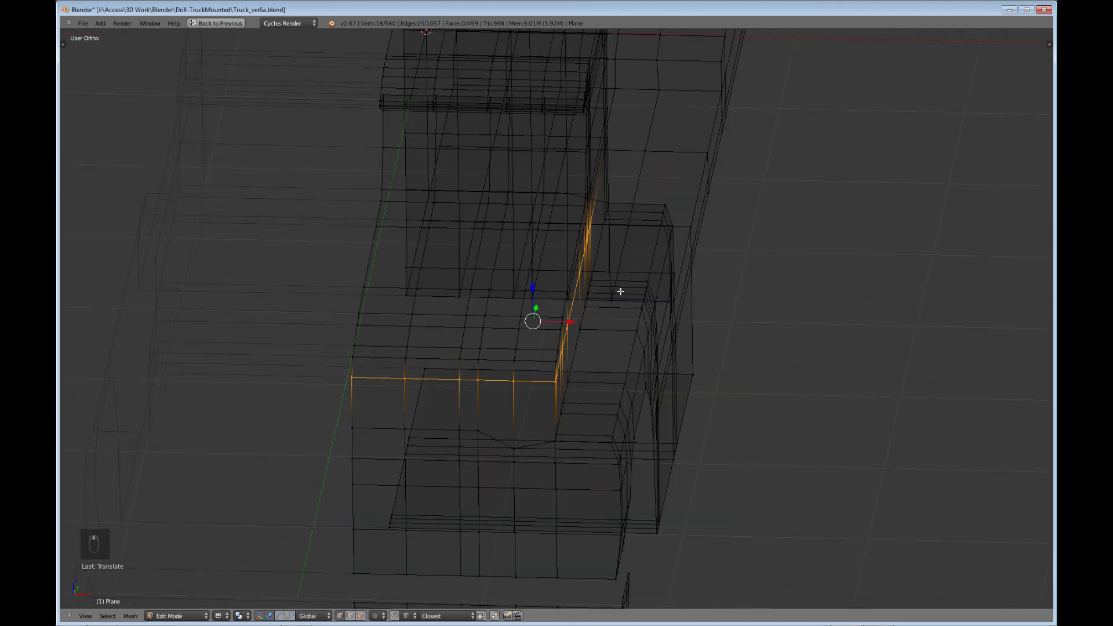
pyautogui.moveTo(620, 291); pyautogui.dragTo(614, 315, button='middle')
pyautogui.moveTo(579, 248); pyautogui.dragTo(474, 289, button='middle')
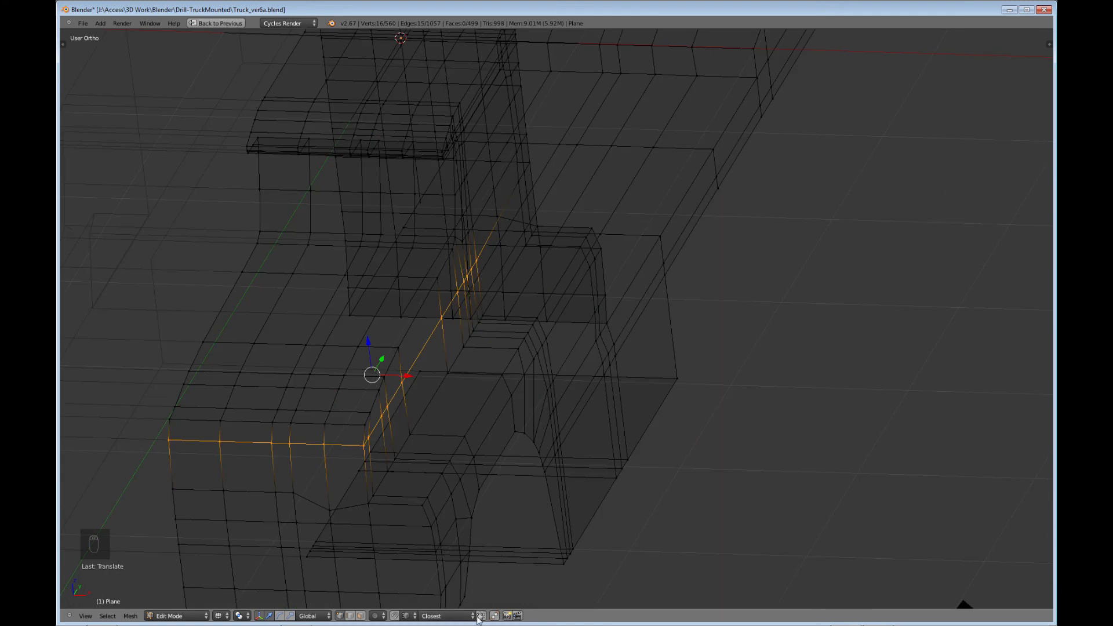
pyautogui.press('z')
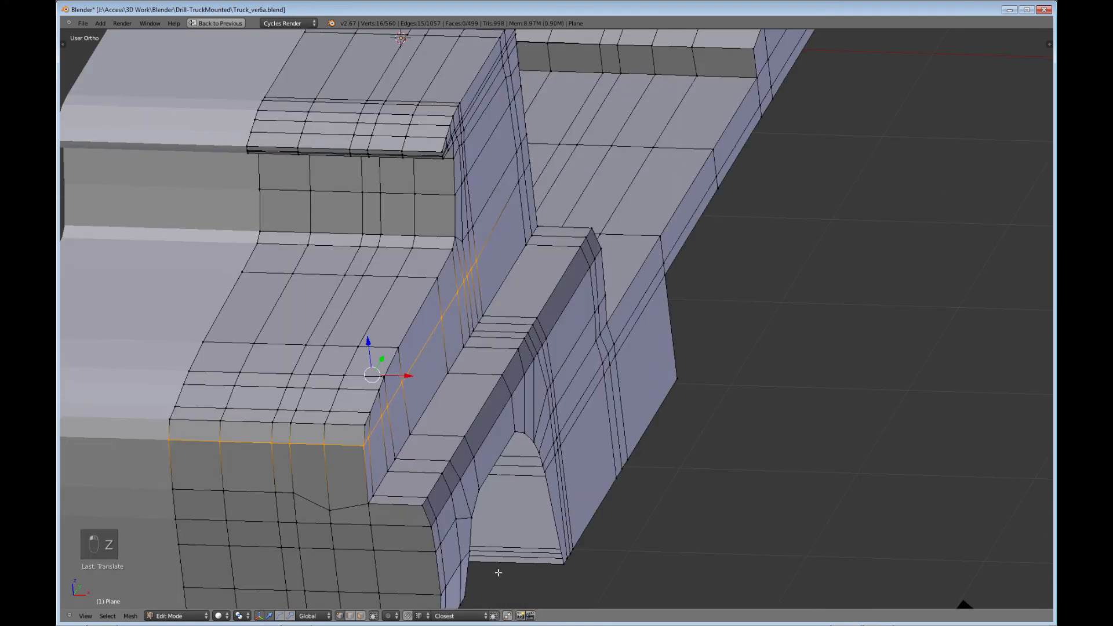
pyautogui.click(361, 616)
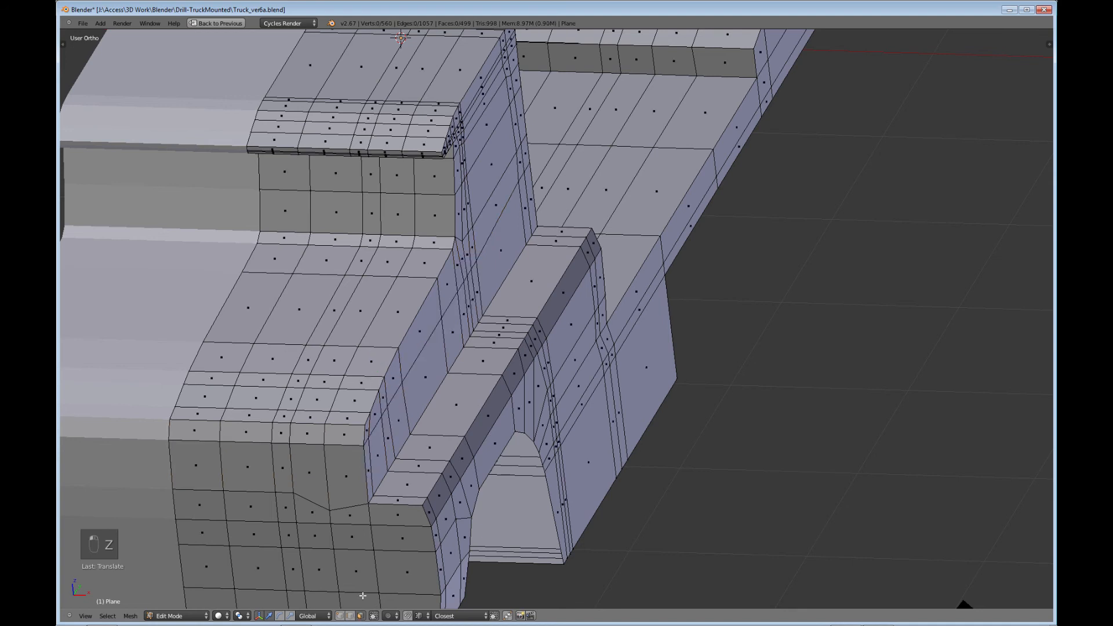
pyautogui.press('c')
pyautogui.moveTo(477, 294); pyautogui.dragTo(490, 237)
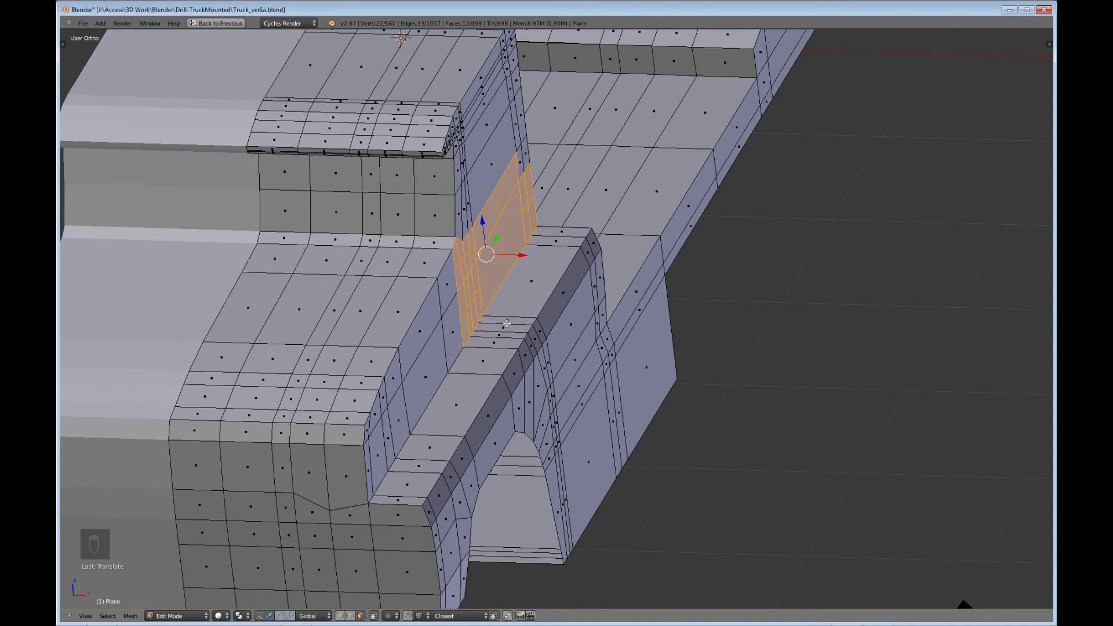
# Step: Examine the selected lower cab side faces from several angles and compare the cab side with the front reference
pyautogui.moveTo(487, 330); pyautogui.dragTo(533, 326, button='middle')
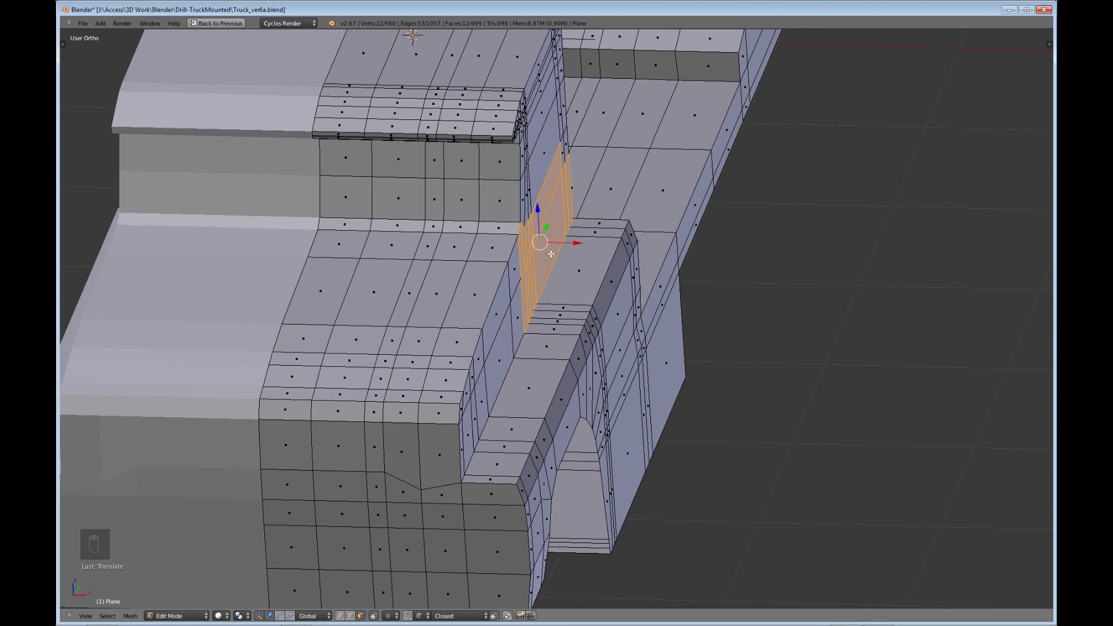
pyautogui.moveTo(553, 256); pyautogui.dragTo(551, 329, button='middle')
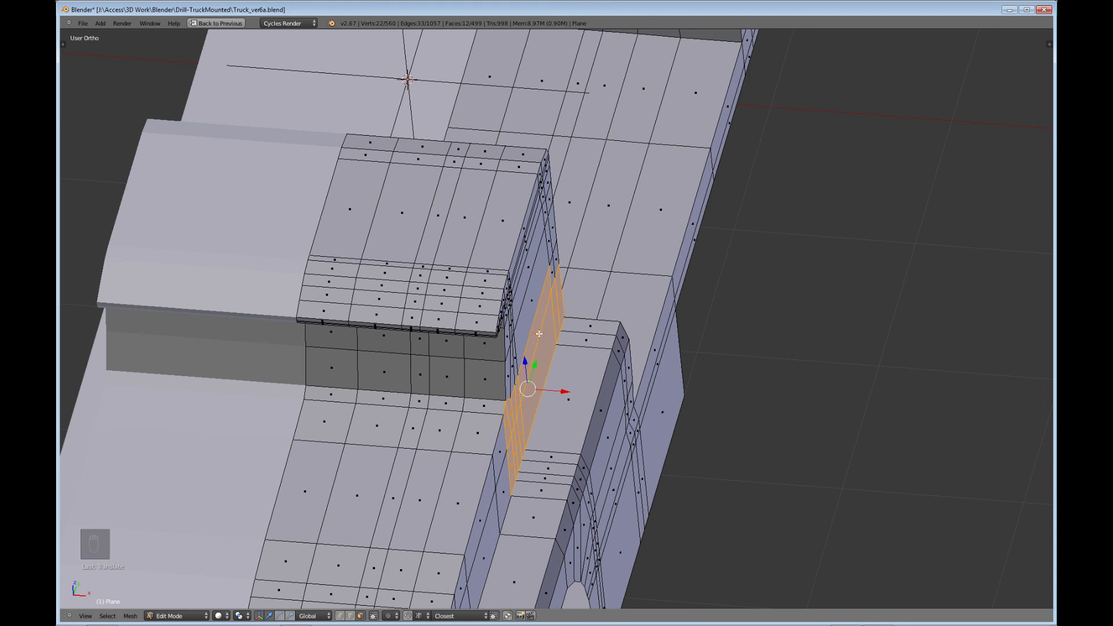
pyautogui.press('KP_1')
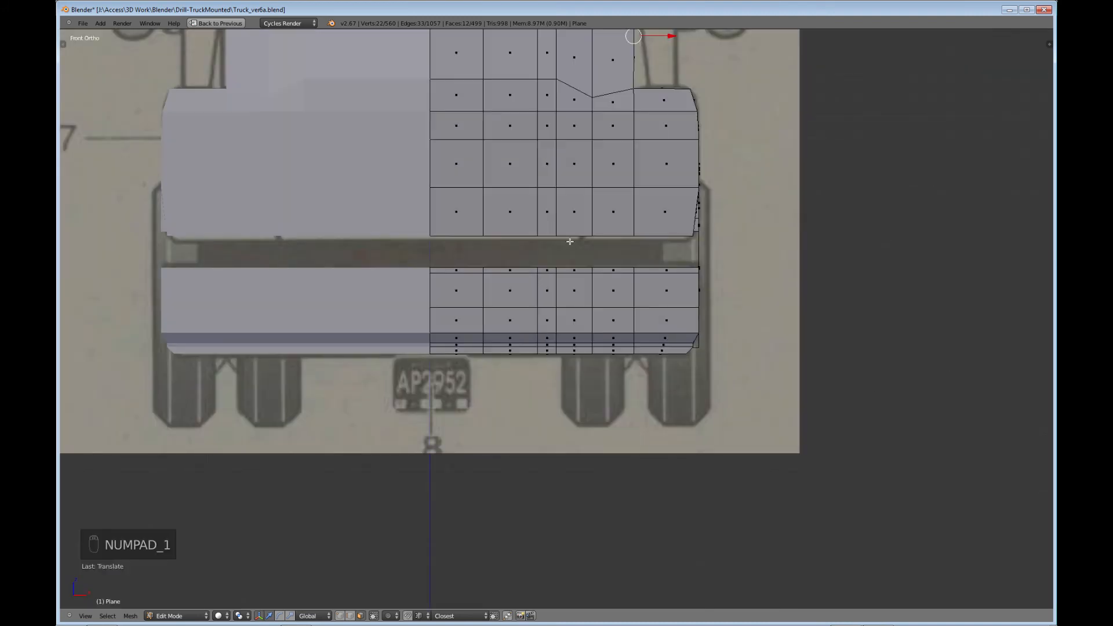
pyautogui.scroll(3, 518, 379)
pyautogui.keyDown('shift'); pyautogui.moveTo(518, 380); pyautogui.dragTo(496, 427, button='middle'); pyautogui.keyUp('shift')
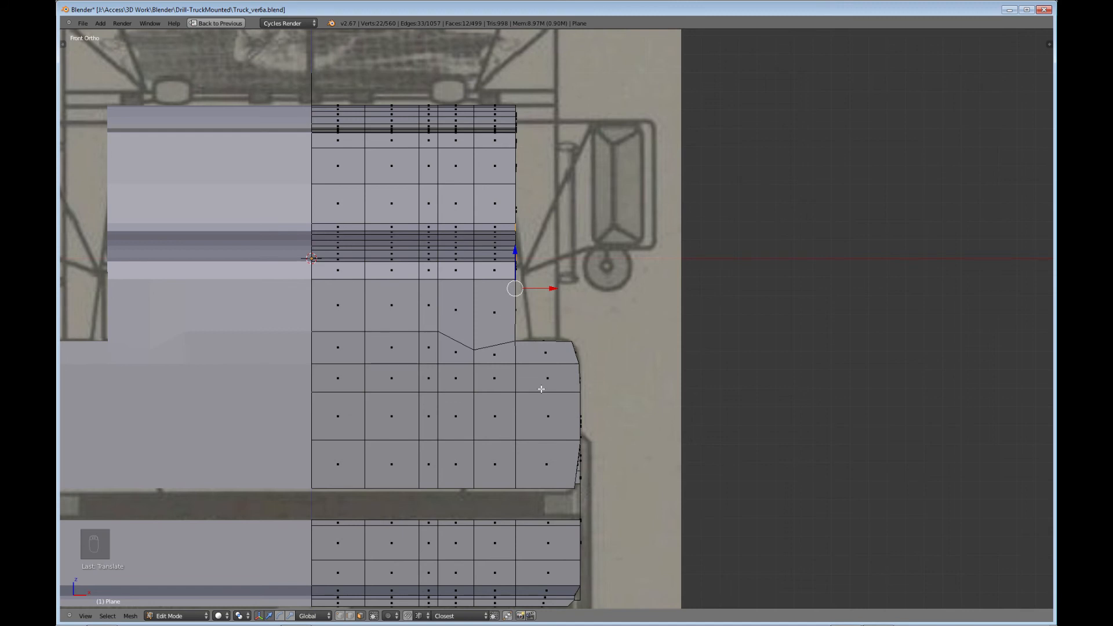
pyautogui.moveTo(524, 350); pyautogui.dragTo(627, 418, button='middle')
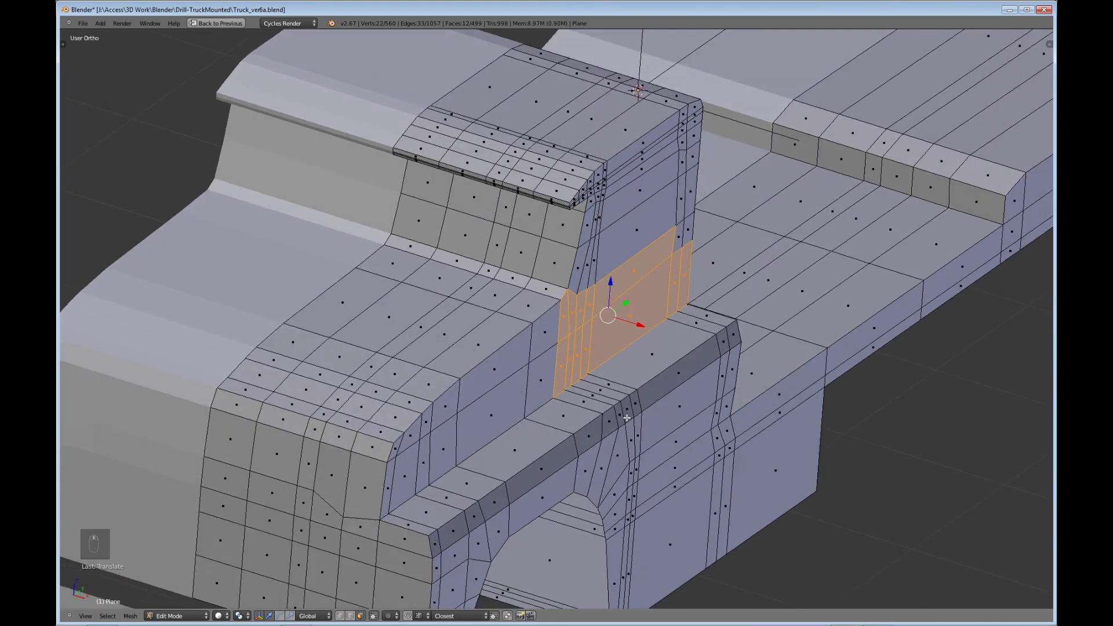
pyautogui.moveTo(658, 371); pyautogui.dragTo(627, 422, button='middle')
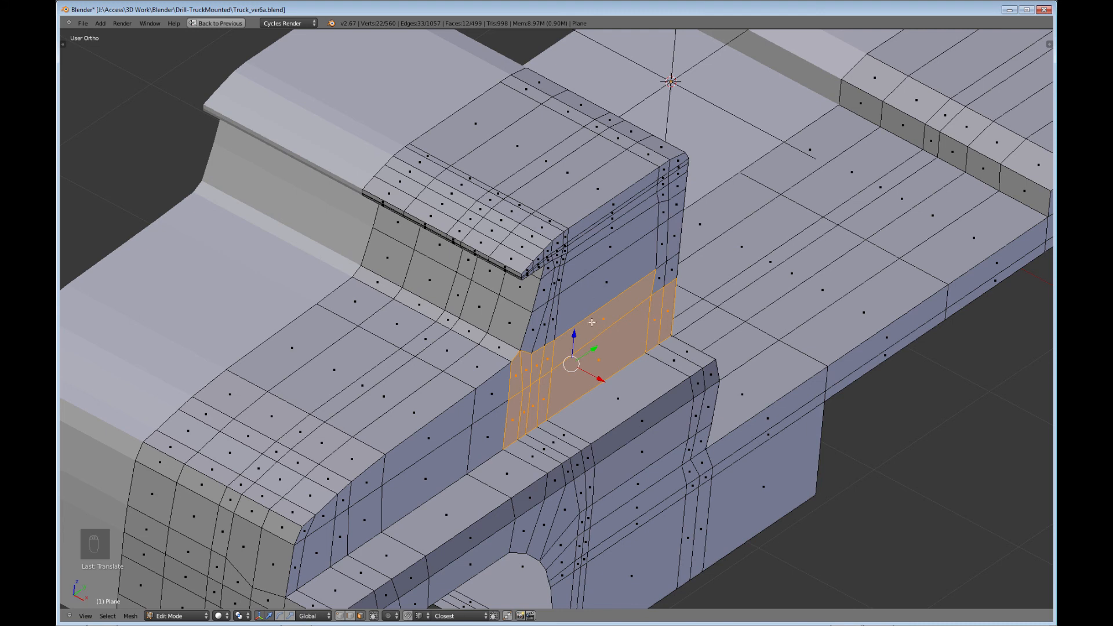
pyautogui.moveTo(608, 404); pyautogui.dragTo(668, 348, button='middle')
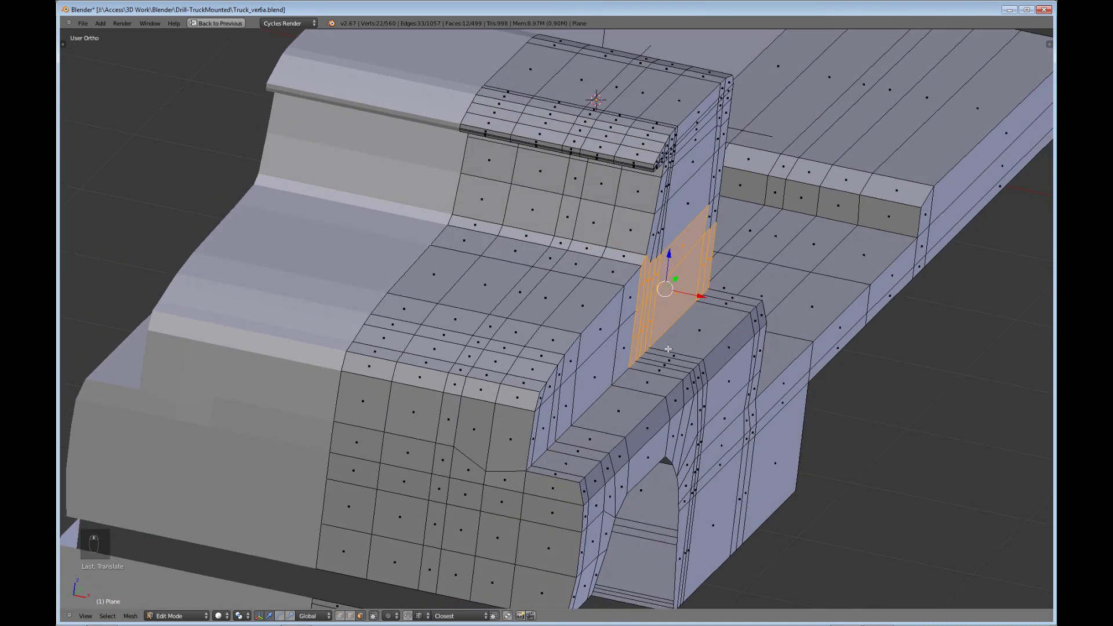
pyautogui.press('KP_1')
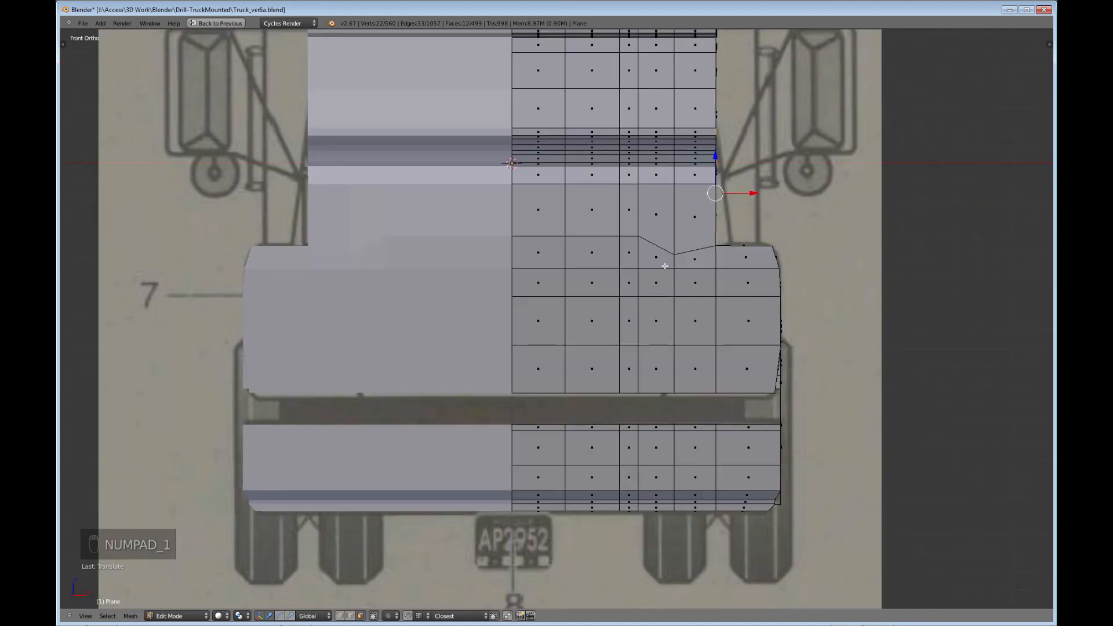
pyautogui.keyDown('shift'); pyautogui.moveTo(665, 266); pyautogui.dragTo(557, 334, button='middle'); pyautogui.keyUp('shift')
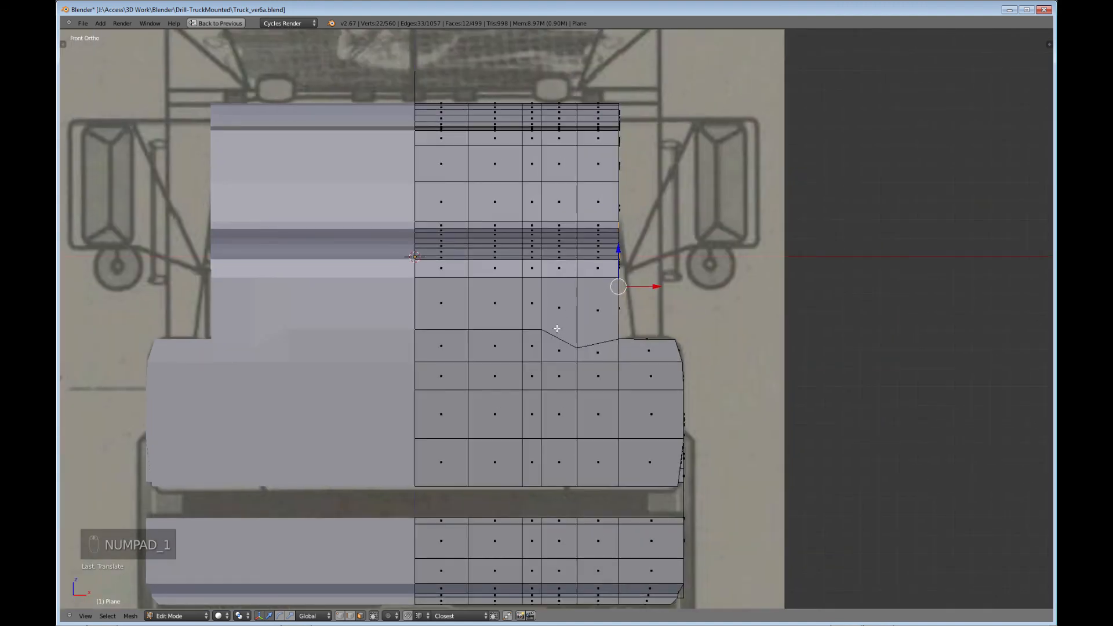
# Step: Return to wireframe display and vertex selection, with the cab's upper outer side in front view
pyautogui.press('z')
pyautogui.keyDown('shift'); pyautogui.moveTo(528, 470); pyautogui.dragTo(519, 376, button='middle'); pyautogui.keyUp('shift')
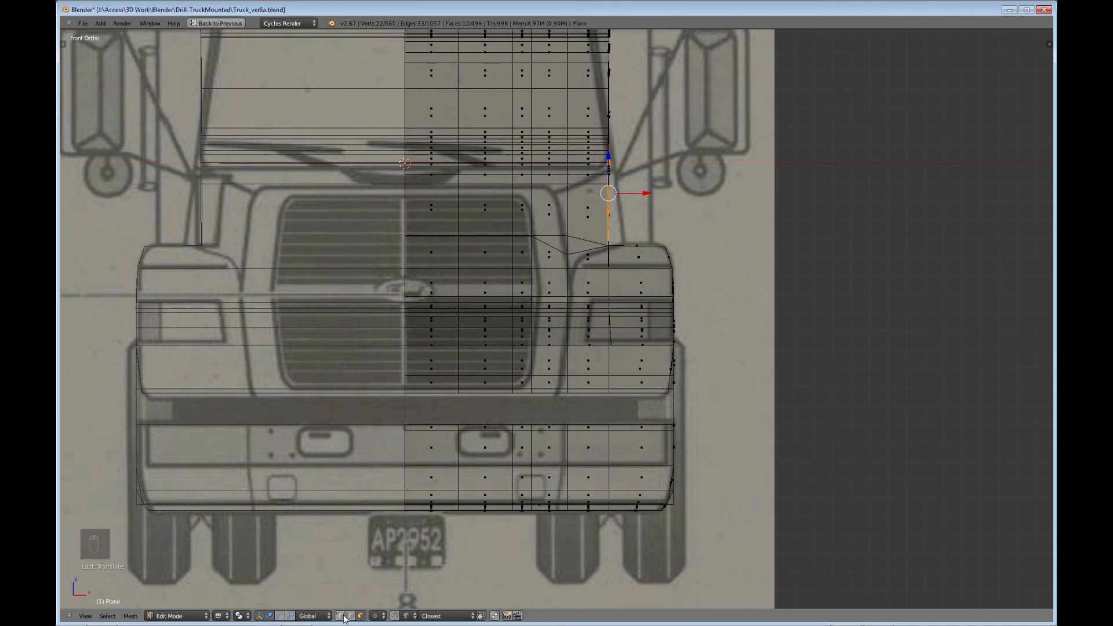
pyautogui.keyDown('shift'); pyautogui.moveTo(597, 147); pyautogui.dragTo(522, 351, button='middle'); pyautogui.keyUp('shift')
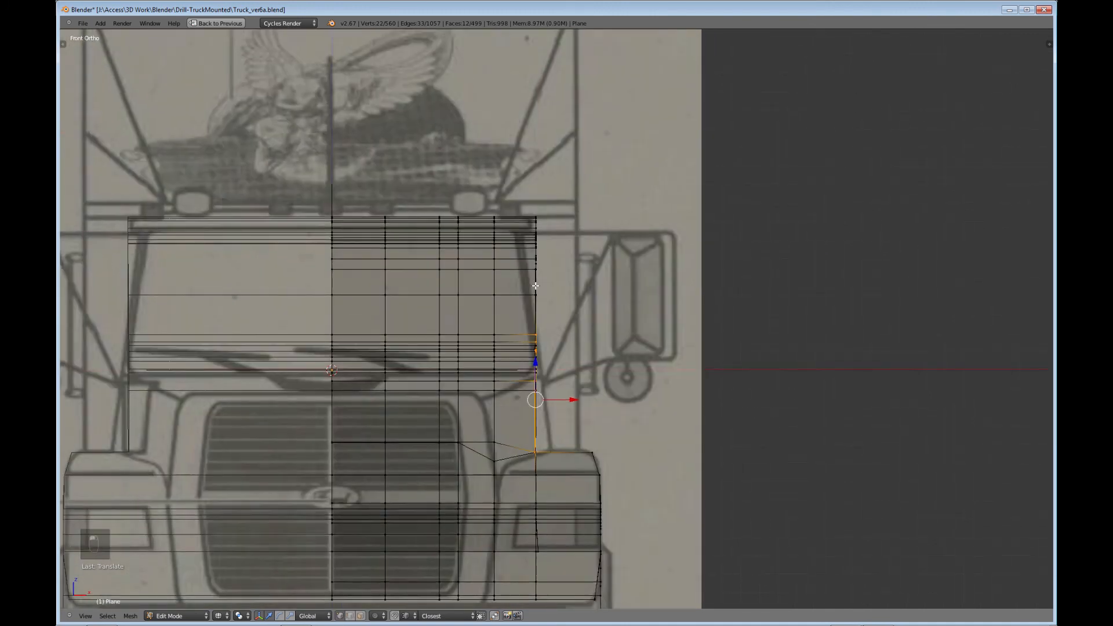
pyautogui.keyDown('shift'); pyautogui.moveTo(527, 292); pyautogui.dragTo(517, 387, button='middle'); pyautogui.keyUp('shift')
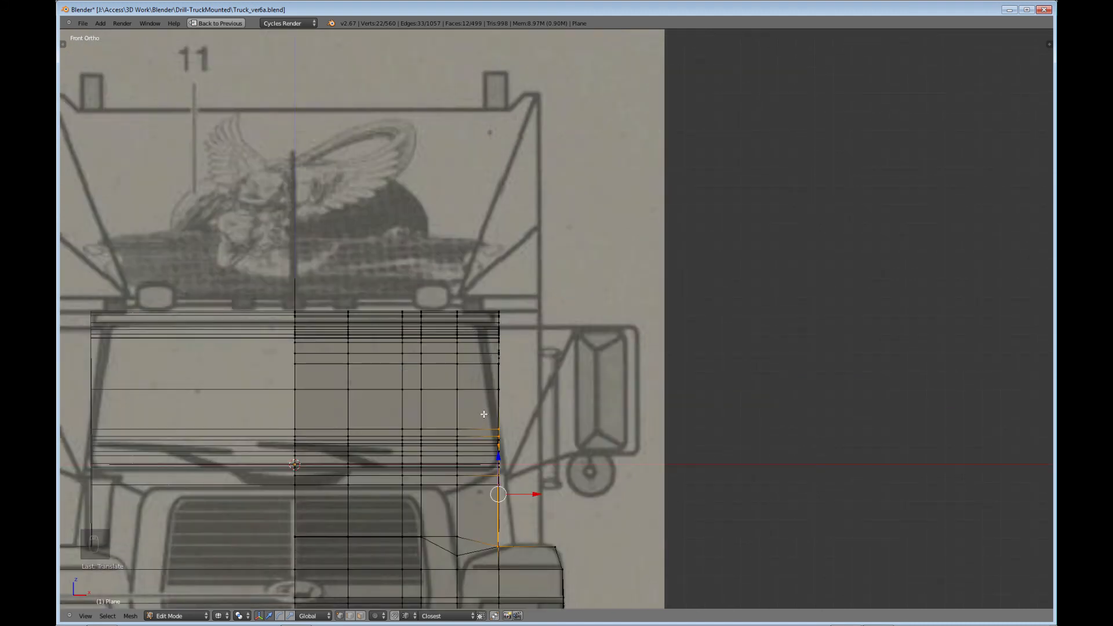
# Step: Select the vertices on the cab's outer side at mid-windshield height, through the depth of the cab
pyautogui.scroll(3, 484, 414)
pyautogui.rightClick(516, 405)
pyautogui.press('b')
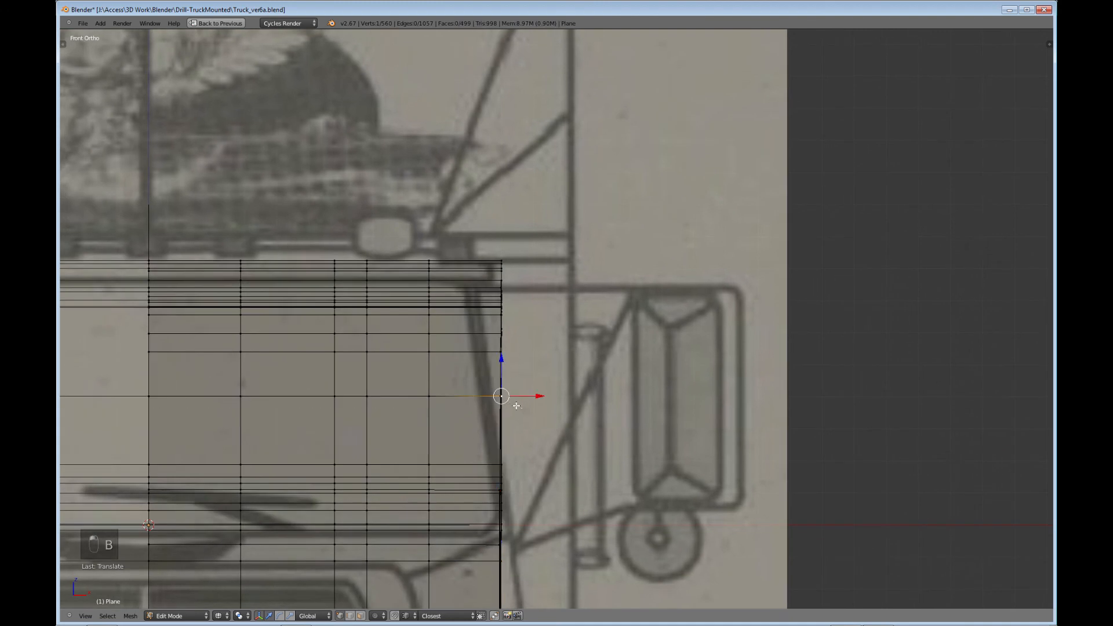
pyautogui.moveTo(516, 405); pyautogui.dragTo(487, 393)
pyautogui.moveTo(486, 395)
pyautogui.mouseDown(button='middle')
pyautogui.moveTo(500, 423)
pyautogui.moveTo(494, 376)
pyautogui.moveTo(505, 383)
pyautogui.mouseUp(button='middle')
pyautogui.press('c')
pyautogui.rightClick(524, 380)
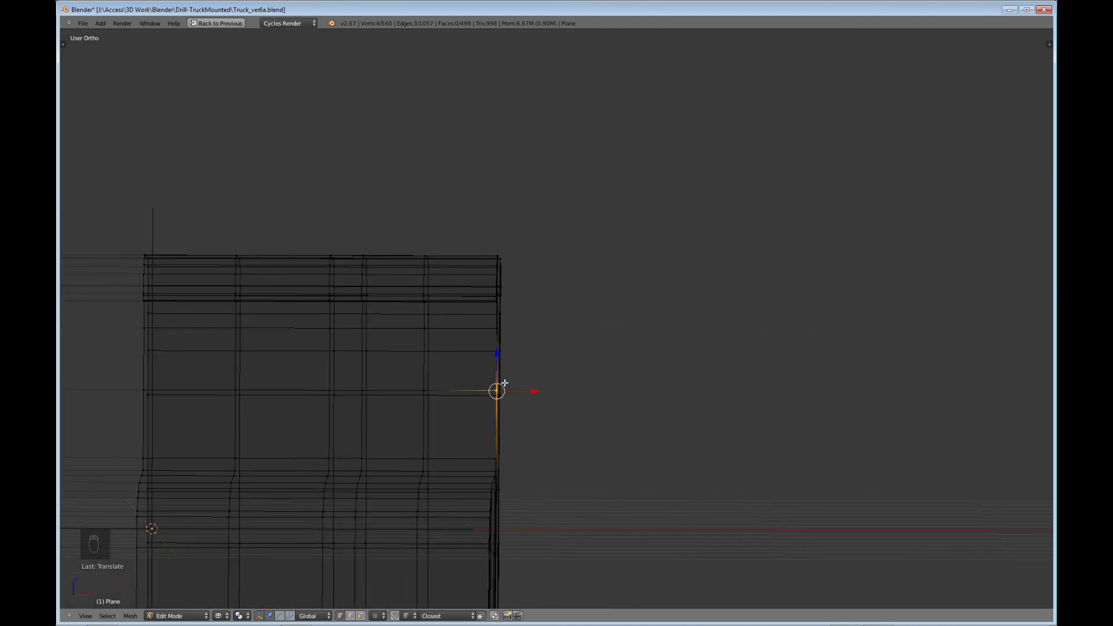
pyautogui.press('KP_1')
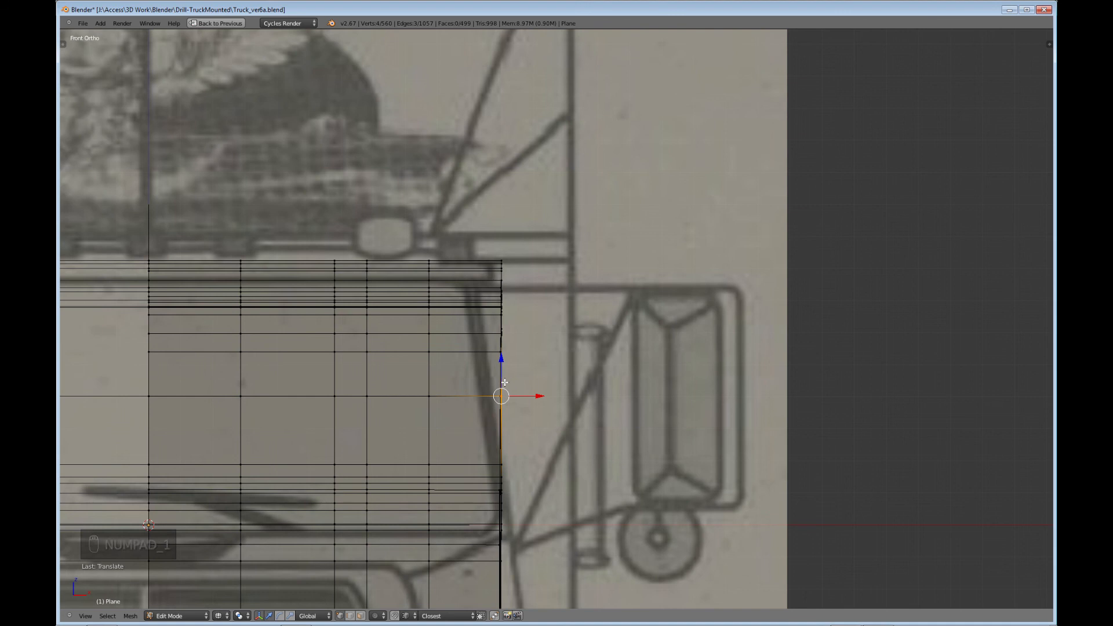
pyautogui.moveTo(513, 406)
pyautogui.mouseDown(button='middle')
pyautogui.moveTo(394, 440)
pyautogui.moveTo(298, 428)
pyautogui.moveTo(497, 393)
pyautogui.moveTo(531, 399)
pyautogui.moveTo(523, 395)
pyautogui.mouseUp(button='middle')
pyautogui.press('KP_1')
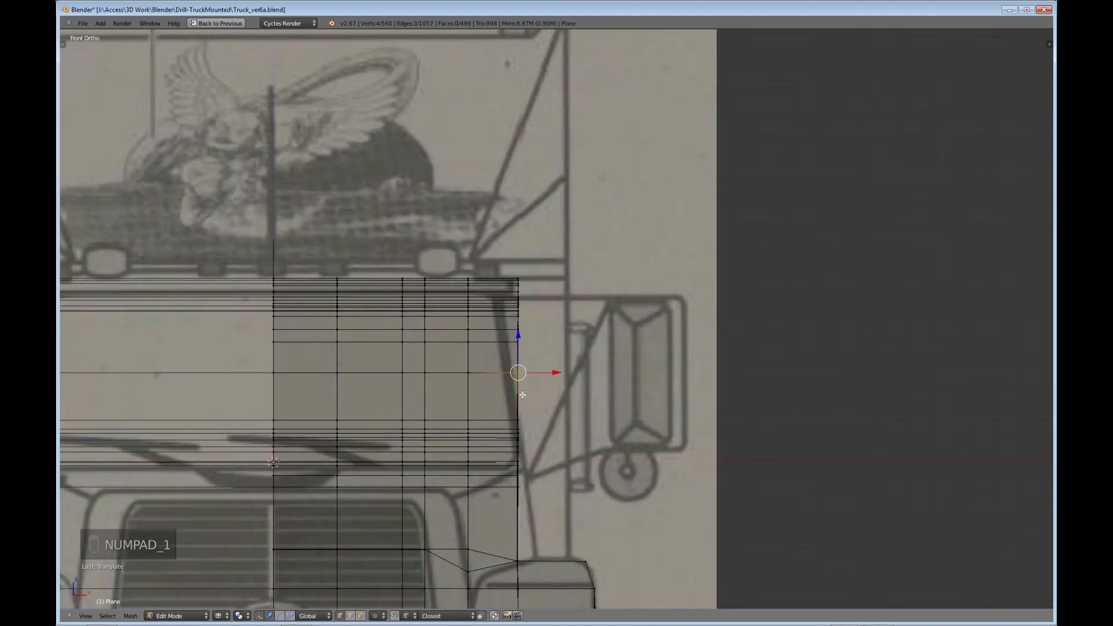
# Step: Move the cab's upper outer side vertices about 0.066 inward along X to follow the slanted reference pillar
pyautogui.press('b')
pyautogui.moveTo(500, 426); pyautogui.dragTo(514, 275)
pyautogui.press('b')
pyautogui.moveTo(543, 311); pyautogui.dragTo(539, 304)
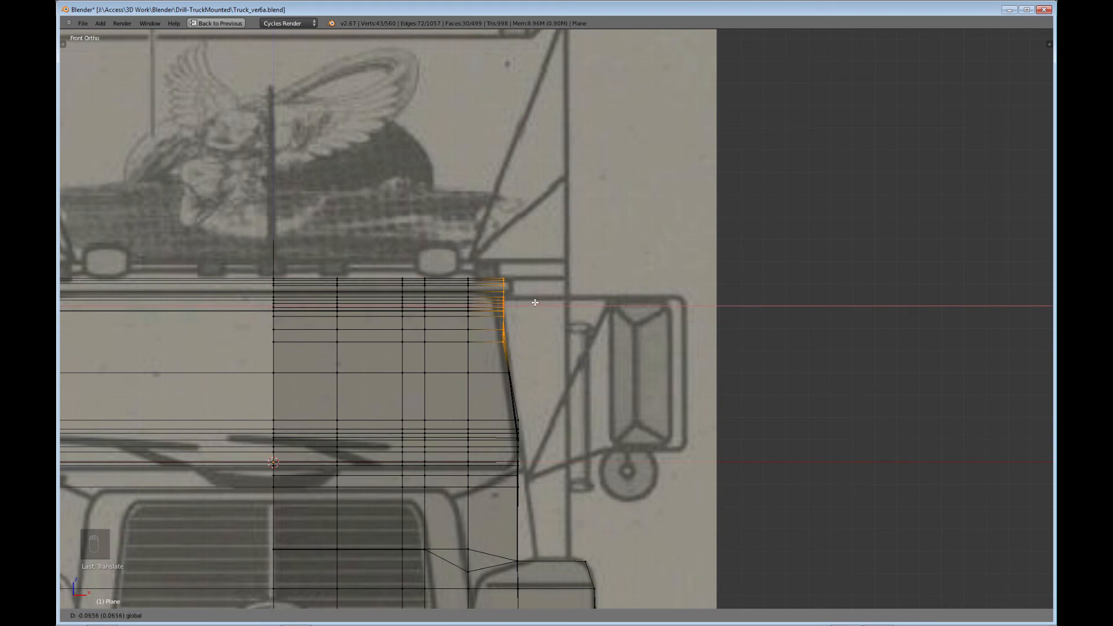
pyautogui.moveTo(534, 302); pyautogui.dragTo(535, 303)
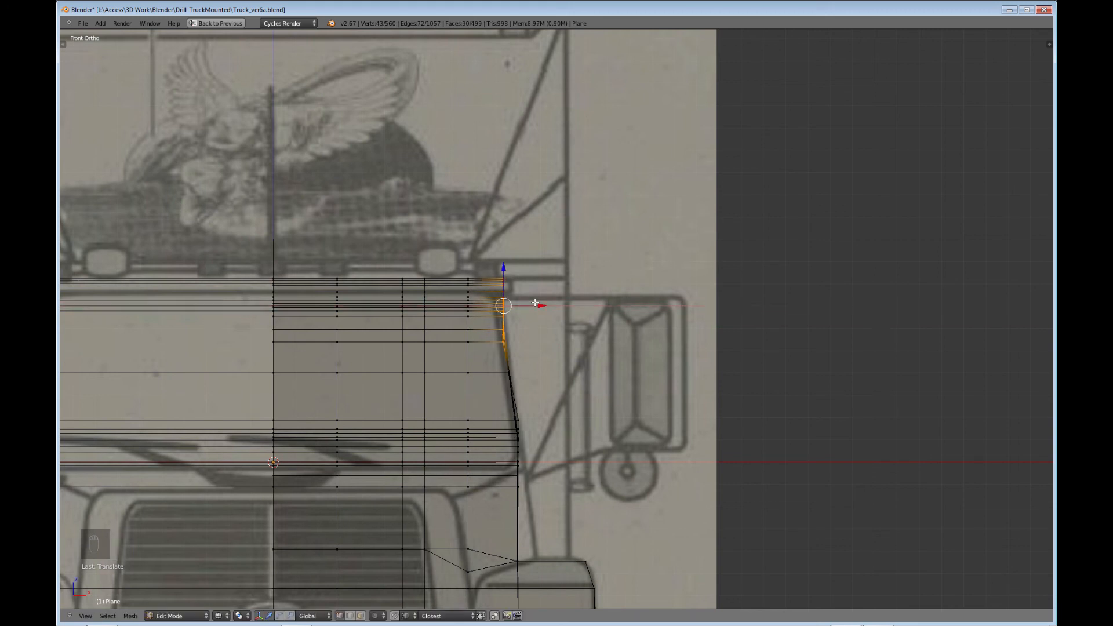
# Step: Select the cab side vertices between the roof lip and mid-windshield, and move them slightly inward along X toward the reference pillar
pyautogui.scroll(7, 524, 319)
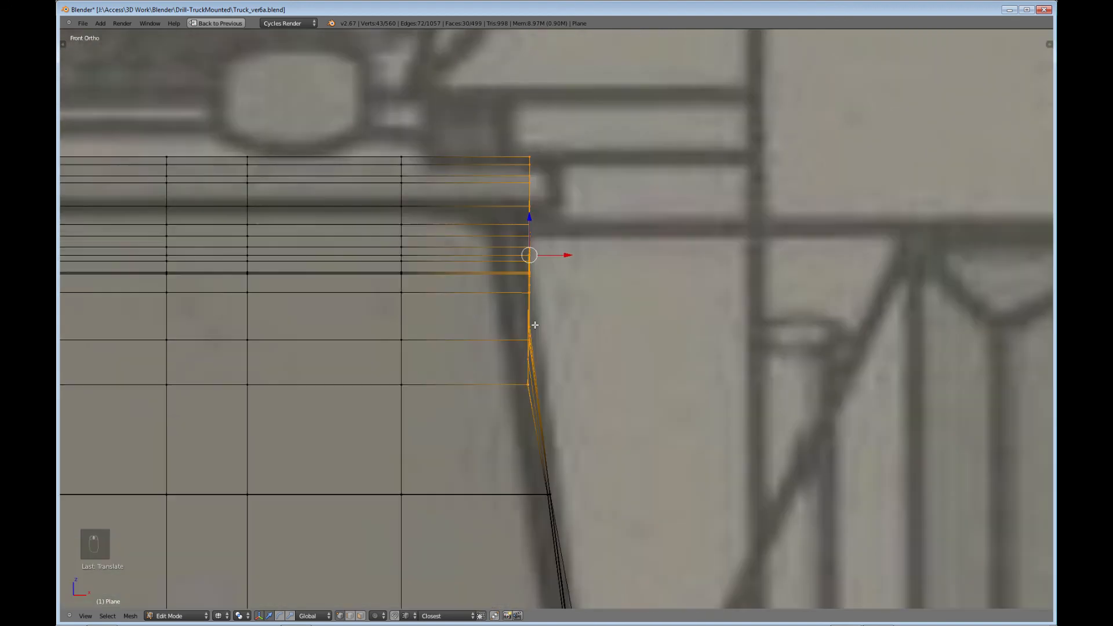
pyautogui.rightClick(529, 344)
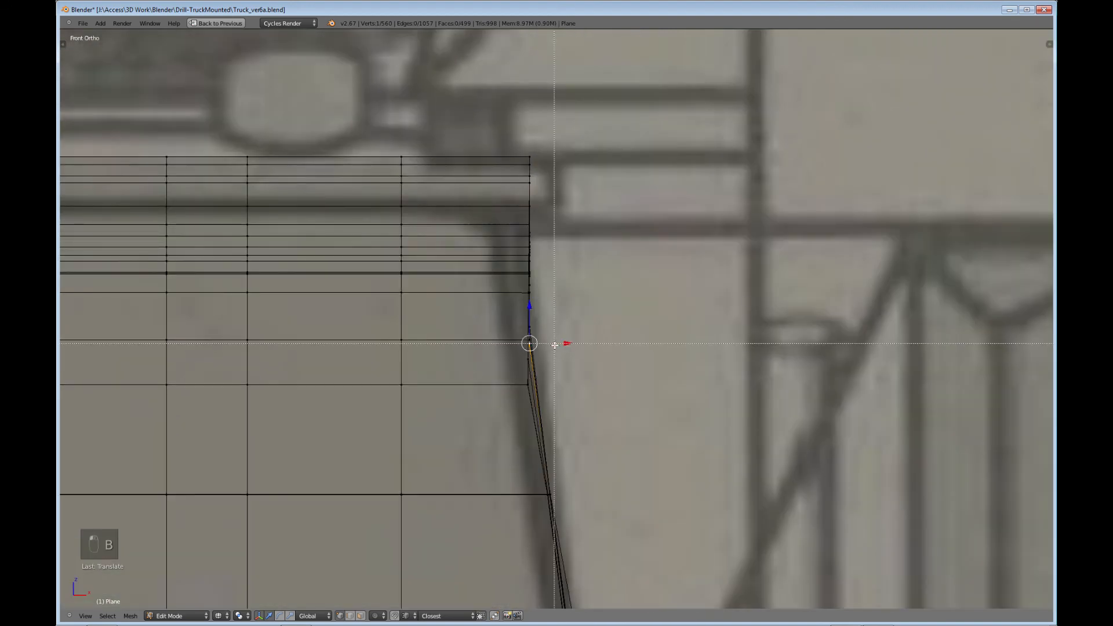
pyautogui.press('b')
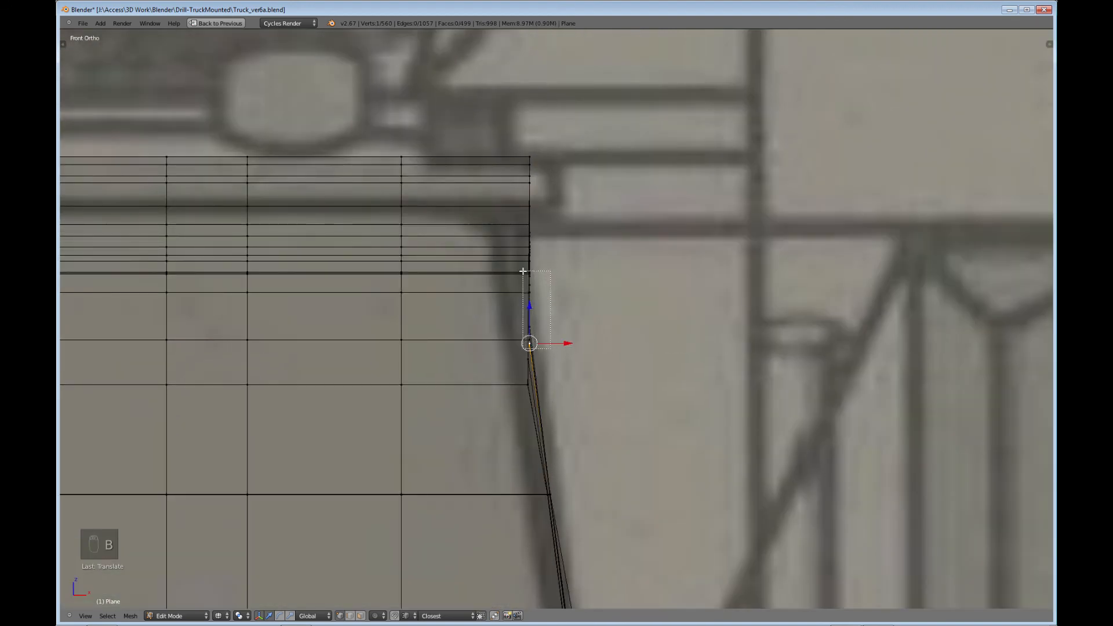
pyautogui.moveTo(515, 222); pyautogui.dragTo(515, 222)
pyautogui.moveTo(566, 266); pyautogui.dragTo(558, 265)
# Step: Select the vertices on the outer side of the roof edge and move them outward along X to match the reference roof overhang
pyautogui.rightClick(529, 207)
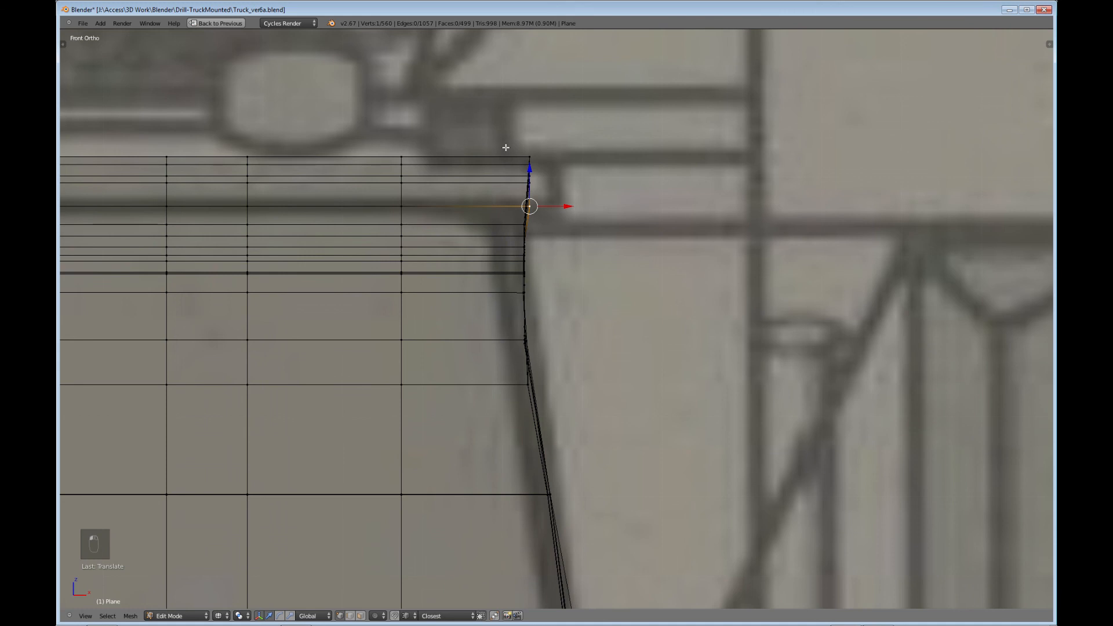
pyautogui.press('b')
pyautogui.moveTo(506, 148); pyautogui.dragTo(588, 175)
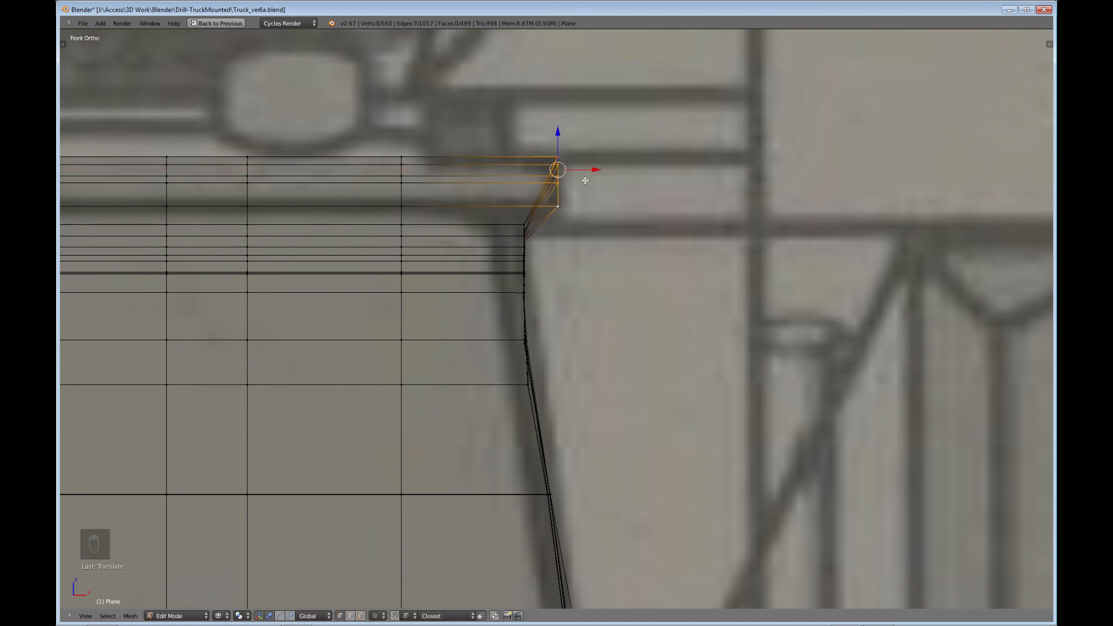
# Step: Select the edge loop running around the cab just beneath the roof overhang
pyautogui.scroll(-3, 575, 213)
pyautogui.moveTo(573, 215); pyautogui.dragTo(549, 216, button='middle')
pyautogui.press('KP_1')
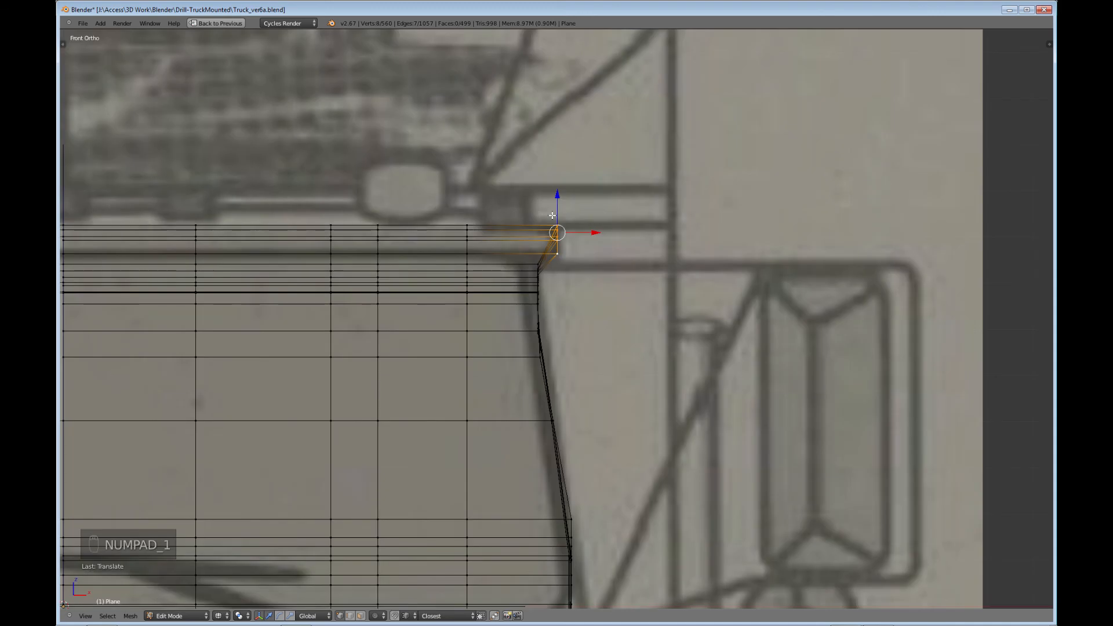
pyautogui.moveTo(620, 265); pyautogui.dragTo(803, 280, button='middle')
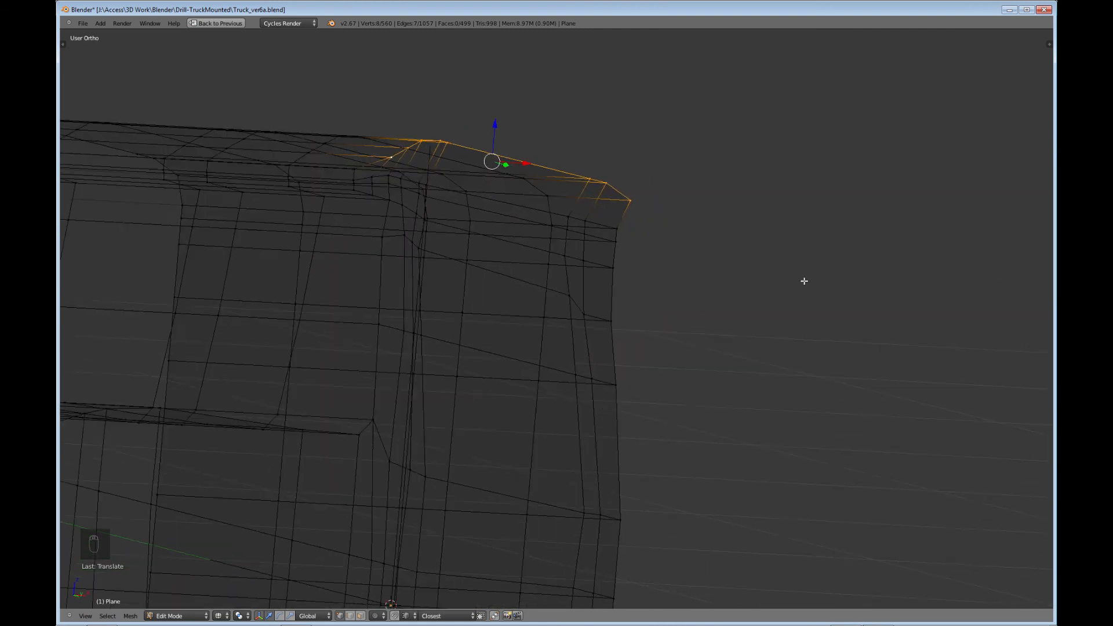
pyautogui.moveTo(551, 280); pyautogui.dragTo(446, 223, button='middle')
pyautogui.moveTo(518, 212); pyautogui.dragTo(513, 230, button='middle')
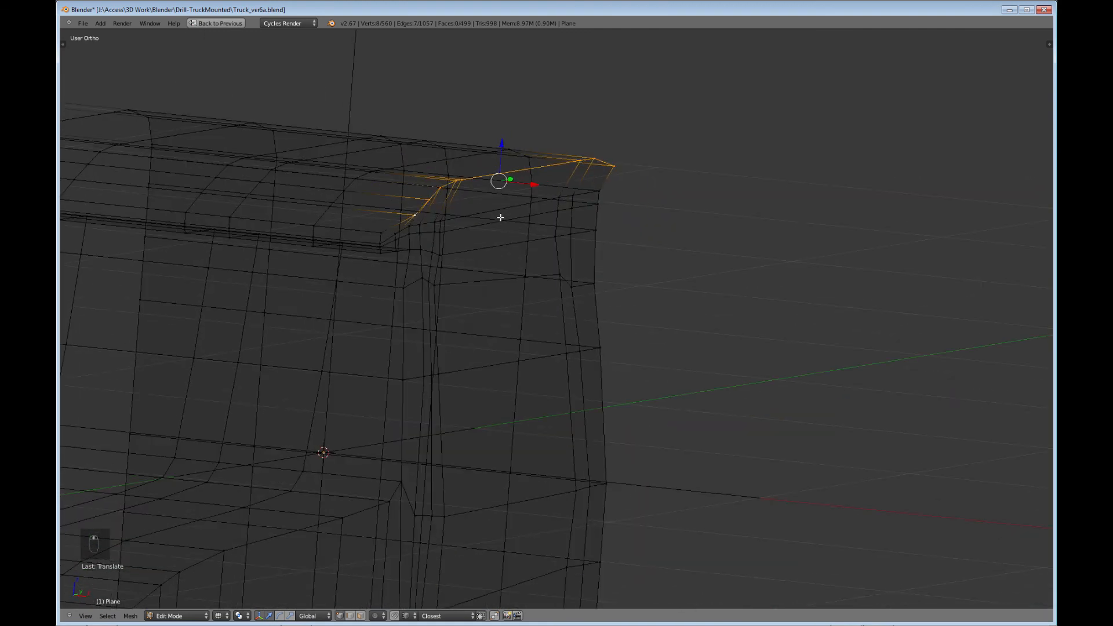
pyautogui.keyDown('alt'); pyautogui.rightClick(497, 211); pyautogui.keyUp('alt')
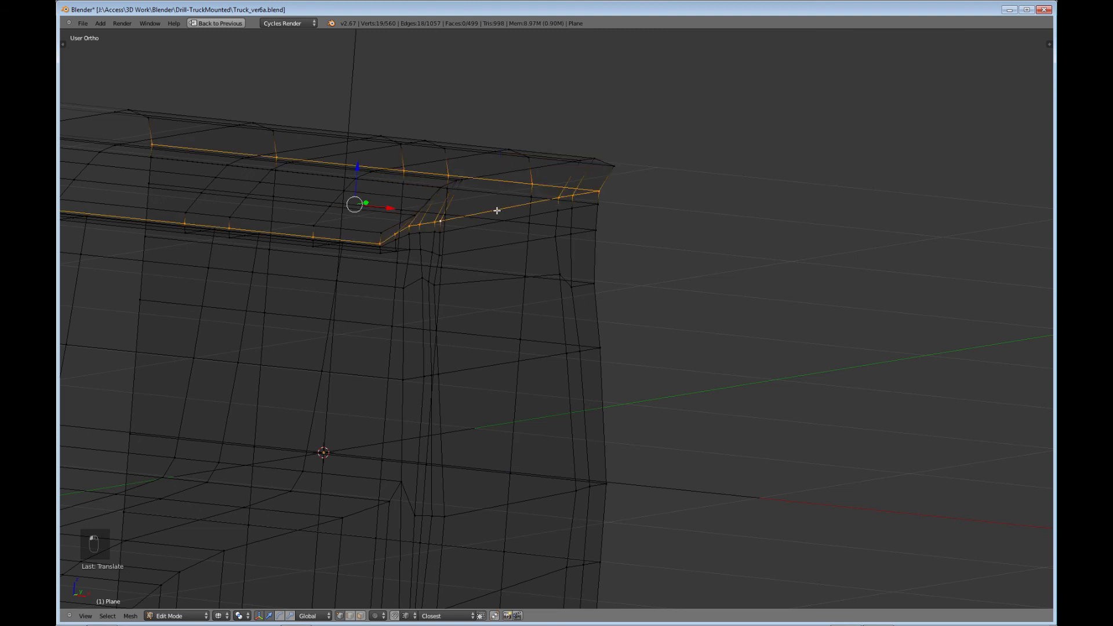
# Step: Deselect the loop's vertices across the cab's front and back, keeping only those on the outer side, and return to front view
pyautogui.moveTo(371, 254); pyautogui.dragTo(460, 280, button='middle')
pyautogui.press('c')
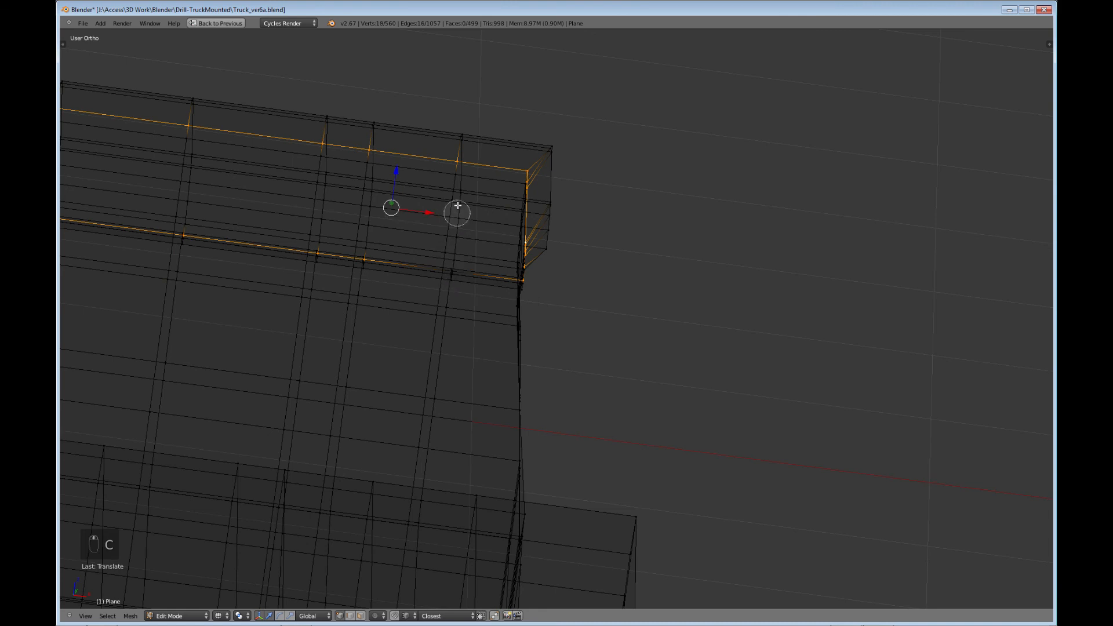
pyautogui.moveTo(457, 156); pyautogui.dragTo(238, 142, button='middle')
pyautogui.moveTo(267, 246); pyautogui.dragTo(392, 276, button='middle')
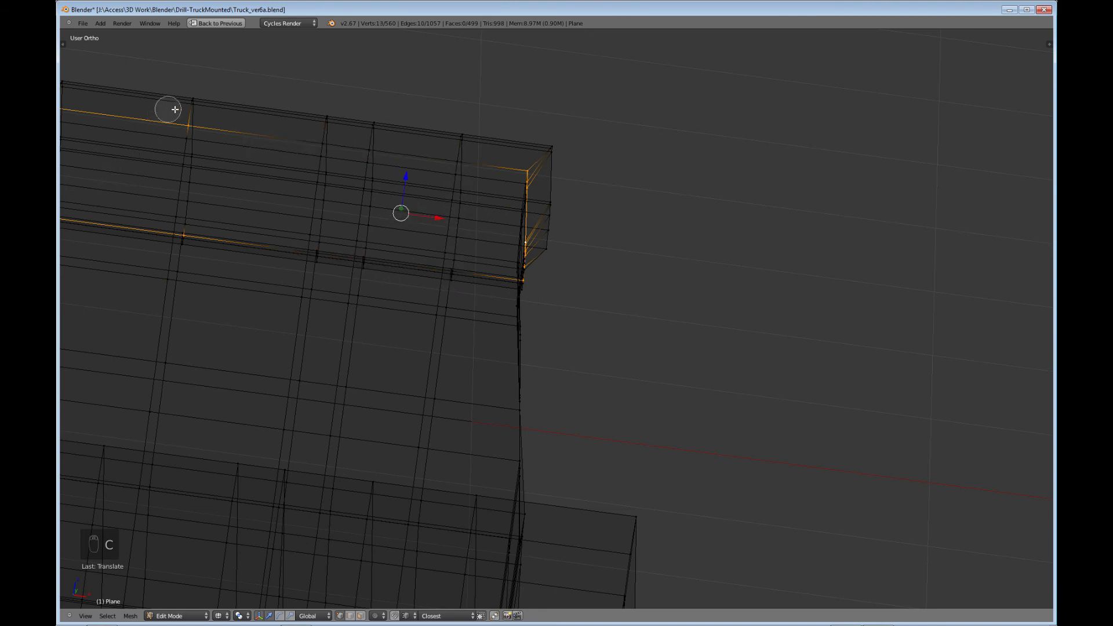
pyautogui.middleClick(183, 241)
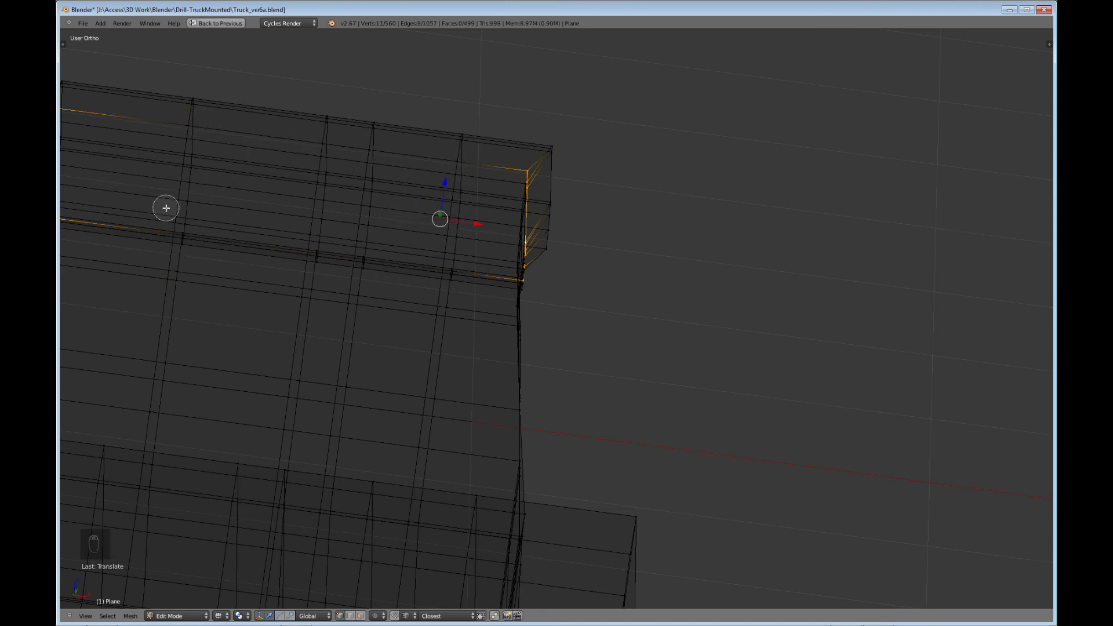
pyautogui.keyDown('shift'); pyautogui.moveTo(157, 221); pyautogui.dragTo(407, 283, button='middle'); pyautogui.keyUp('shift')
pyautogui.press('c')
pyautogui.middleClick(347, 277)
pyautogui.middleClick(362, 157)
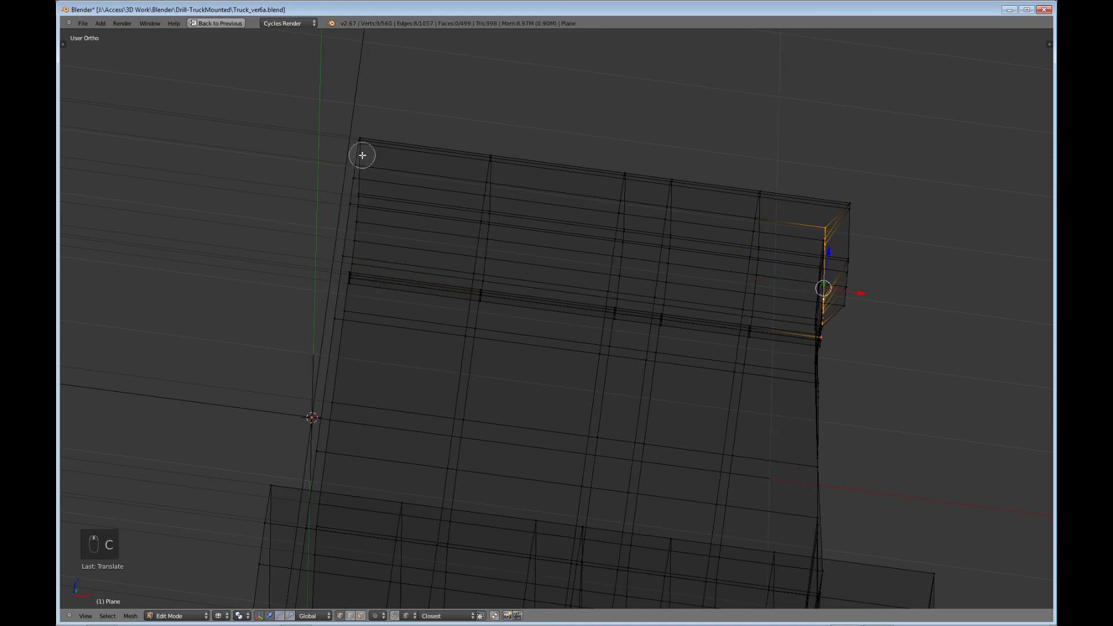
pyautogui.press('KP_1')
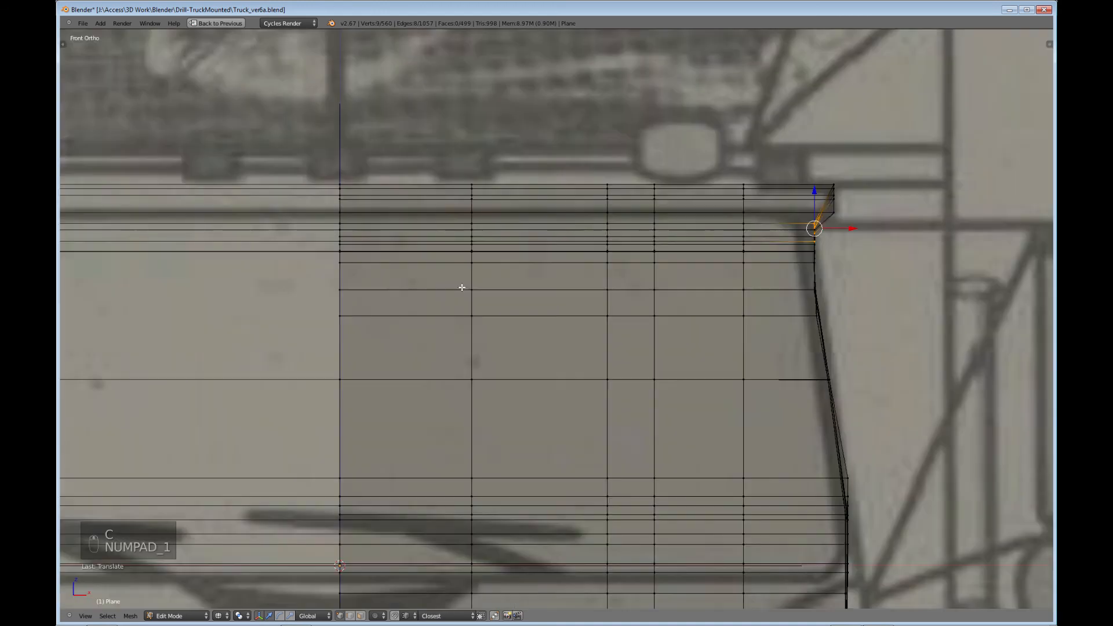
# Step: Move the selected side vertices beneath the roof overhang outward along X to line up with the roof lip
pyautogui.scroll(-5, 487, 350)
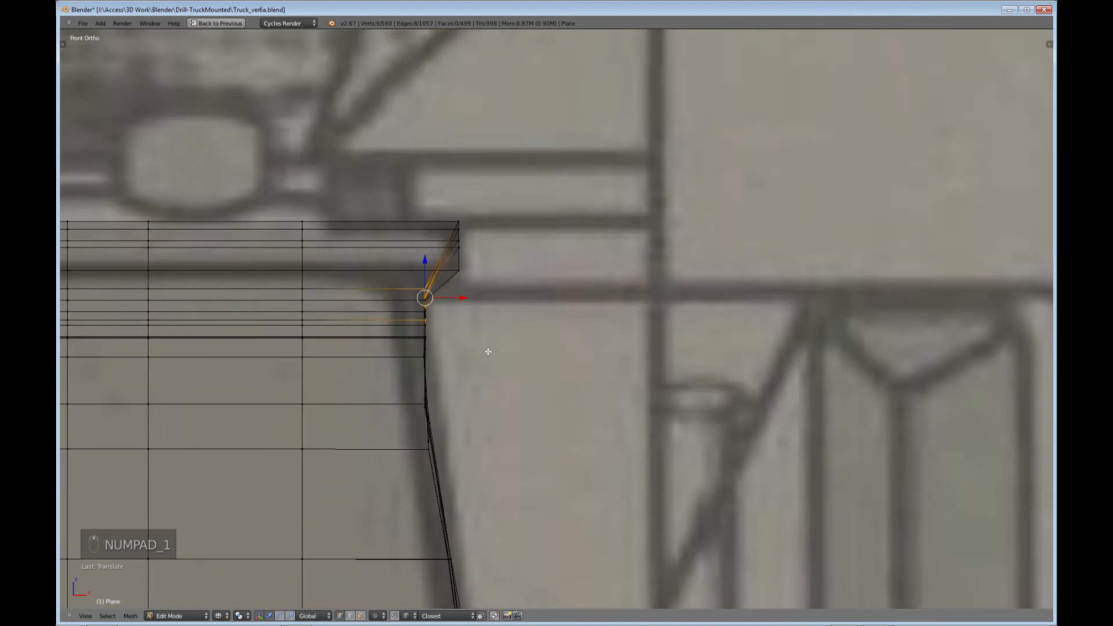
pyautogui.moveTo(487, 350)
pyautogui.mouseDown(button='middle')
pyautogui.moveTo(455, 325)
pyautogui.moveTo(490, 346)
pyautogui.mouseUp(button='middle')
pyautogui.press('KP_1')
pyautogui.moveTo(464, 298); pyautogui.dragTo(496, 301)
pyautogui.scroll(-3, 488, 314)
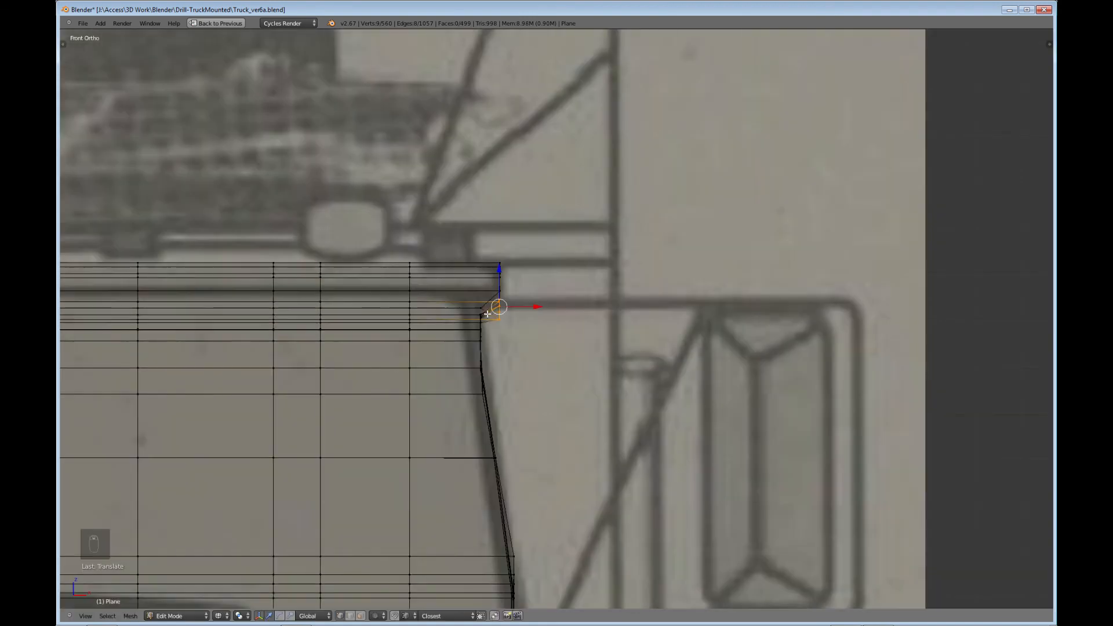
# Step: Select the remaining single vertex beneath the roof overhang and move it along X to line up with its neighbours
pyautogui.moveTo(488, 314); pyautogui.dragTo(595, 424, button='middle')
pyautogui.rightClick(511, 398)
pyautogui.press('g')
pyautogui.press('x')
pyautogui.click(550, 400)
# Step: Switch the truck to solid shading and leave mesh editing for Object Mode
pyautogui.press('z')
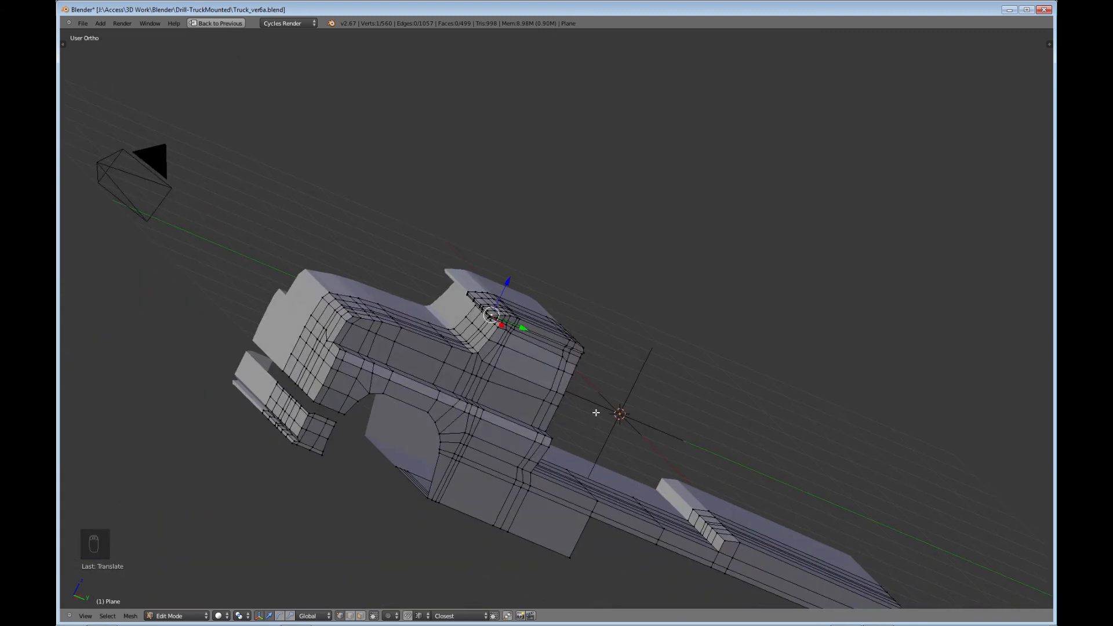
pyautogui.press('z')
pyautogui.press('z')
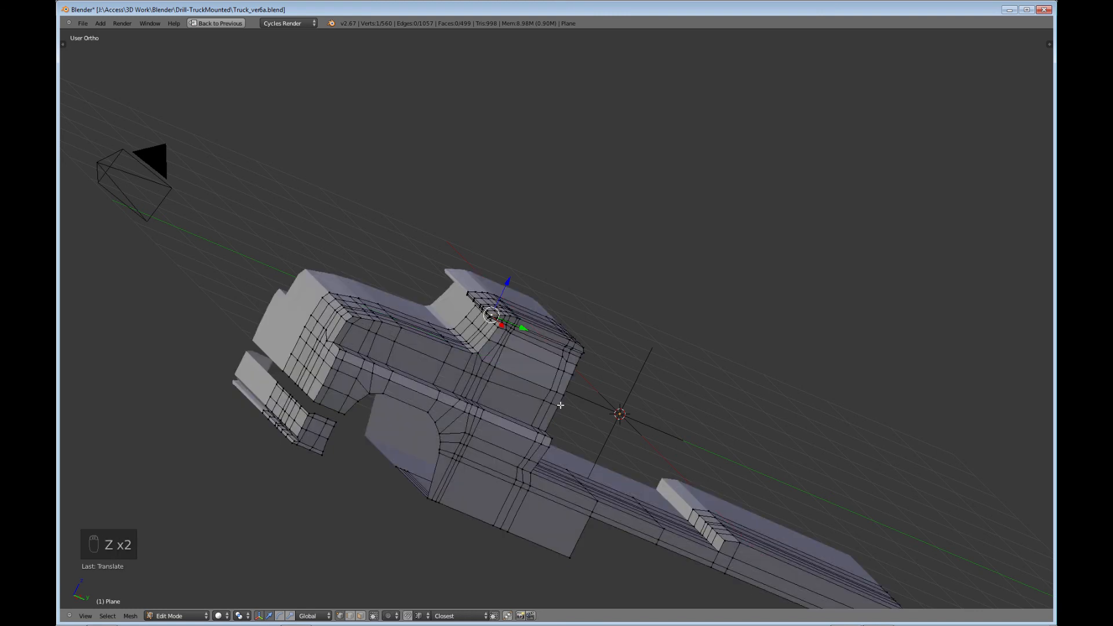
pyautogui.press('Tab')
pyautogui.scroll(-1, 384, 364)
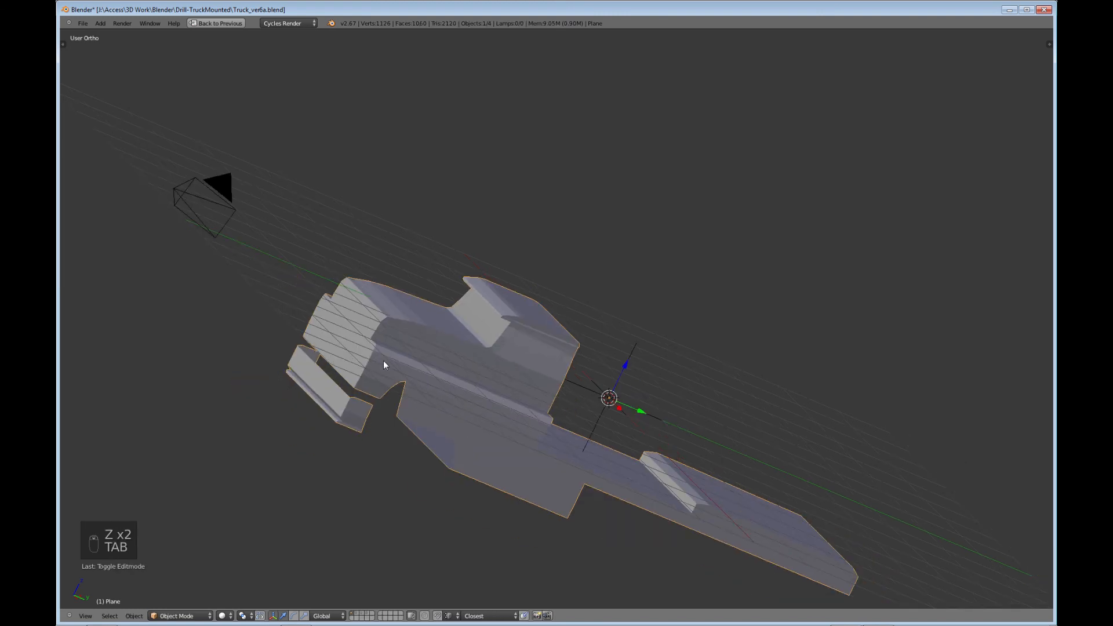
# Step: Examine the shaded truck from several angles, checking the roof overhang, cab sides and hood
pyautogui.moveTo(410, 351); pyautogui.dragTo(486, 400, button='middle')
pyautogui.moveTo(712, 432); pyautogui.dragTo(847, 487, button='middle')
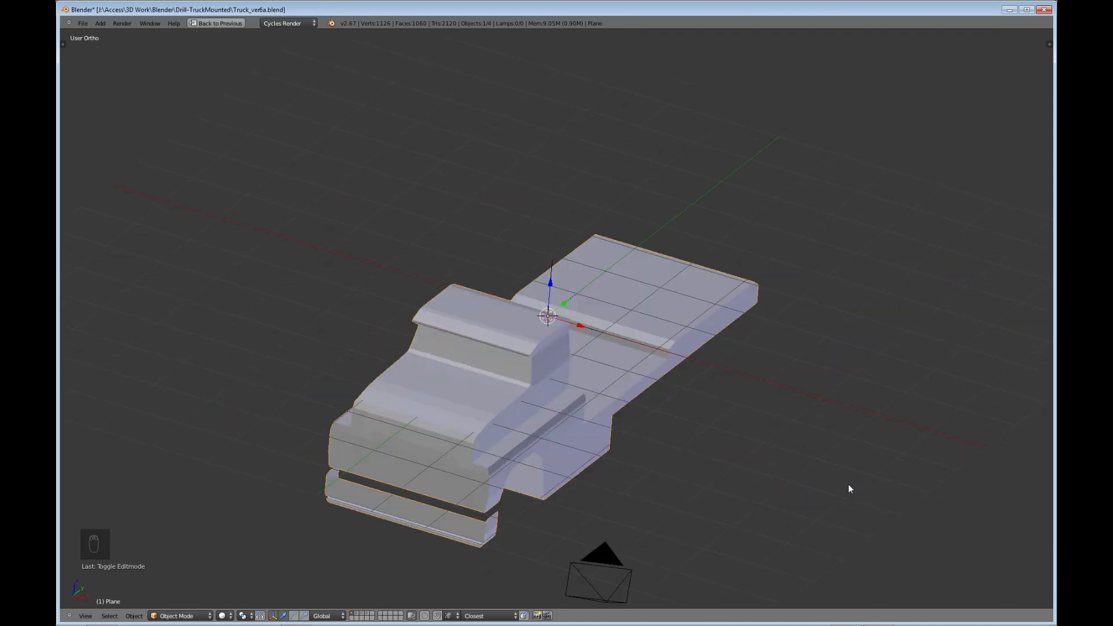
pyautogui.moveTo(653, 427); pyautogui.dragTo(539, 337, button='middle')
pyautogui.scroll(2, 523, 463)
pyautogui.scroll(1, 523, 463)
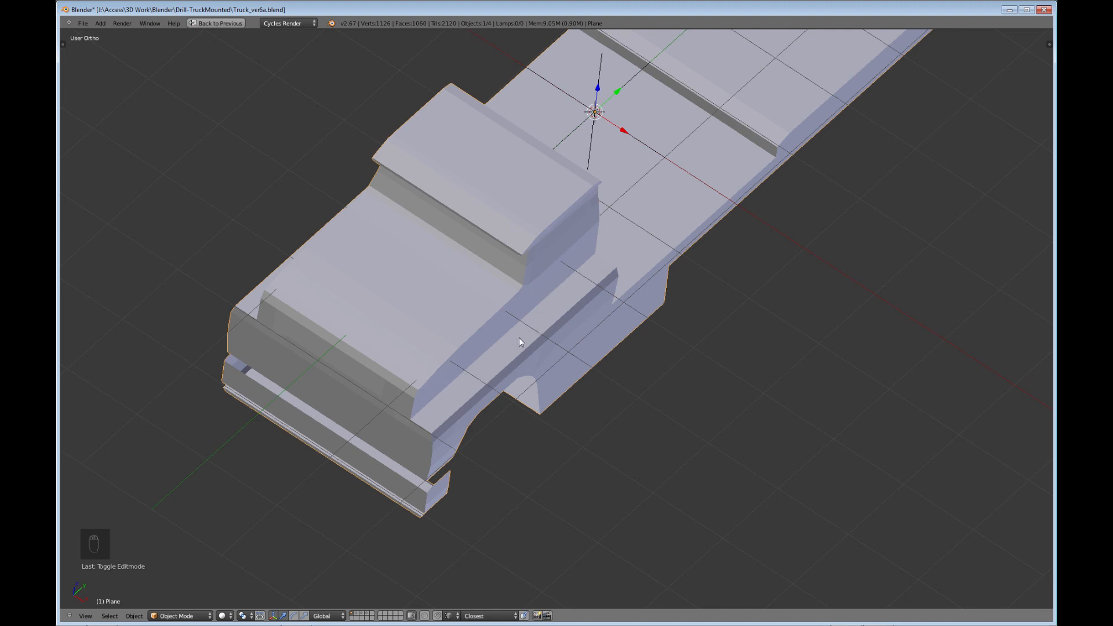
pyautogui.moveTo(519, 338); pyautogui.dragTo(762, 323, button='middle')
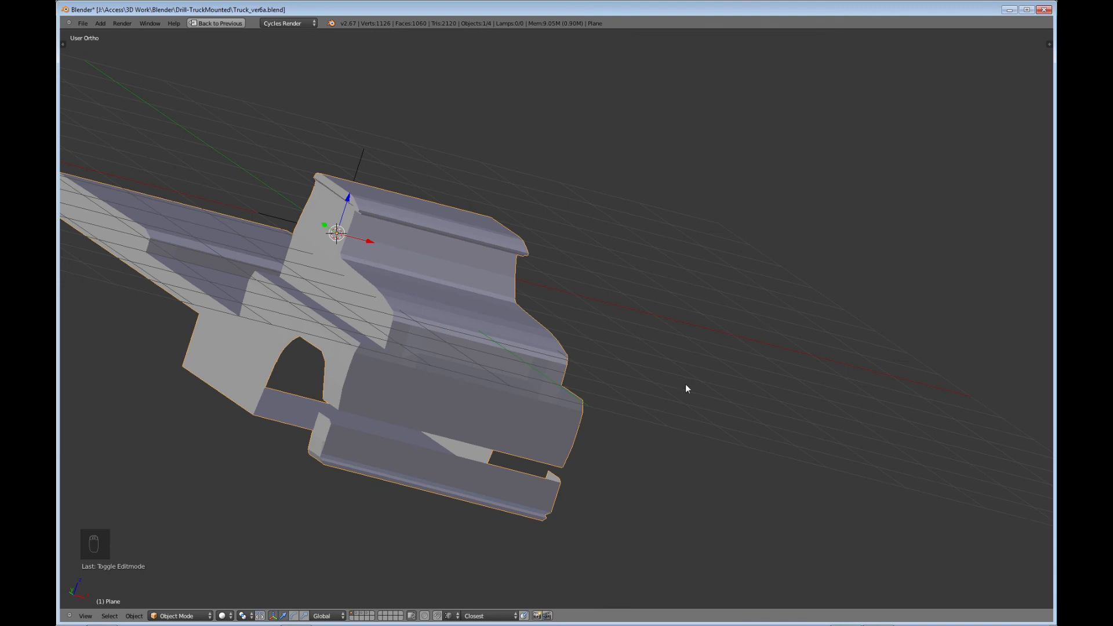
pyautogui.moveTo(686, 385); pyautogui.dragTo(374, 318, button='middle')
pyautogui.moveTo(484, 314); pyautogui.dragTo(516, 379, button='middle')
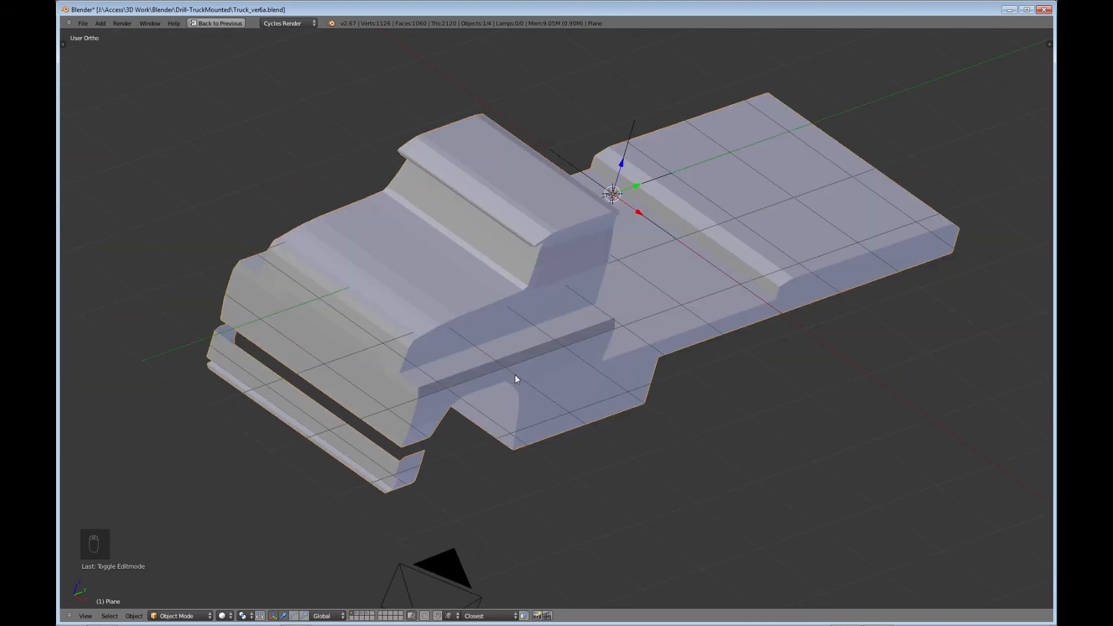